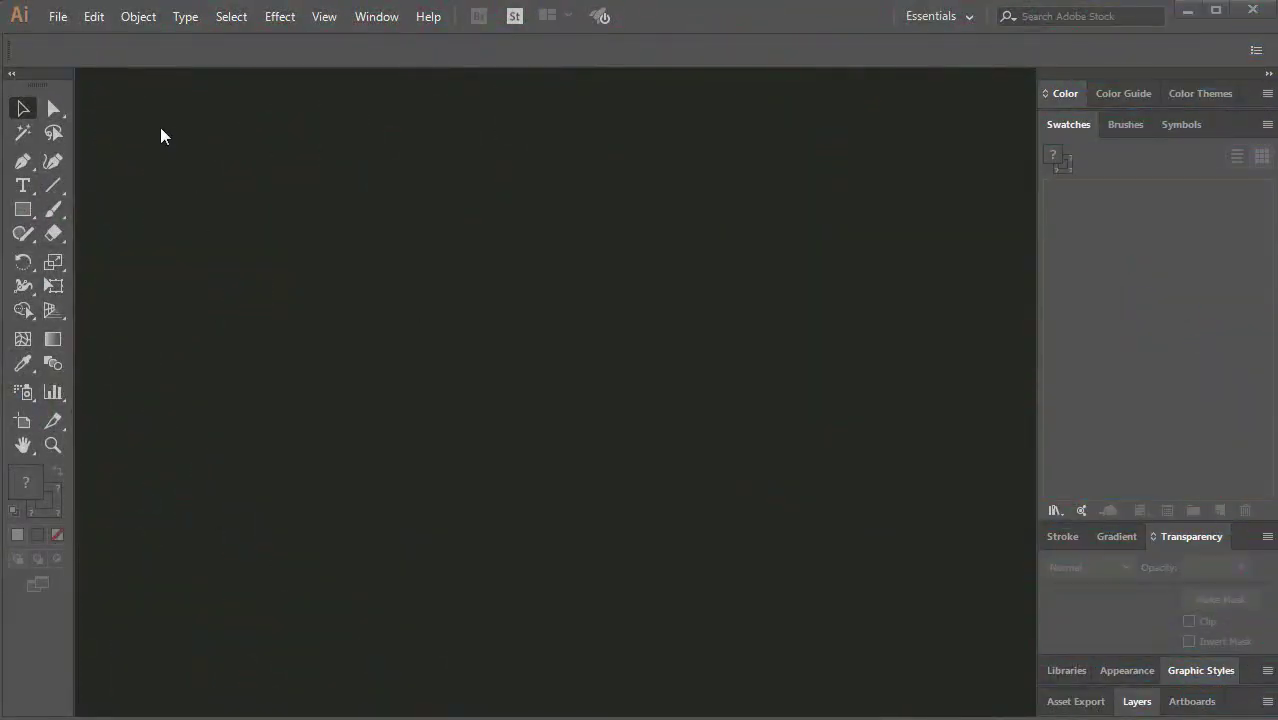
Step: Start a new document in Pixels with width and height set to 1400
{"action": "left_click", "coordinate": [47, 18]}
{"action": "left_click", "coordinate": [70, 37]}
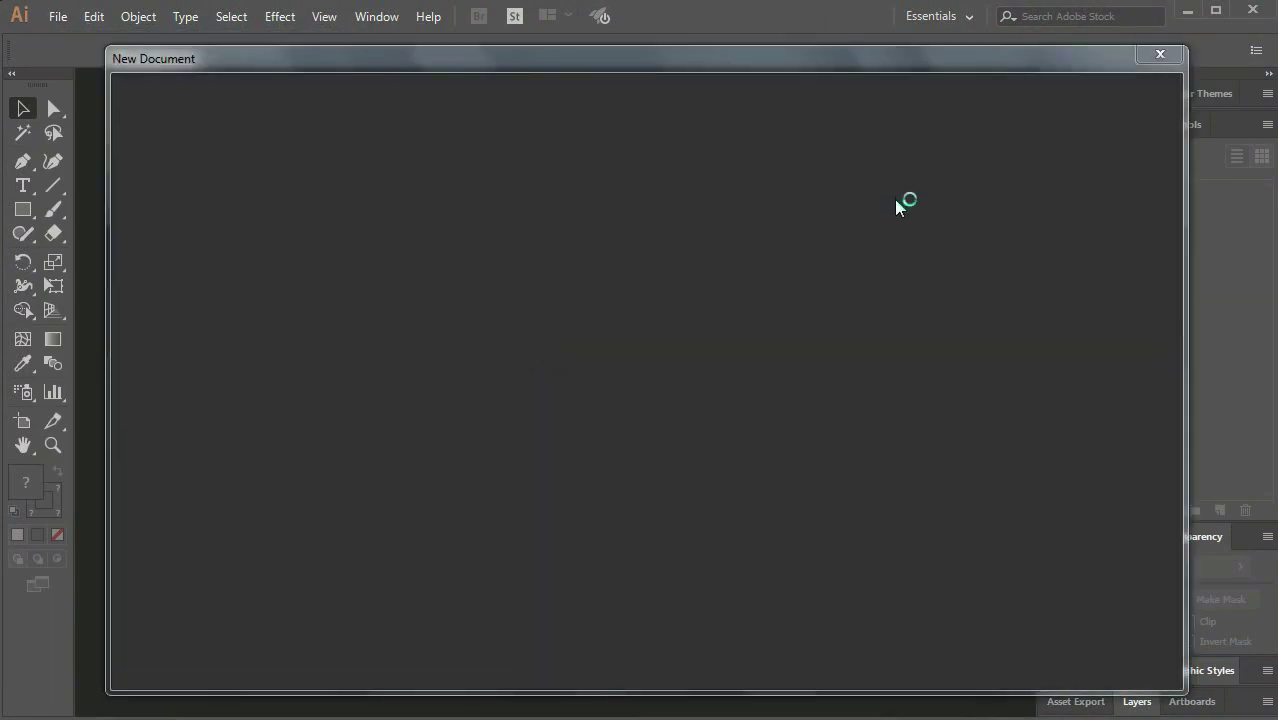
{"action": "left_click", "coordinate": [1064, 245]}
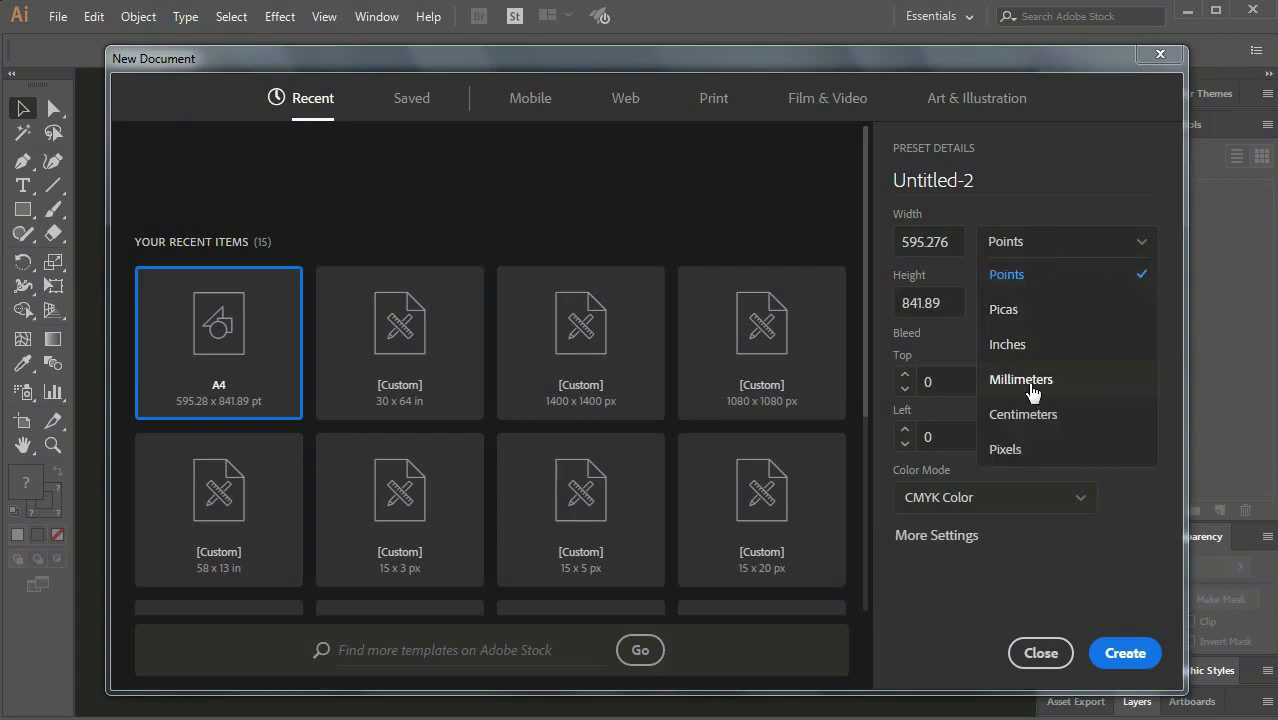
{"action": "left_click", "coordinate": [1027, 451]}
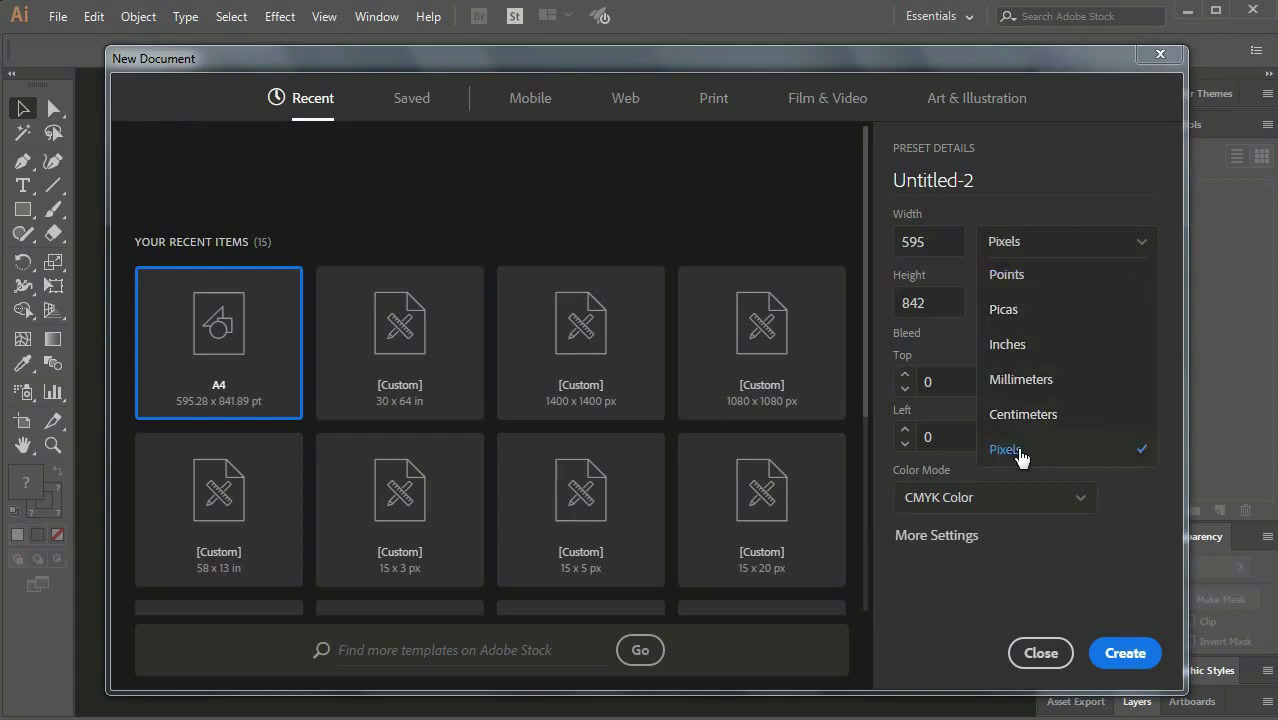
{"action": "left_click", "coordinate": [949, 248]}
{"action": "left_click", "coordinate": [949, 248]}
{"action": "type", "text": "140"}
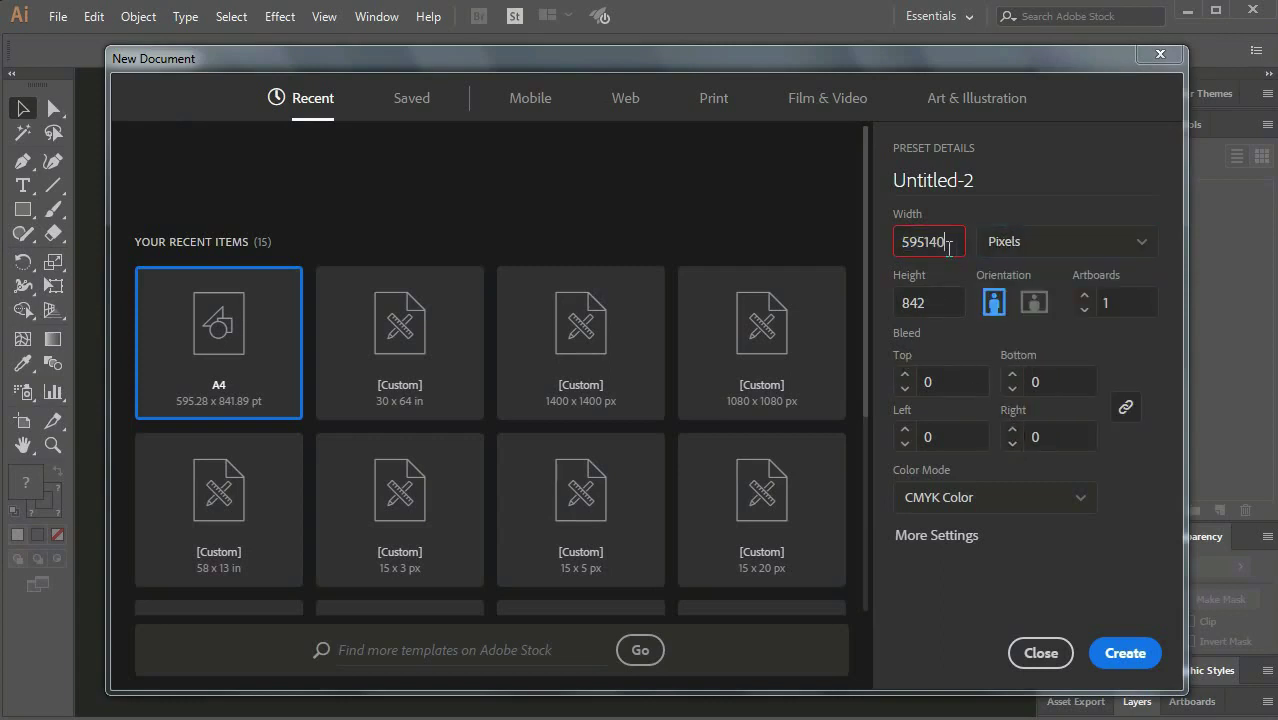
{"action": "key", "text": "BackSpace"}
{"action": "key", "text": "BackSpace"}
{"action": "key", "text": "BackSpace"}
{"action": "key", "text": "Tab"}
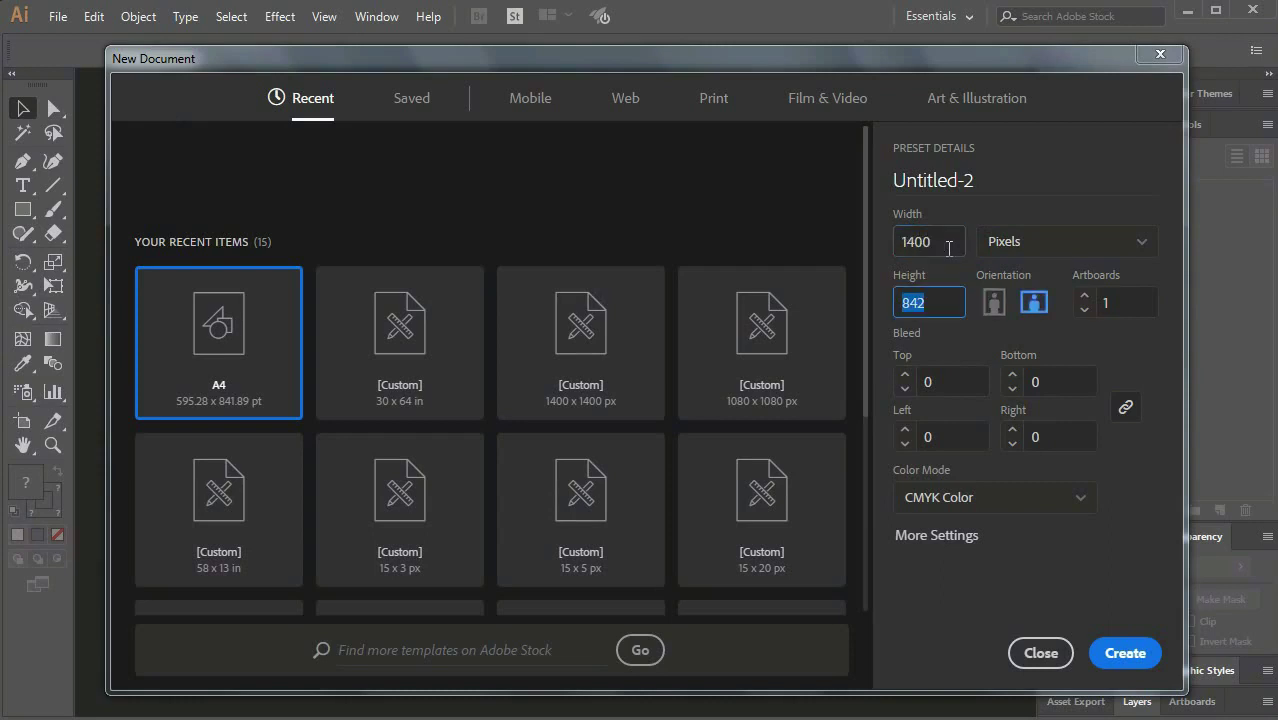
{"action": "key", "text": "Right"}
{"action": "type", "text": "1"}
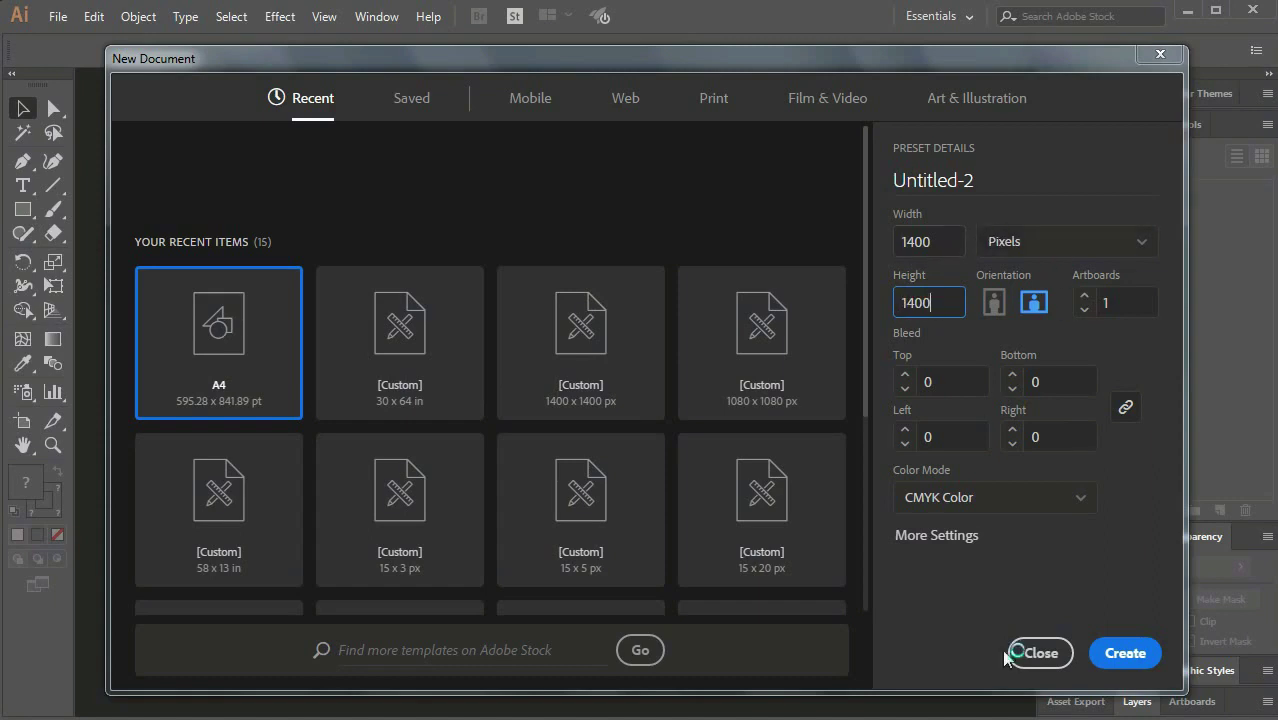
Step: Set the new document's colour mode to RGB Color and create it
{"action": "left_click", "coordinate": [994, 302]}
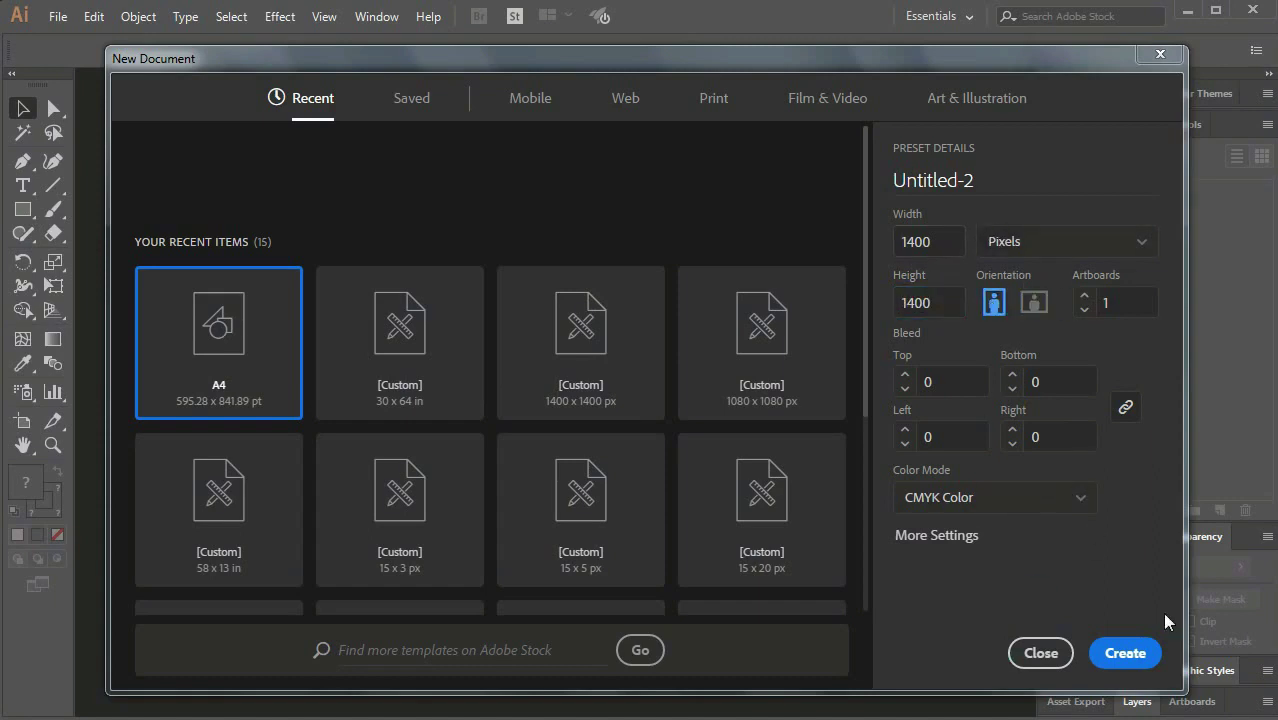
{"action": "left_click", "coordinate": [1125, 653]}
{"action": "left_click", "coordinate": [1008, 510]}
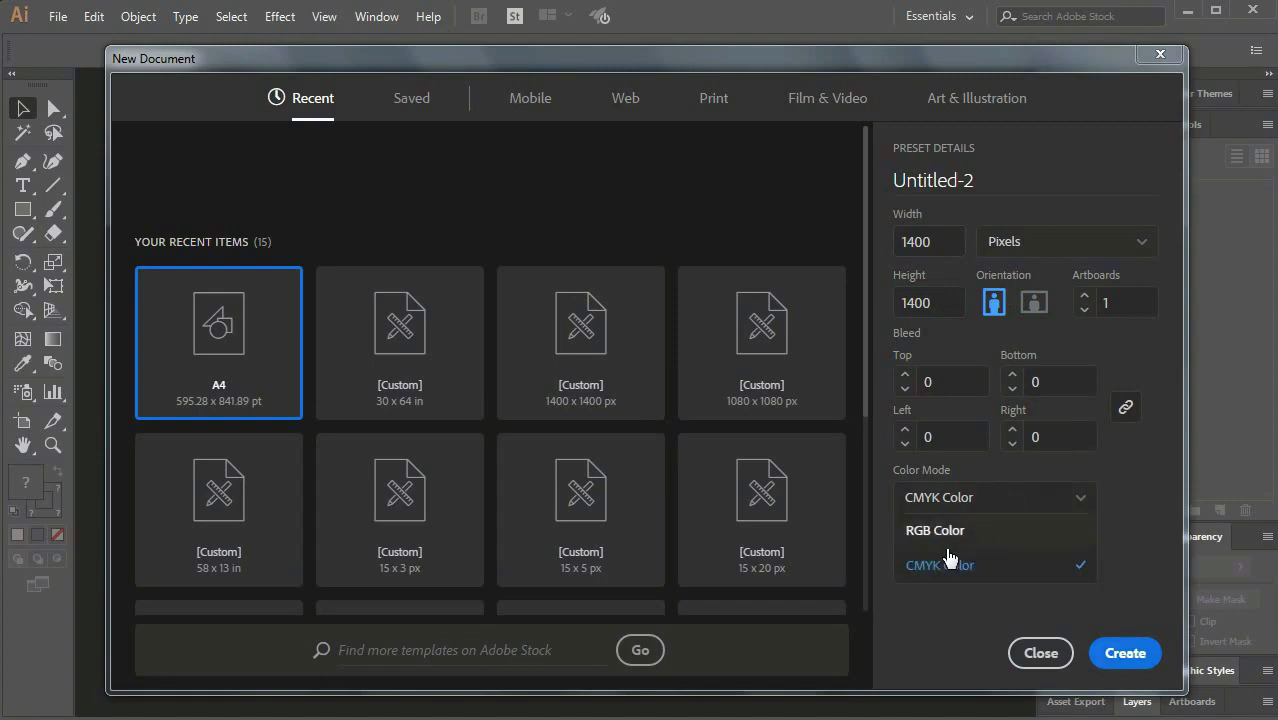
{"action": "left_click", "coordinate": [955, 528]}
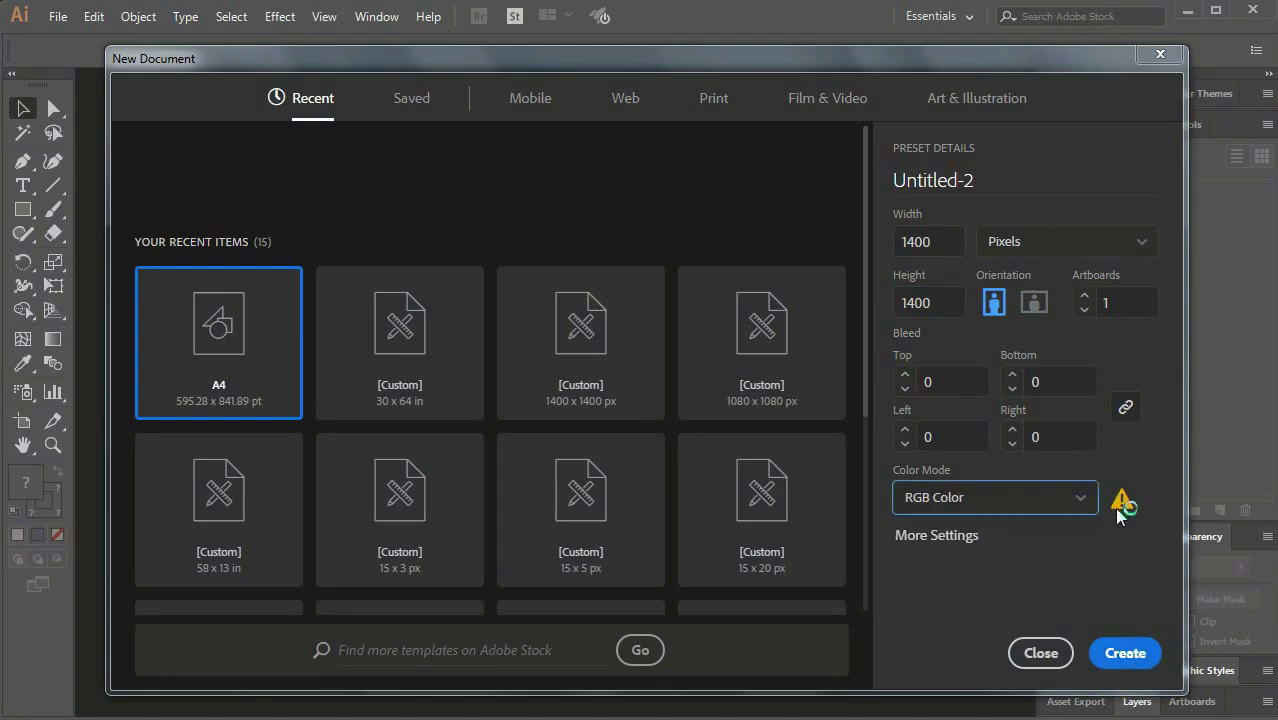
{"action": "left_click", "coordinate": [1132, 655]}
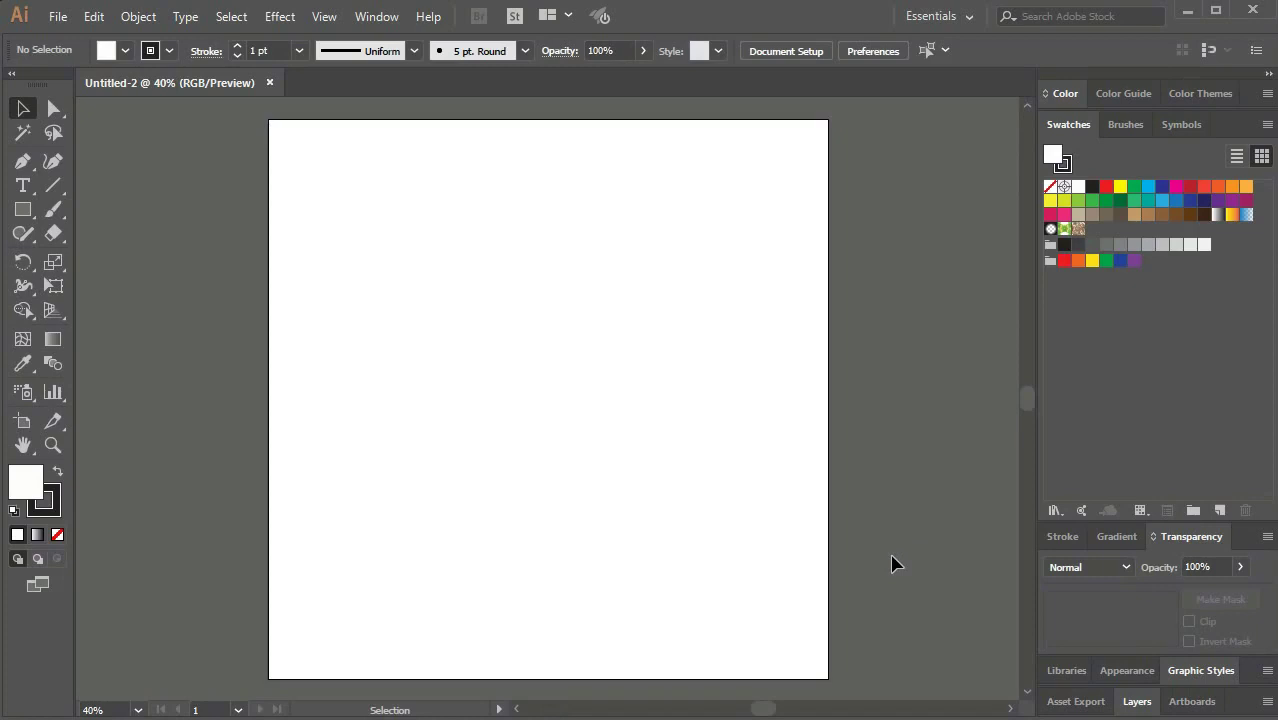
Step: Create a 1400 × 1400 px rectangle by entering its exact size
{"action": "left_click", "coordinate": [22, 211]}
{"action": "left_click", "coordinate": [420, 354]}
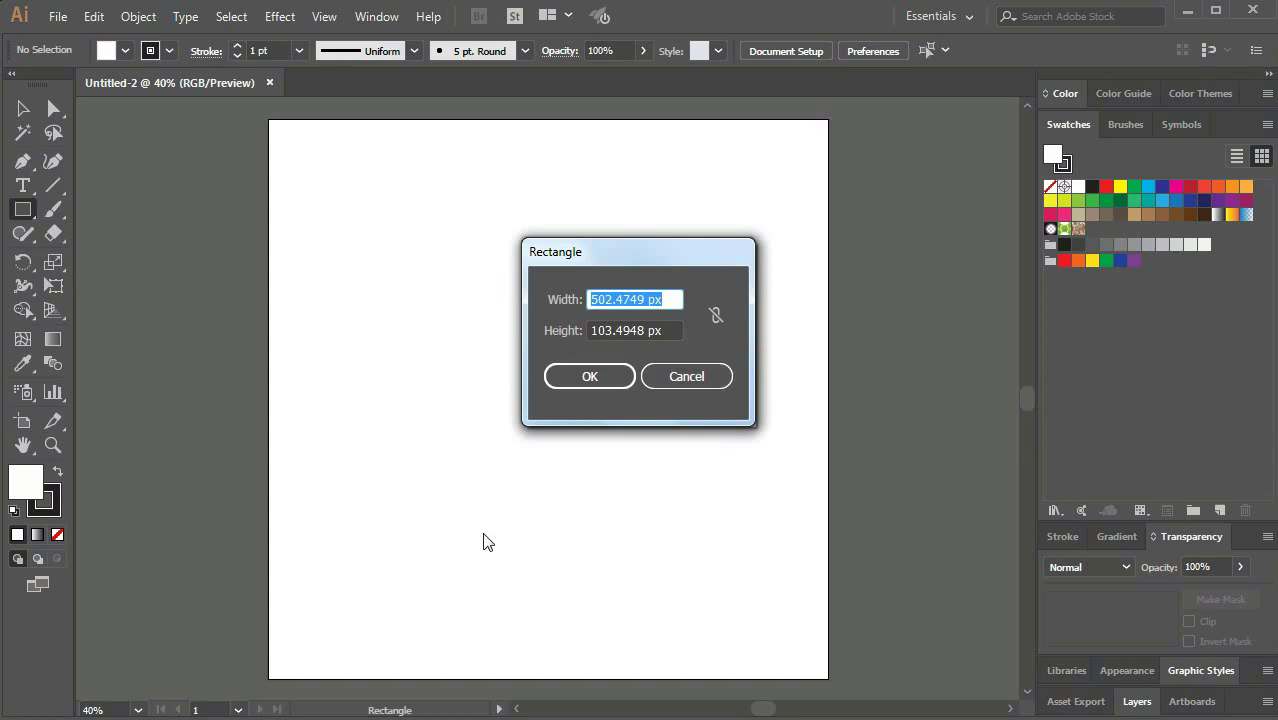
{"action": "type", "text": "1400"}
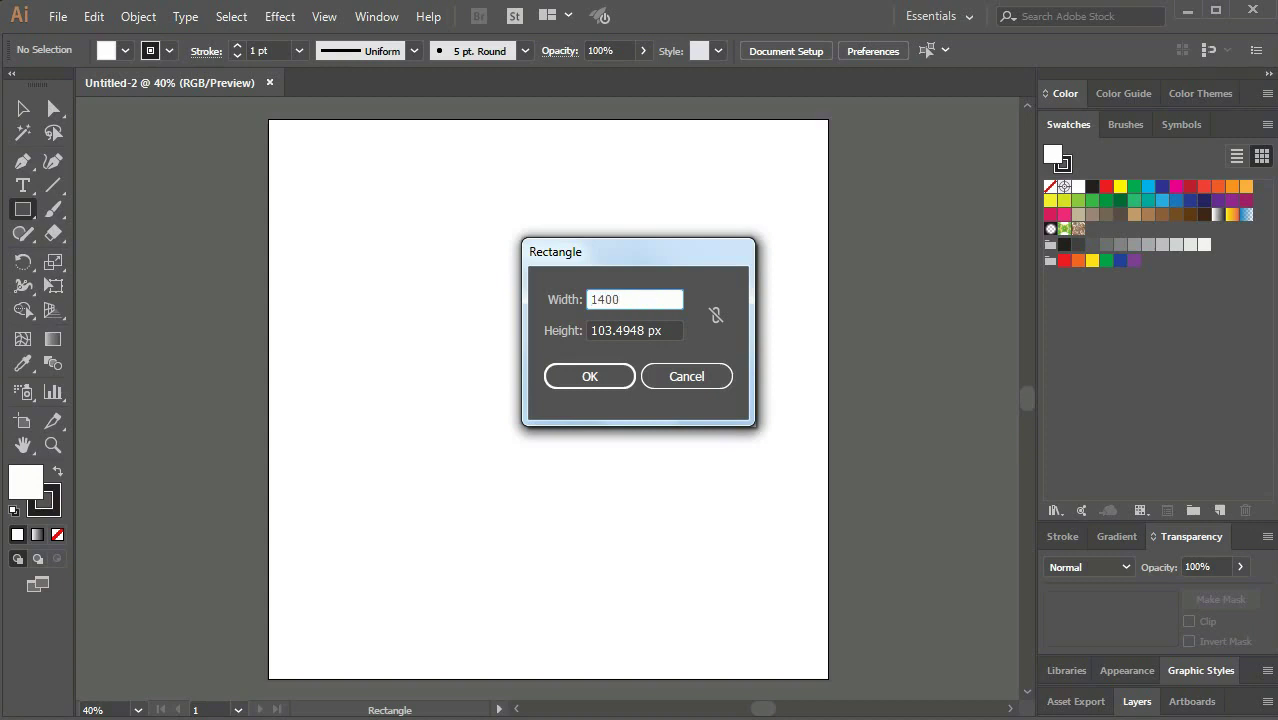
{"action": "key", "text": "Tab"}
{"action": "type", "text": "14"}
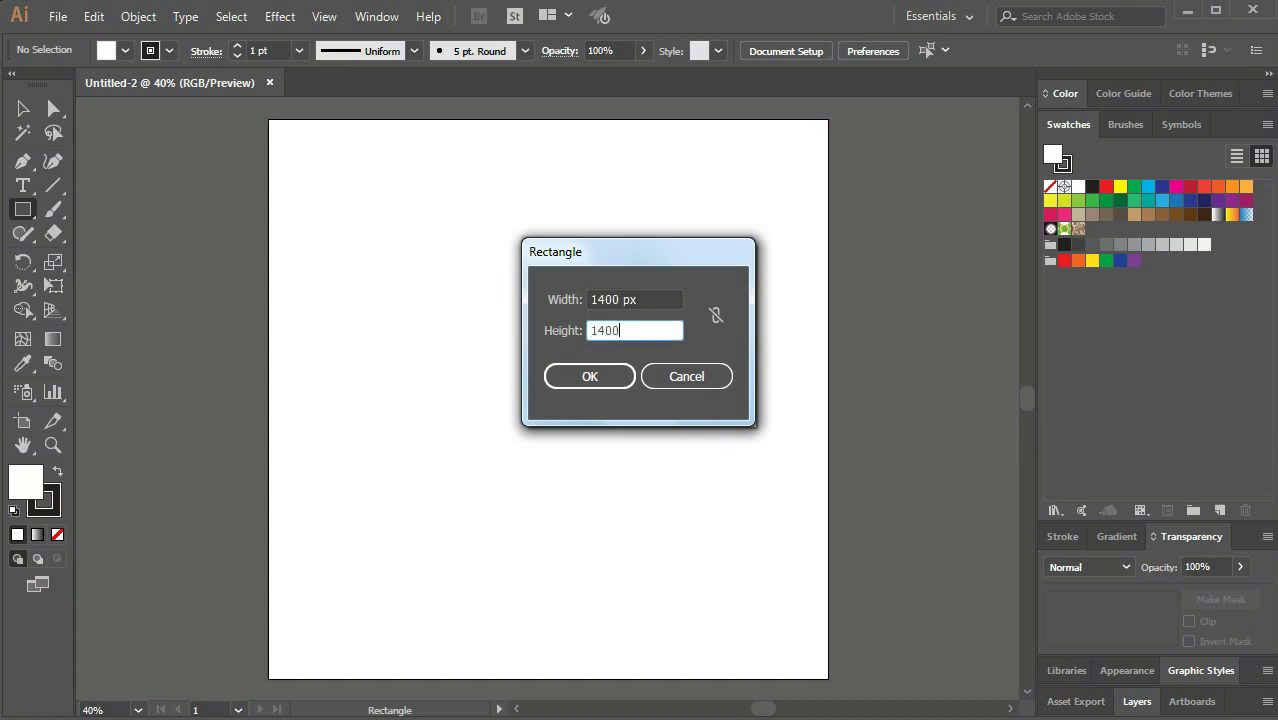
{"action": "key", "text": "Return"}
Step: Align the rectangle to cover the artboard and set its stroke to None
{"action": "left_click", "coordinate": [22, 108]}
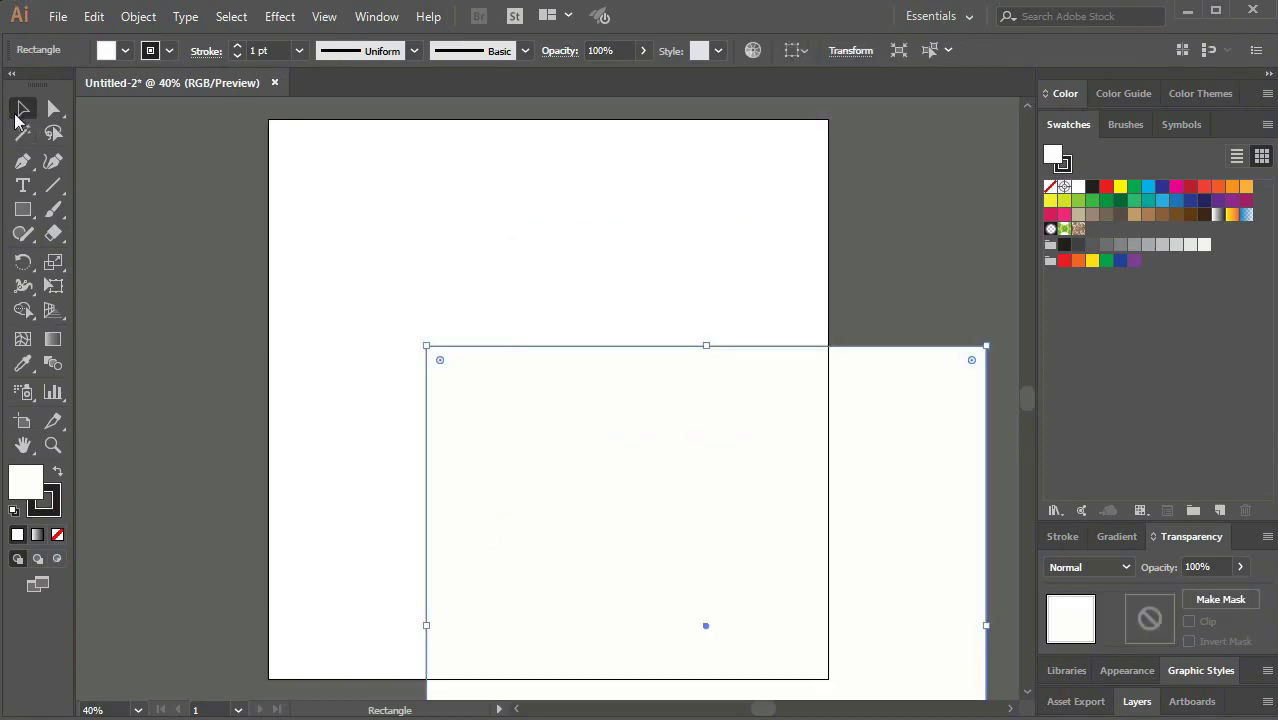
{"action": "left_click_drag", "start_coordinate": [485, 505], "coordinate": [321, 264]}
{"action": "left_click", "coordinate": [905, 355]}
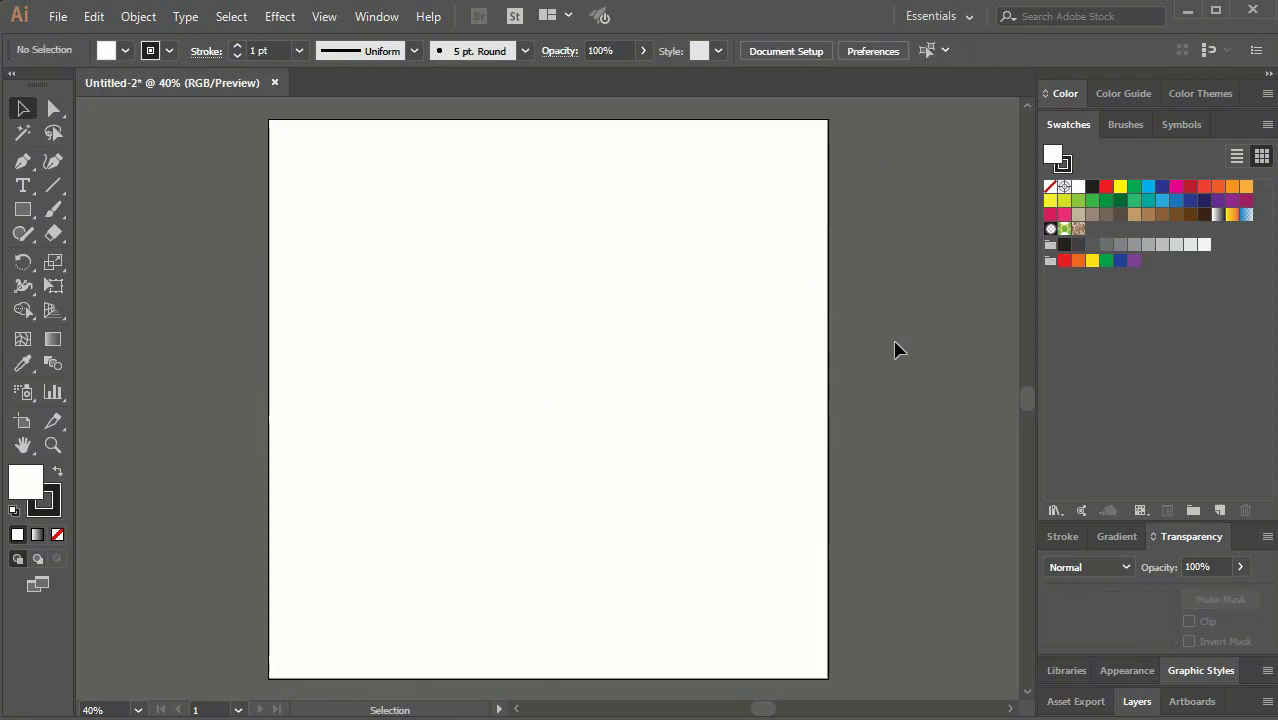
{"action": "left_click", "coordinate": [559, 394]}
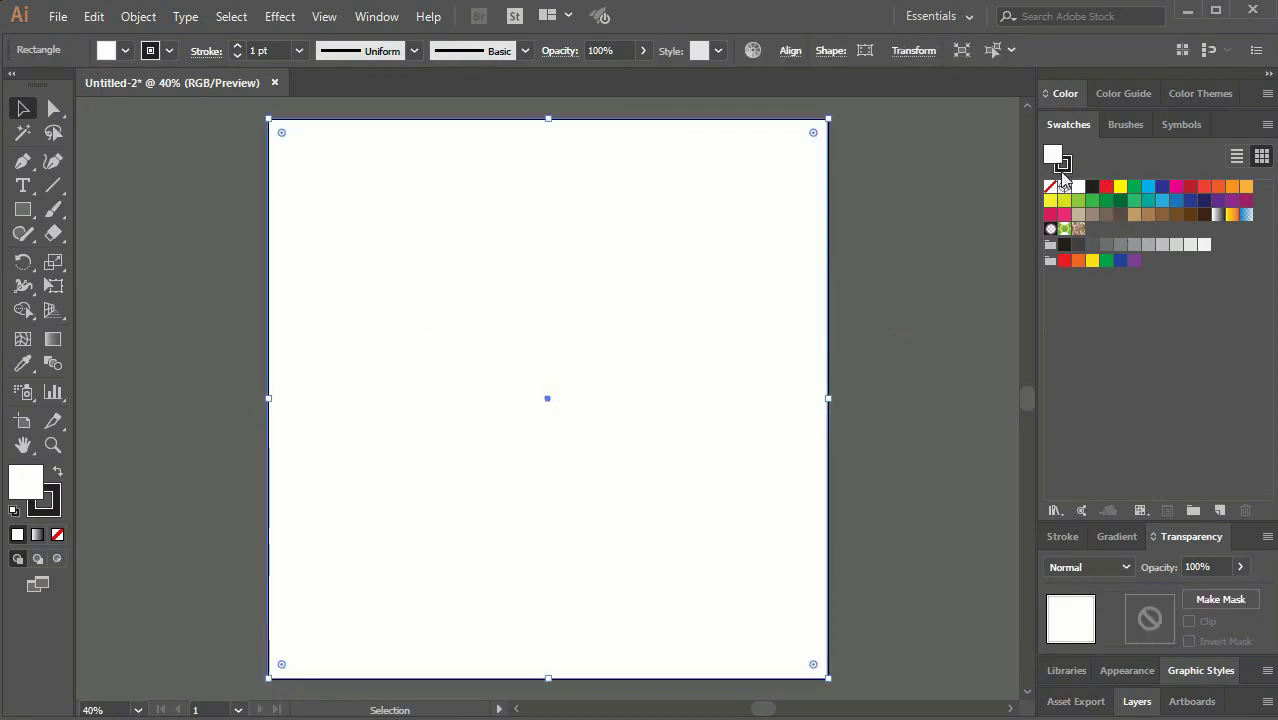
{"action": "left_click", "coordinate": [1062, 163]}
{"action": "left_click", "coordinate": [1050, 186]}
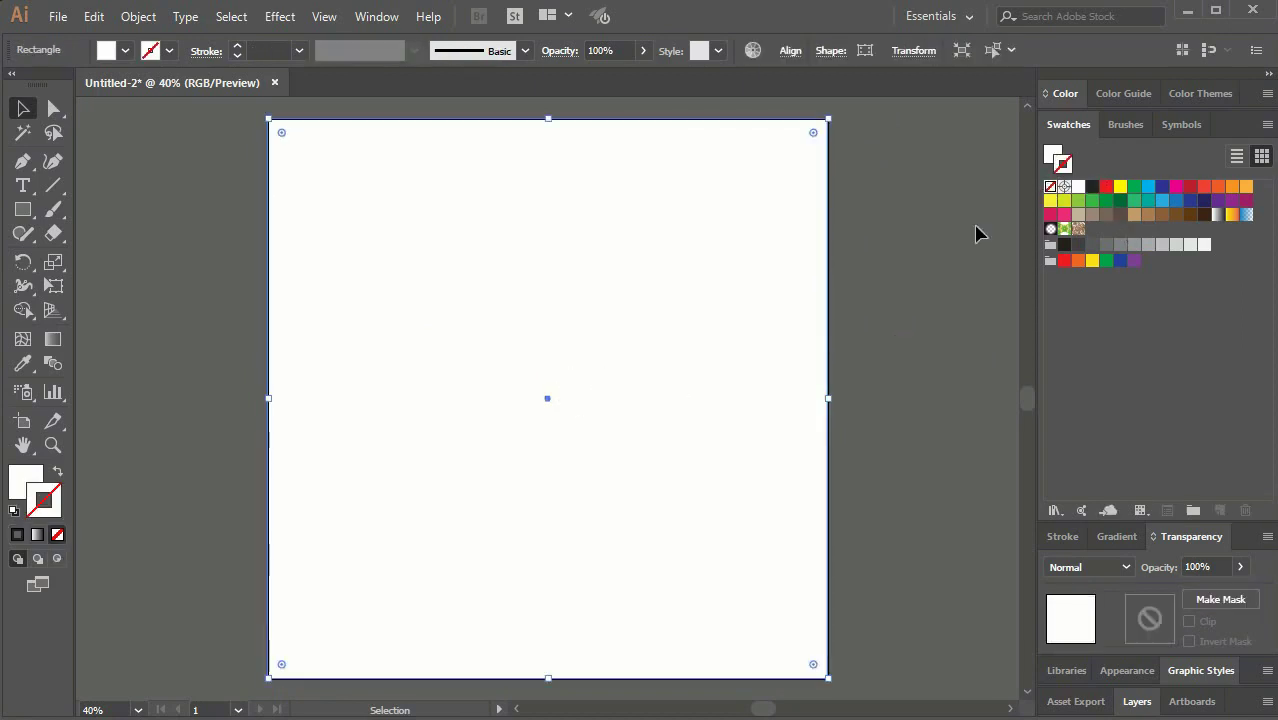
{"action": "left_click", "coordinate": [894, 241]}
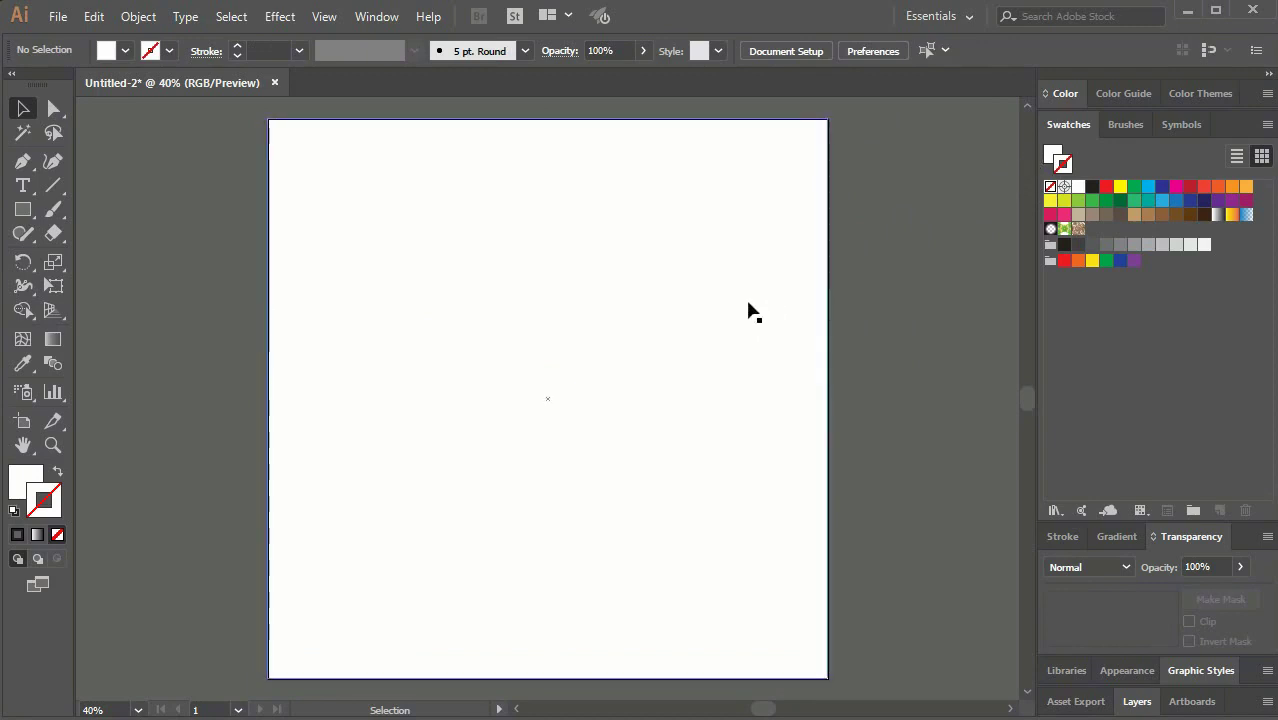
Step: Draw a long diagonal line from the artboard's right edge down to below centre
{"action": "left_click", "coordinate": [52, 188]}
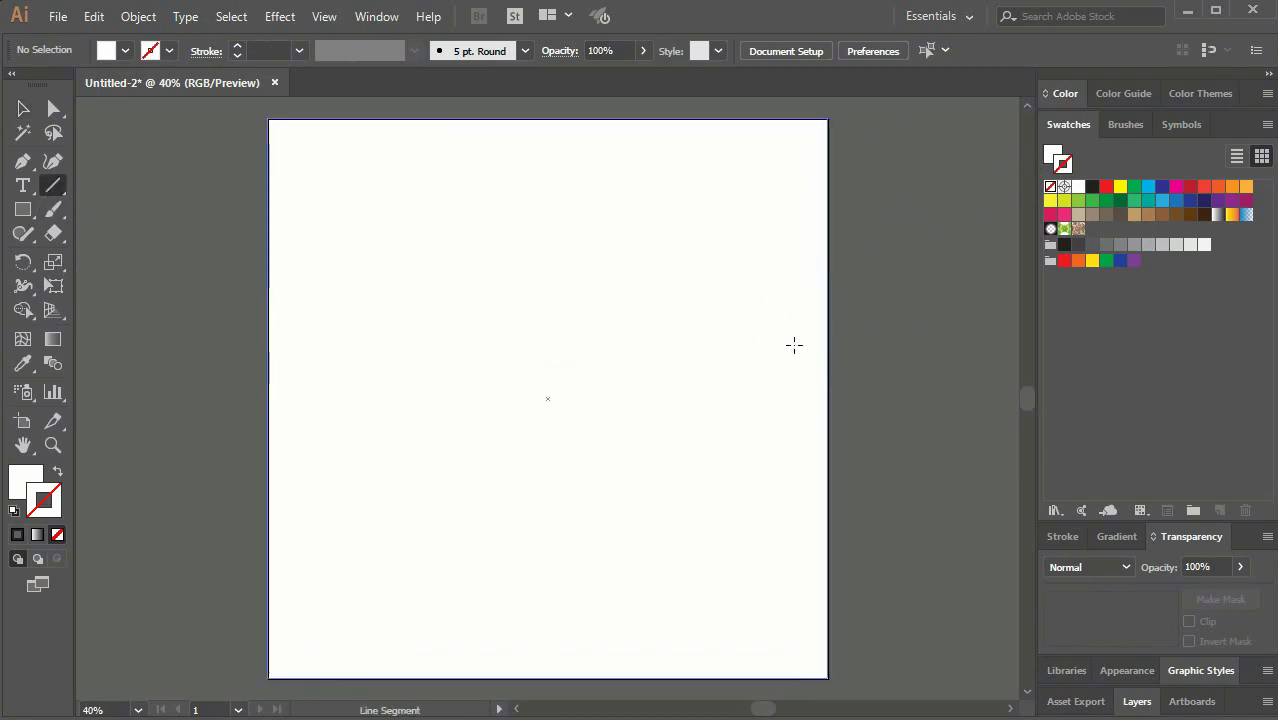
{"action": "left_click_drag", "start_coordinate": [547, 398], "coordinate": [730, 400]}
{"action": "mouse_move", "coordinate": [836, 212]}
{"action": "left_mouse_down"}
{"action": "mouse_move", "coordinate": [790, 303]}
{"action": "mouse_move", "coordinate": [599, 524]}
{"action": "mouse_move", "coordinate": [548, 493]}
{"action": "left_mouse_up"}
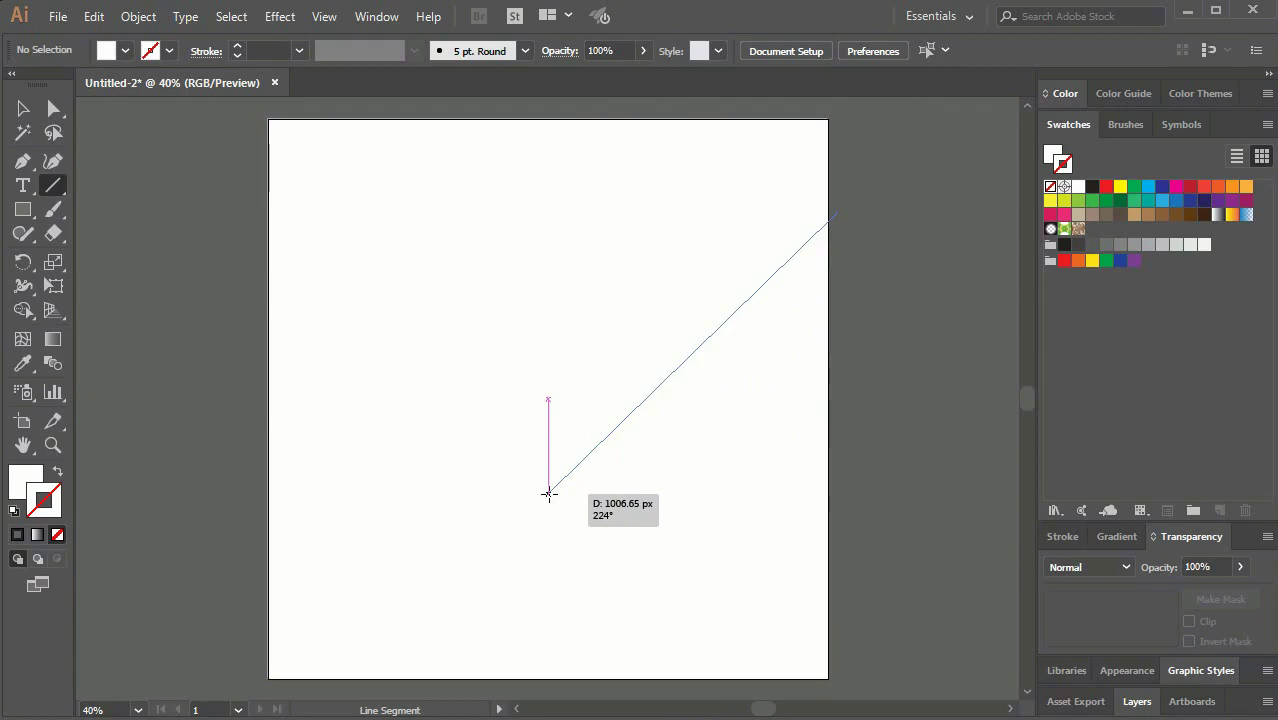
{"action": "left_click_drag", "start_coordinate": [548, 493], "coordinate": [555, 499]}
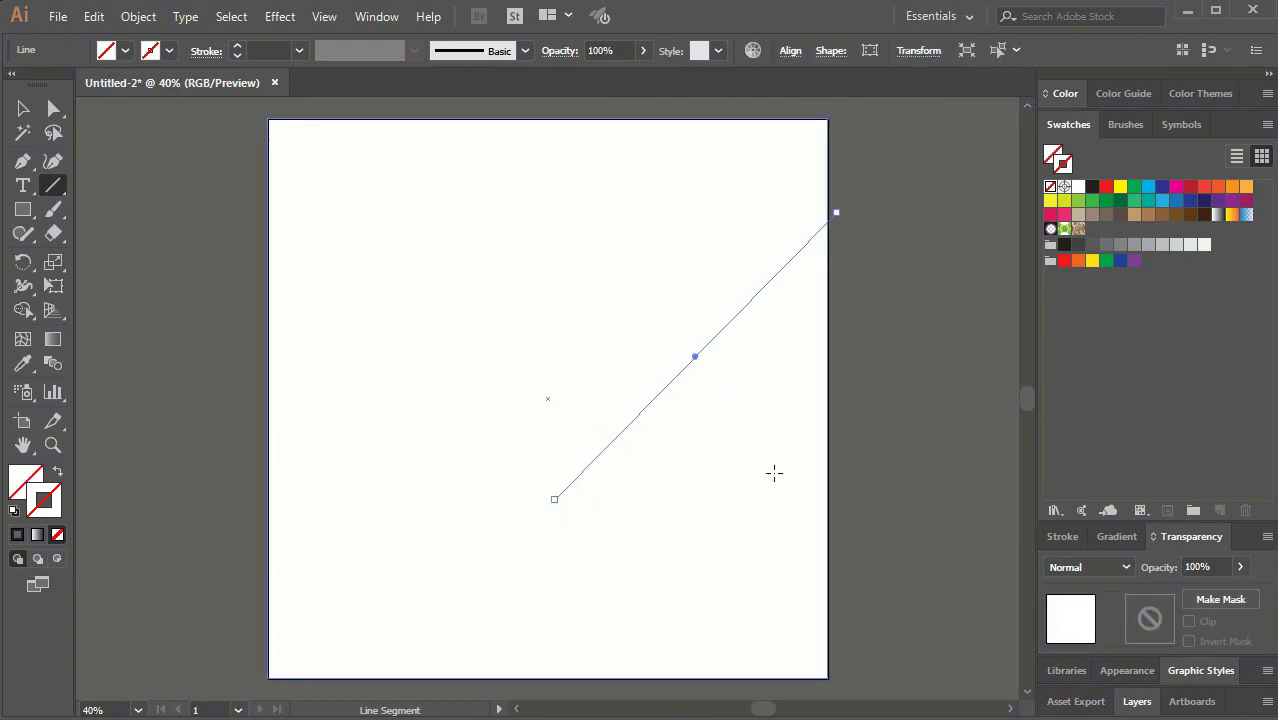
{"action": "key", "text": "ctrl+shift+a"}
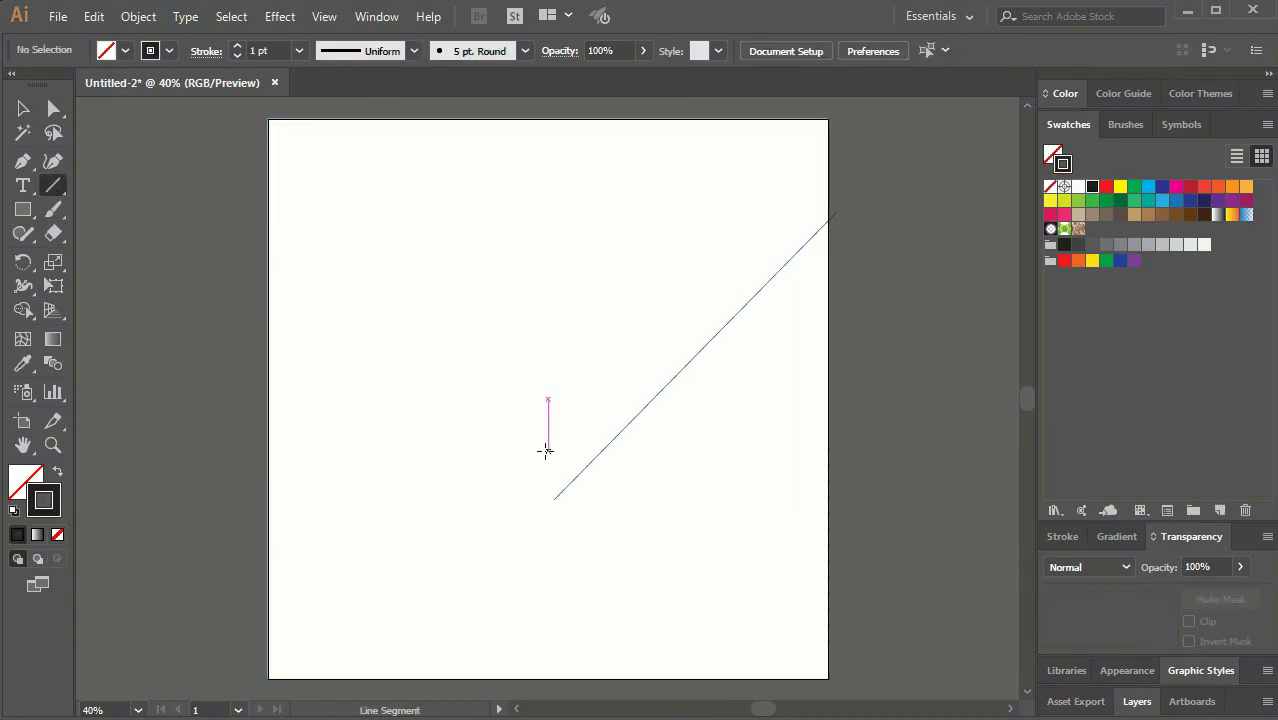
Step: Draw a second line crossing down-right and extend it past the bottom-right corner
{"action": "left_click_drag", "start_coordinate": [548, 448], "coordinate": [741, 645]}
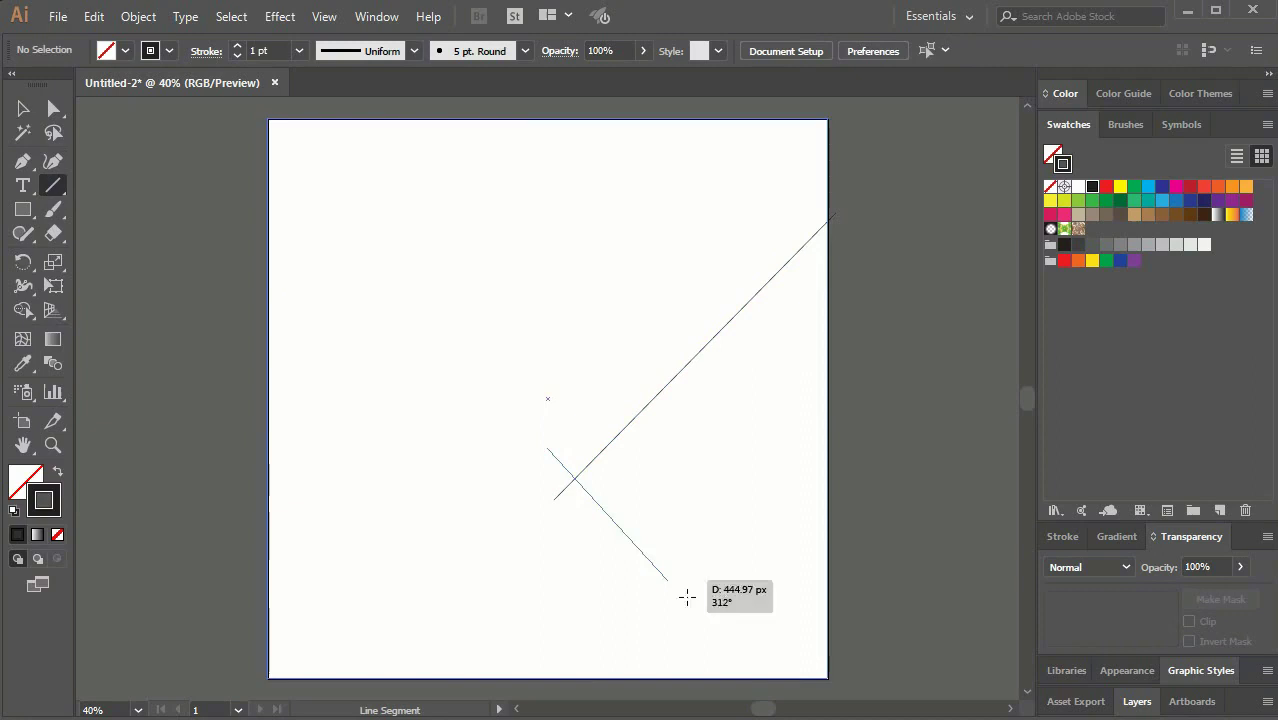
{"action": "left_click", "coordinate": [771, 686]}
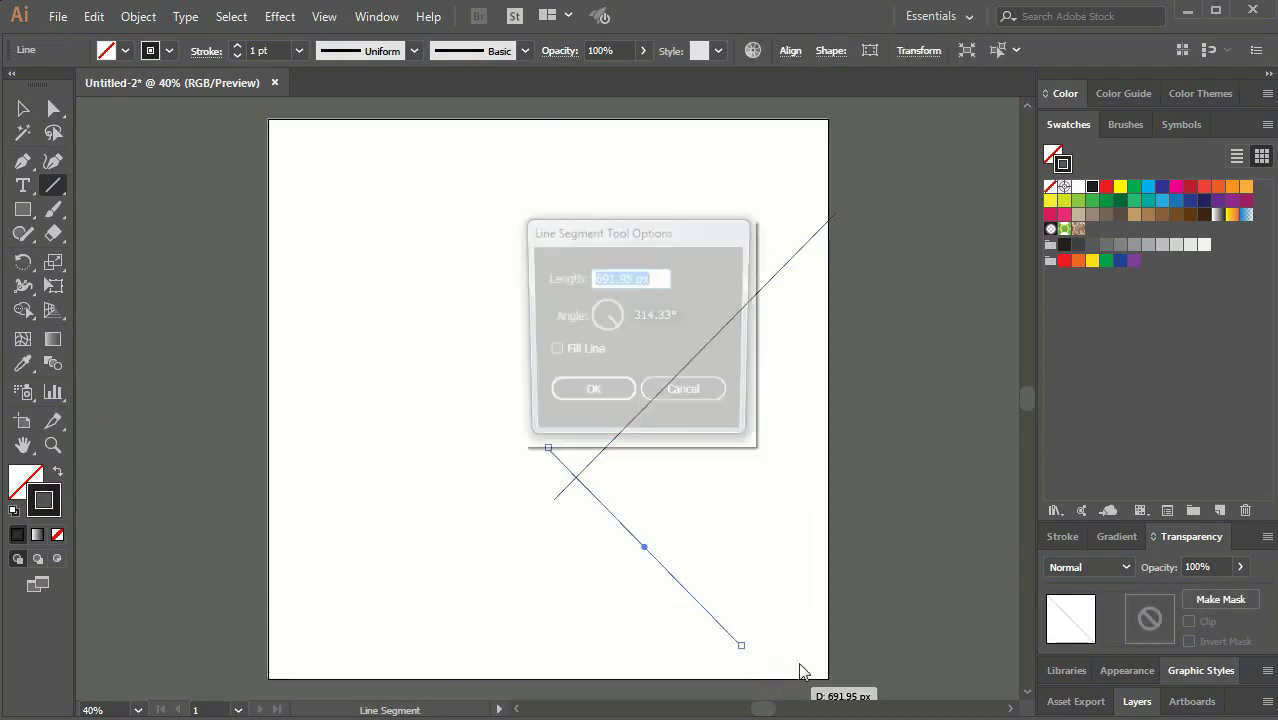
{"action": "left_click", "coordinate": [685, 394]}
{"action": "key", "text": "v"}
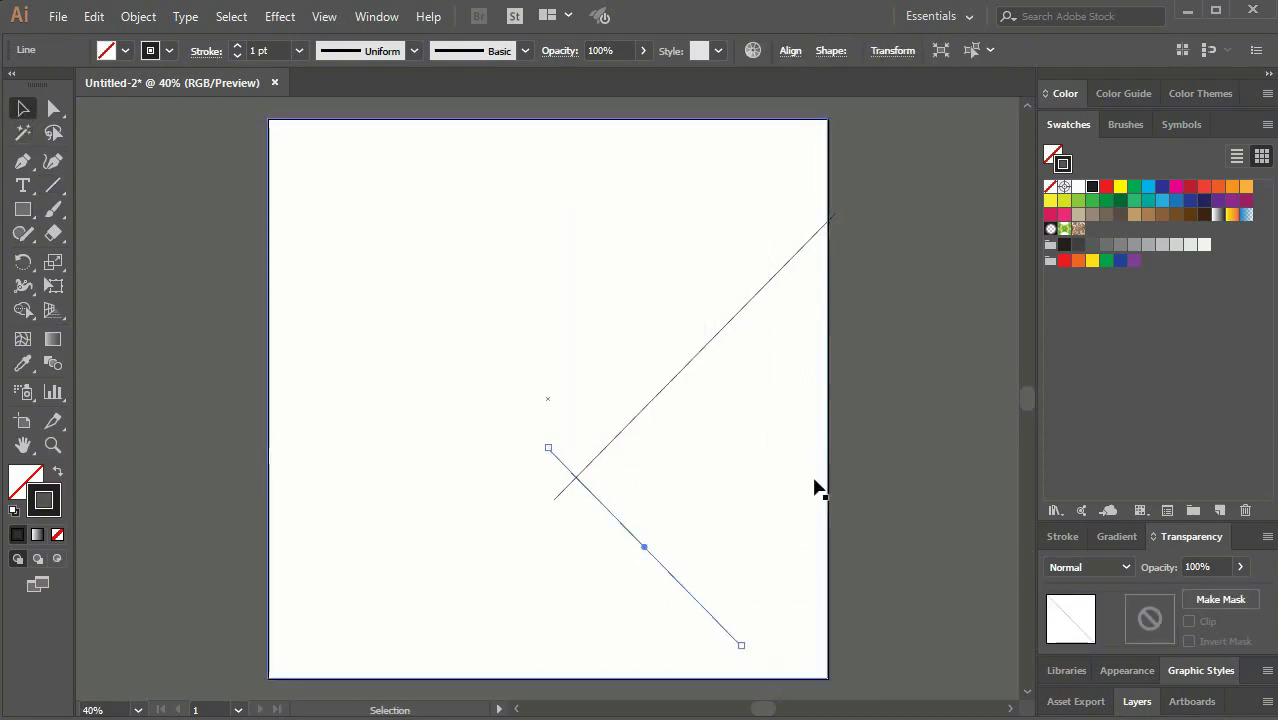
{"action": "left_click_drag", "start_coordinate": [786, 486], "coordinate": [686, 358]}
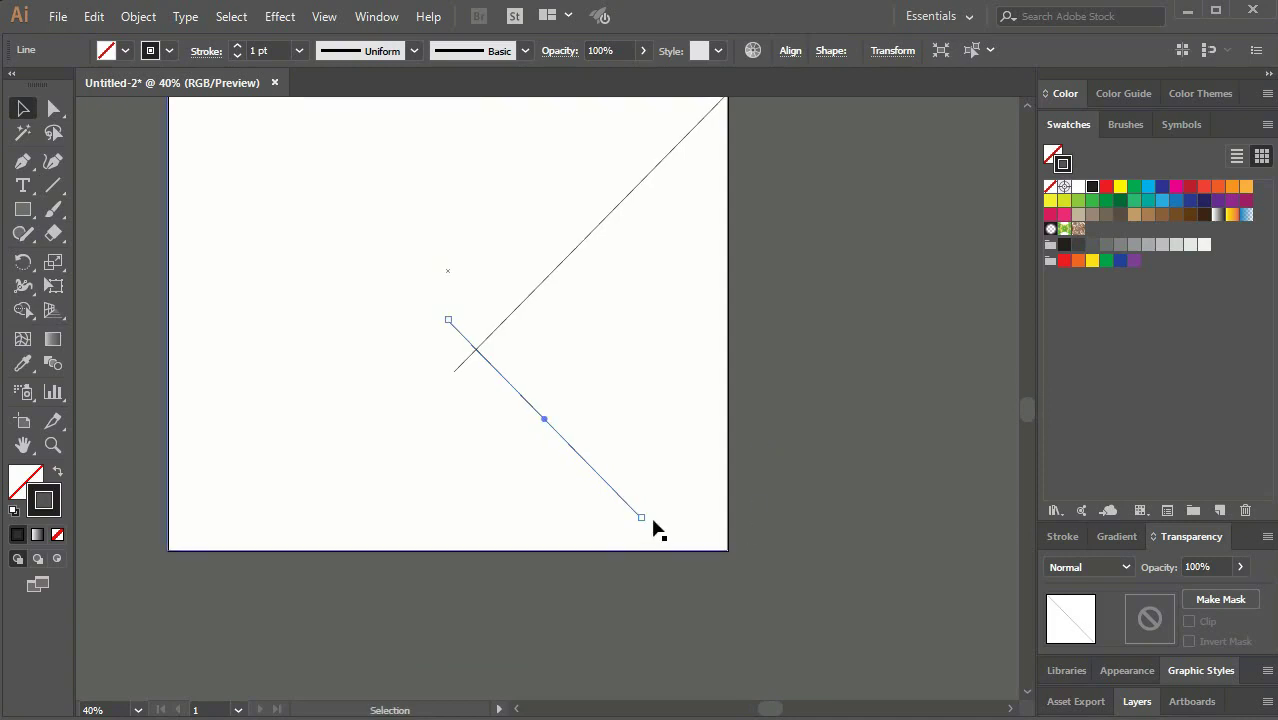
{"action": "left_click_drag", "start_coordinate": [640, 519], "coordinate": [728, 602]}
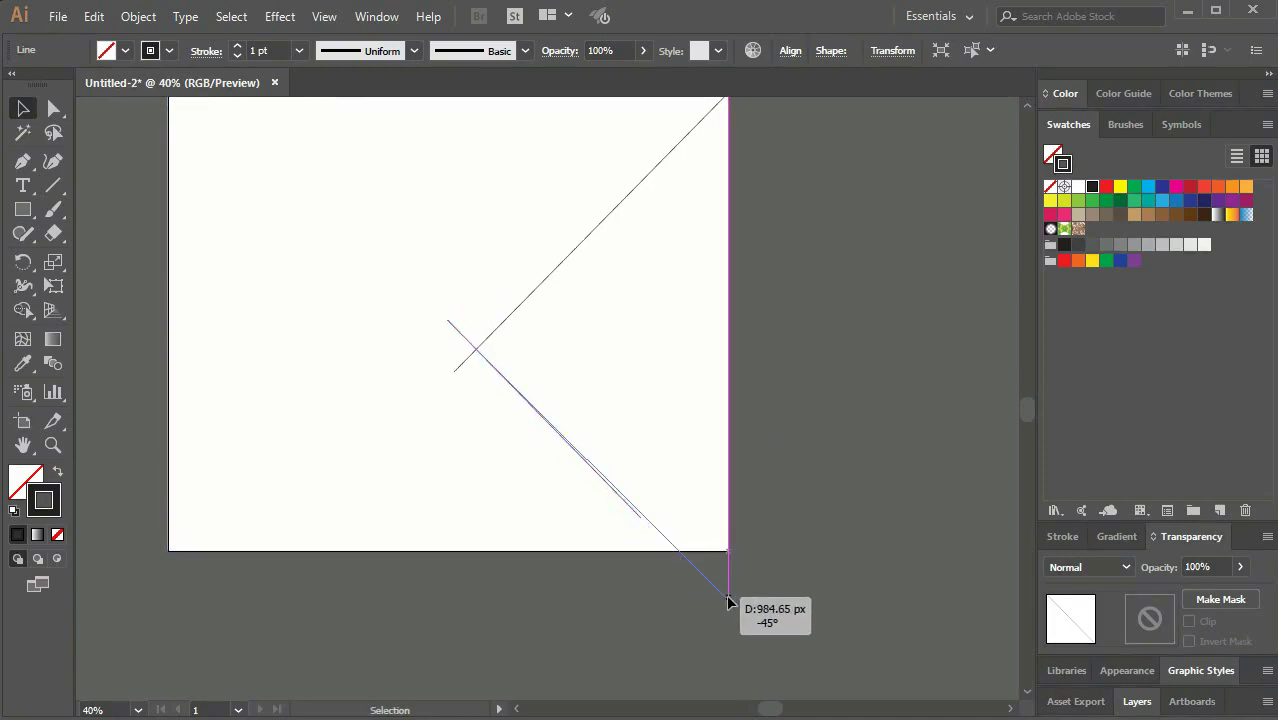
{"action": "left_click", "coordinate": [541, 603]}
{"action": "left_click_drag", "start_coordinate": [790, 468], "coordinate": [790, 582]}
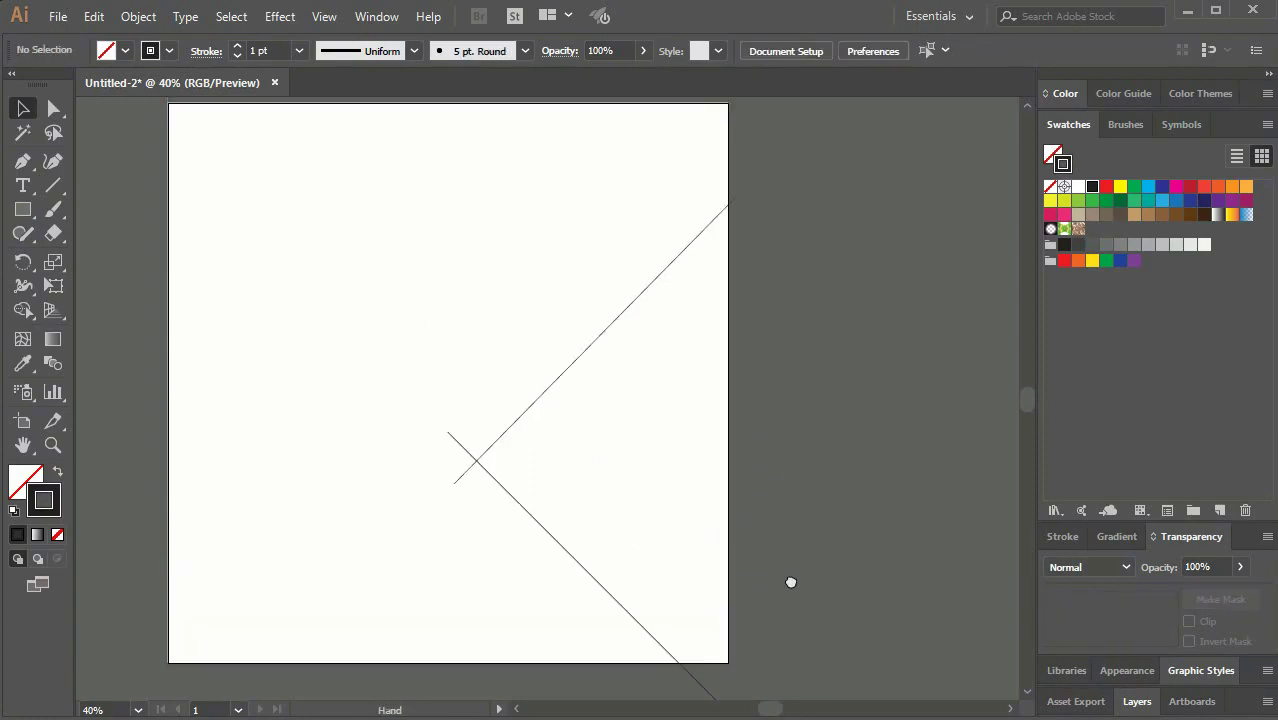
{"action": "key", "text": "ctrl+minus"}
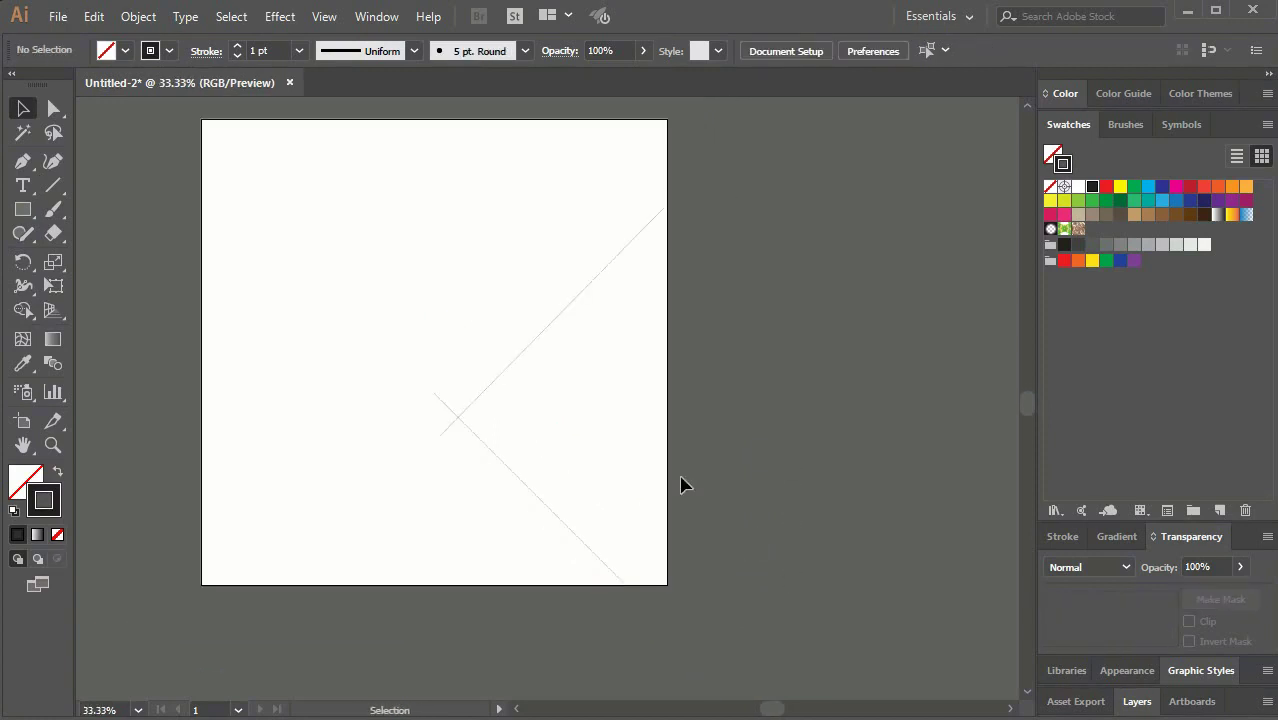
Step: Select the white square and both crossing lines
{"action": "left_click_drag", "start_coordinate": [580, 432], "coordinate": [576, 499]}
{"action": "left_click", "coordinate": [579, 422]}
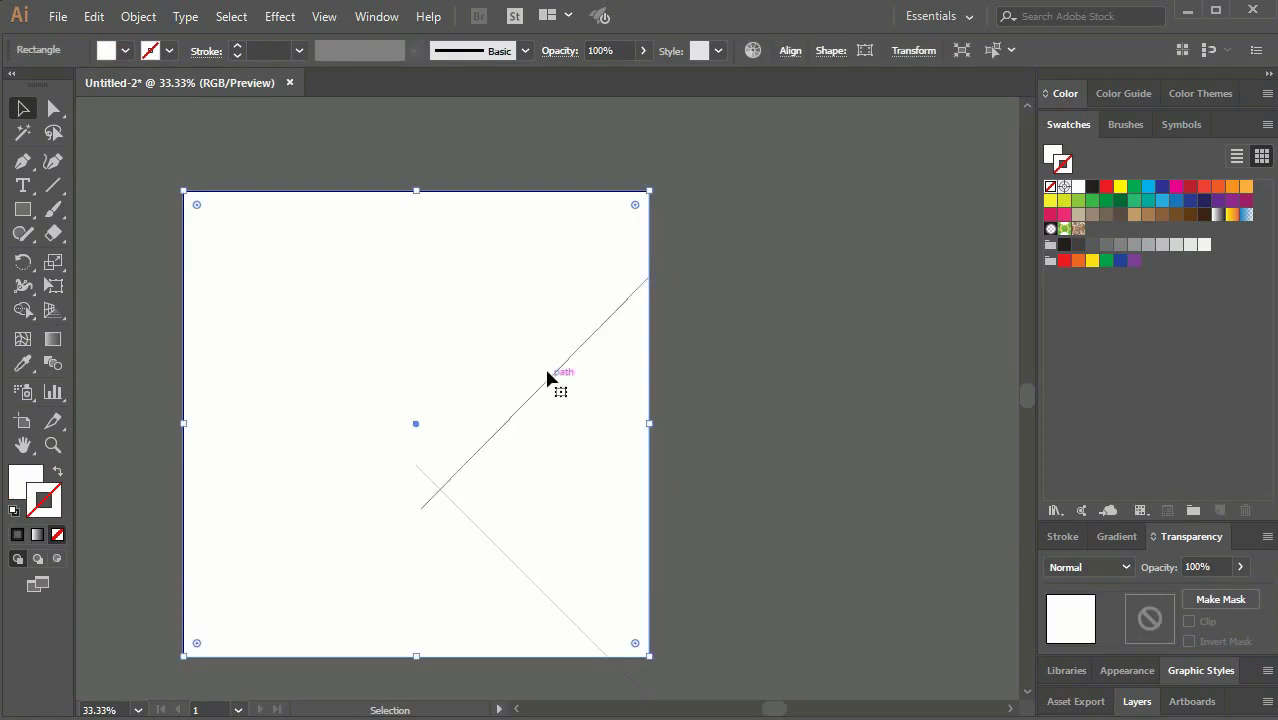
{"action": "left_click", "coordinate": [549, 377]}
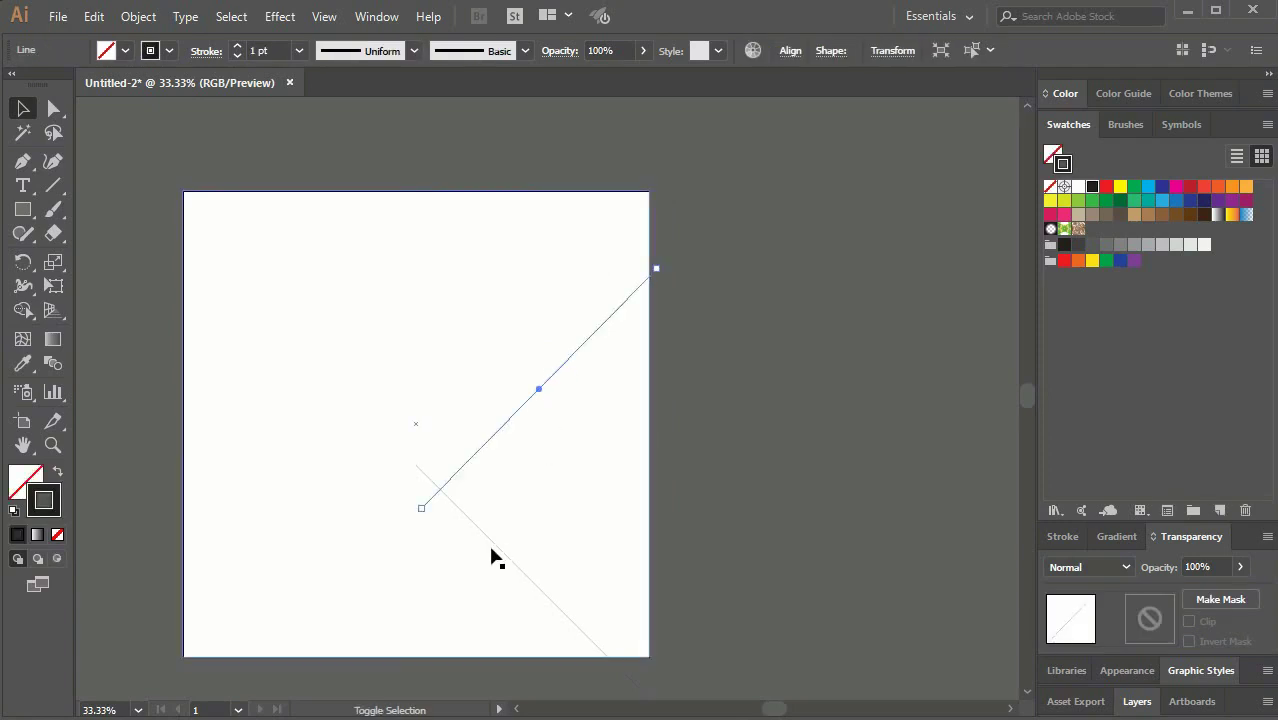
{"action": "key", "text": "ctrl+minus"}
{"action": "left_click_drag", "start_coordinate": [650, 505], "coordinate": [383, 183]}
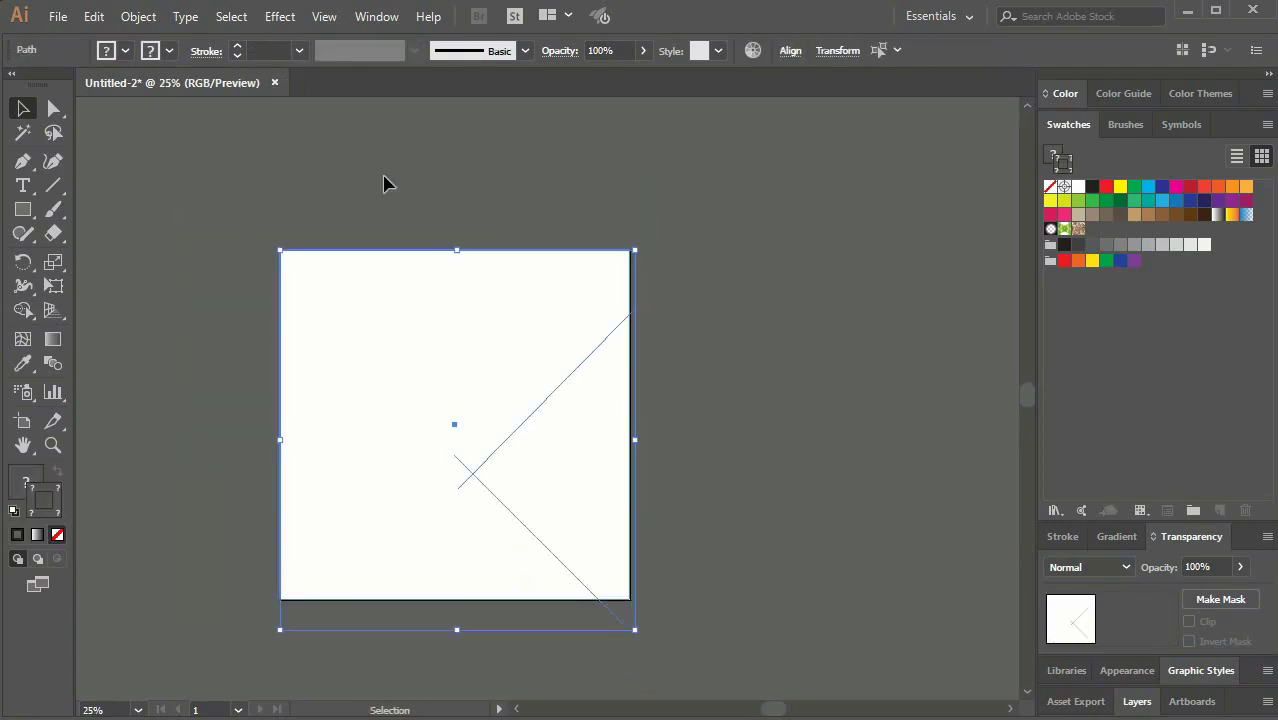
Step: Divide the square along the lines with Pathfinder, undoing an accidental merge first
{"action": "left_click", "coordinate": [376, 16]}
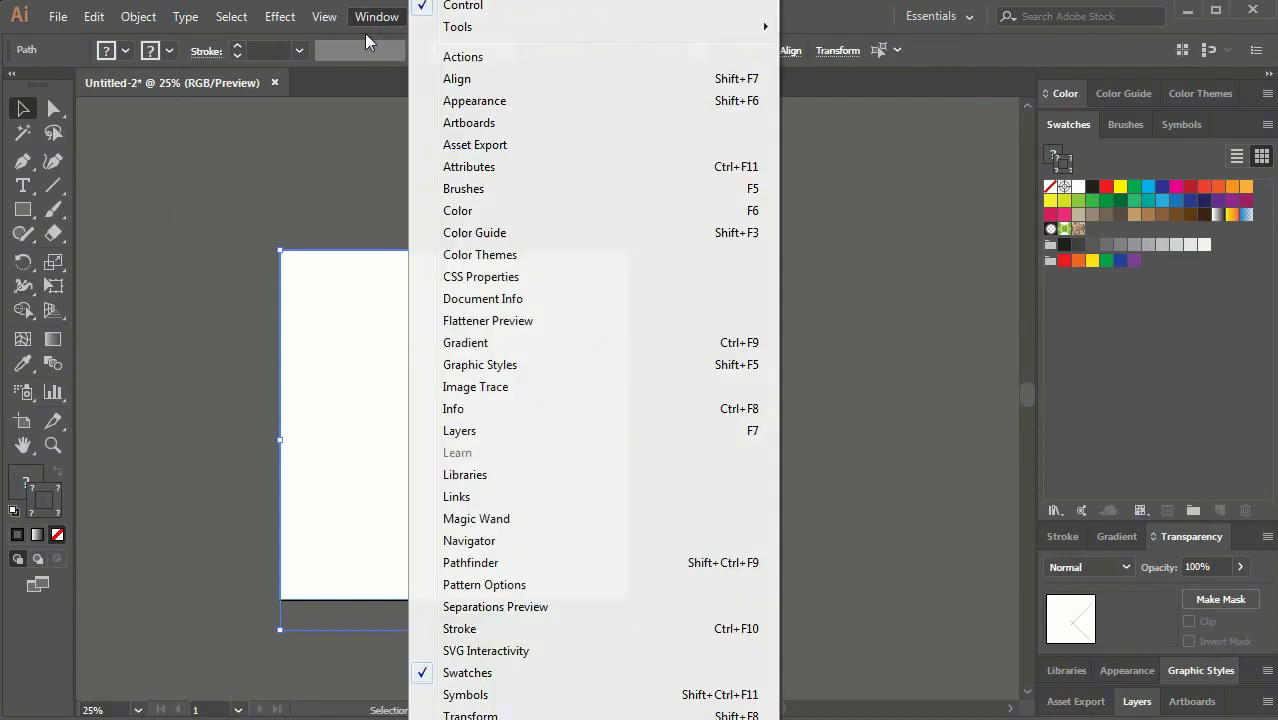
{"action": "left_click", "coordinate": [480, 566]}
{"action": "left_click", "coordinate": [865, 315]}
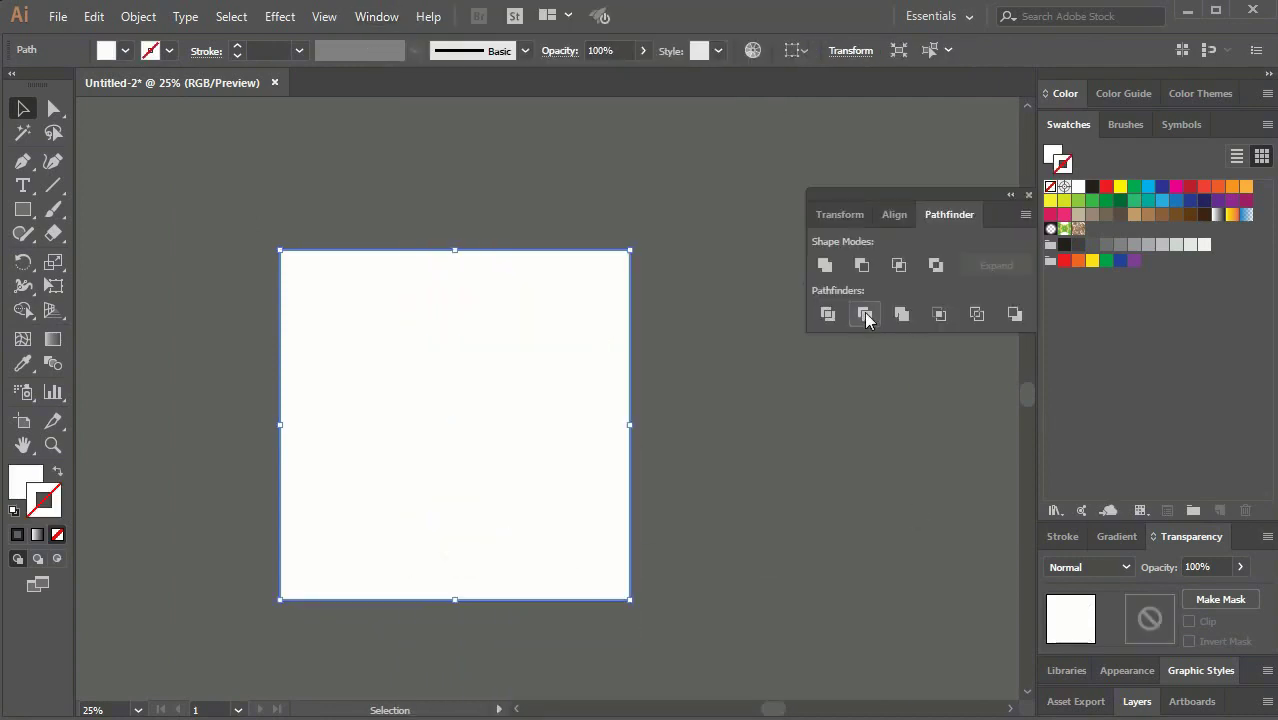
{"action": "key", "text": "ctrl+z"}
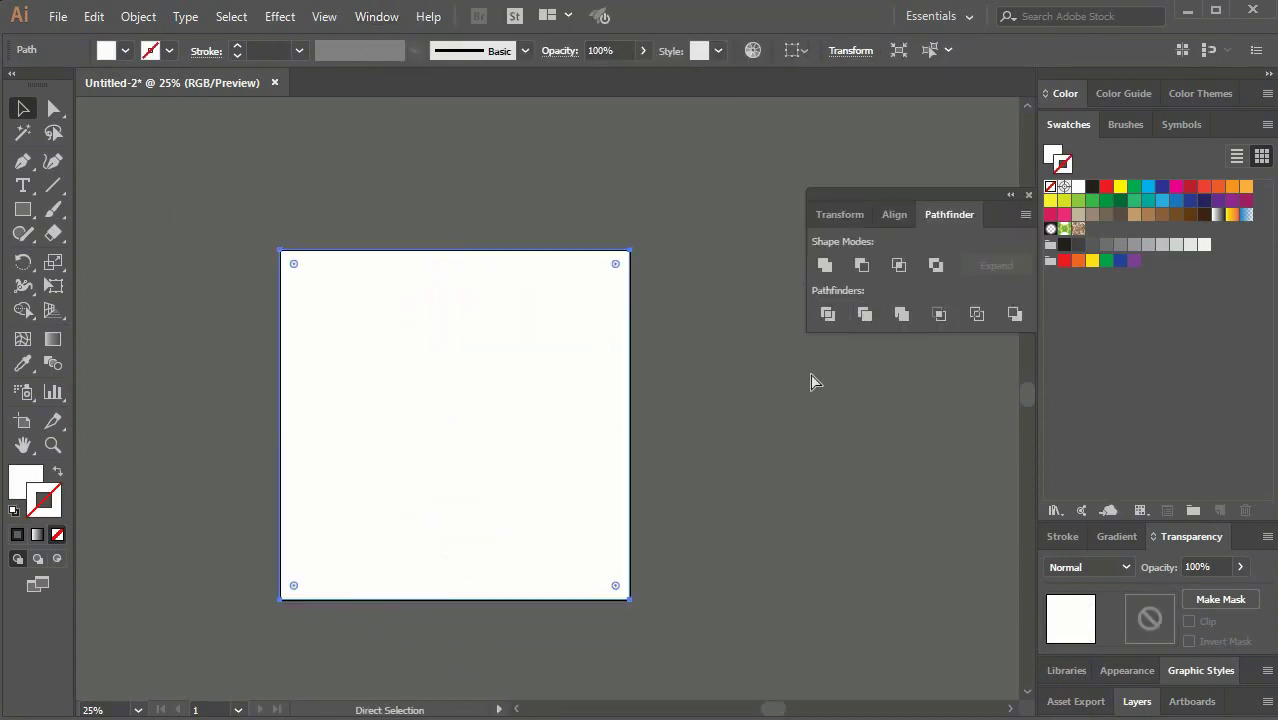
{"action": "key", "text": "ctrl+z"}
{"action": "left_click", "coordinate": [828, 316]}
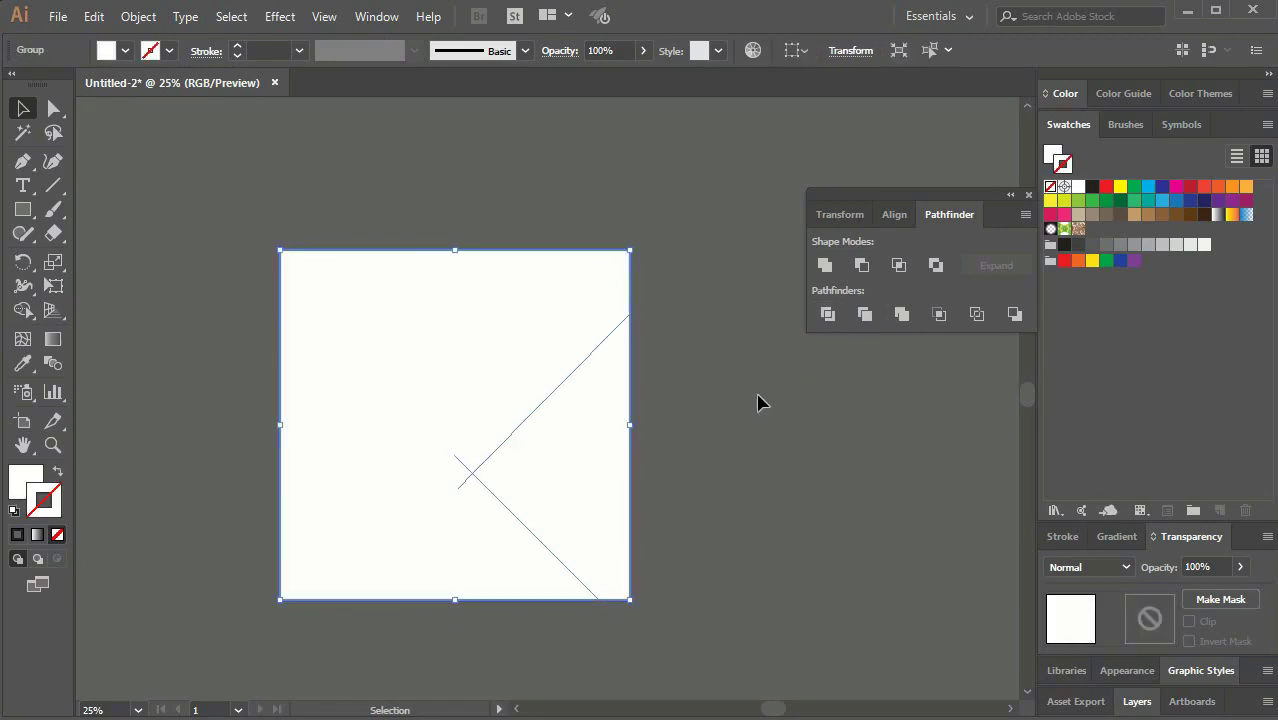
{"action": "left_click", "coordinate": [738, 430]}
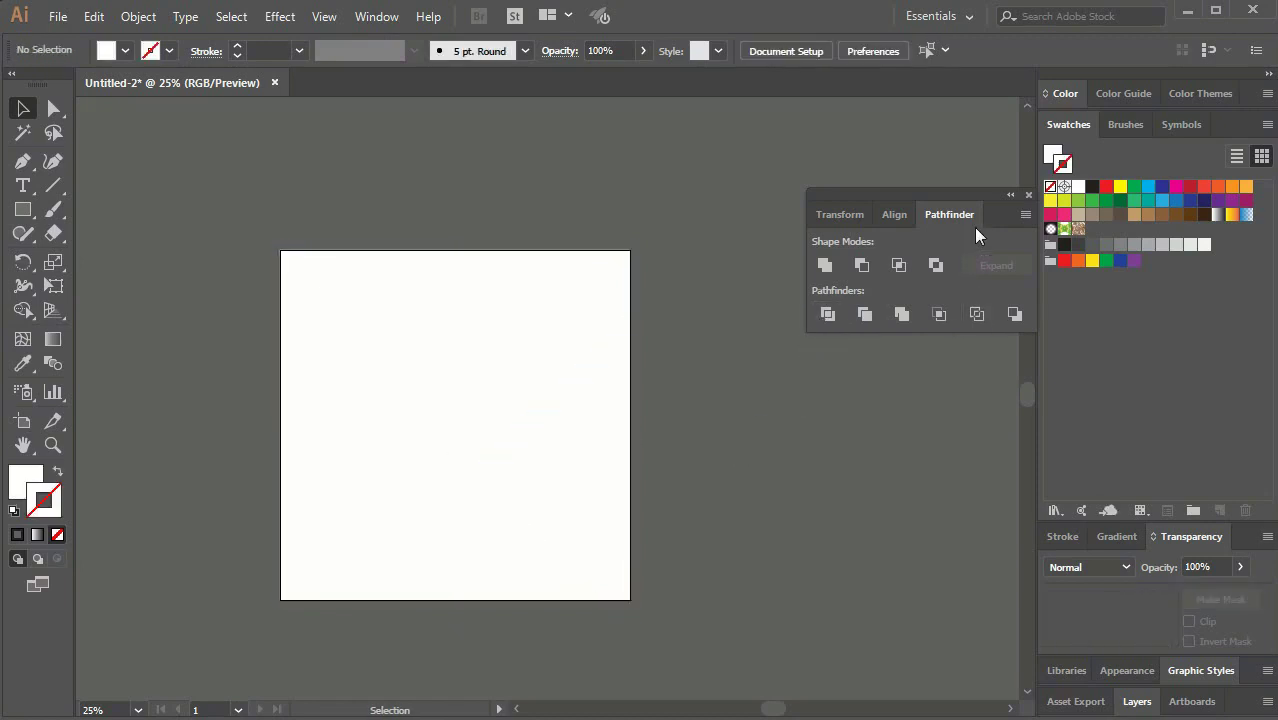
{"action": "left_click", "coordinate": [1027, 196]}
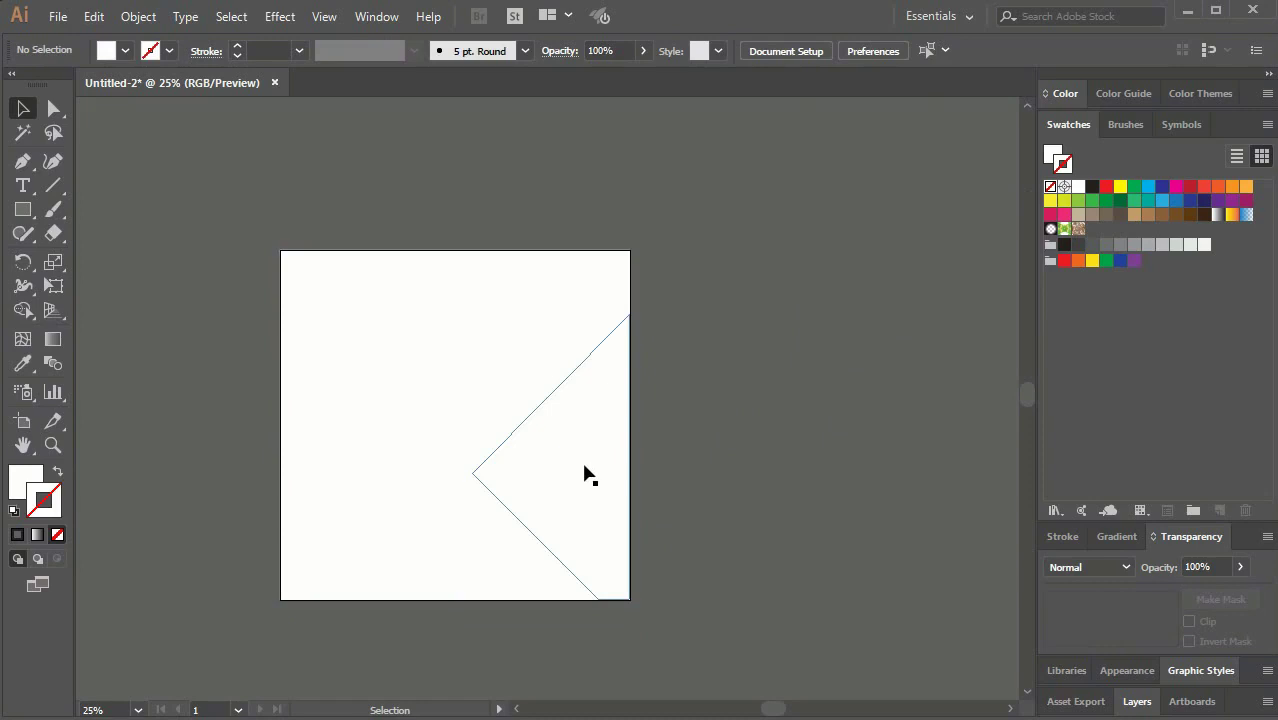
Step: Ungroup the divided pieces into separate shapes
{"action": "left_click", "coordinate": [578, 469]}
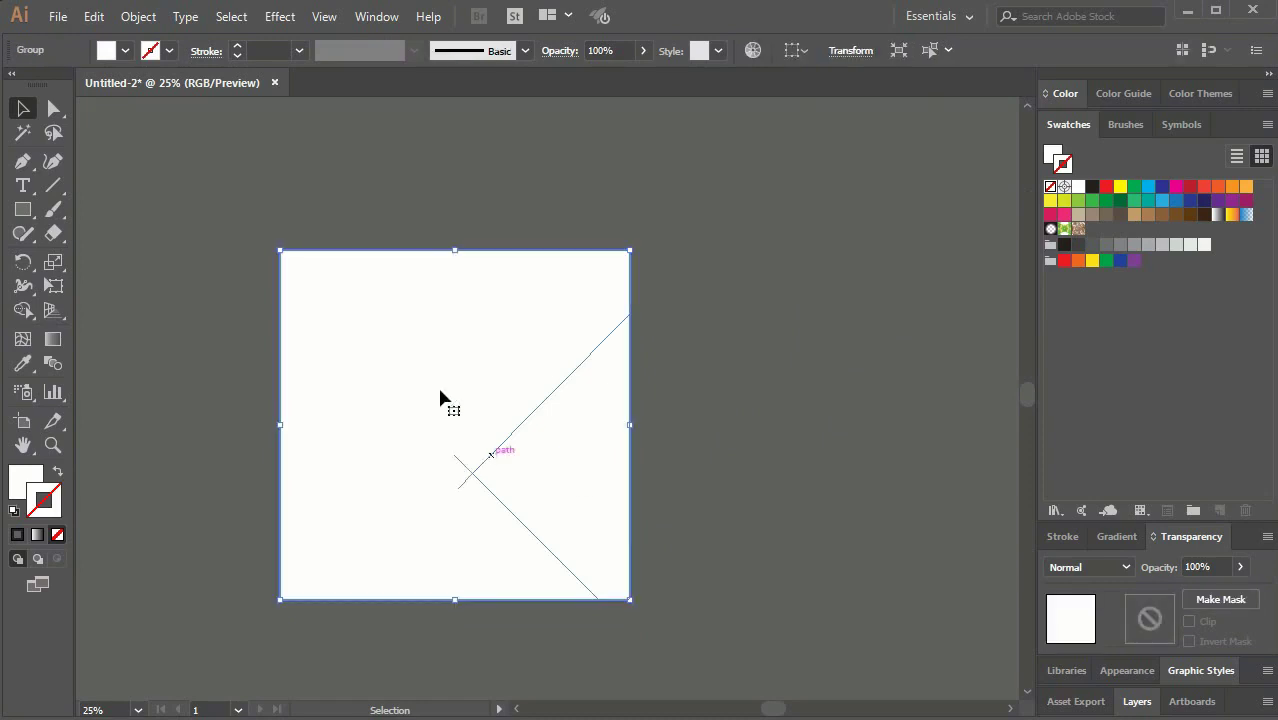
{"action": "right_click", "coordinate": [499, 389]}
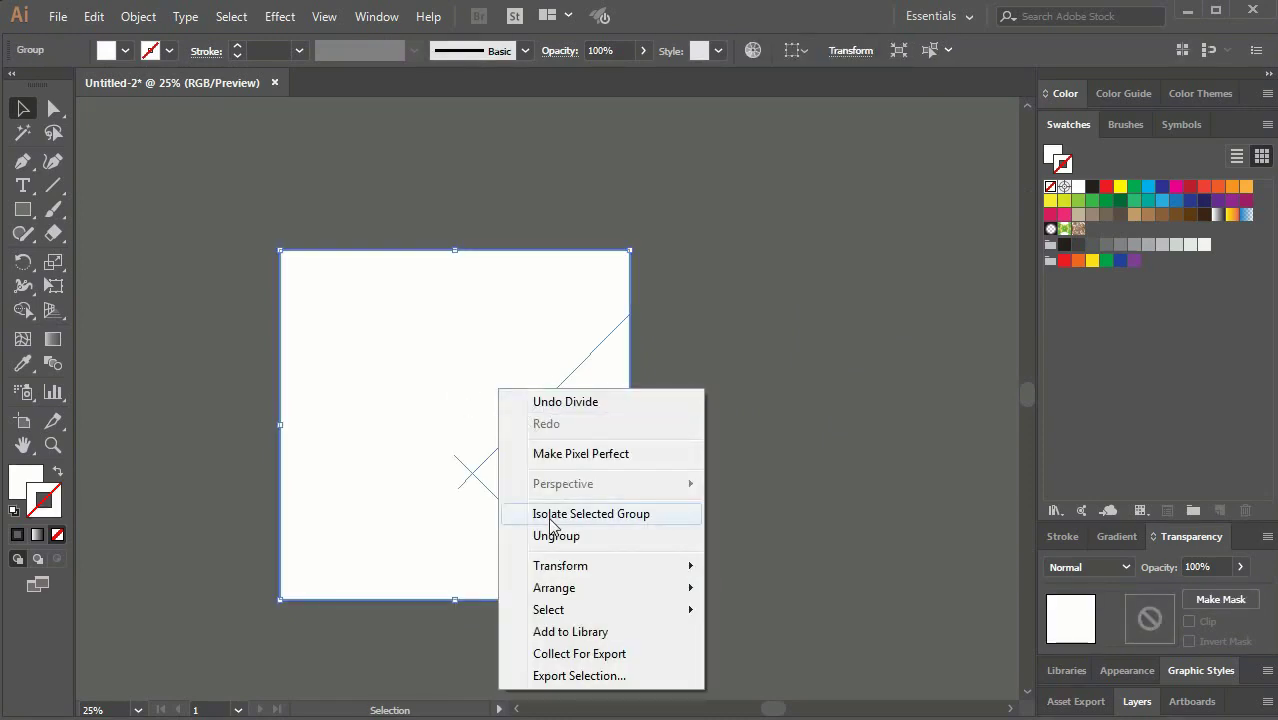
{"action": "left_click", "coordinate": [566, 535]}
{"action": "left_click", "coordinate": [699, 505]}
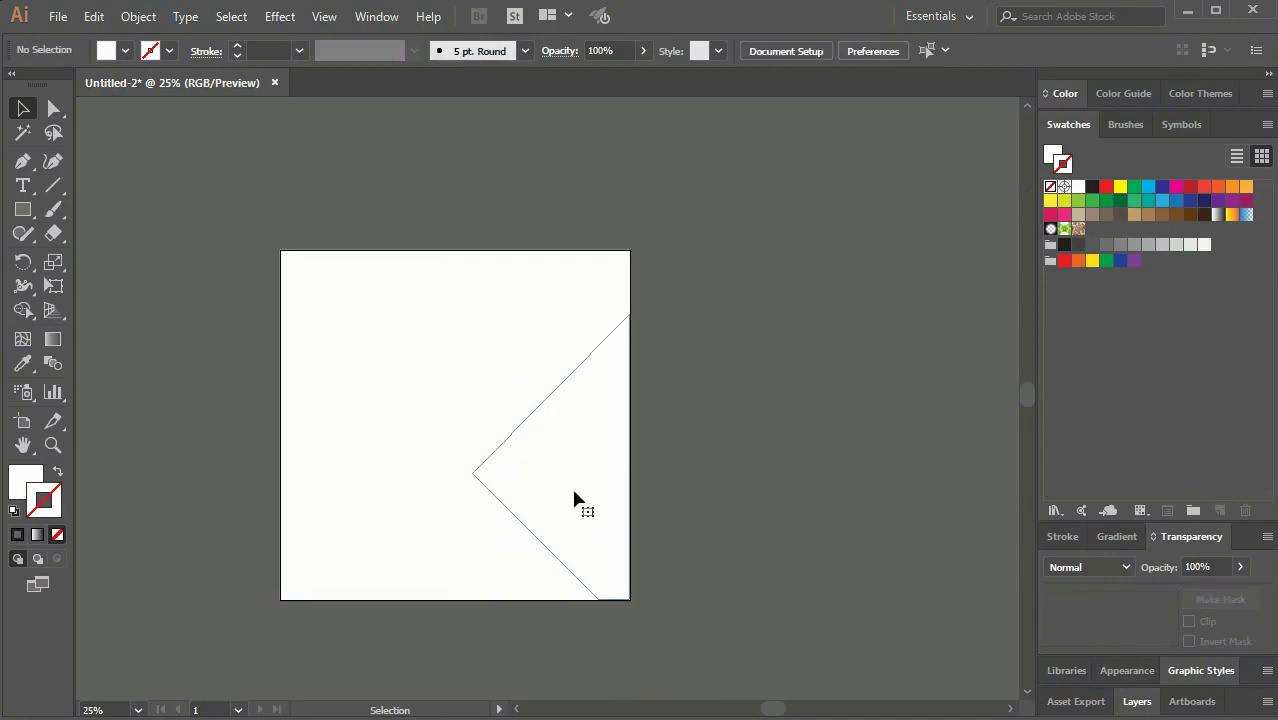
Step: Give the right-hand triangle no stroke, a blue fill, and 50% opacity
{"action": "left_click", "coordinate": [575, 497]}
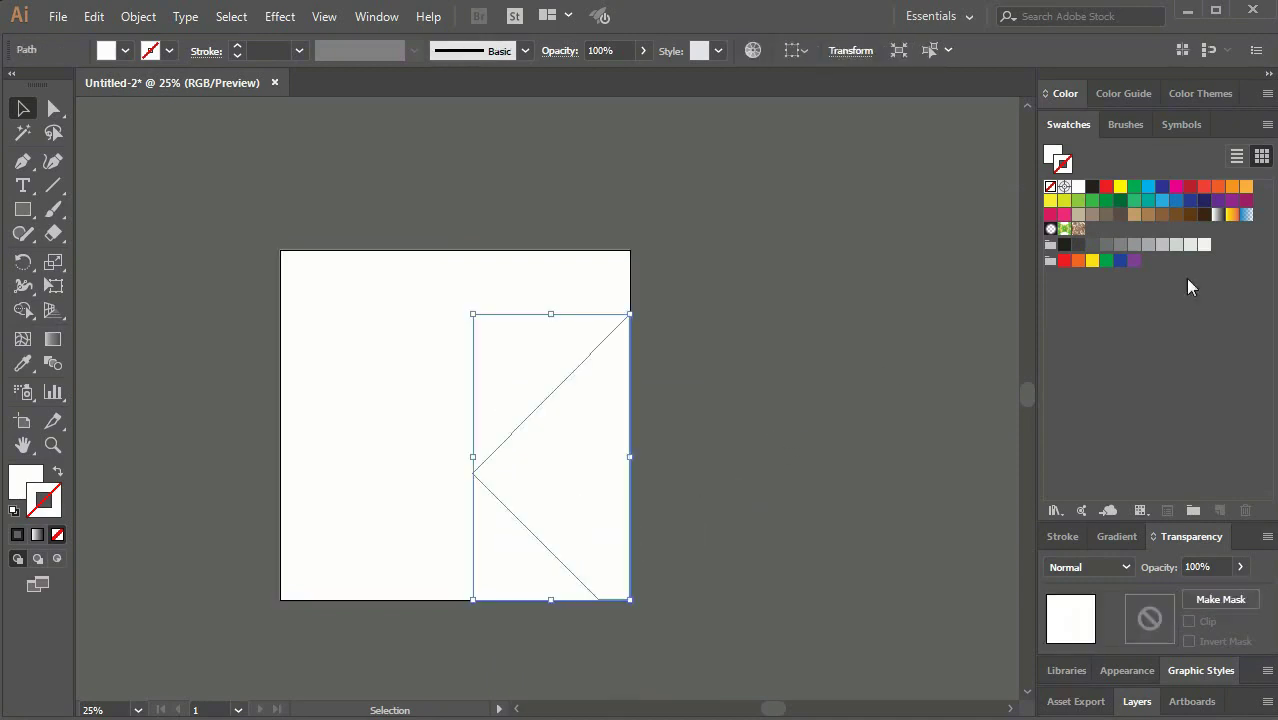
{"action": "left_click", "coordinate": [1156, 202]}
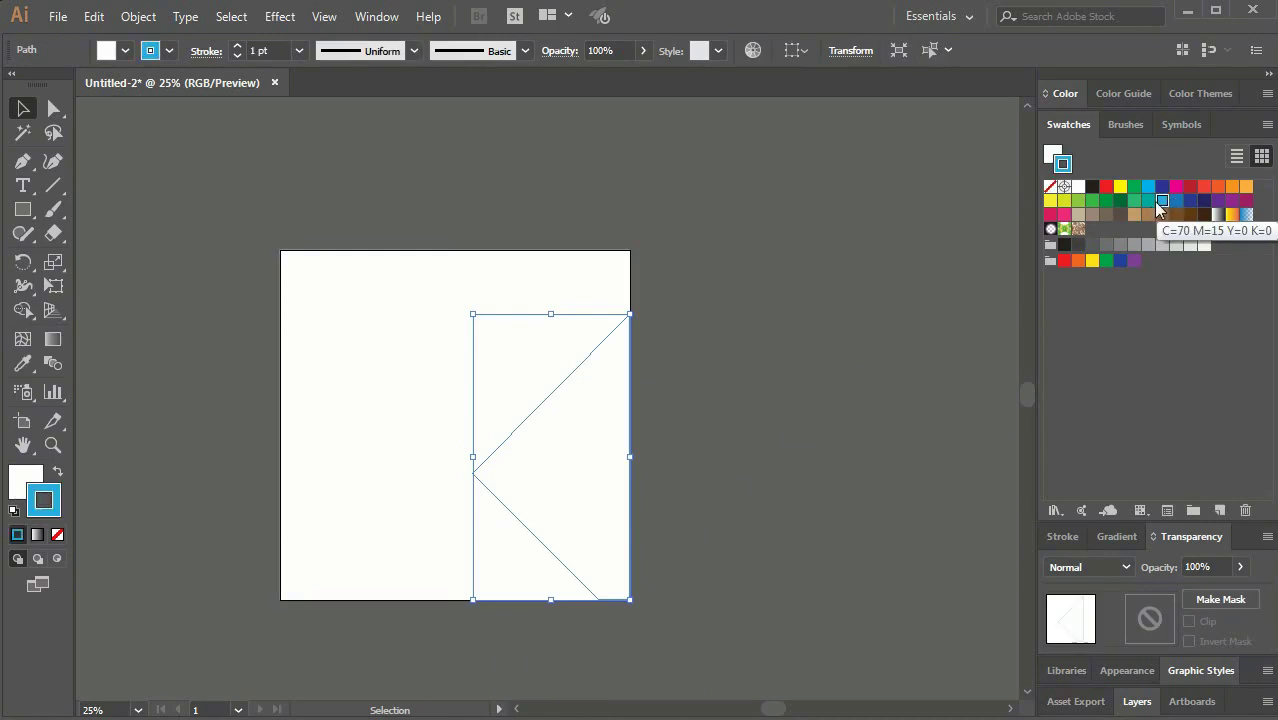
{"action": "left_click", "coordinate": [1049, 187]}
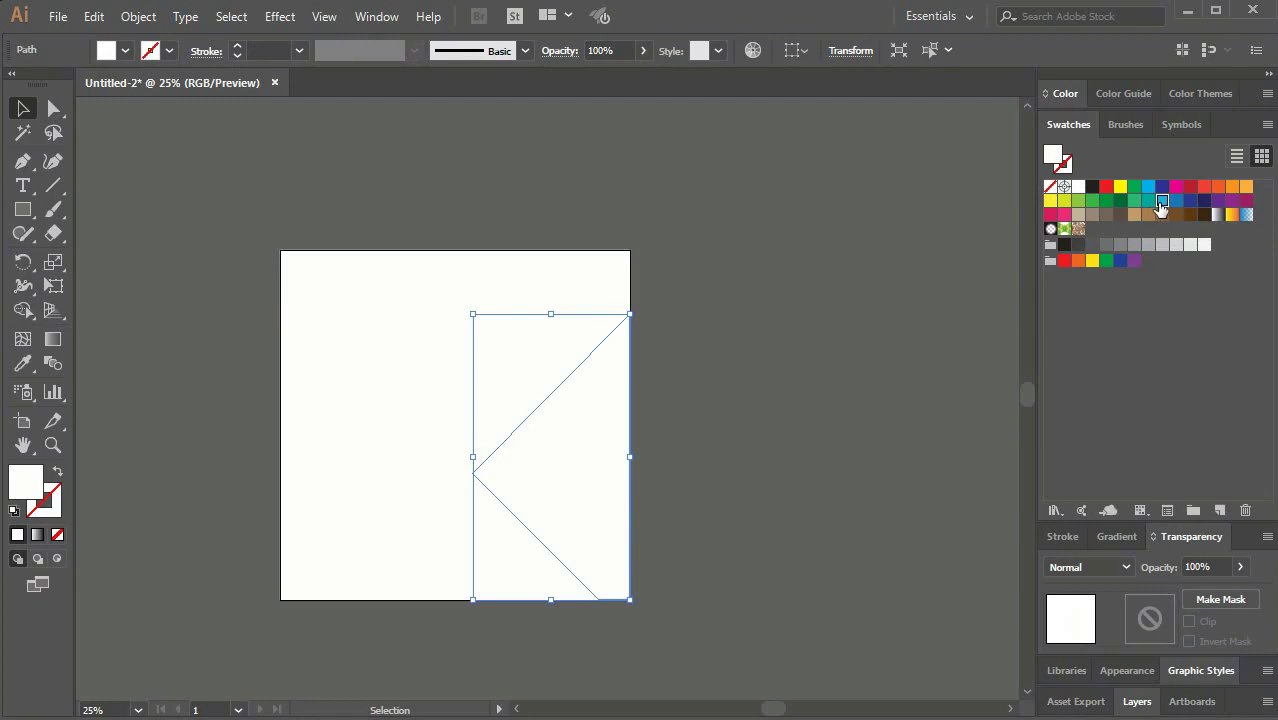
{"action": "left_click", "coordinate": [1160, 201]}
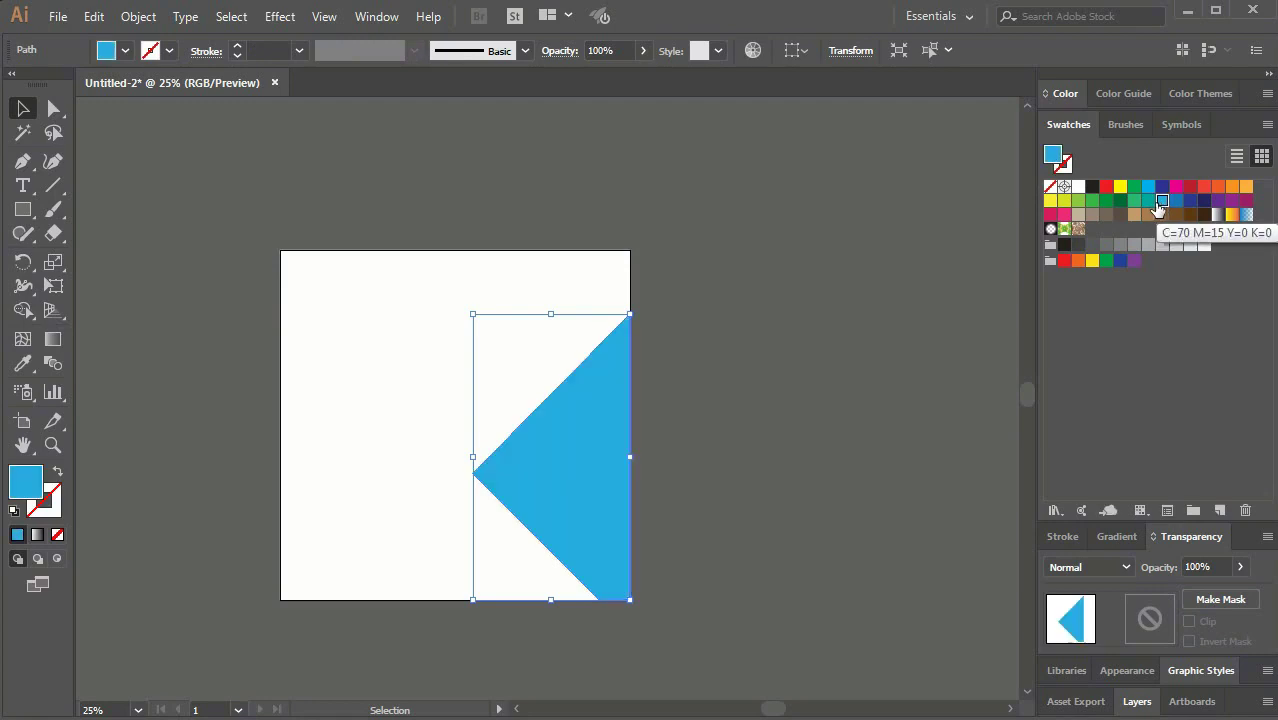
{"action": "left_click", "coordinate": [1240, 567]}
{"action": "mouse_move", "coordinate": [1236, 590]}
{"action": "left_mouse_down"}
{"action": "mouse_move", "coordinate": [1218, 605]}
{"action": "mouse_move", "coordinate": [1207, 597]}
{"action": "left_mouse_up"}
{"action": "left_click", "coordinate": [920, 385]}
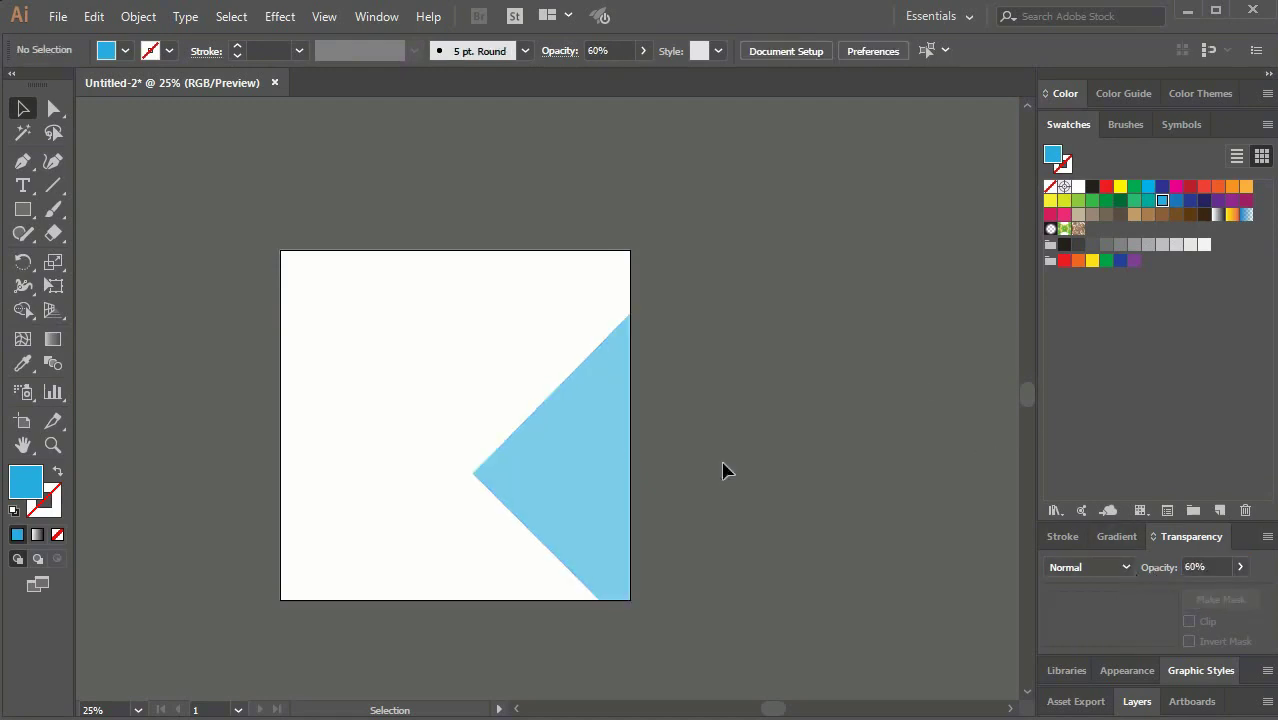
{"action": "key", "text": "ctrl+a"}
{"action": "left_click", "coordinate": [1240, 567]}
{"action": "left_click_drag", "start_coordinate": [1203, 597], "coordinate": [1199, 597]}
Step: Draw a thin four-point stripe beside the triangle with the Pen and set it to 50% opacity
{"action": "left_click", "coordinate": [815, 402]}
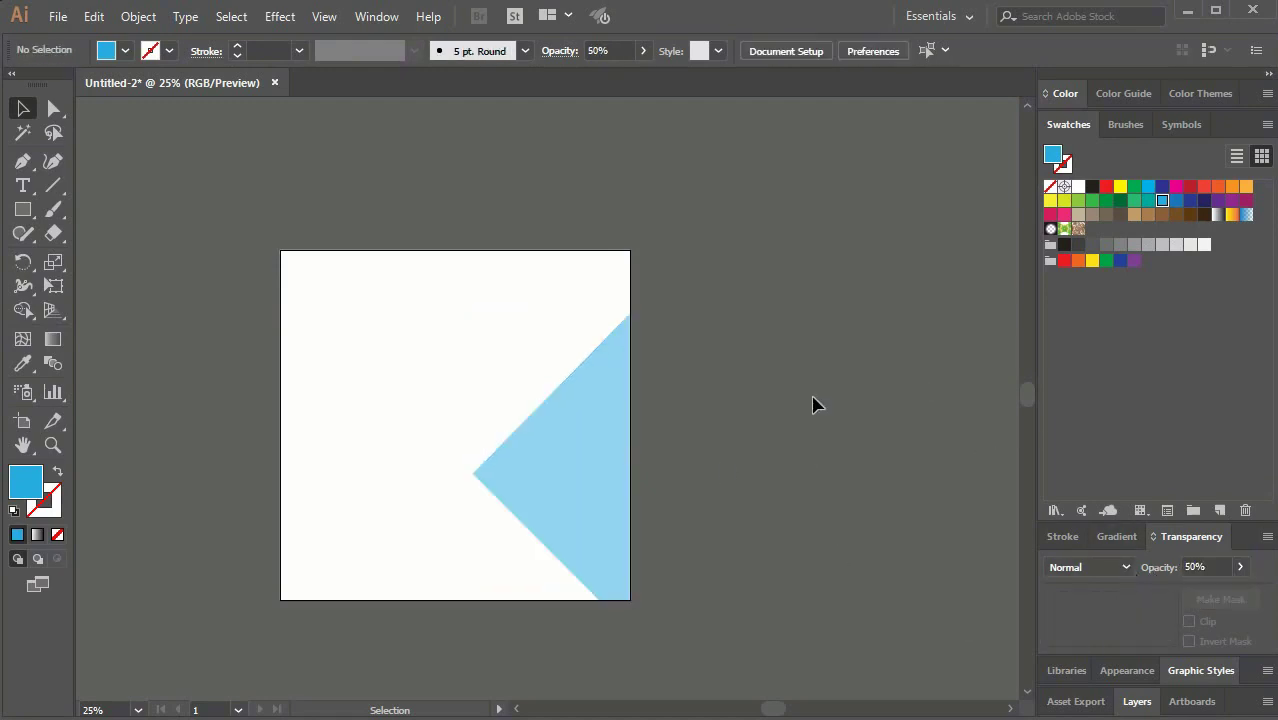
{"action": "left_click", "coordinate": [23, 210]}
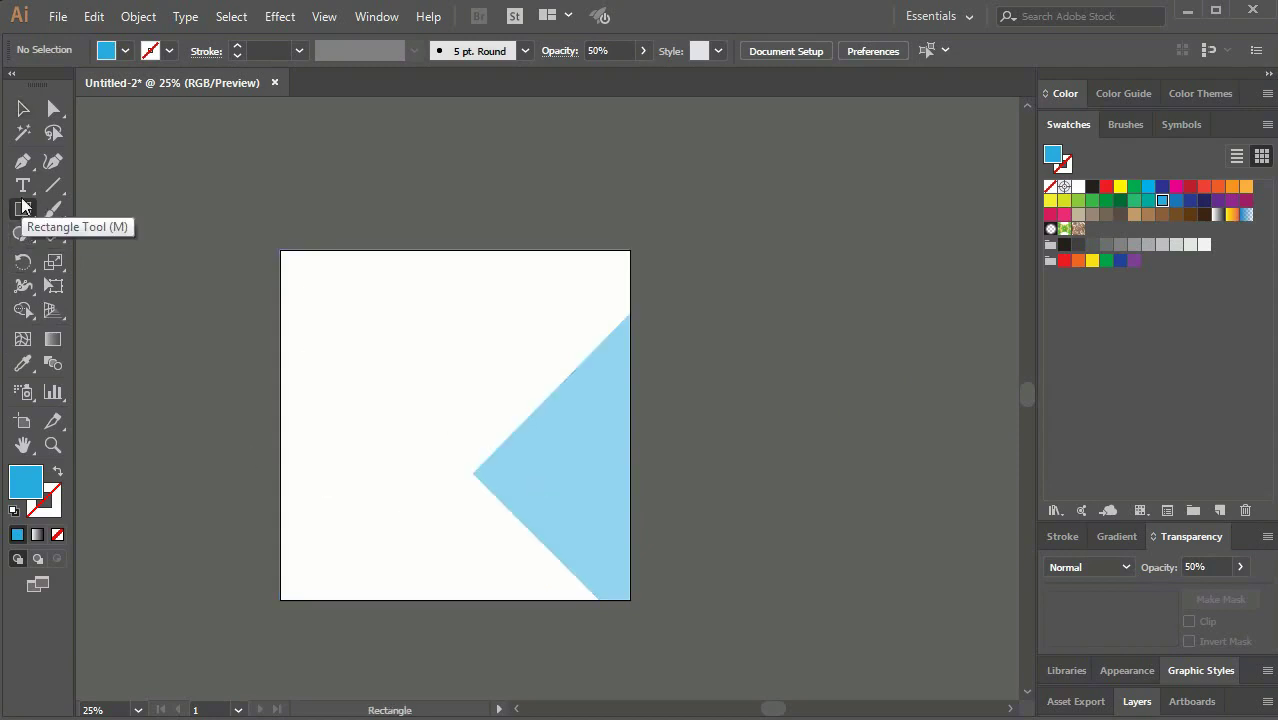
{"action": "key", "text": "p"}
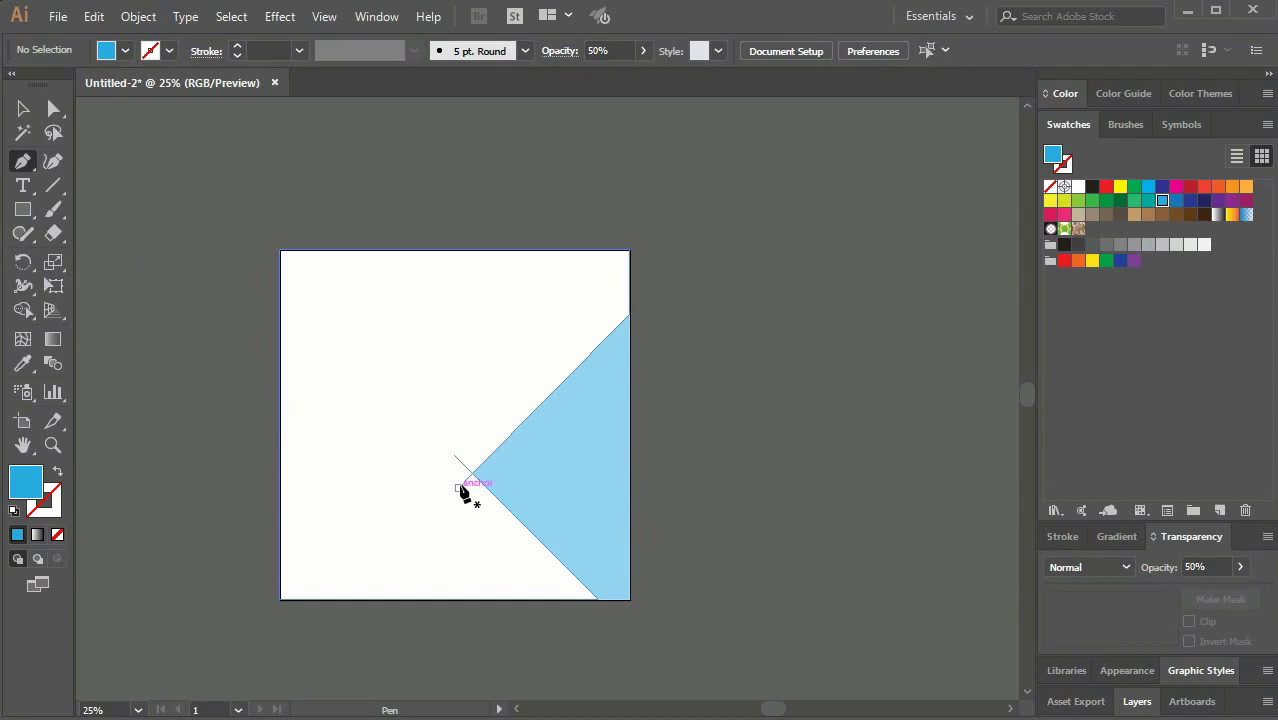
{"action": "left_click", "coordinate": [465, 481]}
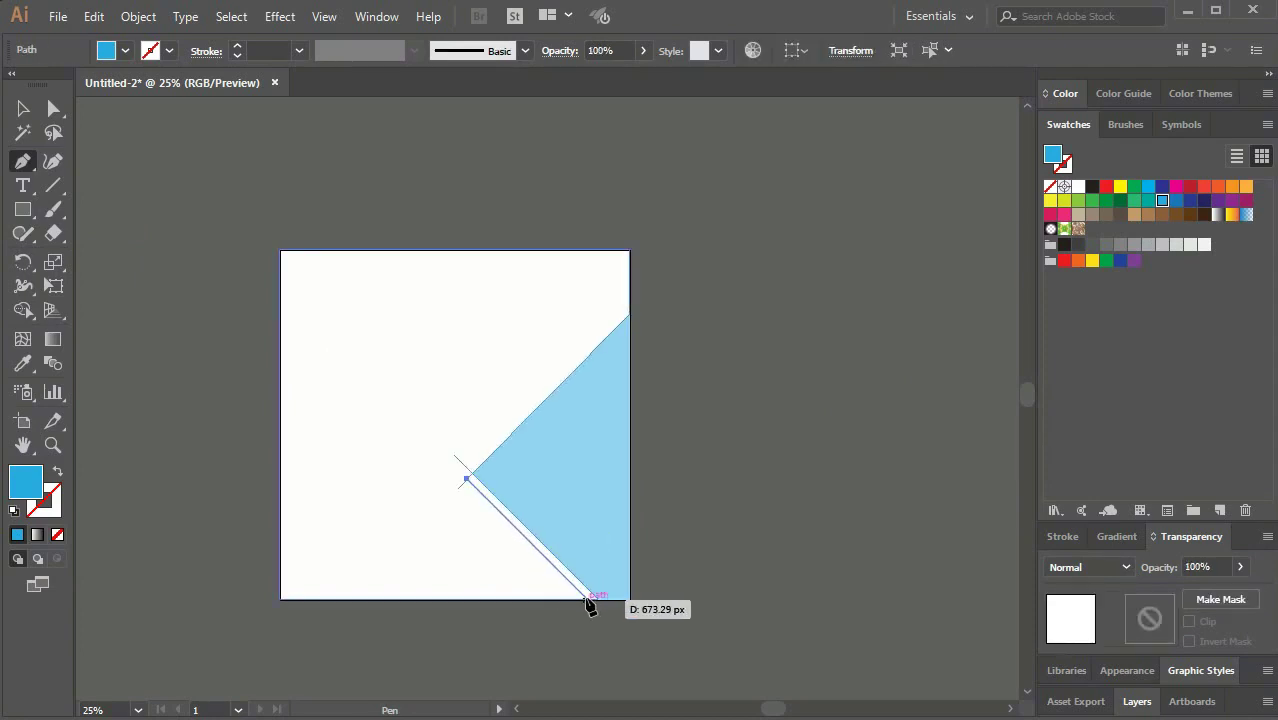
{"action": "left_click", "coordinate": [588, 600]}
{"action": "left_click", "coordinate": [564, 600]}
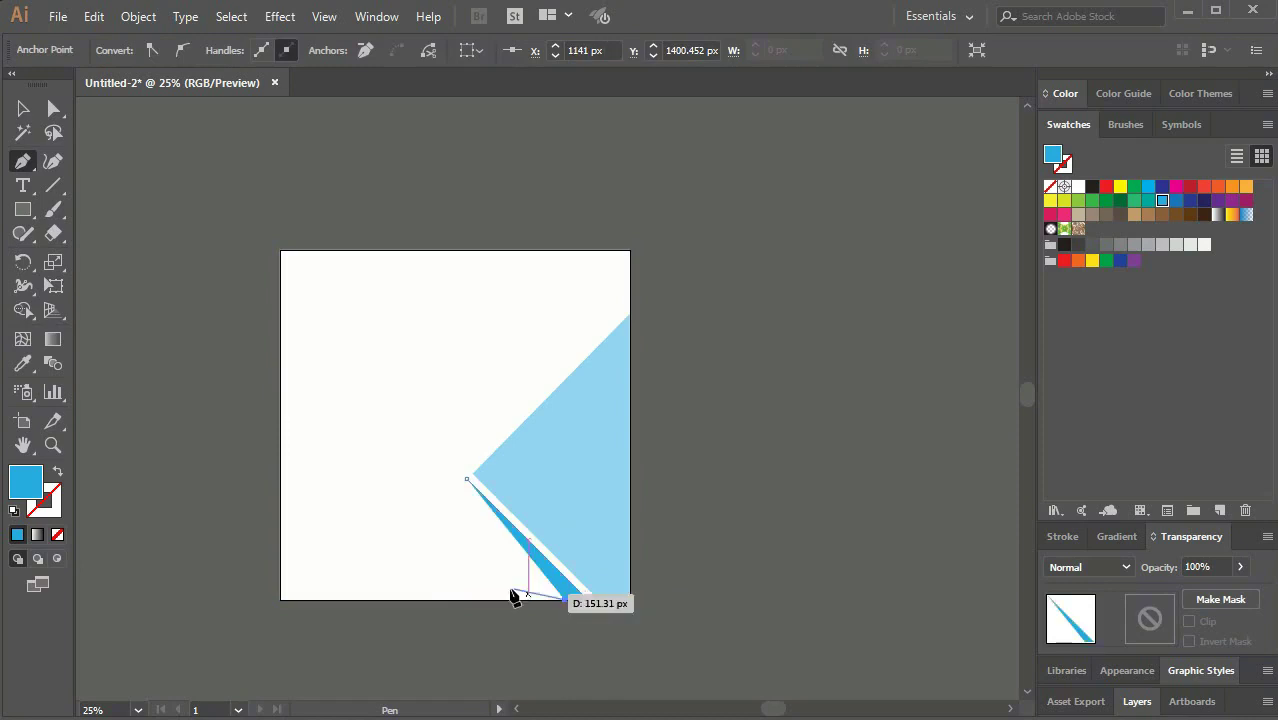
{"action": "left_click", "coordinate": [463, 484]}
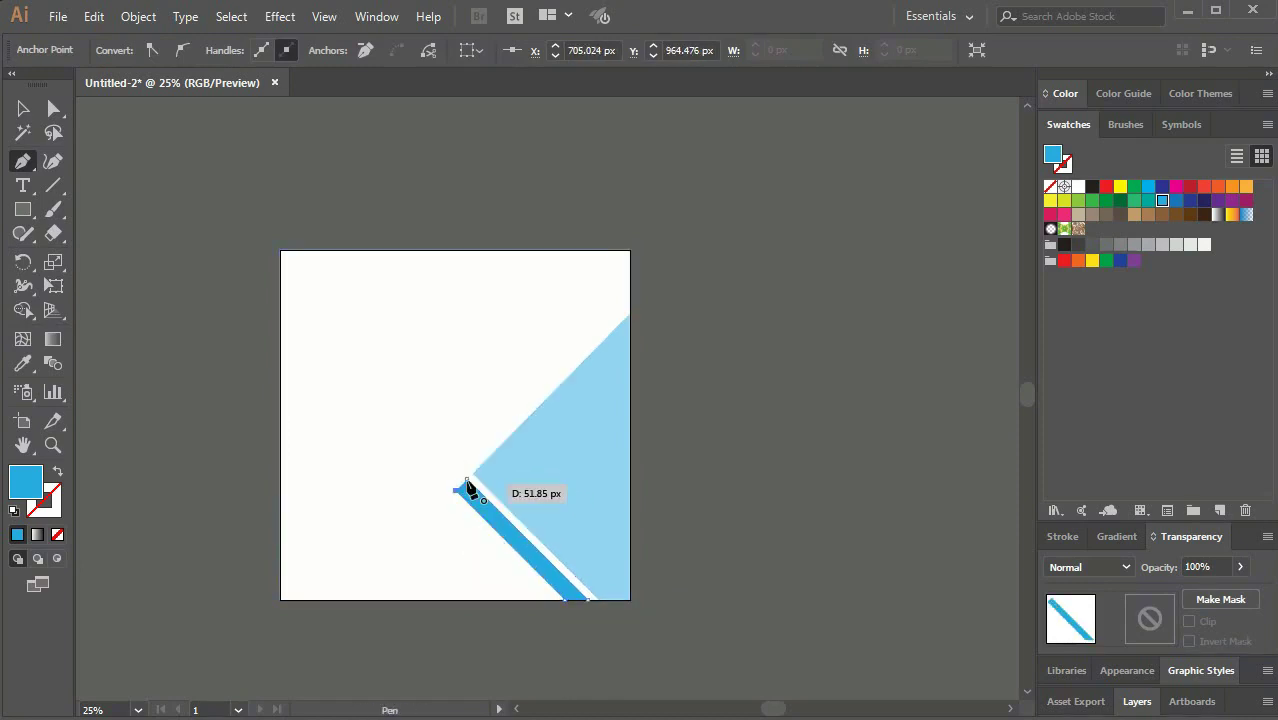
{"action": "key", "text": "v"}
{"action": "left_click", "coordinate": [1240, 567]}
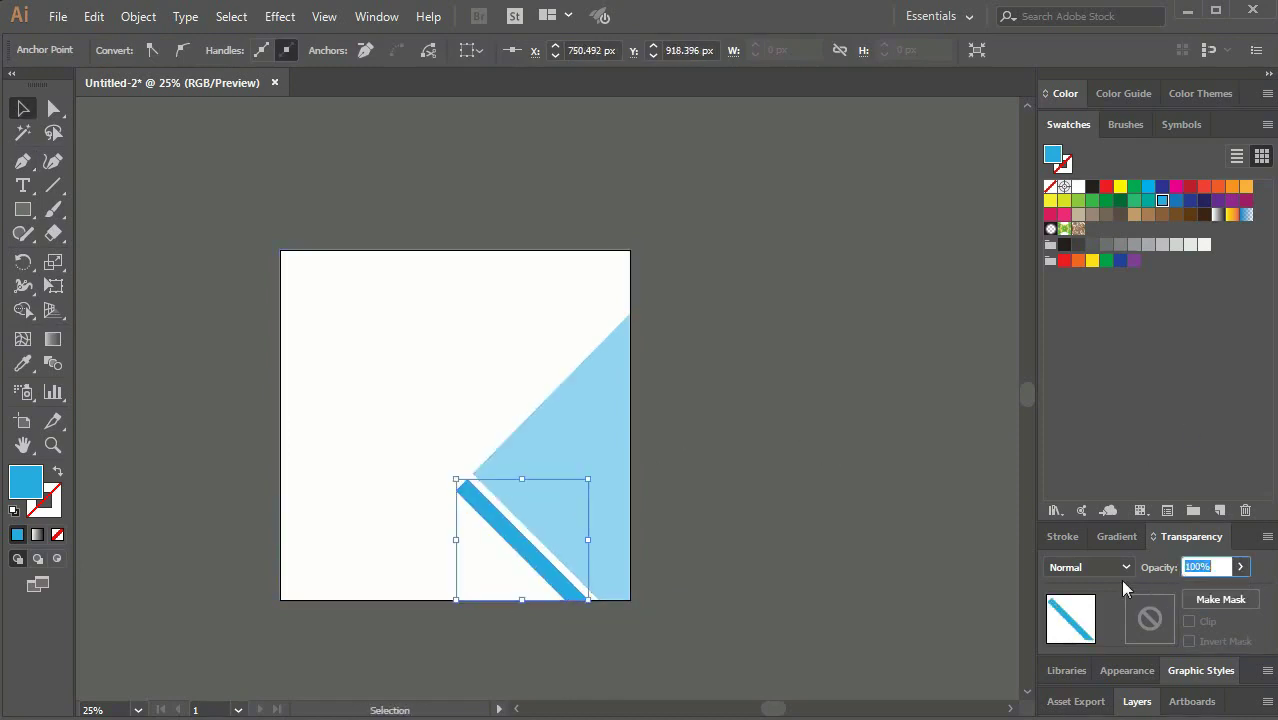
{"action": "left_click_drag", "start_coordinate": [1120, 579], "coordinate": [1107, 580]}
{"action": "left_click", "coordinate": [843, 340]}
Step: Shift the stripe slightly right and enlarge it from its top-left corner
{"action": "key", "text": "ctrl+plus"}
{"action": "key", "text": "ctrl+plus"}
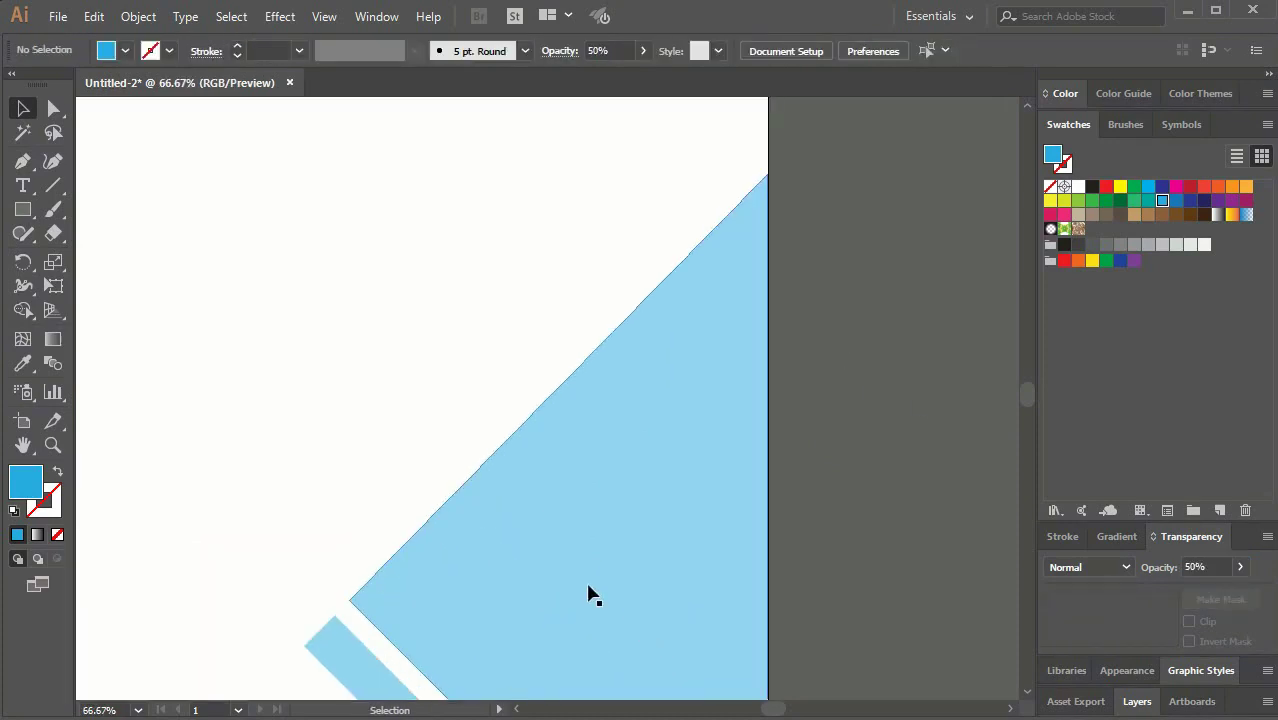
{"action": "scroll", "coordinate": [623, 528], "scroll_direction": "down", "scroll_amount": 4}
{"action": "left_click", "coordinate": [603, 519]}
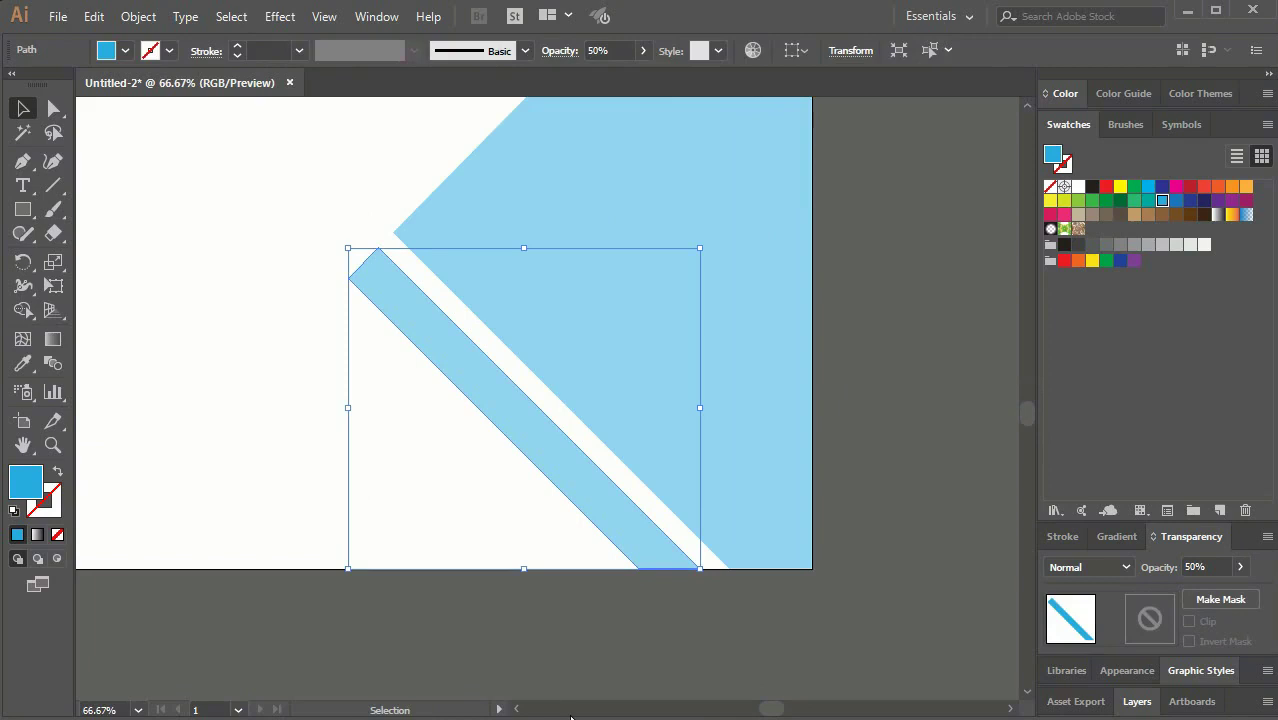
{"action": "left_click_drag", "start_coordinate": [648, 568], "coordinate": [686, 554]}
{"action": "left_click", "coordinate": [562, 600]}
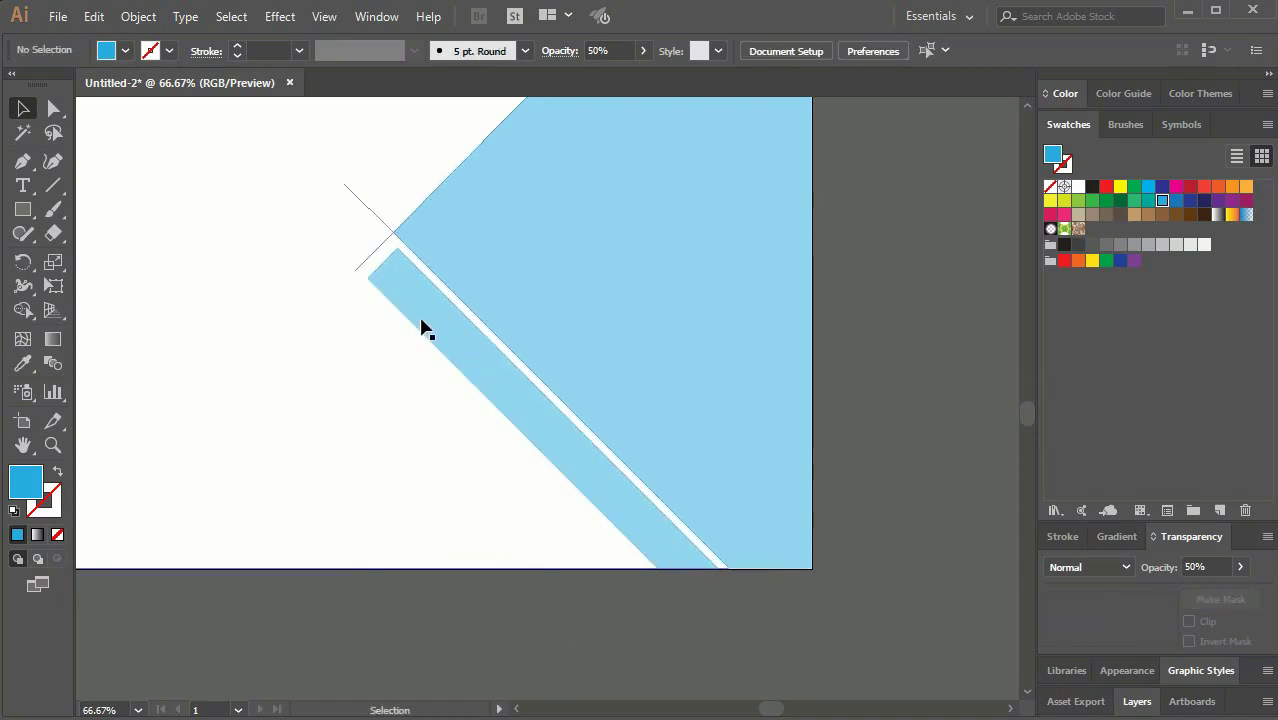
{"action": "left_click", "coordinate": [393, 285]}
{"action": "left_click_drag", "start_coordinate": [364, 249], "coordinate": [352, 238]}
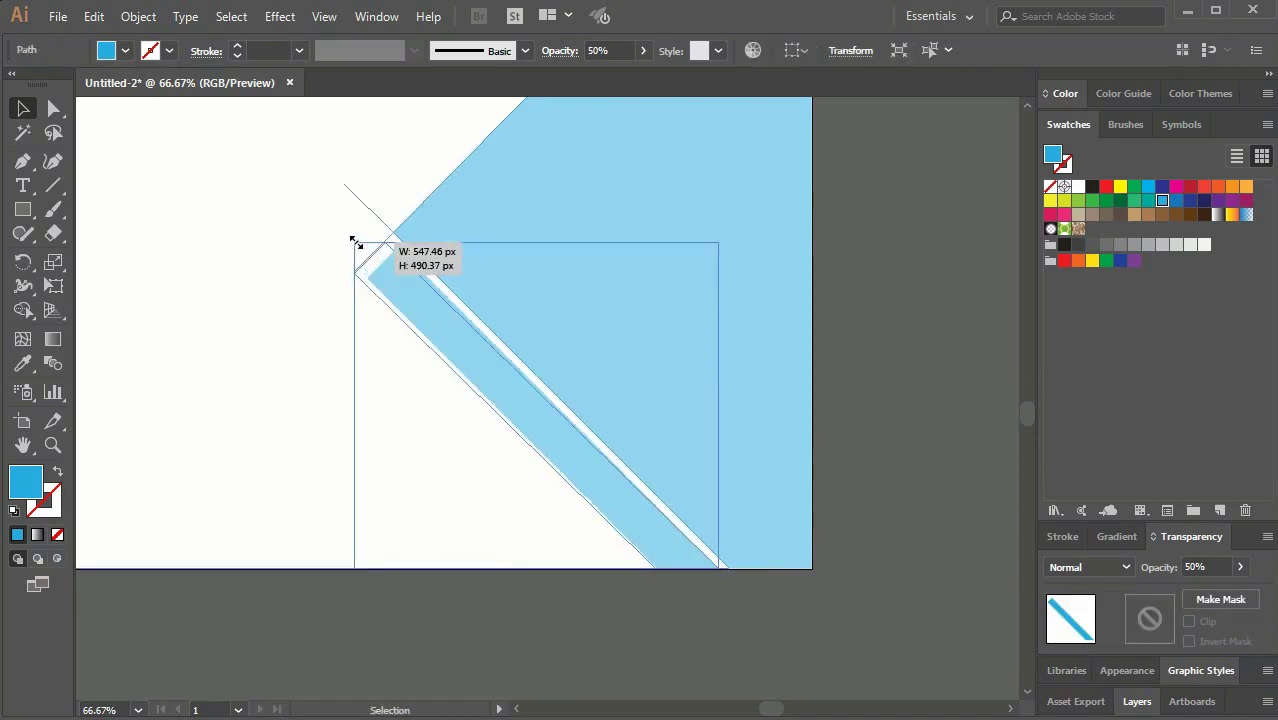
{"action": "left_click", "coordinate": [617, 627]}
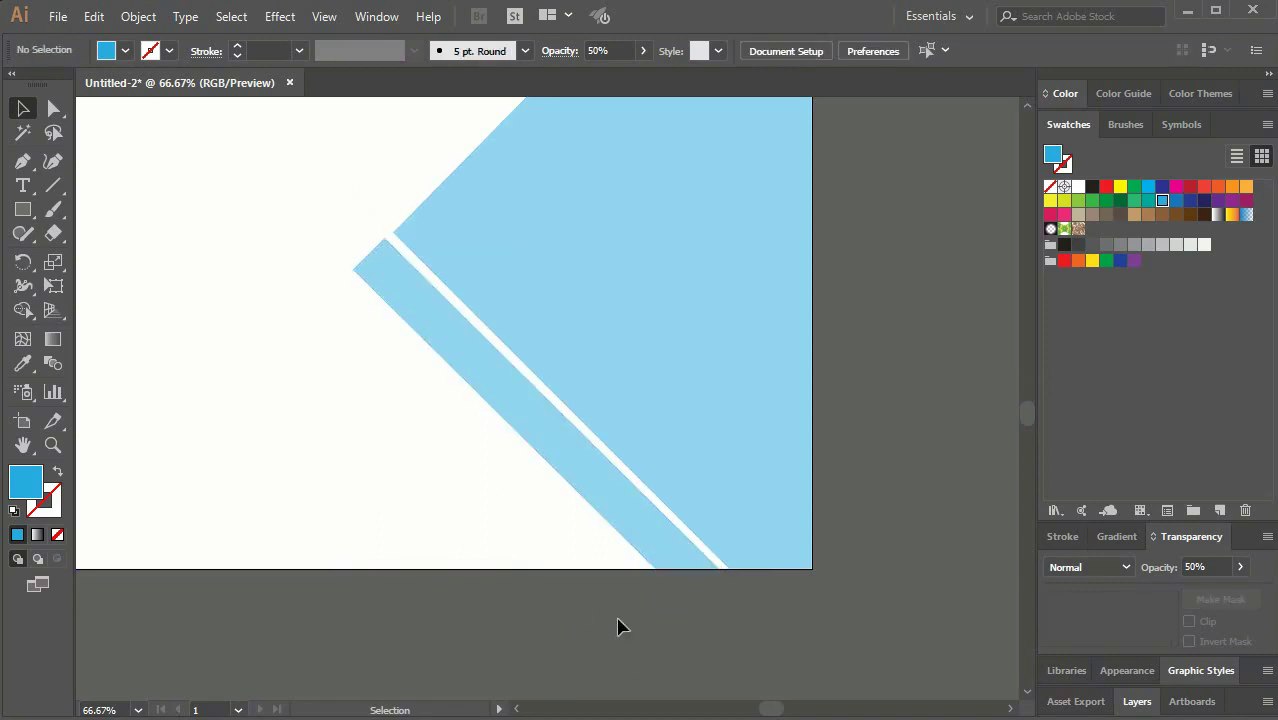
{"action": "key", "text": "ctrl+minus"}
{"action": "key", "text": "ctrl+minus"}
{"action": "key", "text": "ctrl+minus"}
Step: Draw a square at the artboard's left, rotate it 45° into a diamond, and duplicate it
{"action": "left_click", "coordinate": [28, 214]}
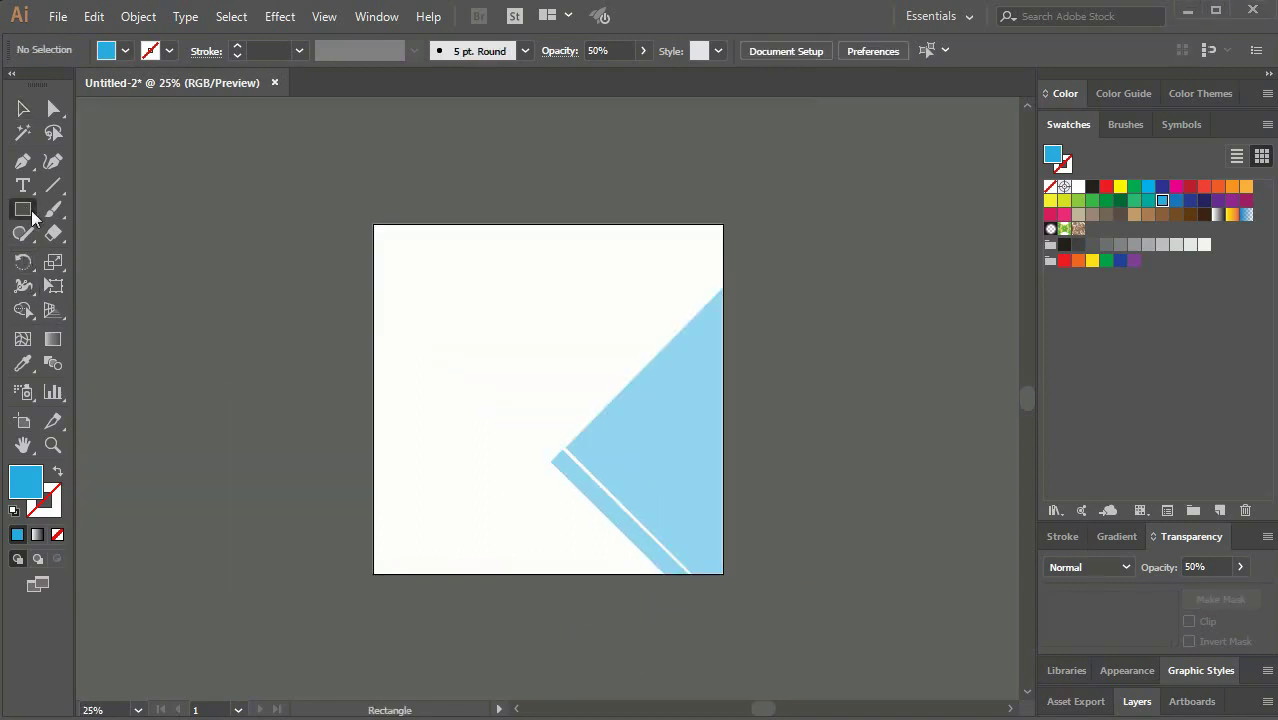
{"action": "mouse_move", "coordinate": [388, 380]}
{"action": "left_mouse_down"}
{"action": "mouse_move", "coordinate": [480, 475]}
{"action": "mouse_move", "coordinate": [470, 461]}
{"action": "left_mouse_up"}
{"action": "left_click", "coordinate": [22, 108]}
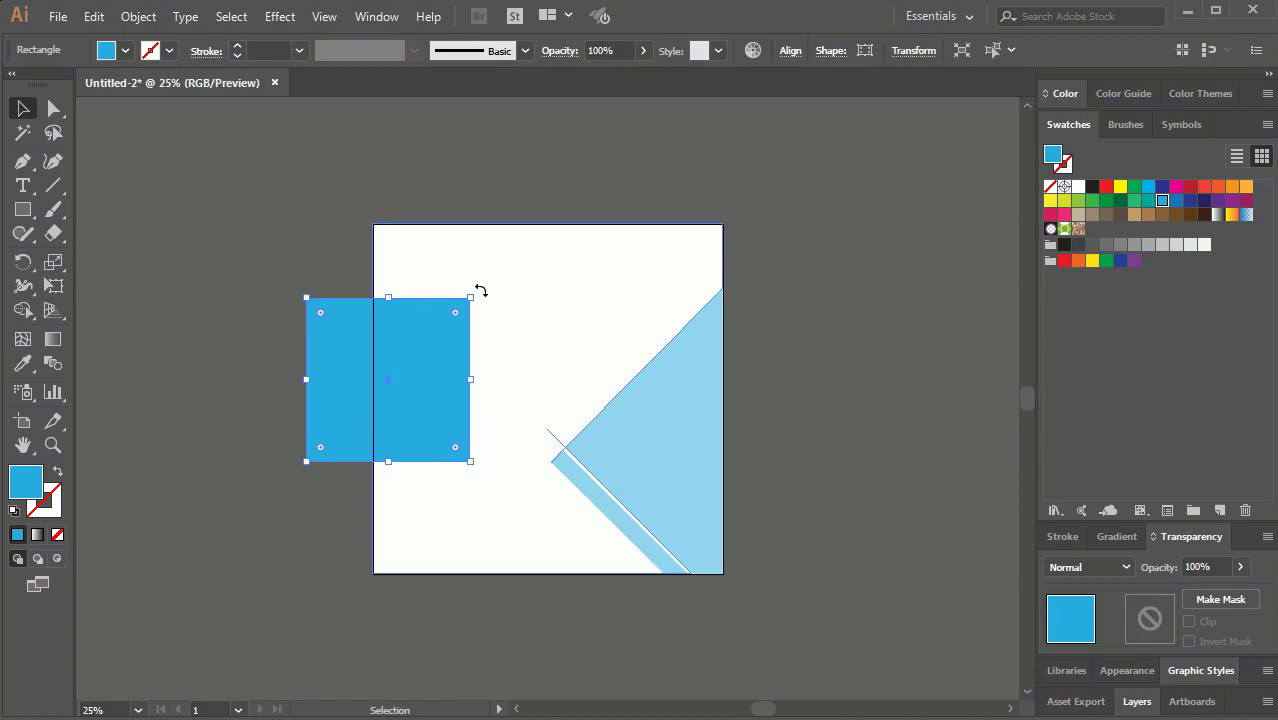
{"action": "left_click_drag", "start_coordinate": [480, 290], "coordinate": [503, 320]}
{"action": "left_click_drag", "start_coordinate": [511, 354], "coordinate": [511, 361]}
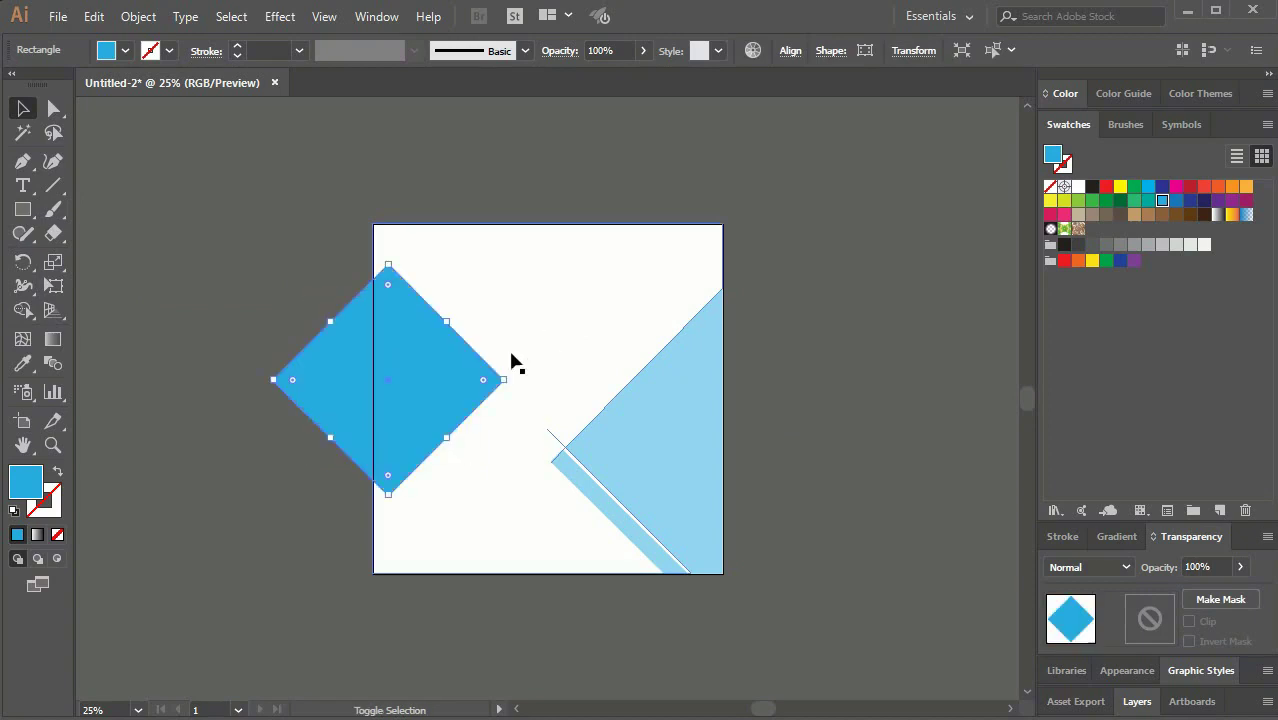
{"action": "mouse_move", "coordinate": [418, 397]}
{"action": "left_mouse_down"}
{"action": "mouse_move", "coordinate": [458, 413]}
{"action": "mouse_move", "coordinate": [305, 318]}
{"action": "mouse_move", "coordinate": [418, 432]}
{"action": "left_mouse_up"}
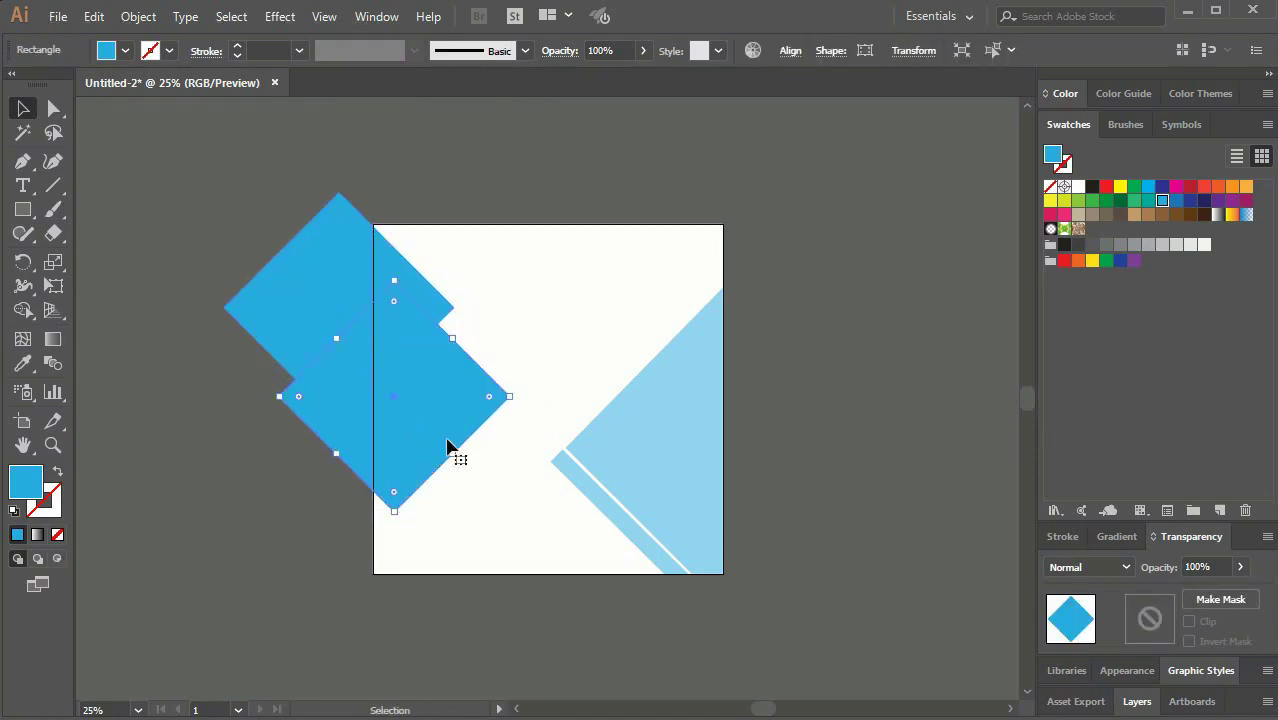
Step: Shrink the copy into a smaller diamond near the top and place the larger one at left
{"action": "mouse_move", "coordinate": [396, 284]}
{"action": "left_mouse_down"}
{"action": "mouse_move", "coordinate": [395, 327]}
{"action": "mouse_move", "coordinate": [540, 330]}
{"action": "left_mouse_up"}
{"action": "left_click_drag", "start_coordinate": [388, 352], "coordinate": [484, 480]}
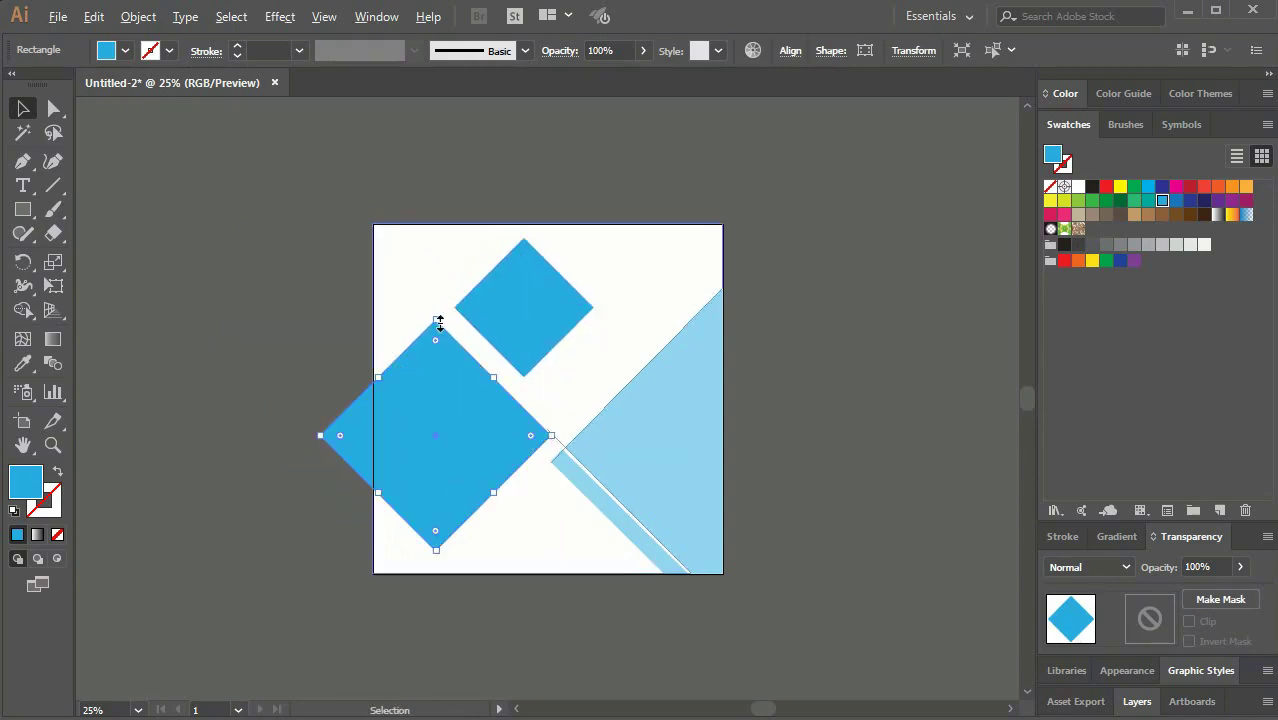
{"action": "left_click_drag", "start_coordinate": [440, 322], "coordinate": [440, 355]}
{"action": "key", "text": "ctrl+plus"}
{"action": "key", "text": "ctrl+minus"}
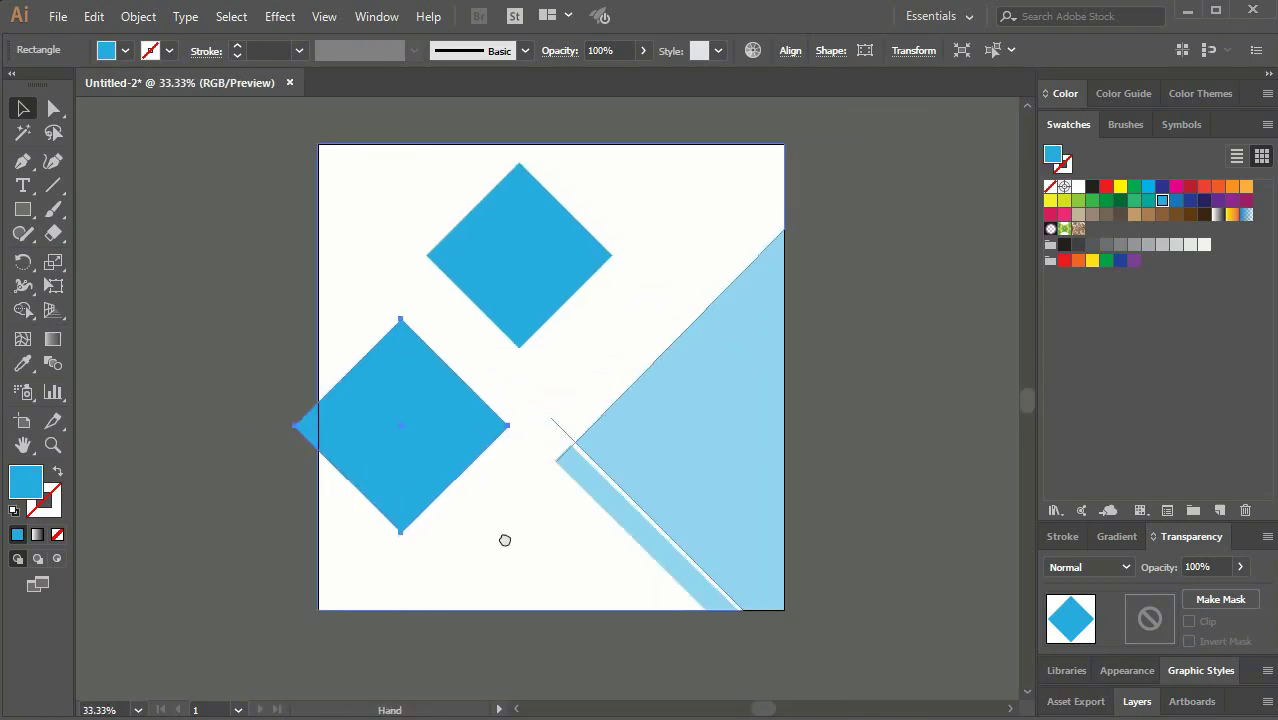
{"action": "left_click_drag", "start_coordinate": [399, 431], "coordinate": [425, 411]}
{"action": "left_click", "coordinate": [232, 454]}
{"action": "left_click", "coordinate": [519, 165]}
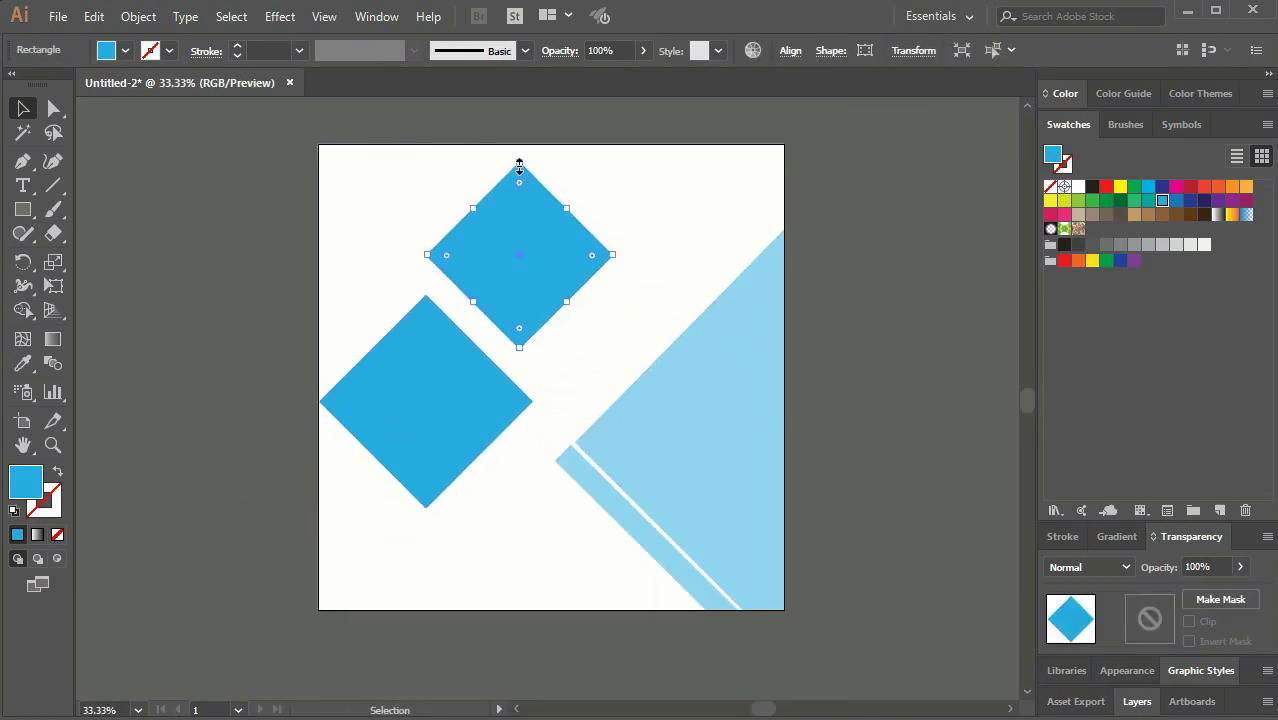
{"action": "left_click_drag", "start_coordinate": [519, 163], "coordinate": [518, 197]}
{"action": "left_click_drag", "start_coordinate": [526, 277], "coordinate": [553, 265]}
Step: Fine-tune both diamonds' positions and slightly enlarge the left diamond
{"action": "mouse_move", "coordinate": [440, 410]}
{"action": "left_mouse_down"}
{"action": "mouse_move", "coordinate": [434, 395]}
{"action": "mouse_move", "coordinate": [374, 410]}
{"action": "left_mouse_up"}
{"action": "key", "text": "ctrl+shift+a"}
{"action": "left_click", "coordinate": [237, 476]}
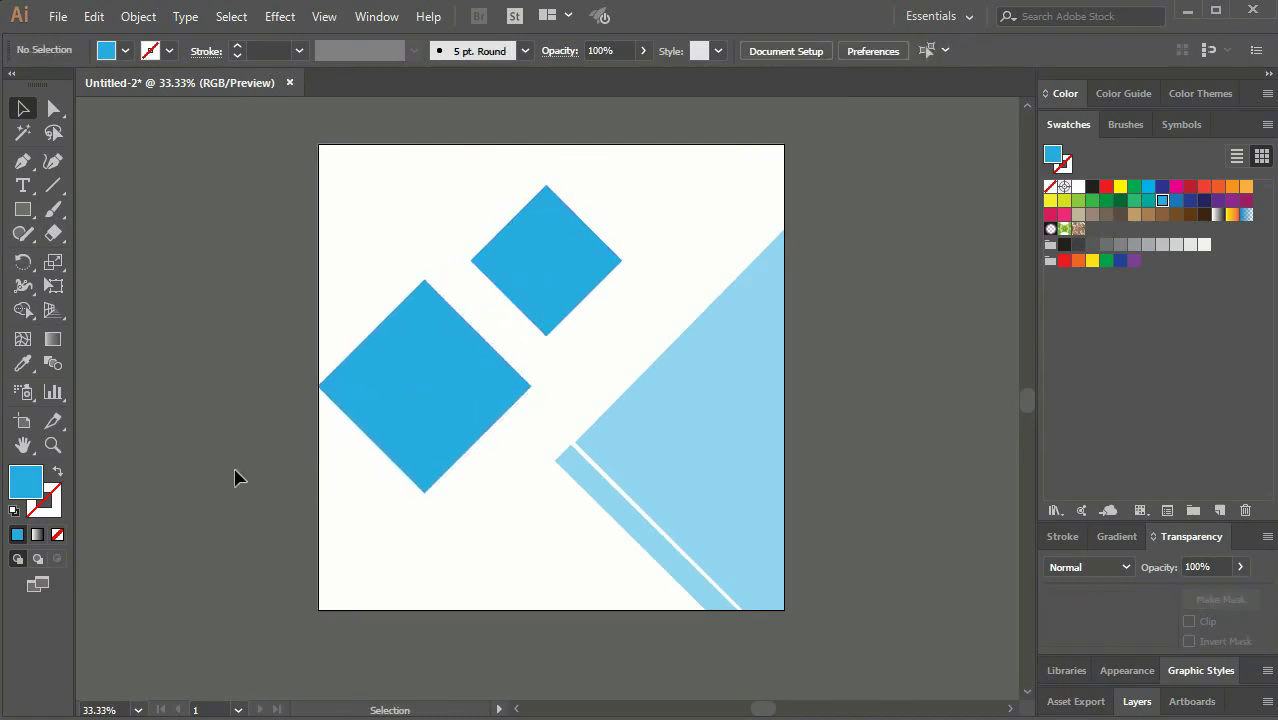
{"action": "left_click_drag", "start_coordinate": [547, 275], "coordinate": [565, 257]}
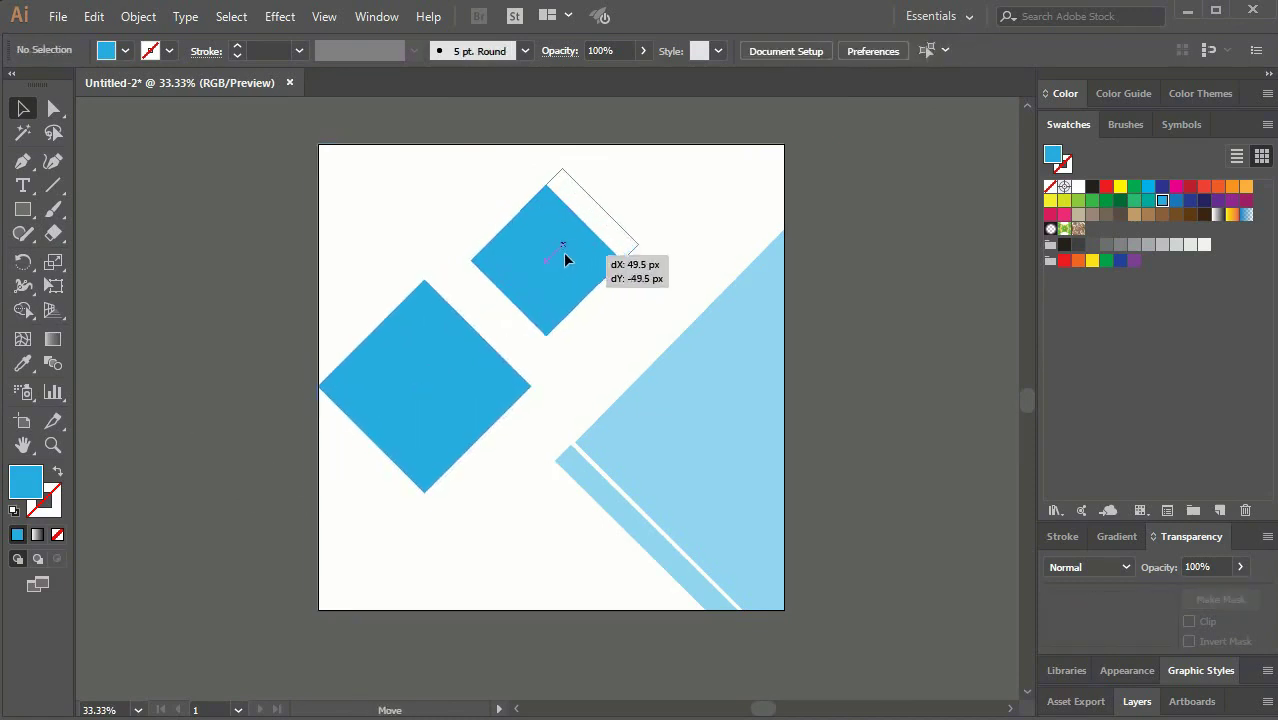
{"action": "left_click", "coordinate": [459, 448]}
{"action": "key", "text": "ctrl+a"}
{"action": "left_click", "coordinate": [222, 557]}
{"action": "left_click", "coordinate": [520, 390]}
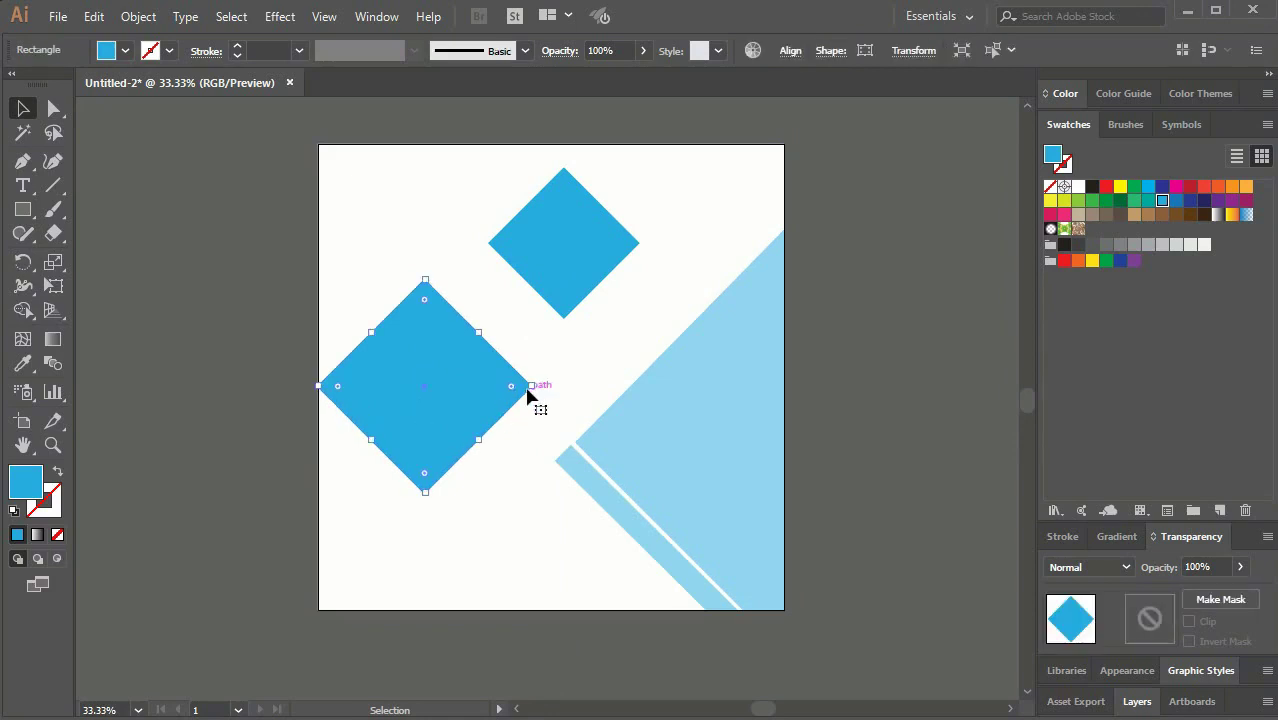
{"action": "mouse_move", "coordinate": [530, 386]}
{"action": "left_mouse_down"}
{"action": "mouse_move", "coordinate": [561, 386]}
{"action": "mouse_move", "coordinate": [541, 386]}
{"action": "left_mouse_up"}
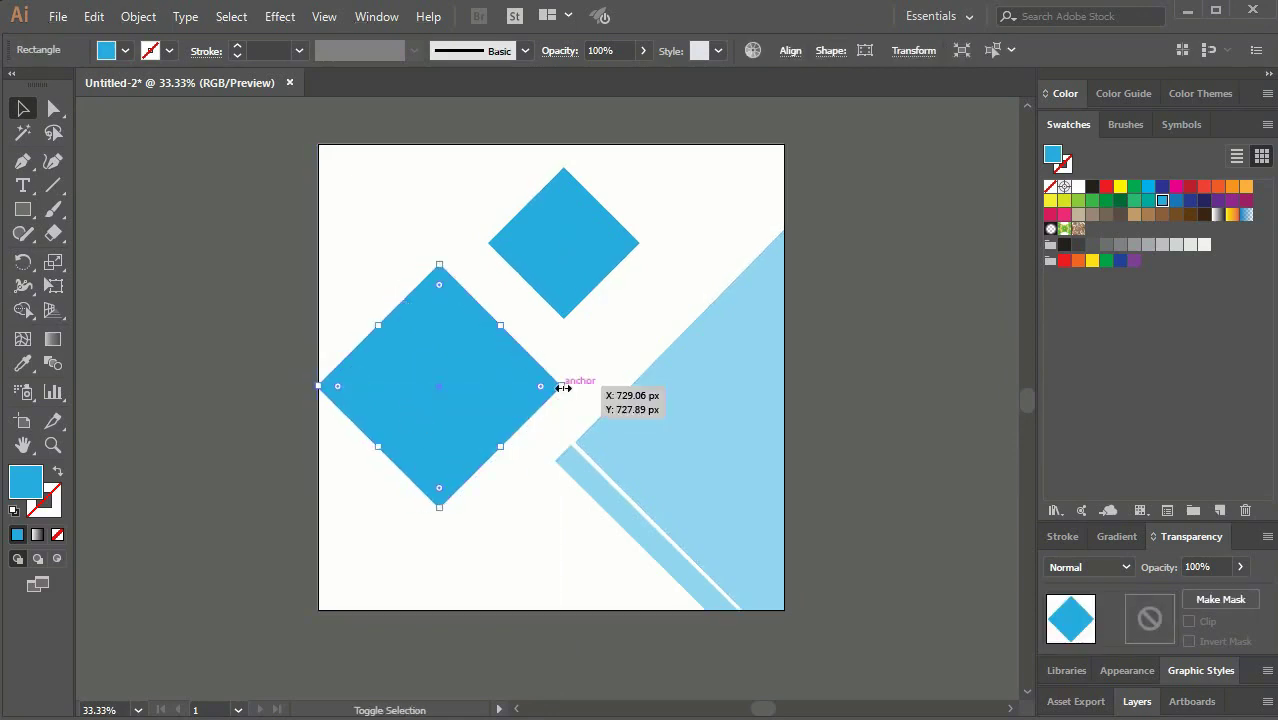
Step: Draw a small navy bar and position it diagonally between the two diamonds
{"action": "left_click", "coordinate": [568, 272]}
{"action": "left_click_drag", "start_coordinate": [571, 318], "coordinate": [571, 320]}
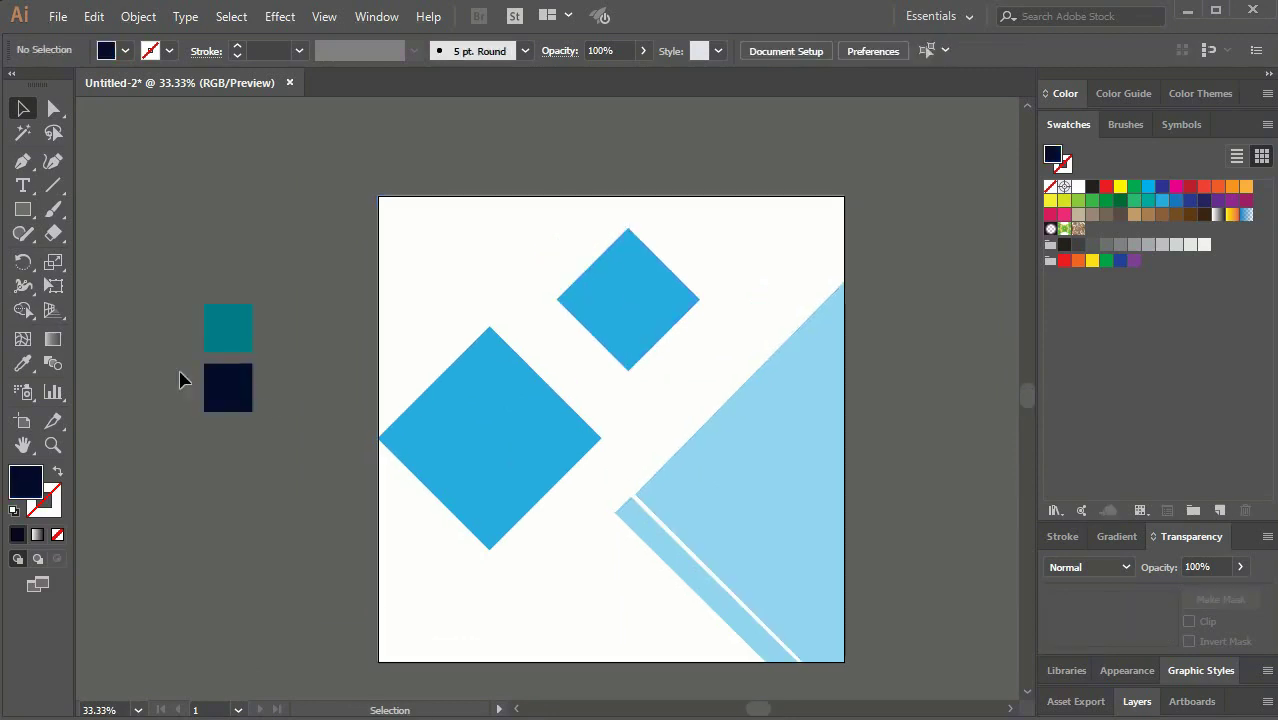
{"action": "left_click", "coordinate": [22, 212]}
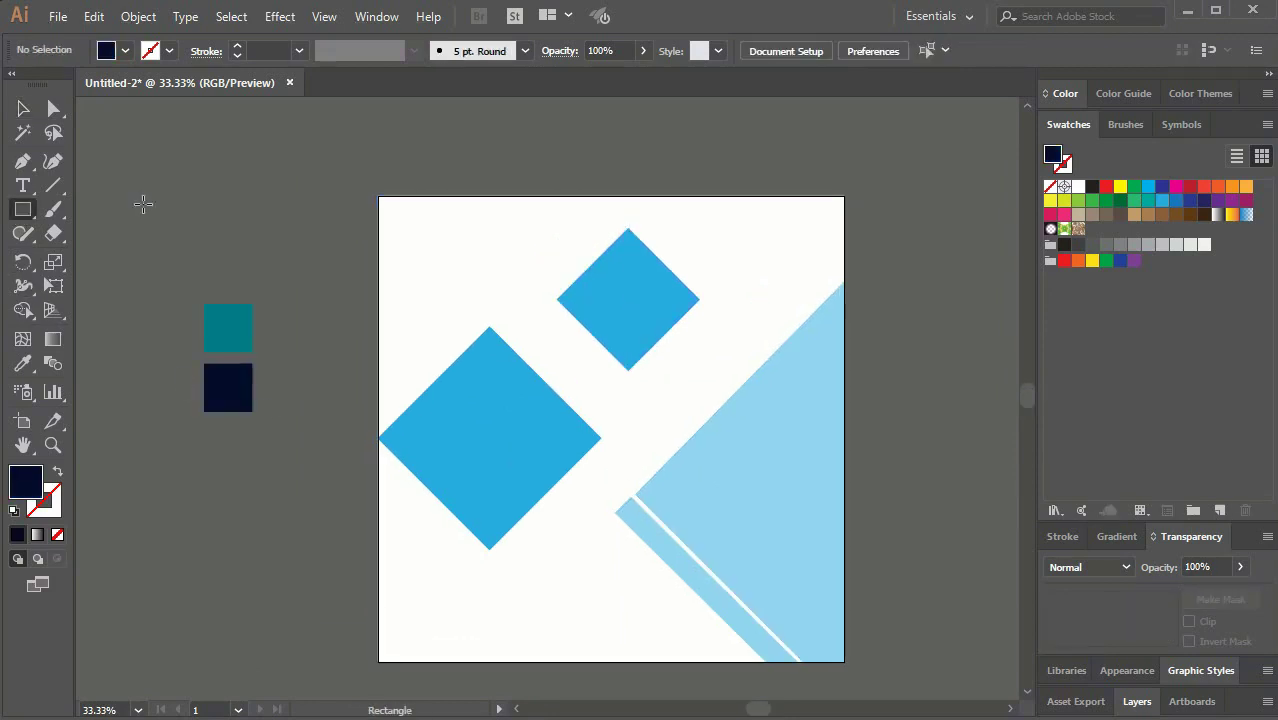
{"action": "left_click_drag", "start_coordinate": [112, 223], "coordinate": [196, 258]}
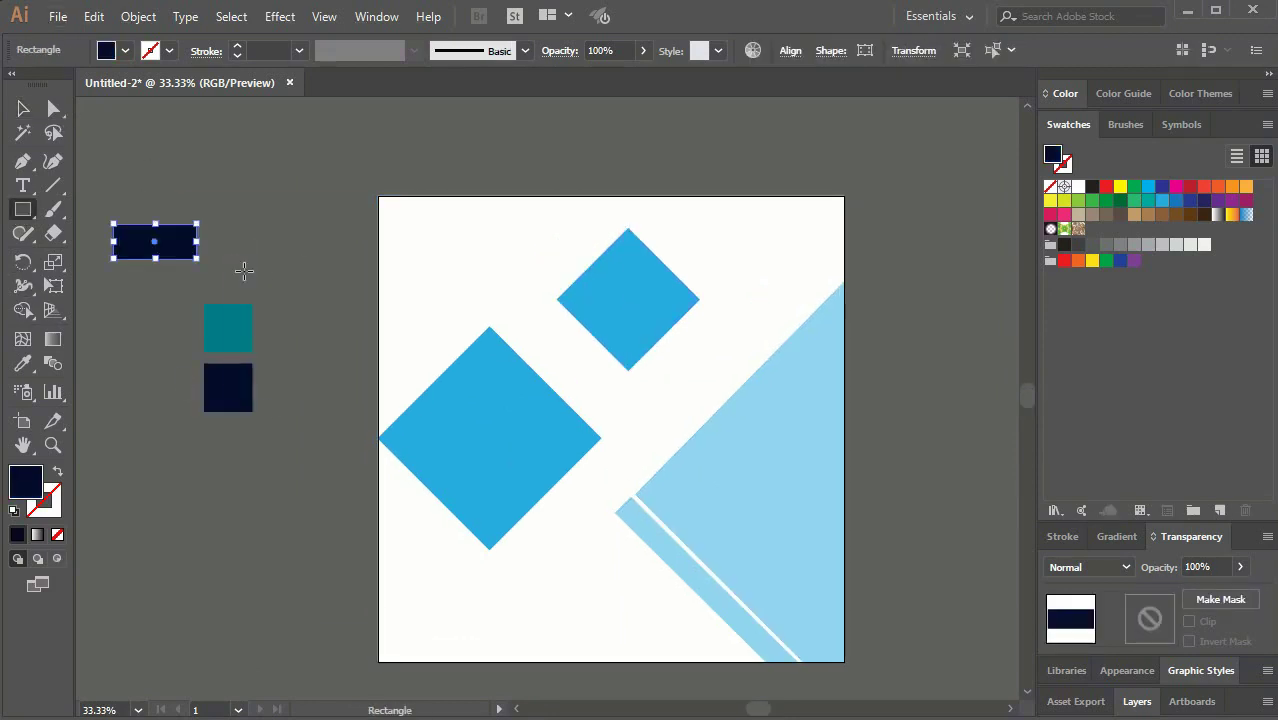
{"action": "left_click", "coordinate": [20, 108]}
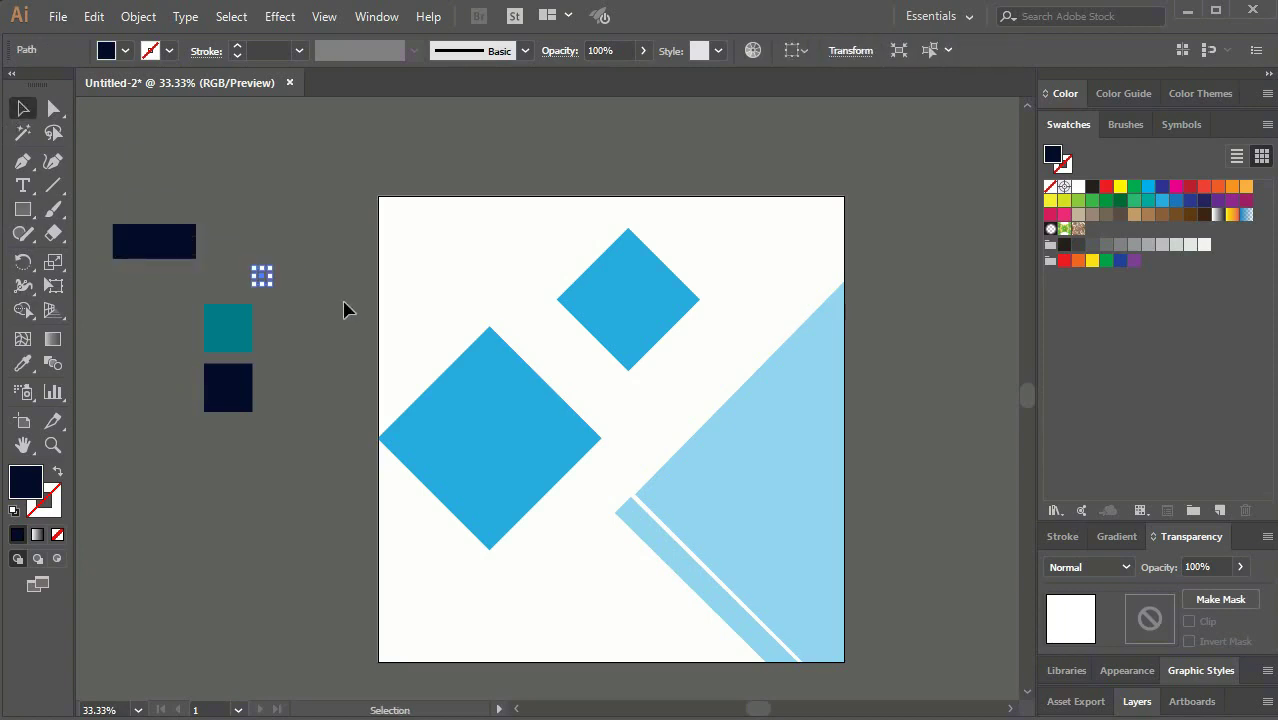
{"action": "left_click_drag", "start_coordinate": [177, 254], "coordinate": [274, 285]}
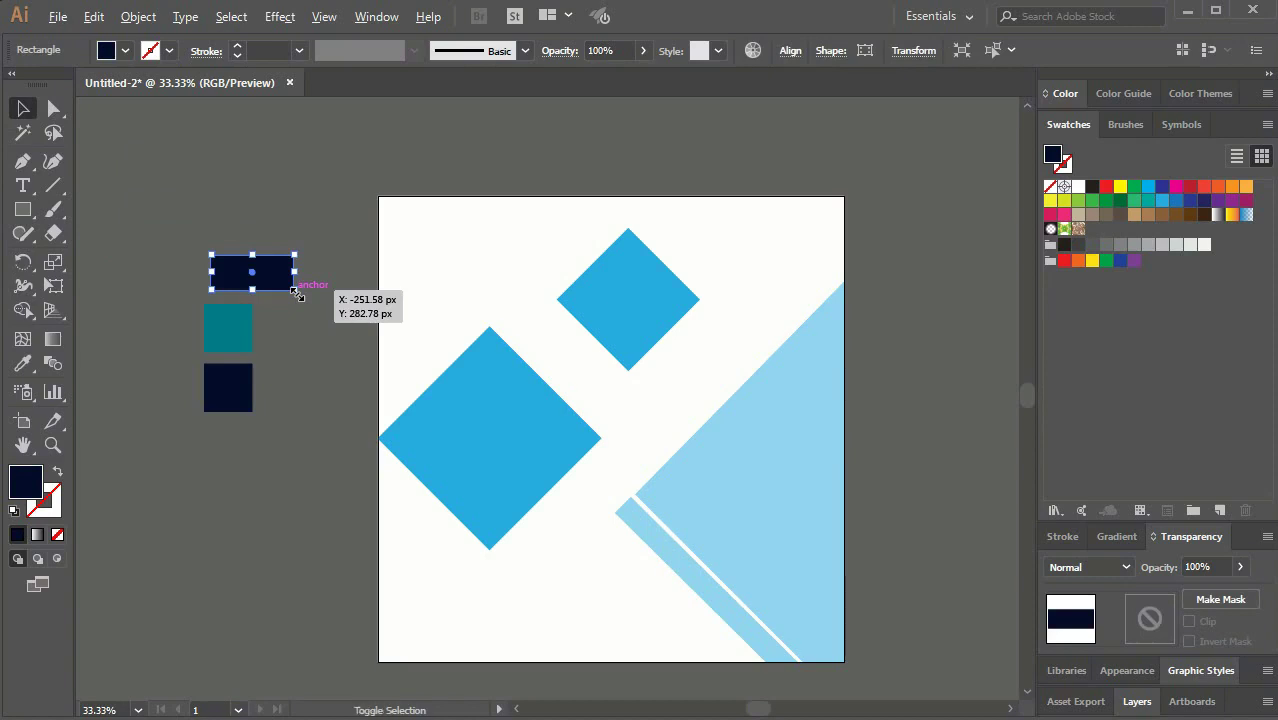
{"action": "mouse_move", "coordinate": [283, 285]}
{"action": "left_mouse_down"}
{"action": "mouse_move", "coordinate": [578, 360]}
{"action": "mouse_move", "coordinate": [570, 305]}
{"action": "mouse_move", "coordinate": [576, 348]}
{"action": "left_mouse_up"}
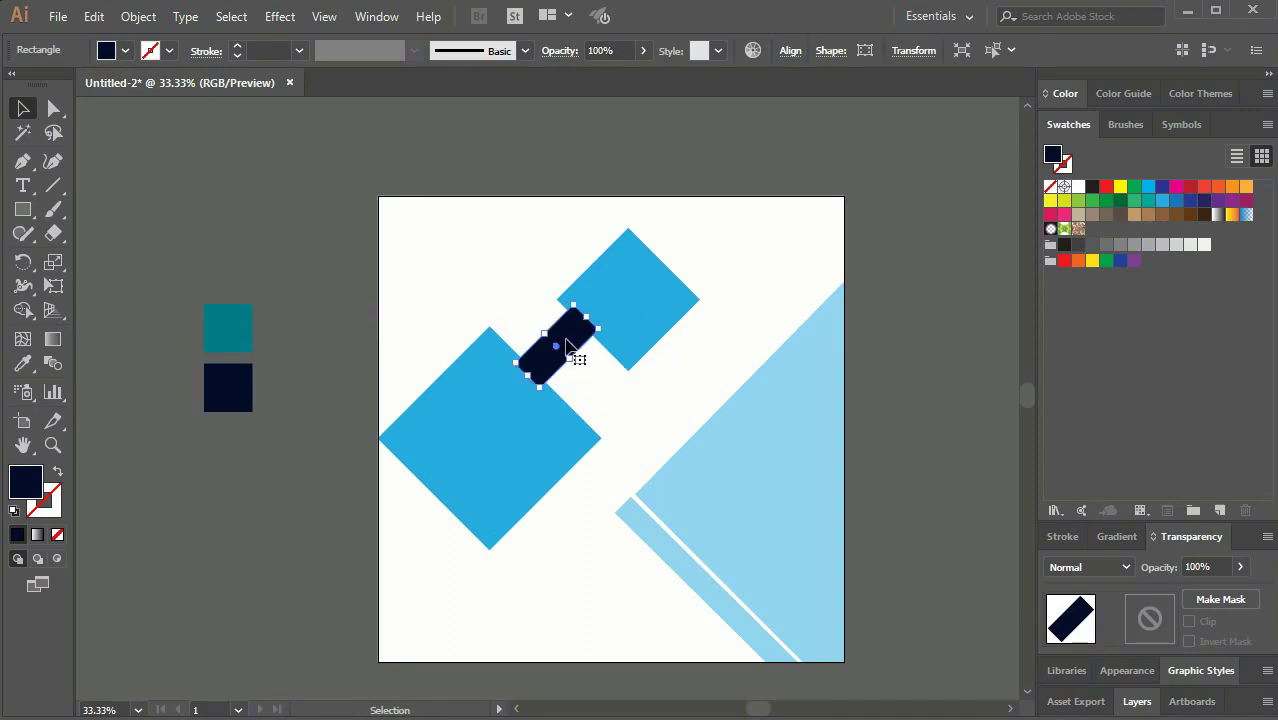
Step: Bring the upper and lower diamonds to the front so the bar sits behind them
{"action": "left_click", "coordinate": [880, 268]}
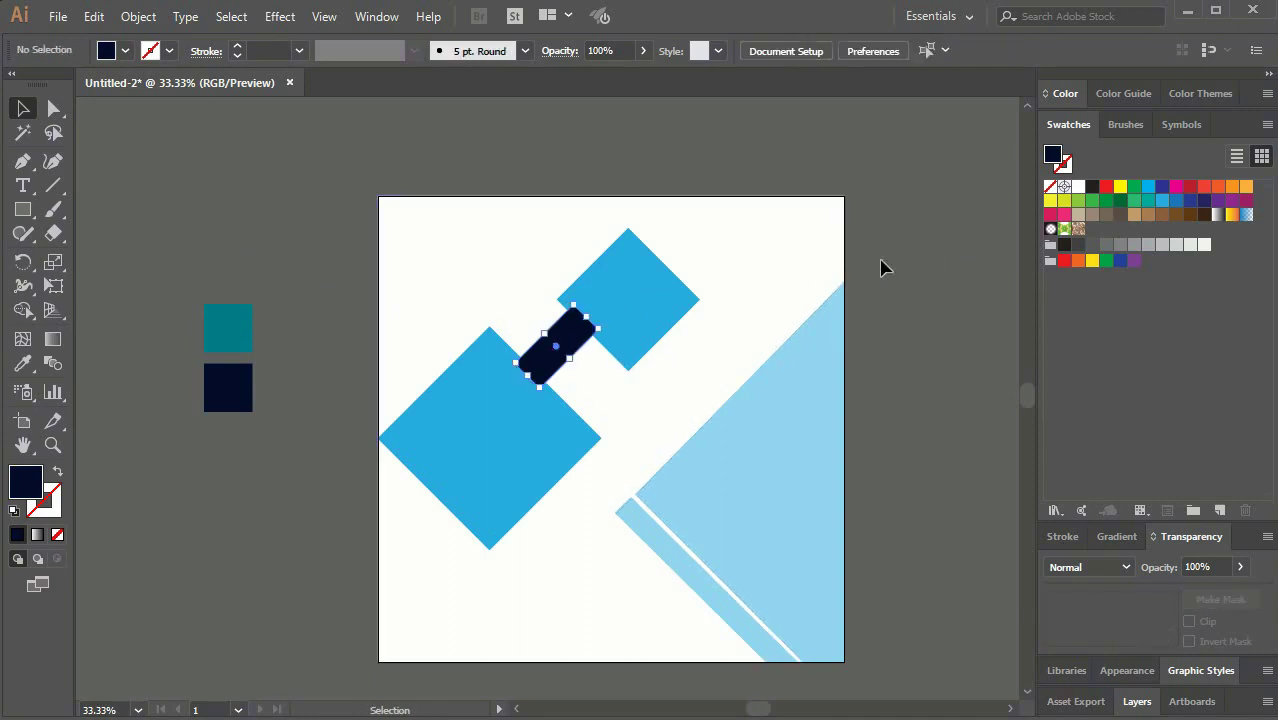
{"action": "right_click", "coordinate": [630, 305]}
{"action": "mouse_move", "coordinate": [700, 621]}
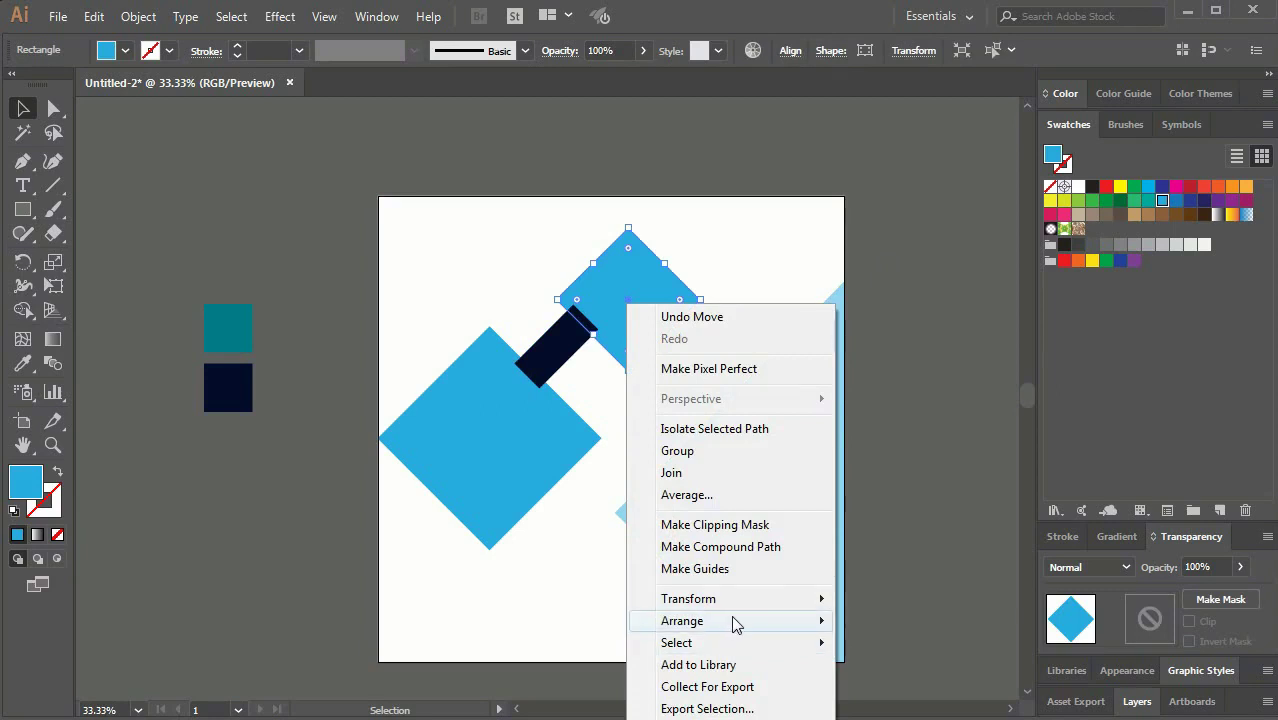
{"action": "left_click", "coordinate": [869, 621]}
{"action": "left_click", "coordinate": [476, 434]}
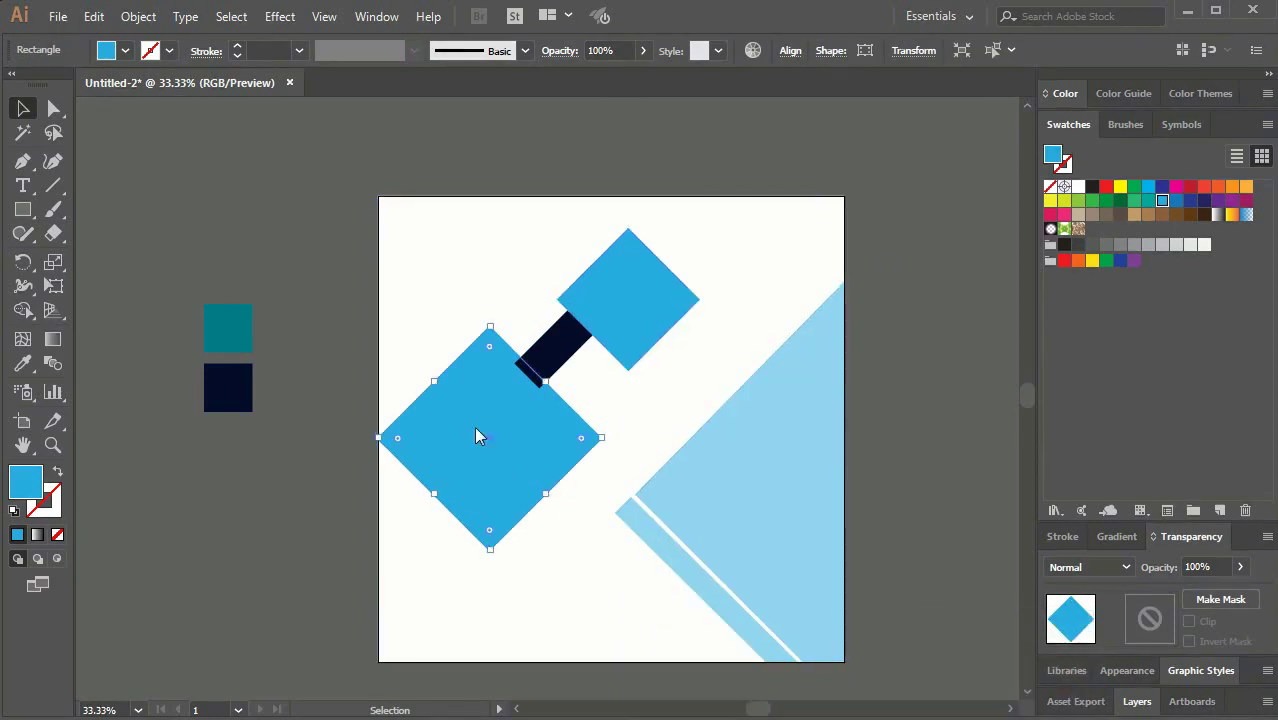
{"action": "right_click", "coordinate": [474, 428]}
{"action": "mouse_move", "coordinate": [531, 325]}
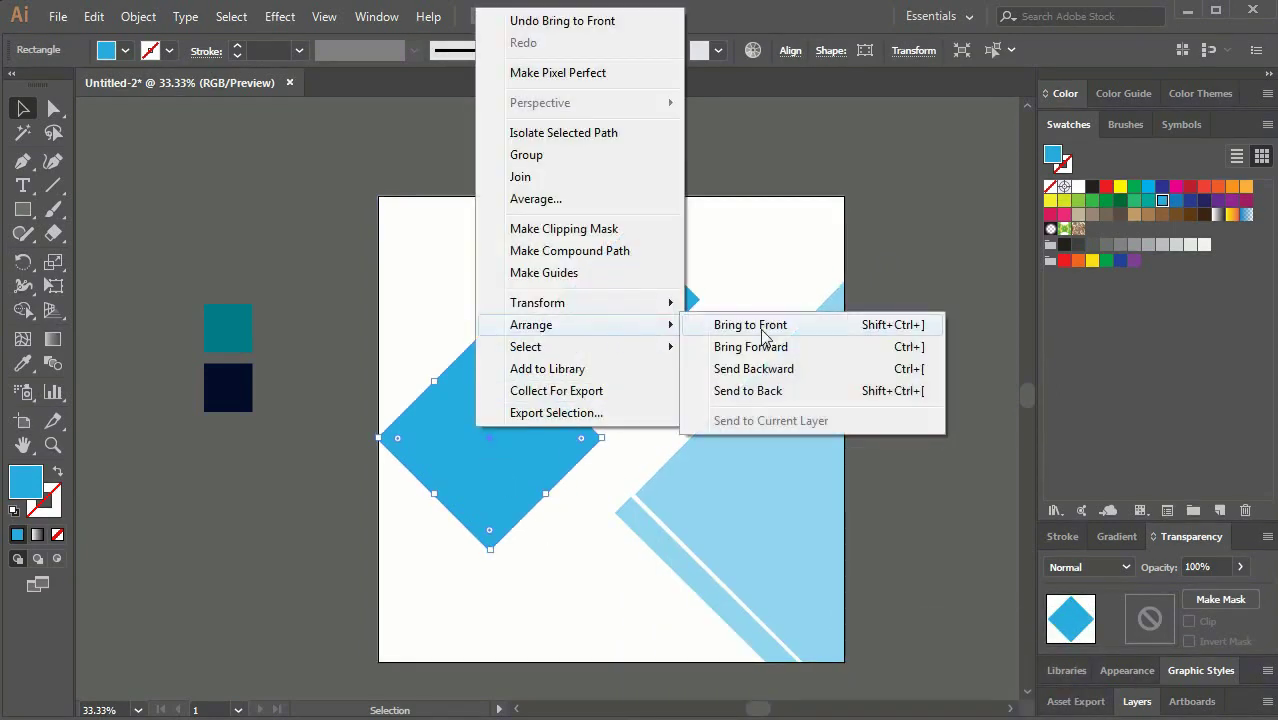
{"action": "left_click", "coordinate": [762, 333]}
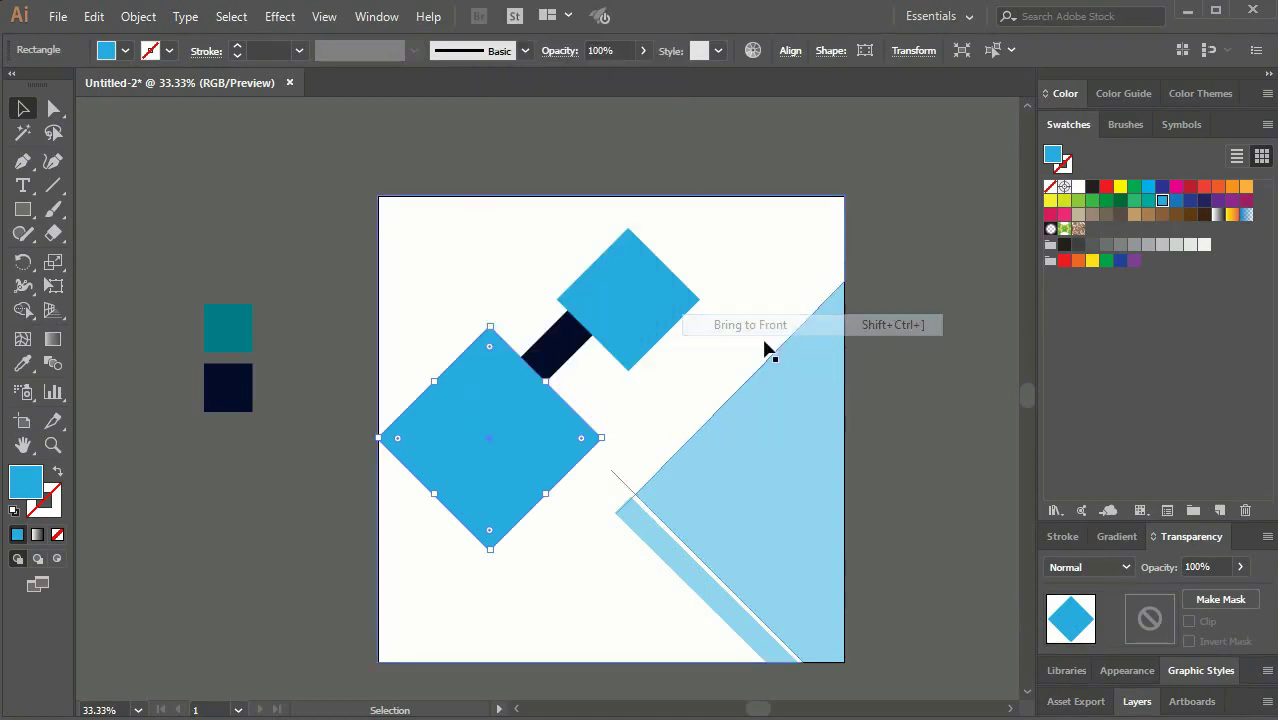
{"action": "left_click", "coordinate": [220, 523]}
Step: Colour the bar teal by sampling the teal square with the Eyedropper
{"action": "left_click", "coordinate": [560, 350]}
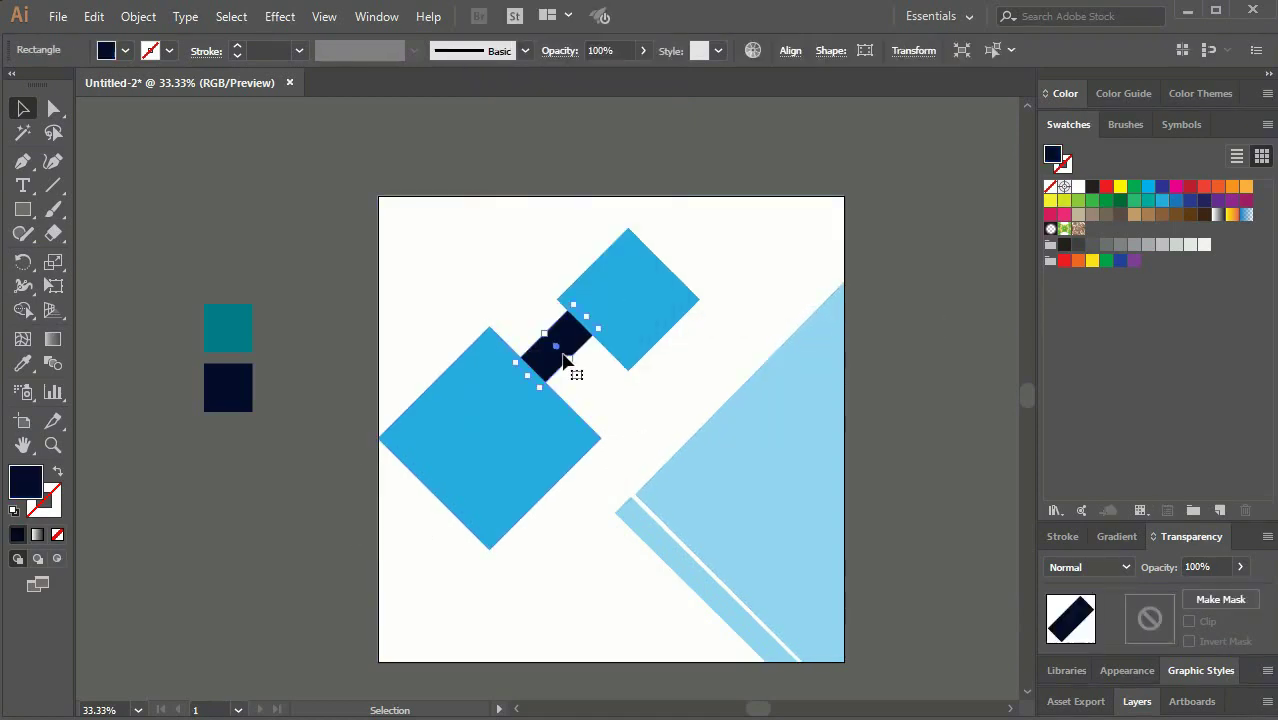
{"action": "left_click", "coordinate": [24, 366]}
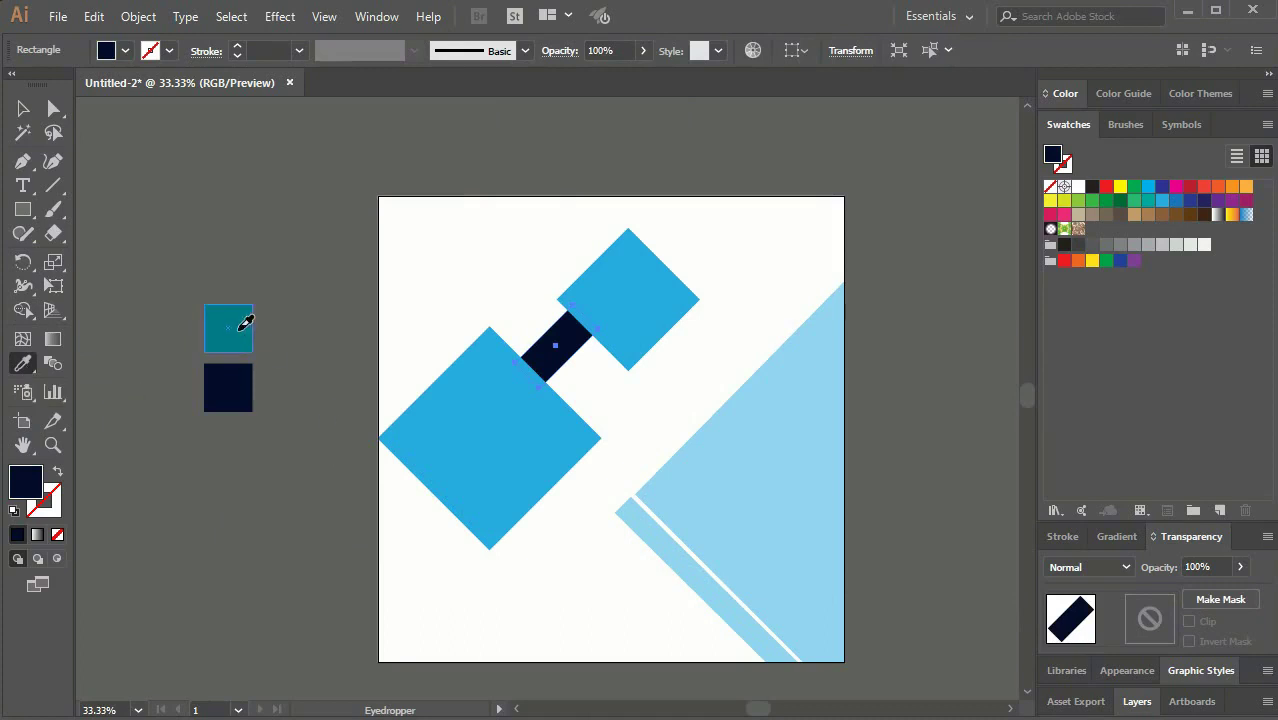
{"action": "left_click", "coordinate": [238, 327]}
{"action": "left_click", "coordinate": [21, 110]}
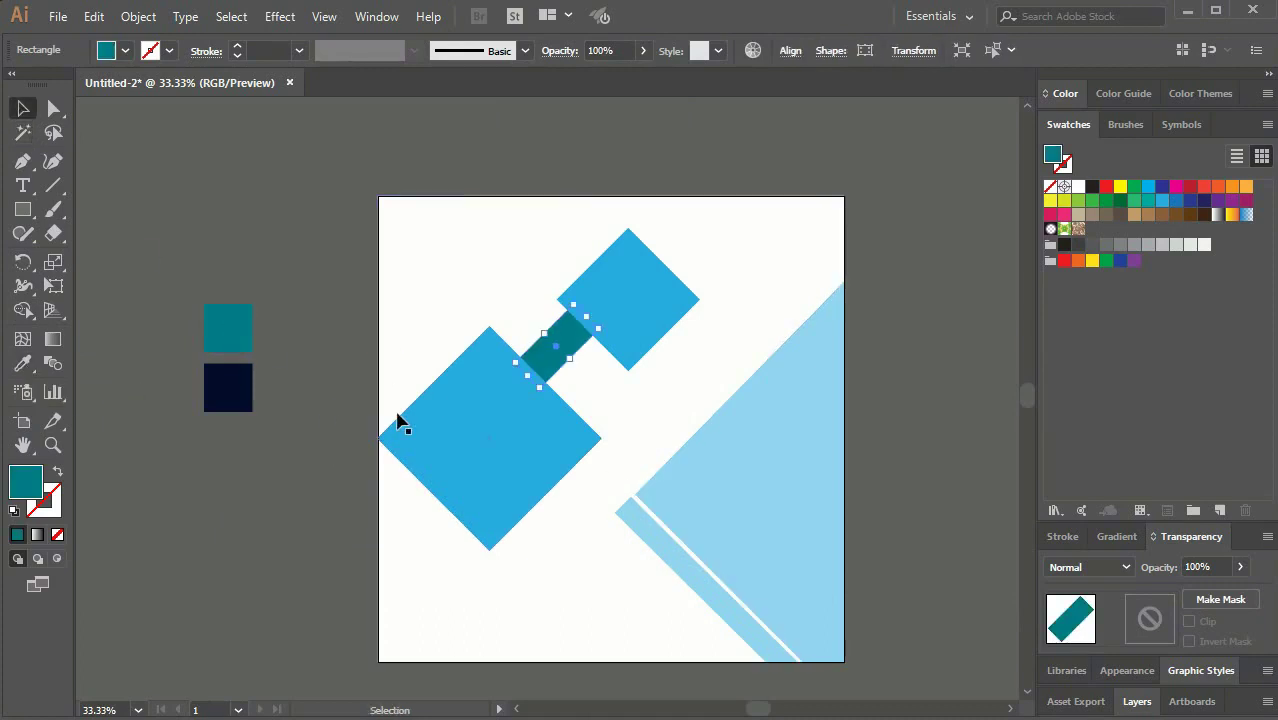
{"action": "left_click", "coordinate": [445, 440]}
{"action": "left_click", "coordinate": [178, 511]}
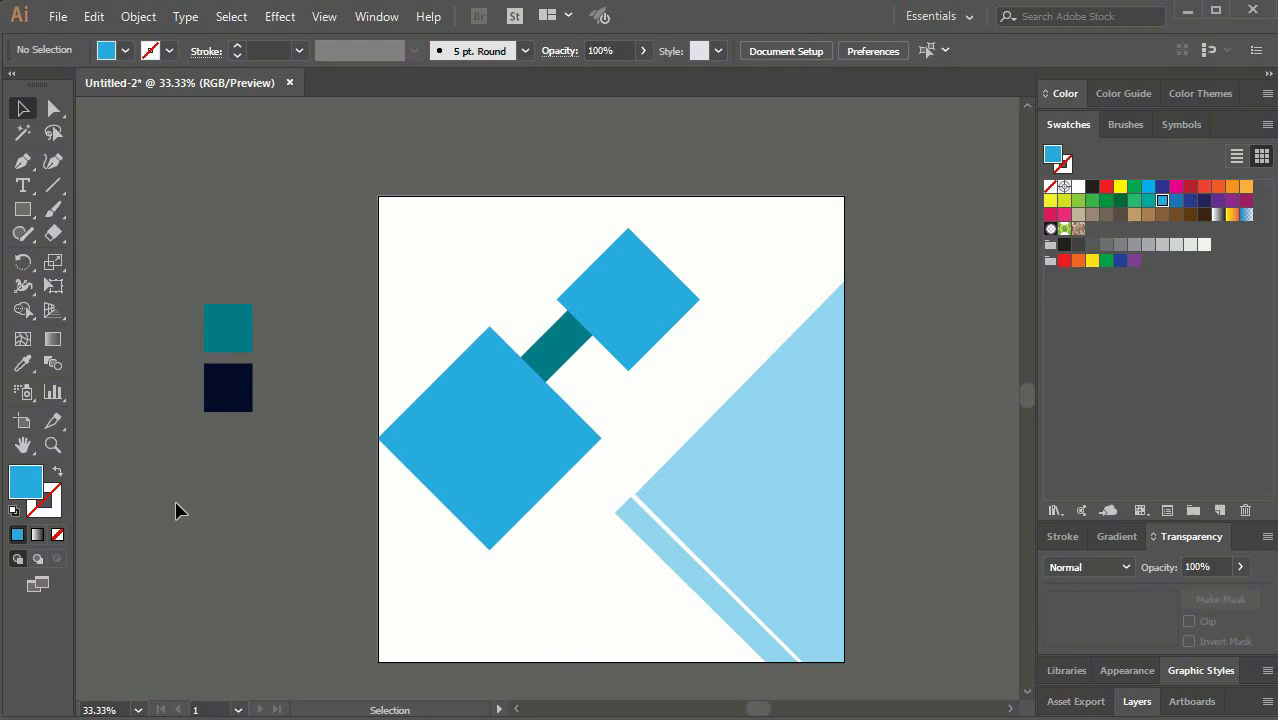
Step: Draw a vertical line with no fill just left of the artboard
{"action": "key", "text": "slash"}
{"action": "left_click", "coordinate": [53, 187]}
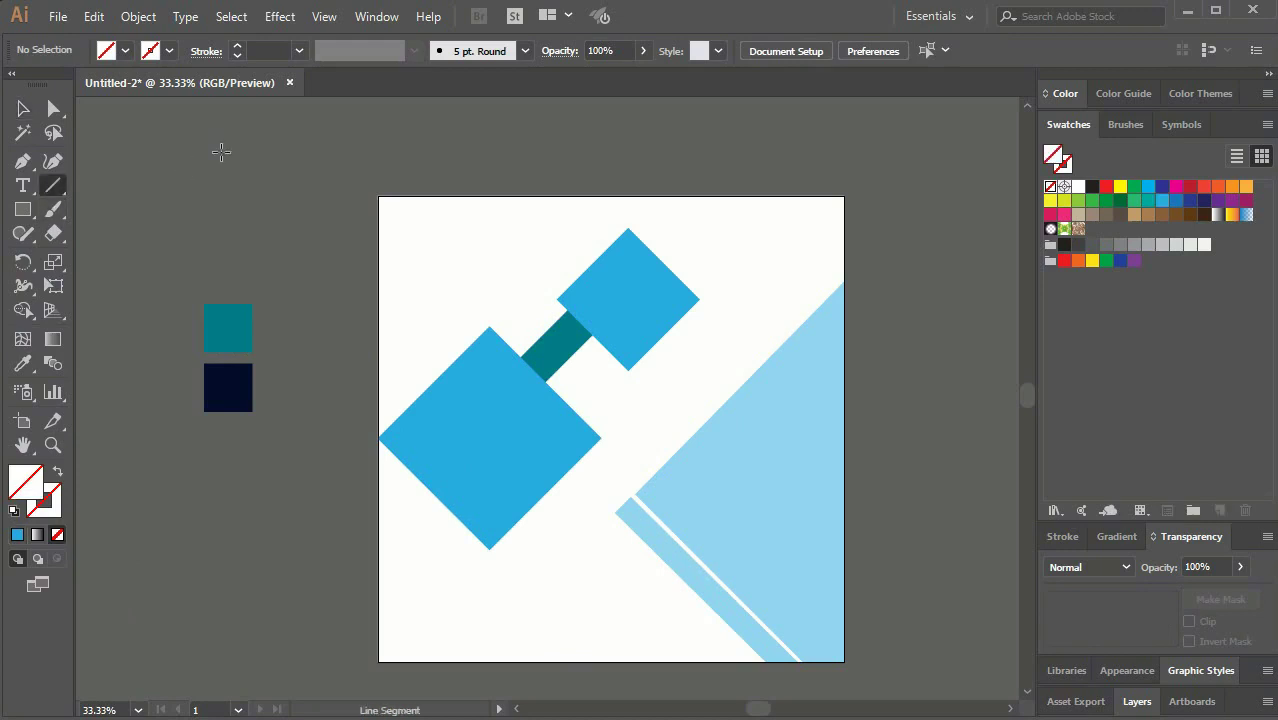
{"action": "left_click_drag", "start_coordinate": [221, 152], "coordinate": [220, 247]}
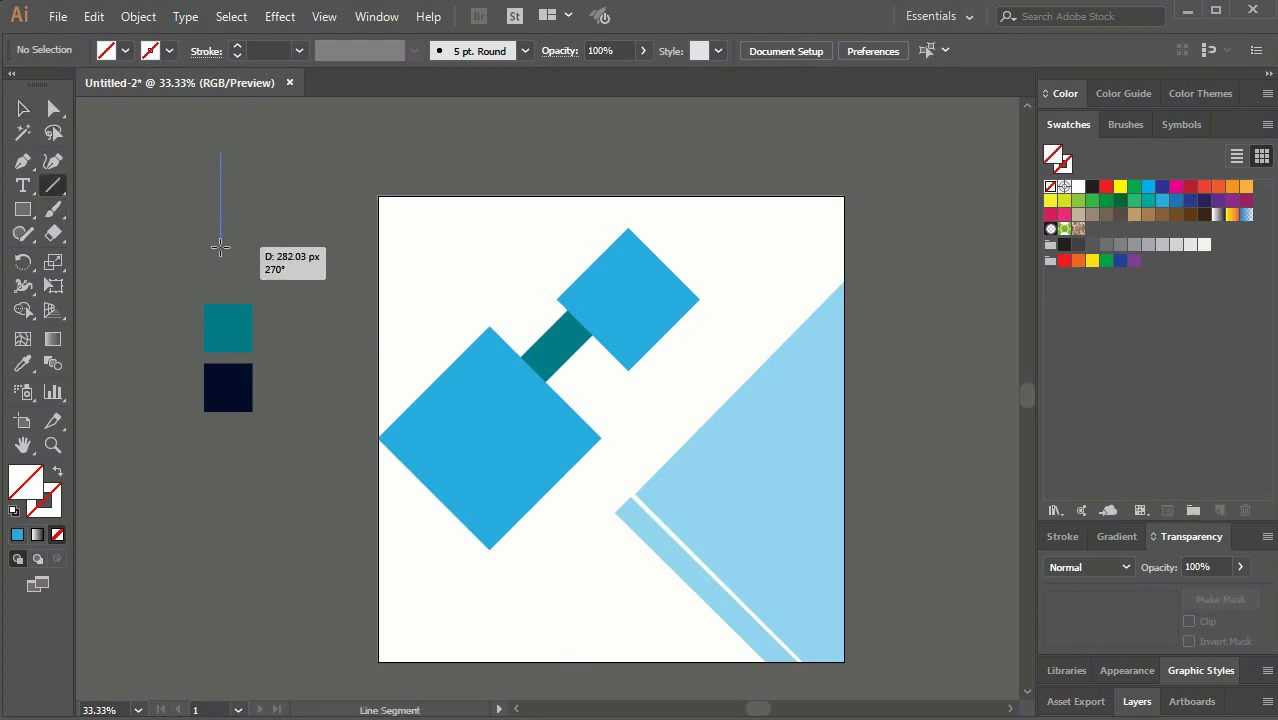
{"action": "left_click_drag", "start_coordinate": [220, 247], "coordinate": [220, 246]}
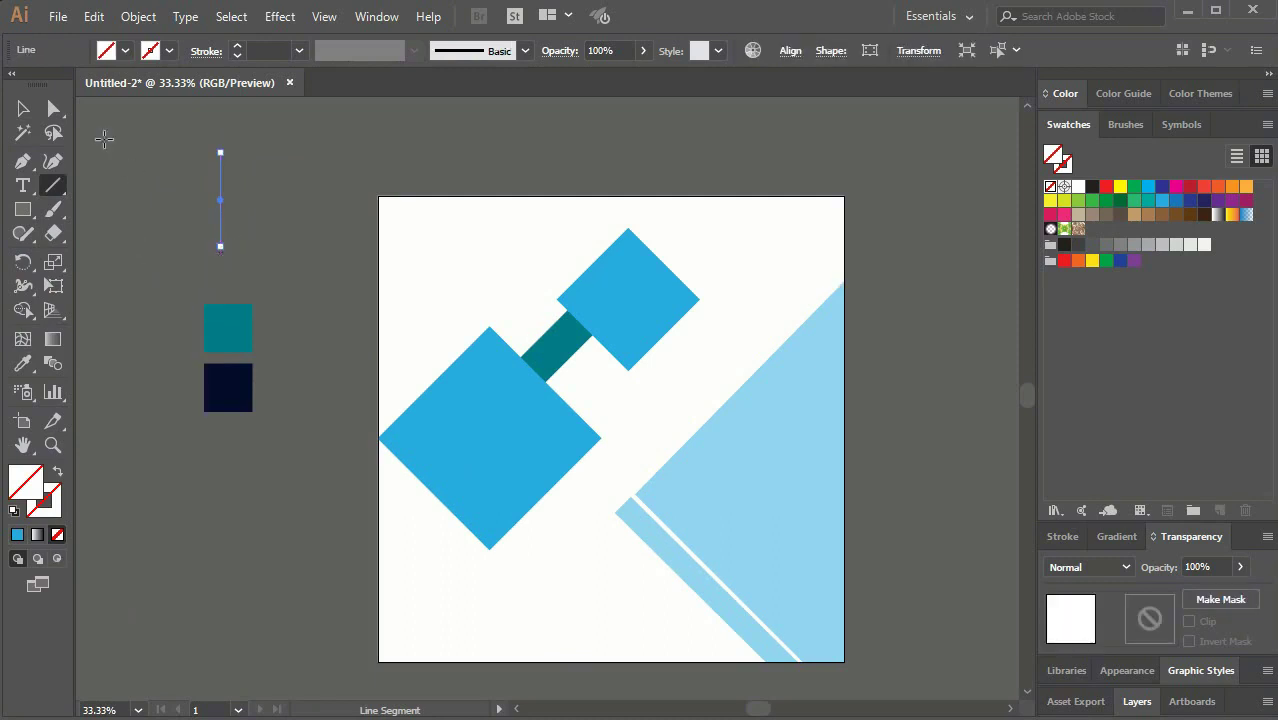
{"action": "left_click", "coordinate": [20, 112]}
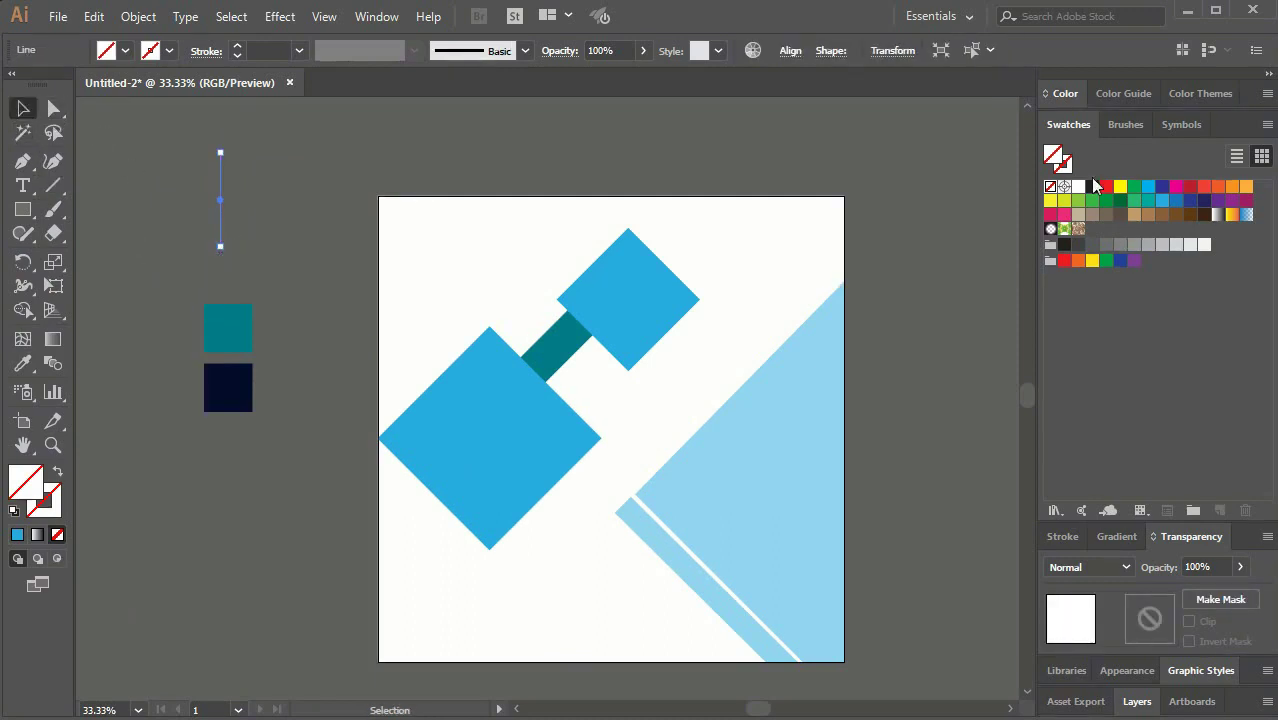
Step: Eyedrop the dark navy from the navy square onto the line
{"action": "left_click", "coordinate": [27, 365]}
{"action": "left_click", "coordinate": [225, 386]}
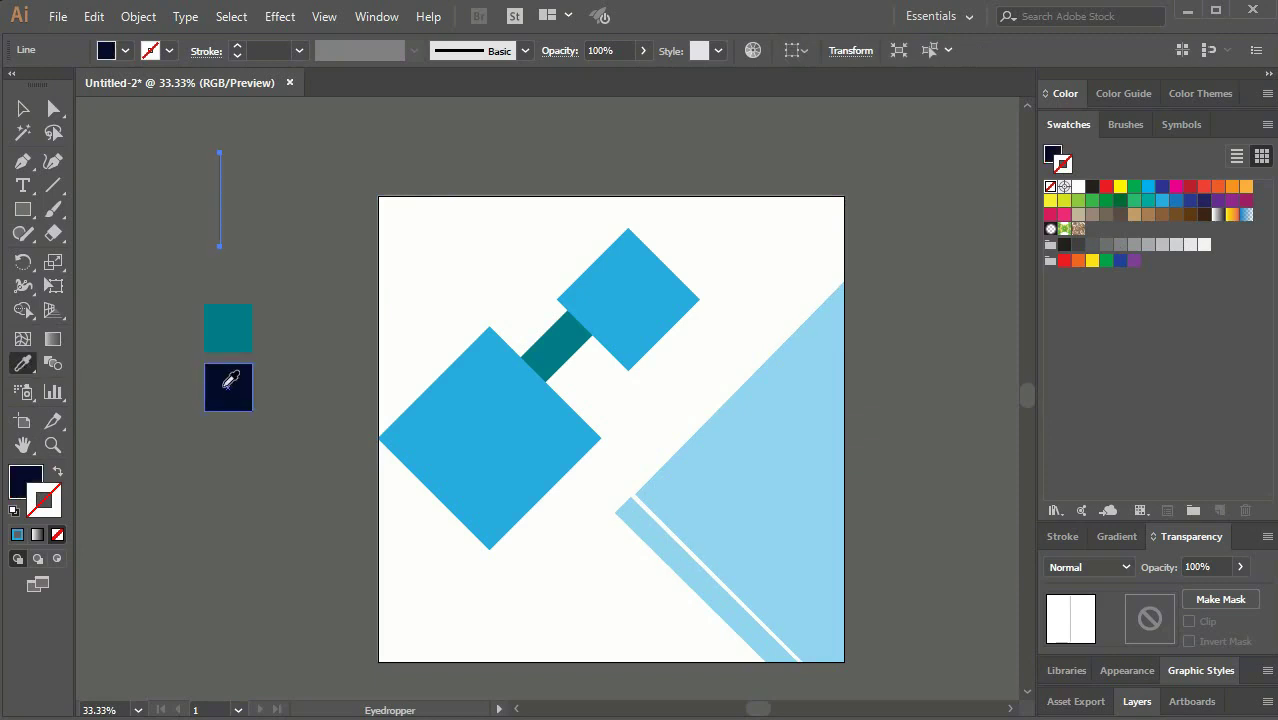
{"action": "left_click", "coordinate": [22, 110]}
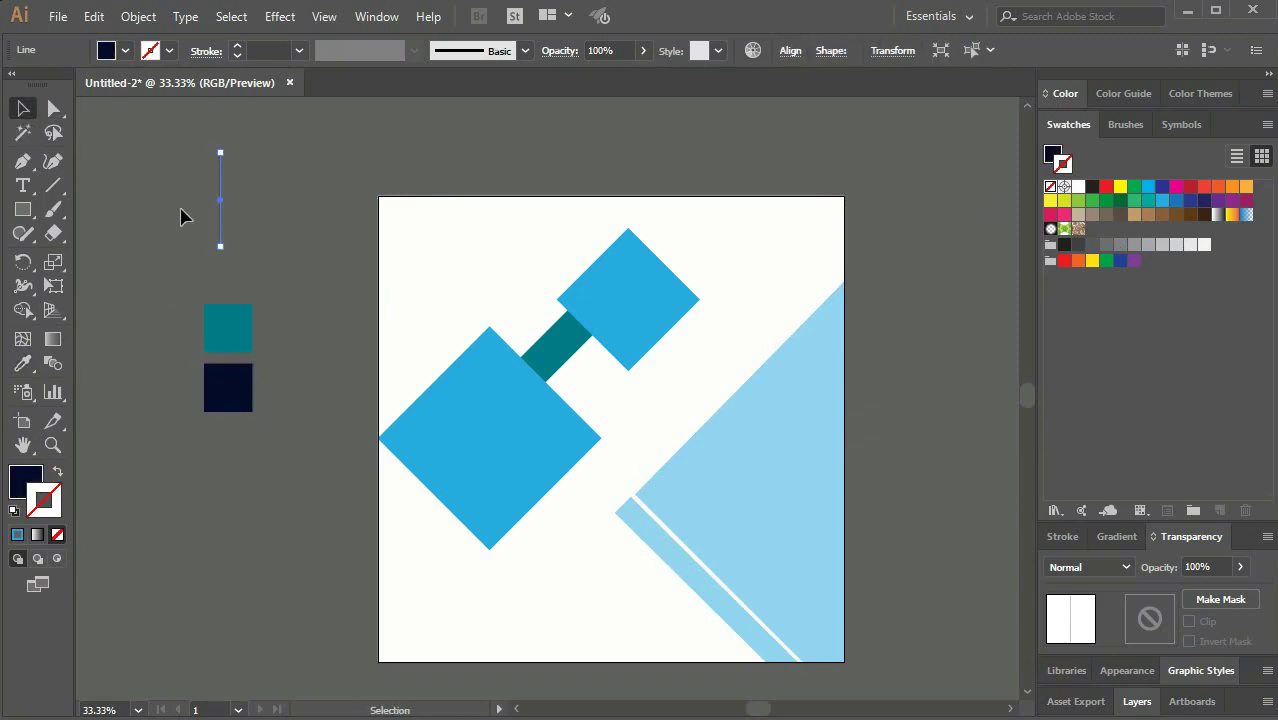
{"action": "left_click", "coordinate": [231, 249]}
{"action": "left_click_drag", "start_coordinate": [222, 225], "coordinate": [244, 249]}
Step: Thicken the line's stroke to 14 pt and shift it slightly right
{"action": "left_click", "coordinate": [237, 46]}
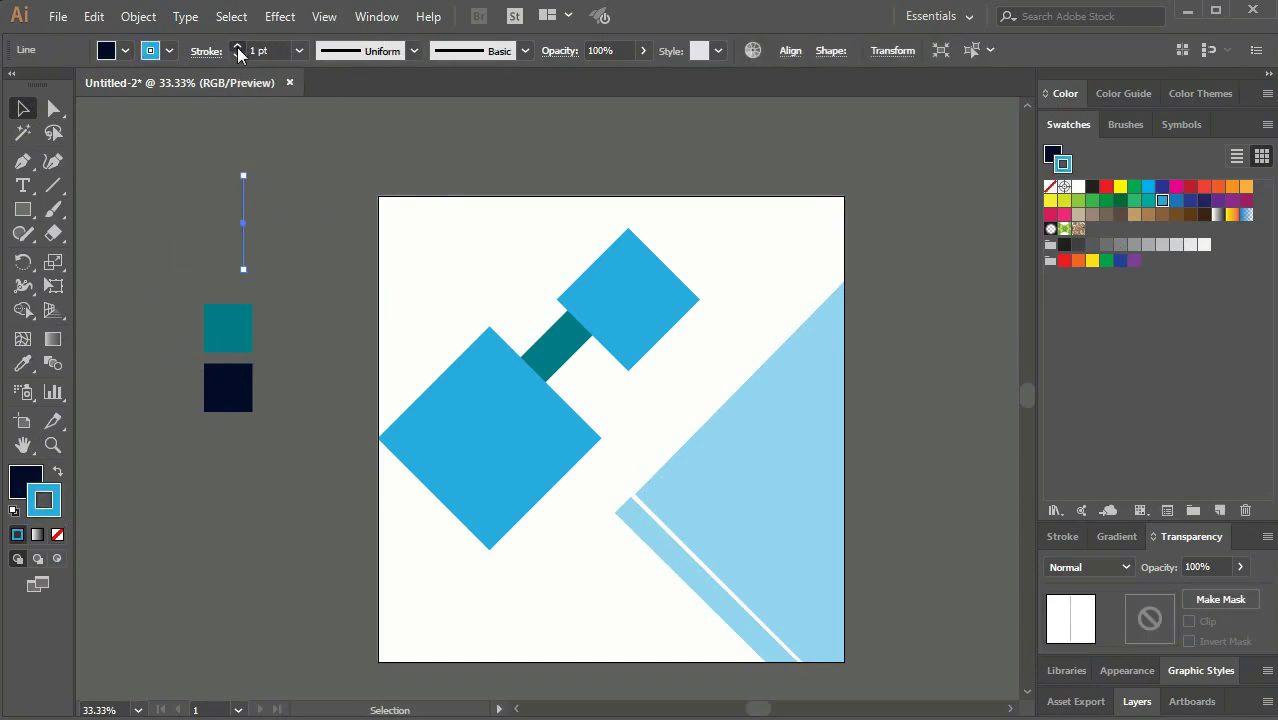
{"action": "triple_click", "coordinate": [237, 47]}
{"action": "left_click", "coordinate": [237, 47]}
{"action": "left_click", "coordinate": [152, 267]}
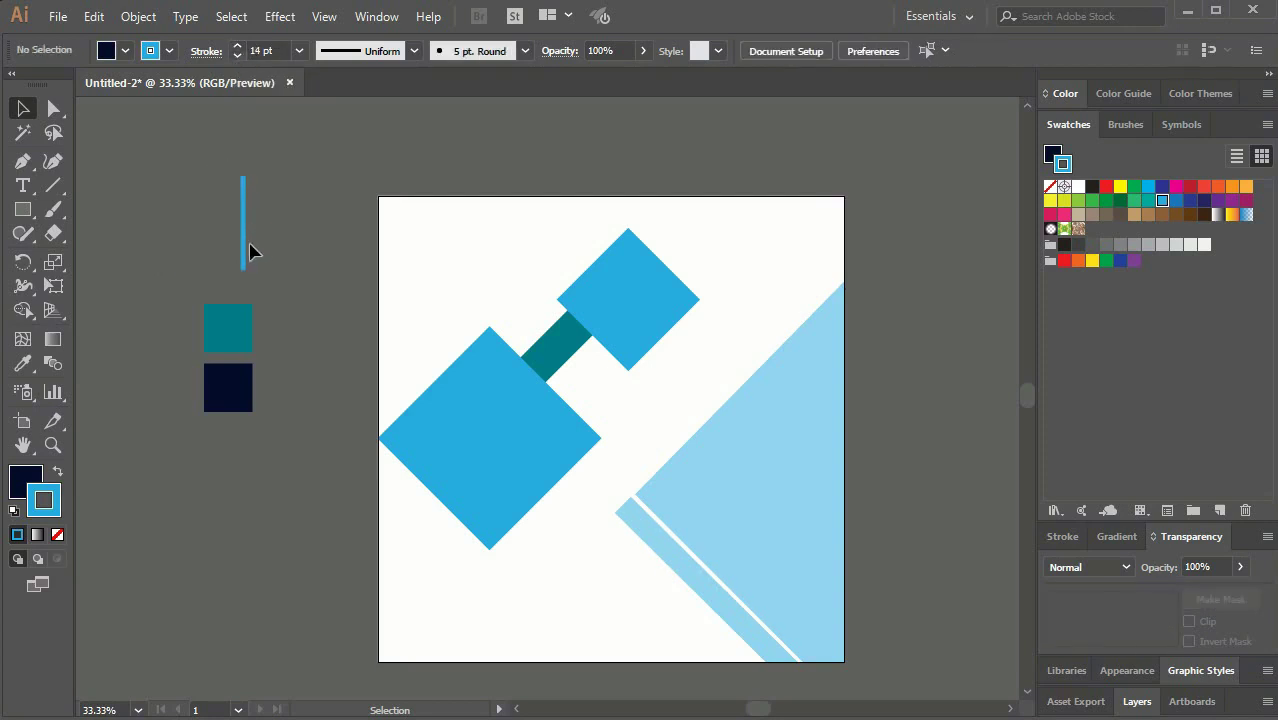
{"action": "left_click_drag", "start_coordinate": [266, 240], "coordinate": [264, 259]}
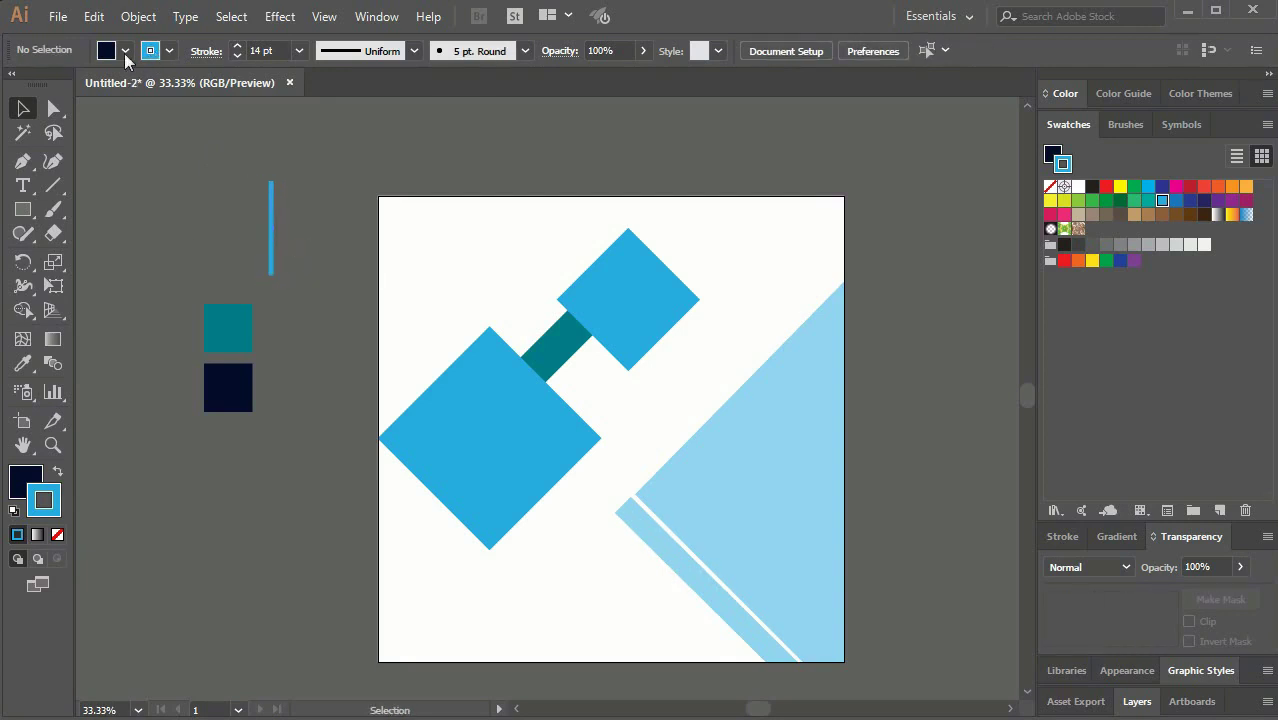
Step: Save the dark navy as a new swatch and apply it to the line's stroke
{"action": "key", "text": "x"}
{"action": "scroll", "coordinate": [253, 512], "scroll_direction": "right", "scroll_amount": 2}
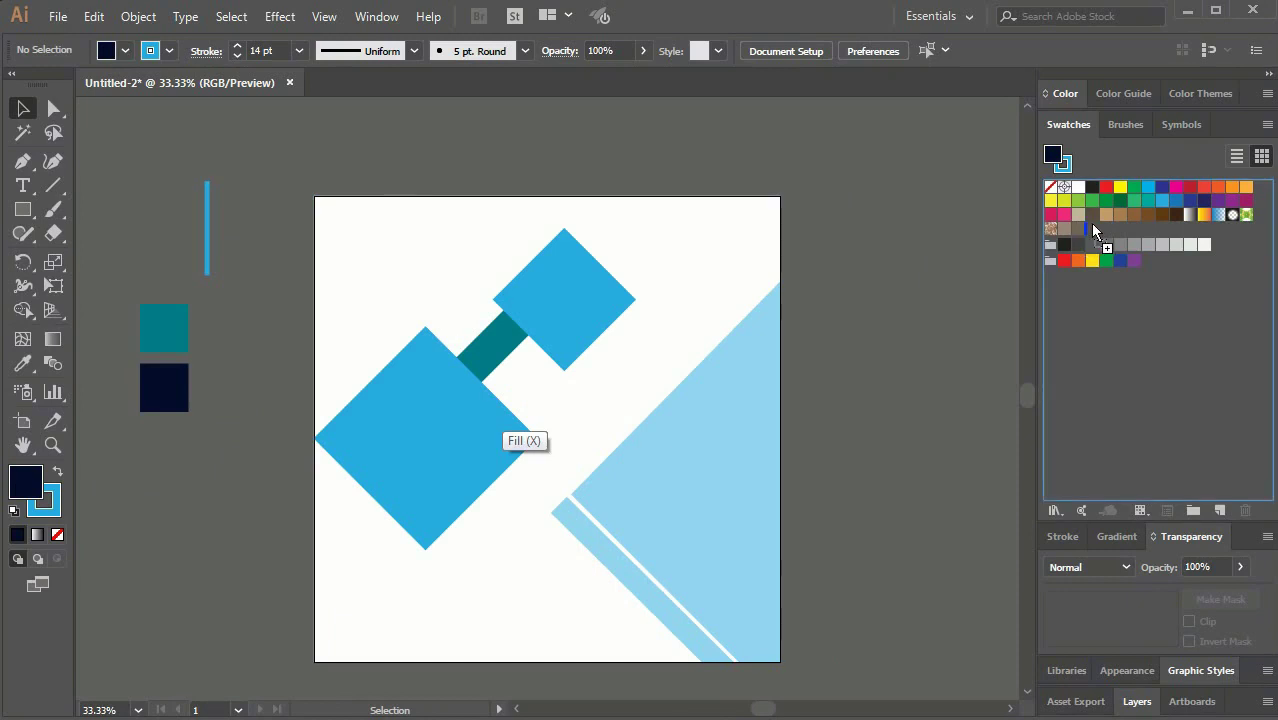
{"action": "left_click_drag", "start_coordinate": [112, 487], "coordinate": [1092, 229]}
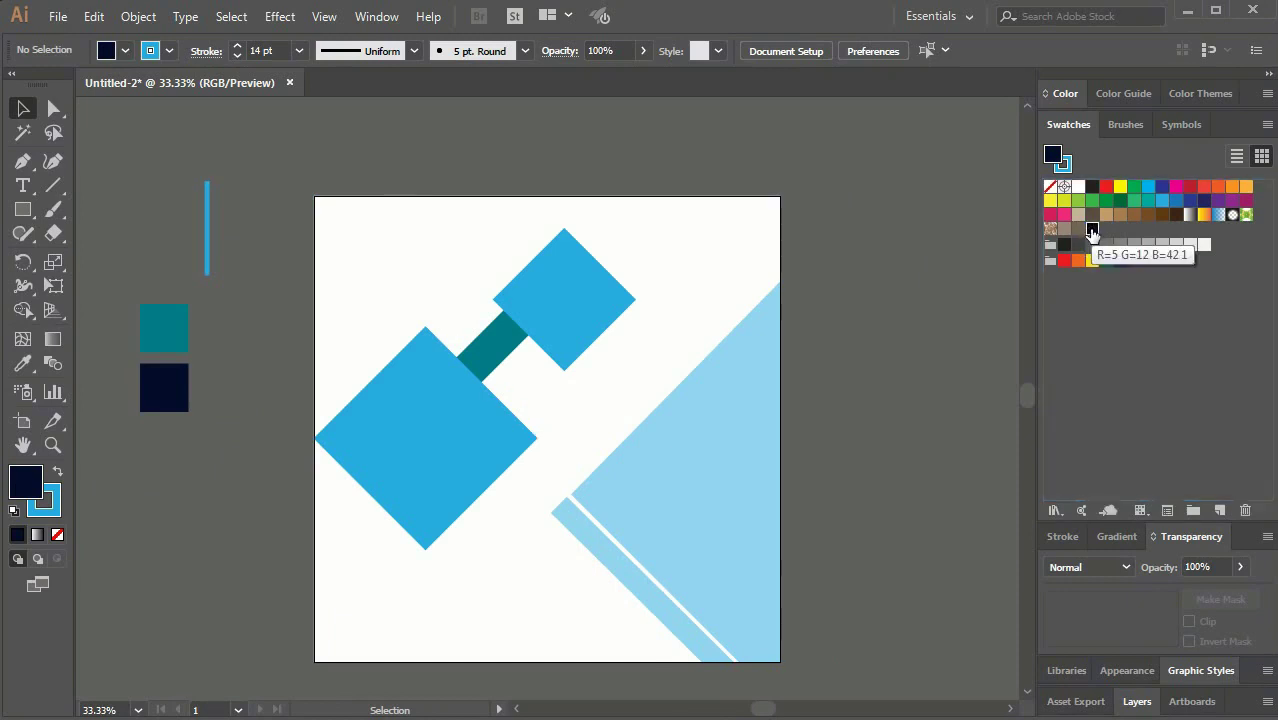
{"action": "left_click", "coordinate": [207, 266]}
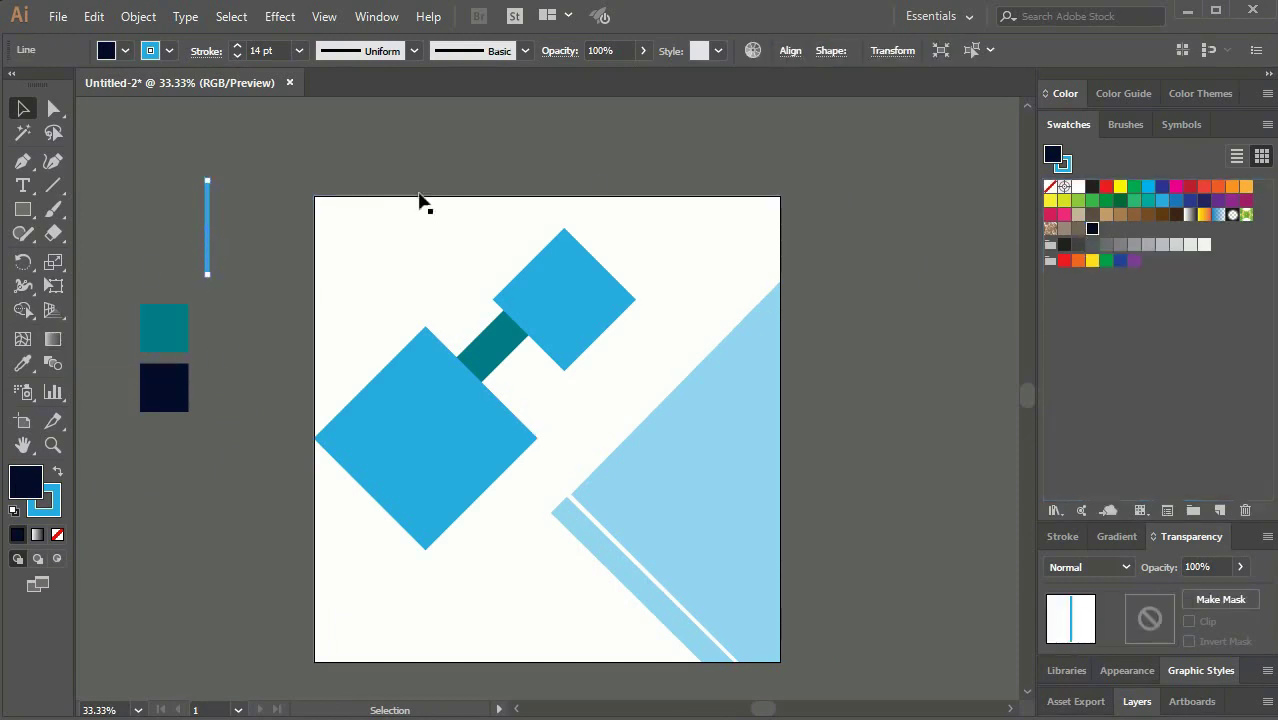
{"action": "left_click", "coordinate": [1066, 166]}
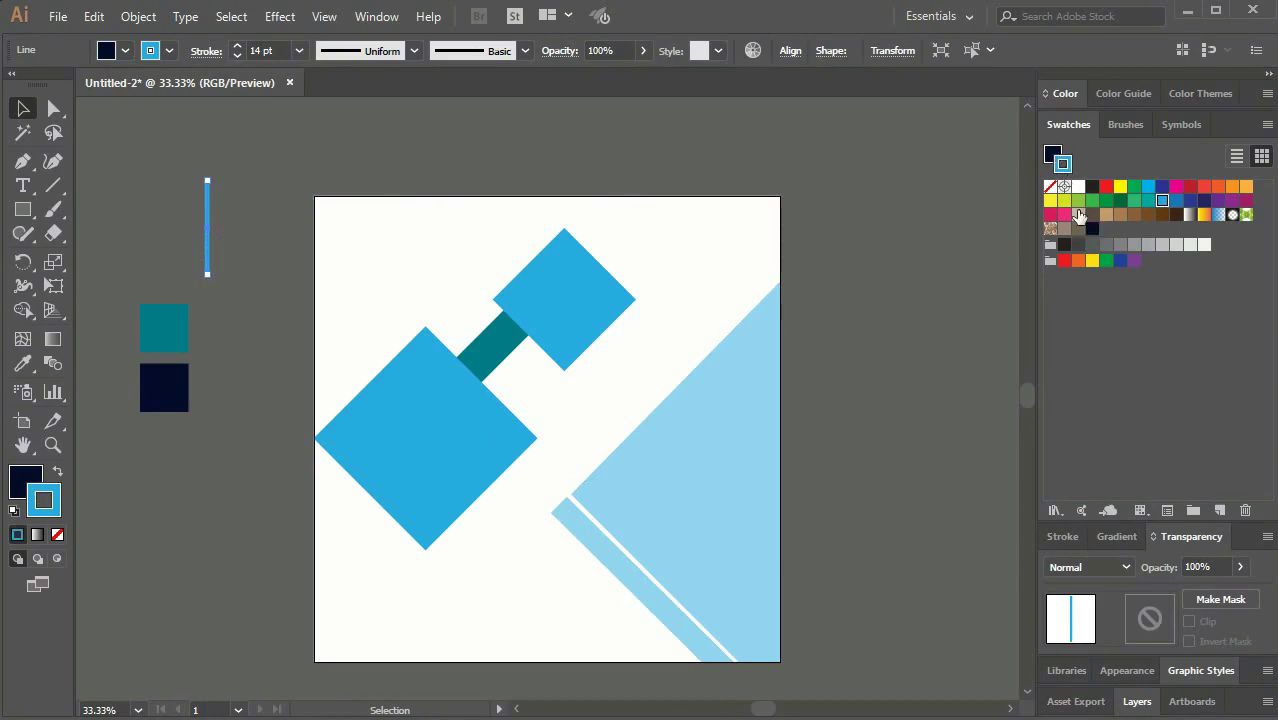
{"action": "left_click", "coordinate": [1093, 230]}
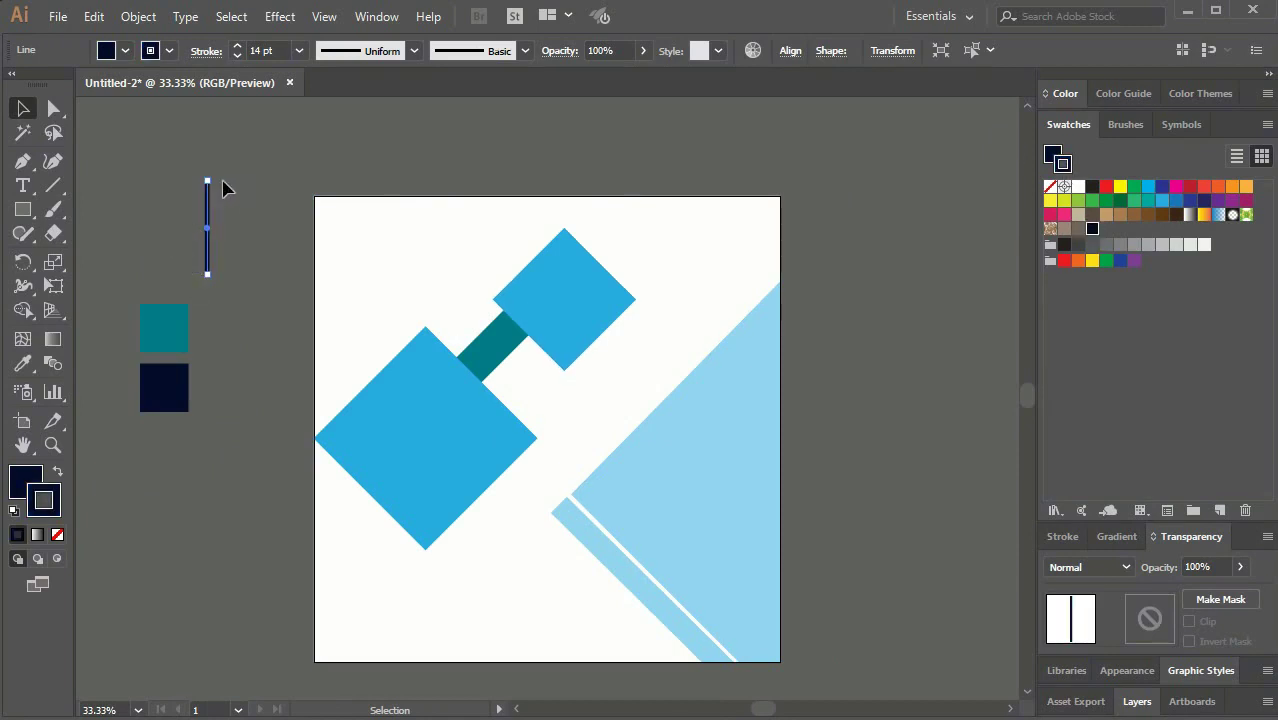
Step: Rotate the line to a 45° diagonal and move it toward the teal bar
{"action": "left_click_drag", "start_coordinate": [214, 174], "coordinate": [231, 190]}
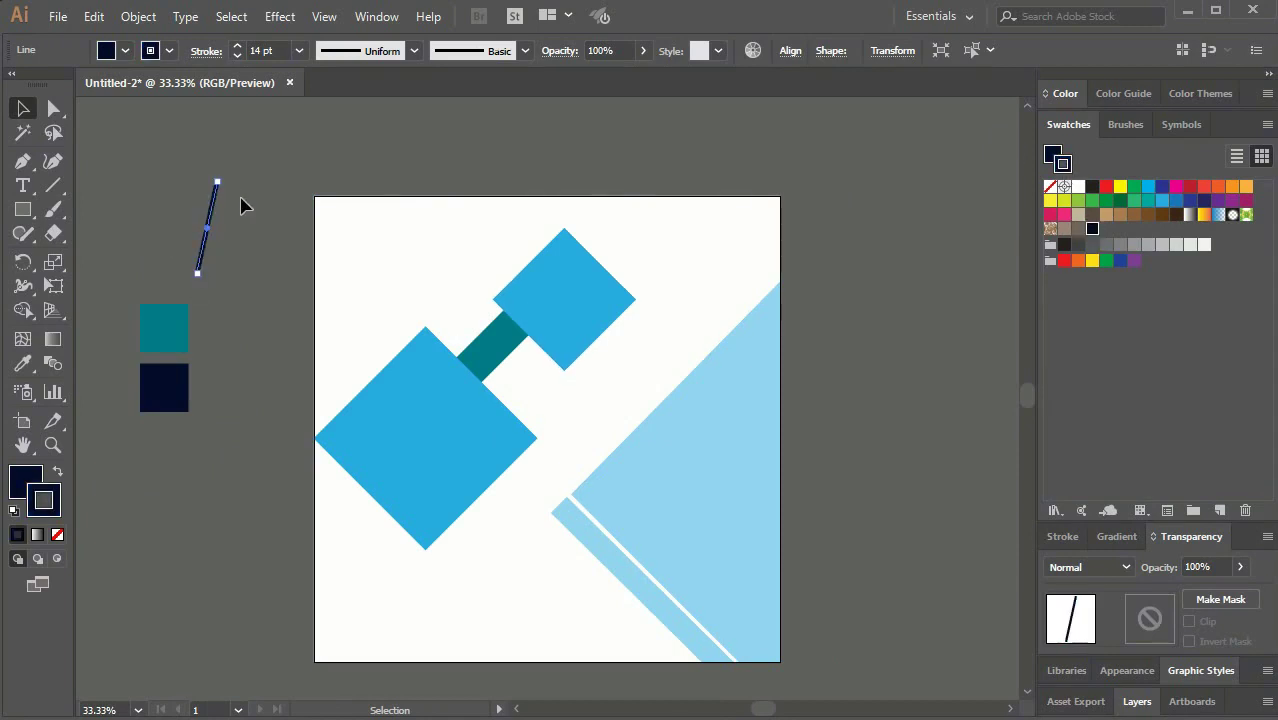
{"action": "left_click", "coordinate": [240, 205]}
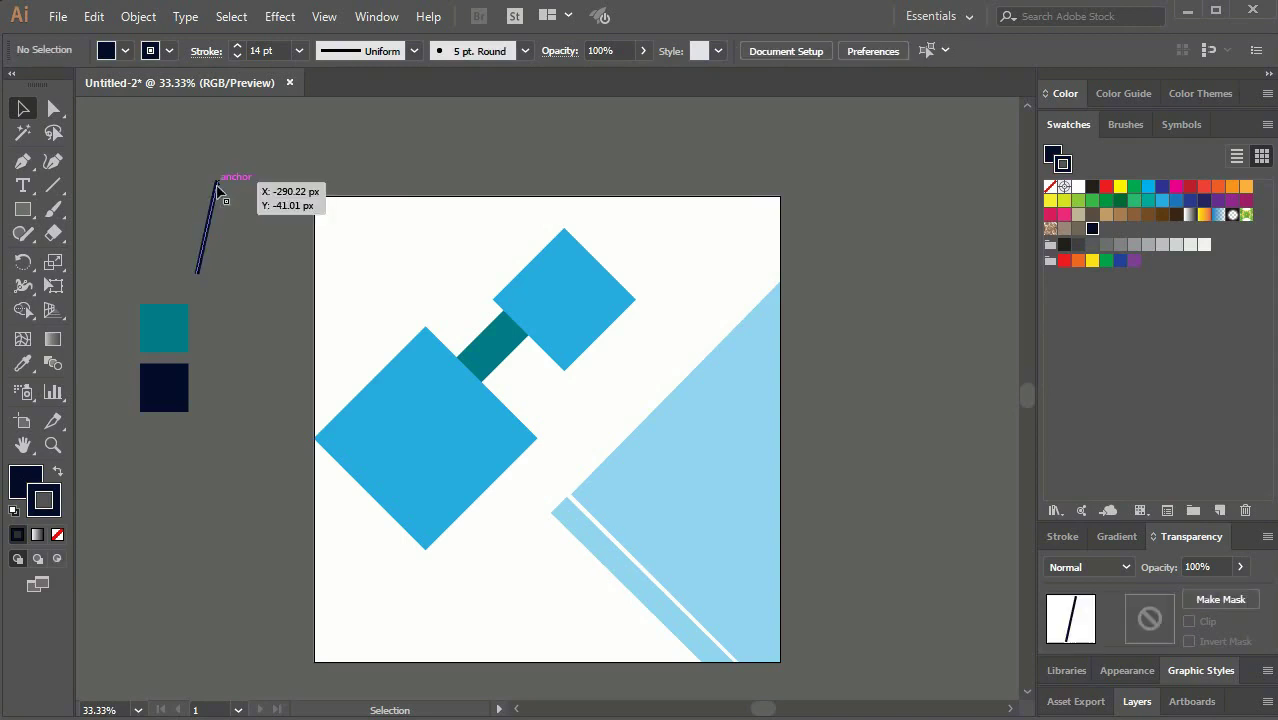
{"action": "left_click", "coordinate": [217, 188]}
{"action": "left_click_drag", "start_coordinate": [217, 180], "coordinate": [247, 203]}
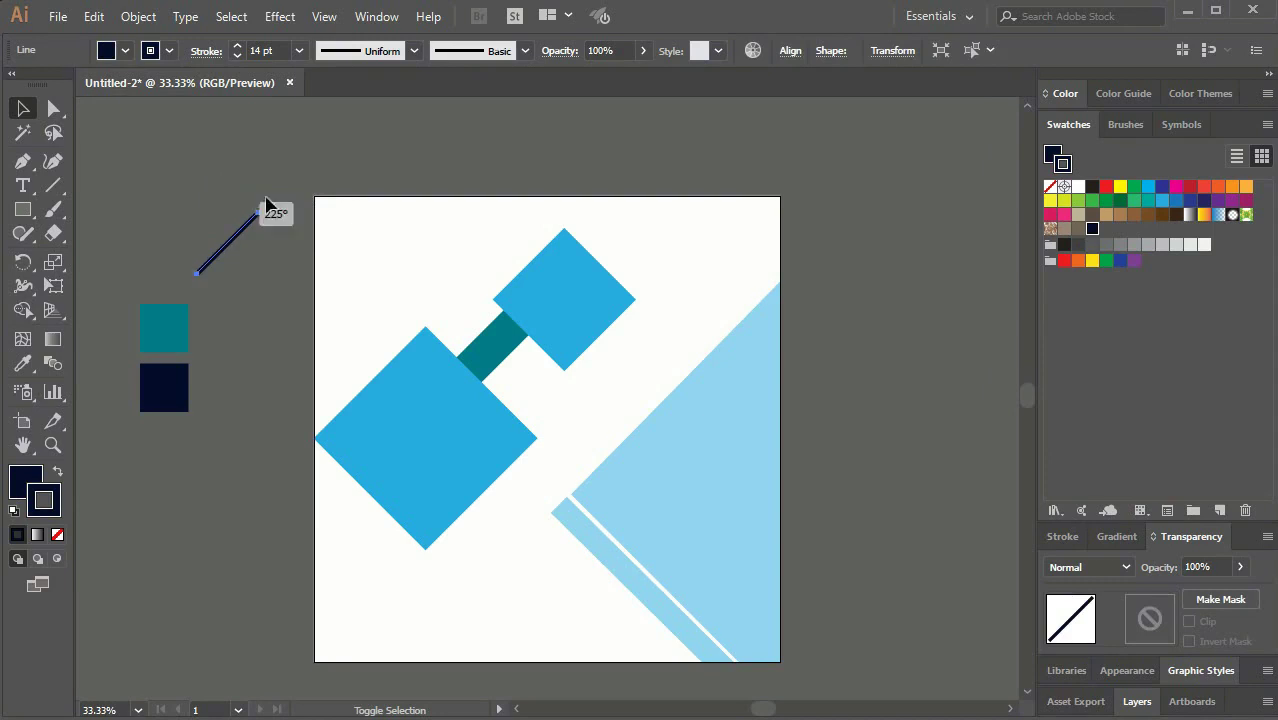
{"action": "mouse_move", "coordinate": [245, 233]}
{"action": "left_mouse_down"}
{"action": "mouse_move", "coordinate": [520, 352]}
{"action": "mouse_move", "coordinate": [500, 388]}
{"action": "left_mouse_up"}
Step: Lay the navy line along the teal bar's edge and bring both blue diamonds to the front
{"action": "left_click", "coordinate": [590, 312]}
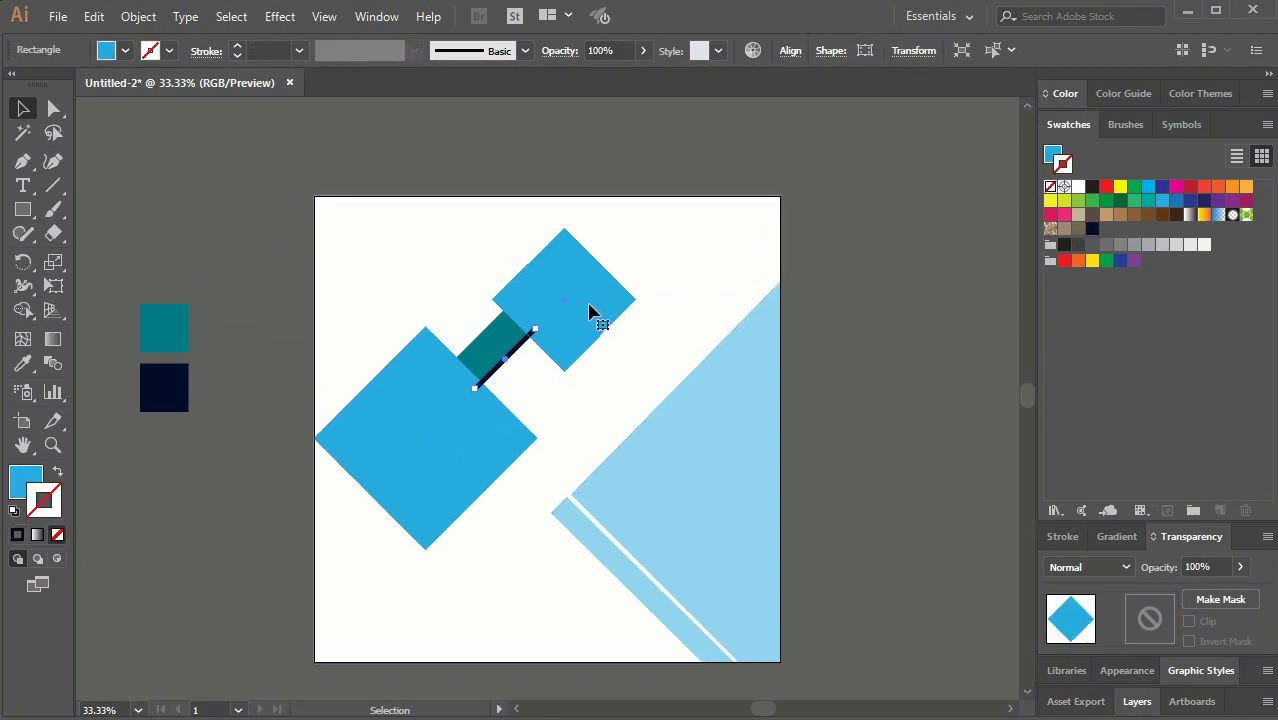
{"action": "left_click", "coordinate": [590, 312]}
{"action": "right_click", "coordinate": [572, 305]}
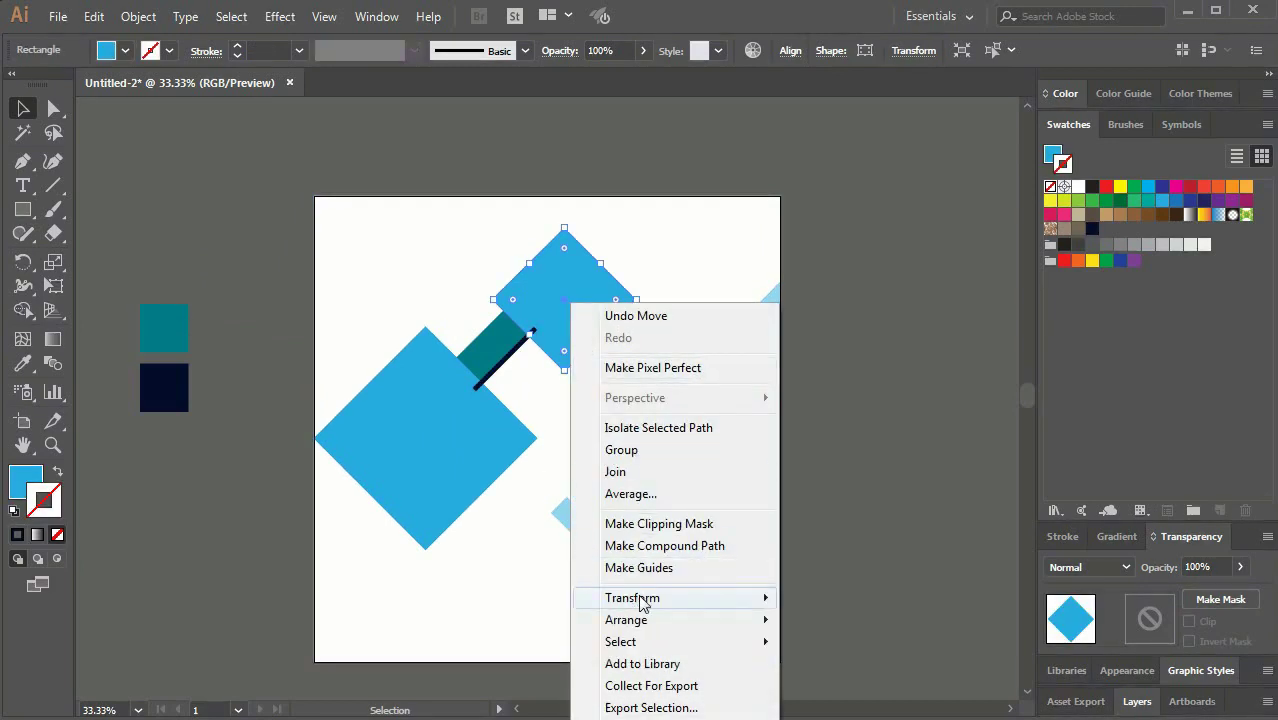
{"action": "left_click", "coordinate": [822, 615]}
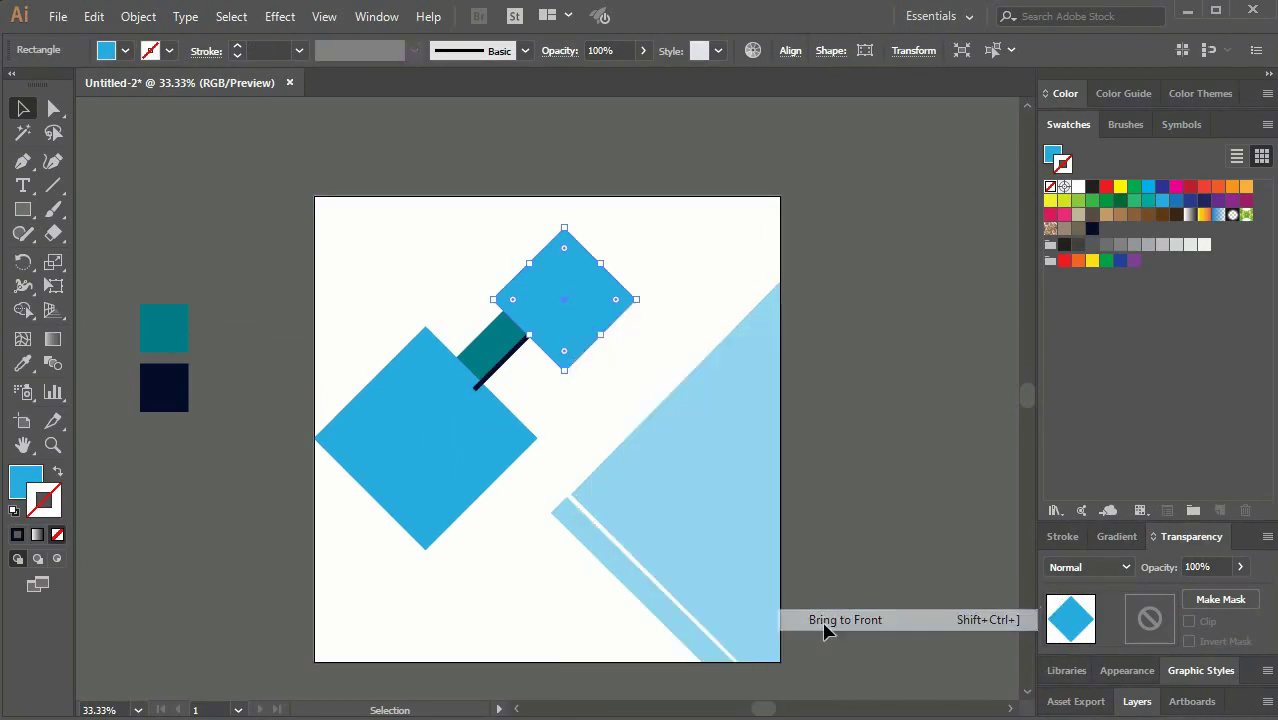
{"action": "left_click", "coordinate": [440, 452]}
{"action": "right_click", "coordinate": [426, 442]}
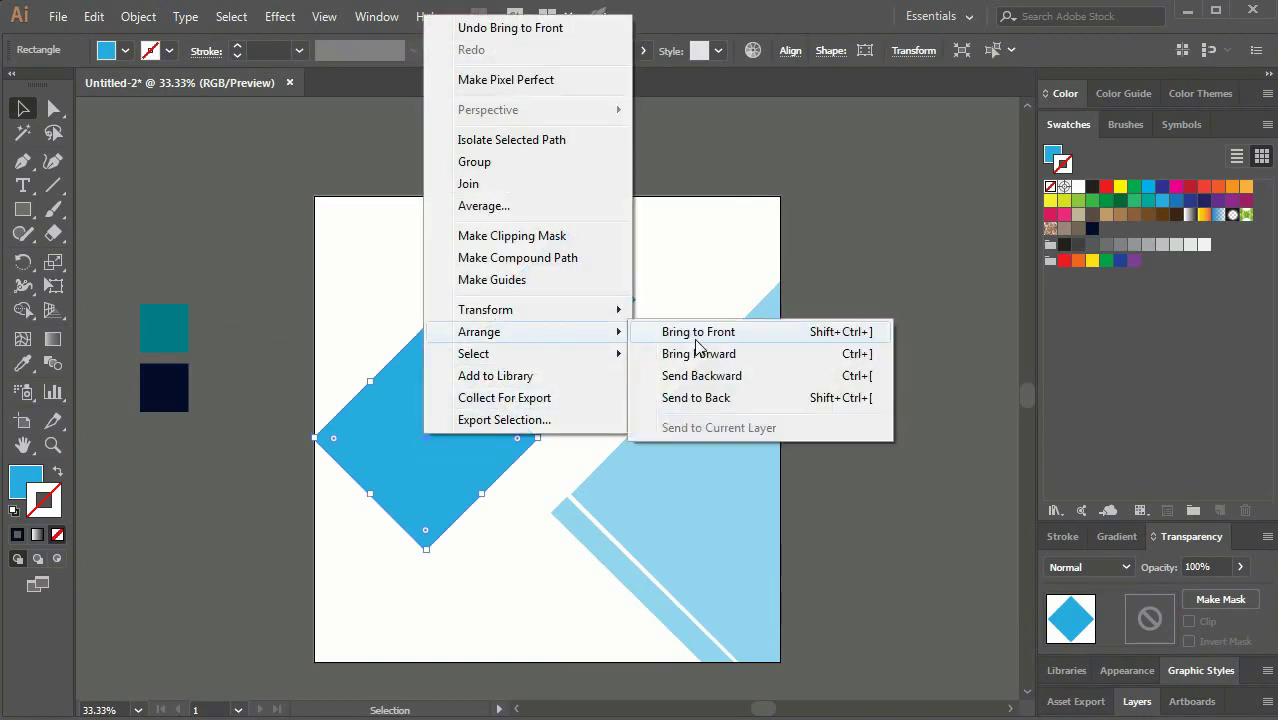
{"action": "left_click", "coordinate": [728, 334]}
Step: Nudge the upper blue diamond slightly up and to the left
{"action": "left_click", "coordinate": [880, 378]}
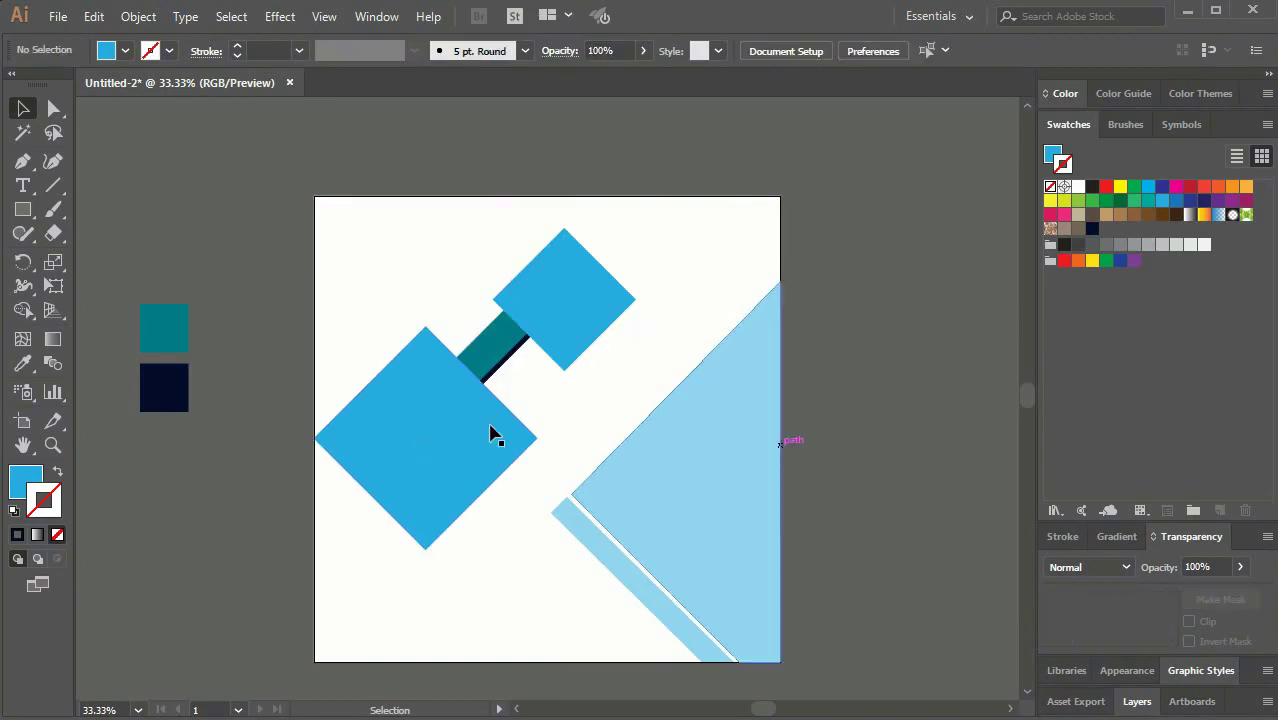
{"action": "left_click_drag", "start_coordinate": [562, 316], "coordinate": [543, 310]}
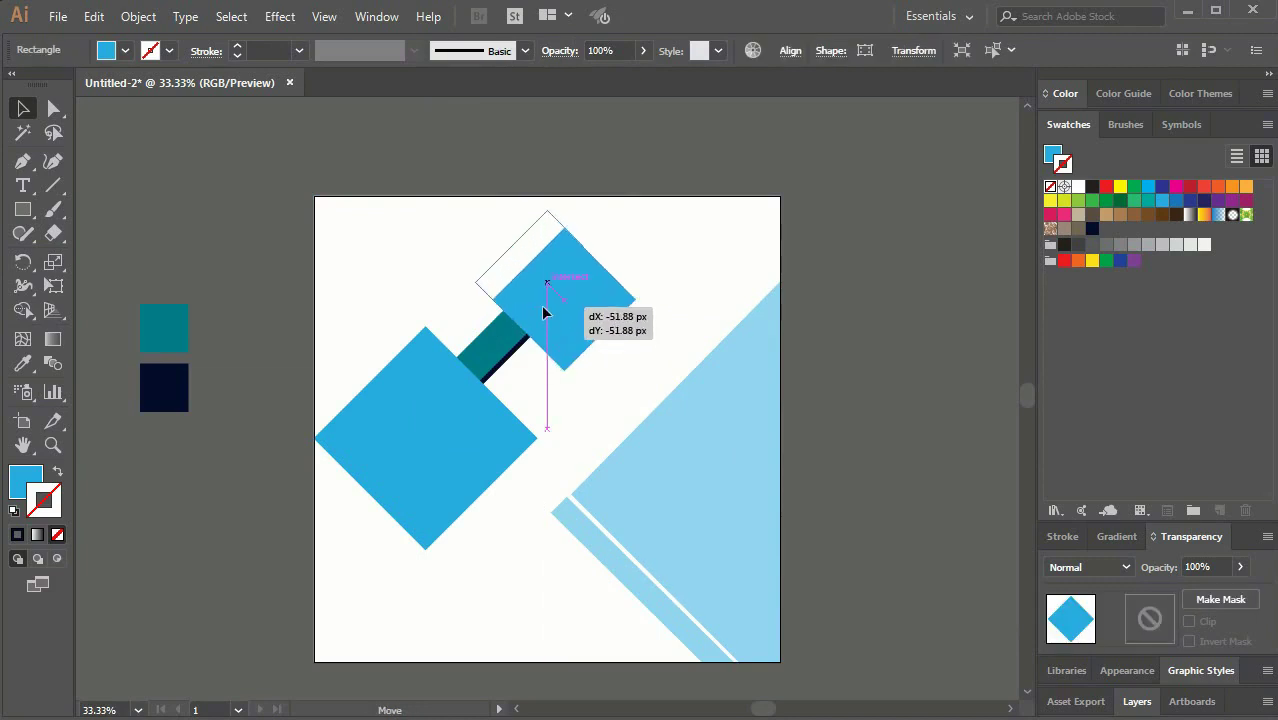
{"action": "left_click_drag", "start_coordinate": [543, 313], "coordinate": [551, 320]}
{"action": "left_click", "coordinate": [214, 234]}
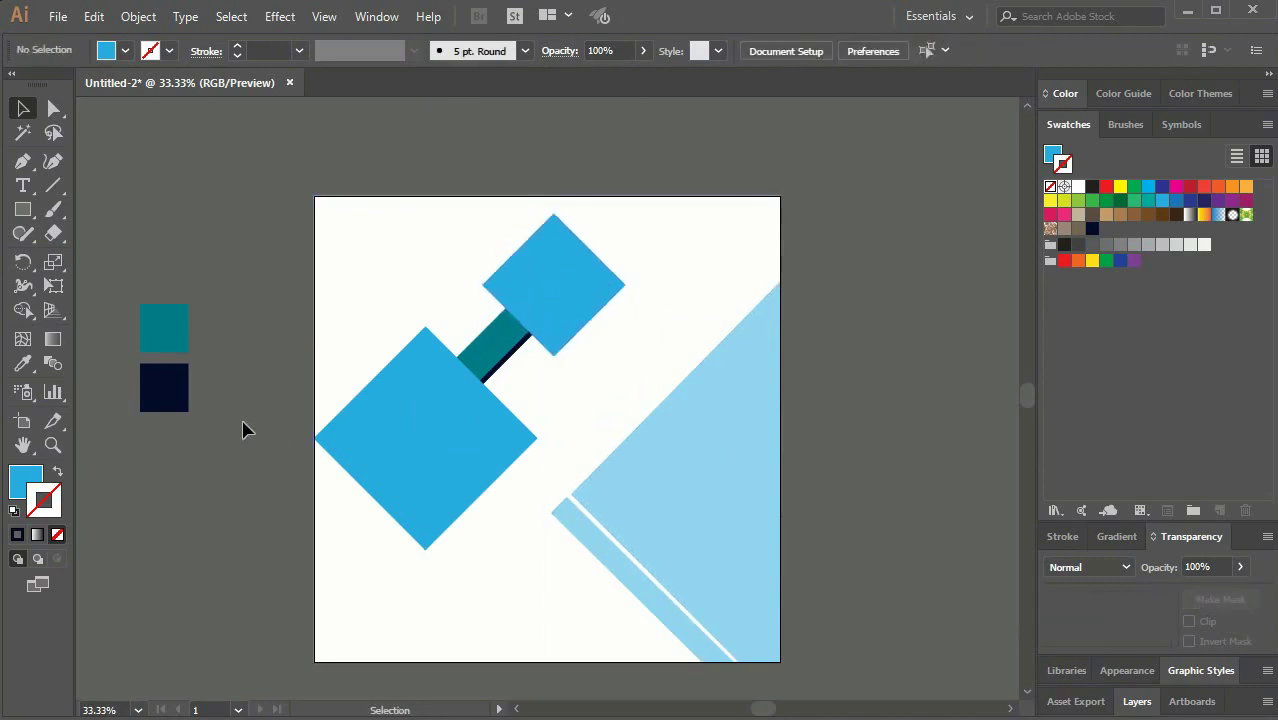
Step: Group the navy line with the teal bar using Ctrl+G
{"action": "scroll", "coordinate": [505, 350], "scroll_direction": "up", "scroll_amount": 4}
{"action": "left_click", "coordinate": [242, 248]}
{"action": "left_click", "coordinate": [271, 257], "text": "shift"}
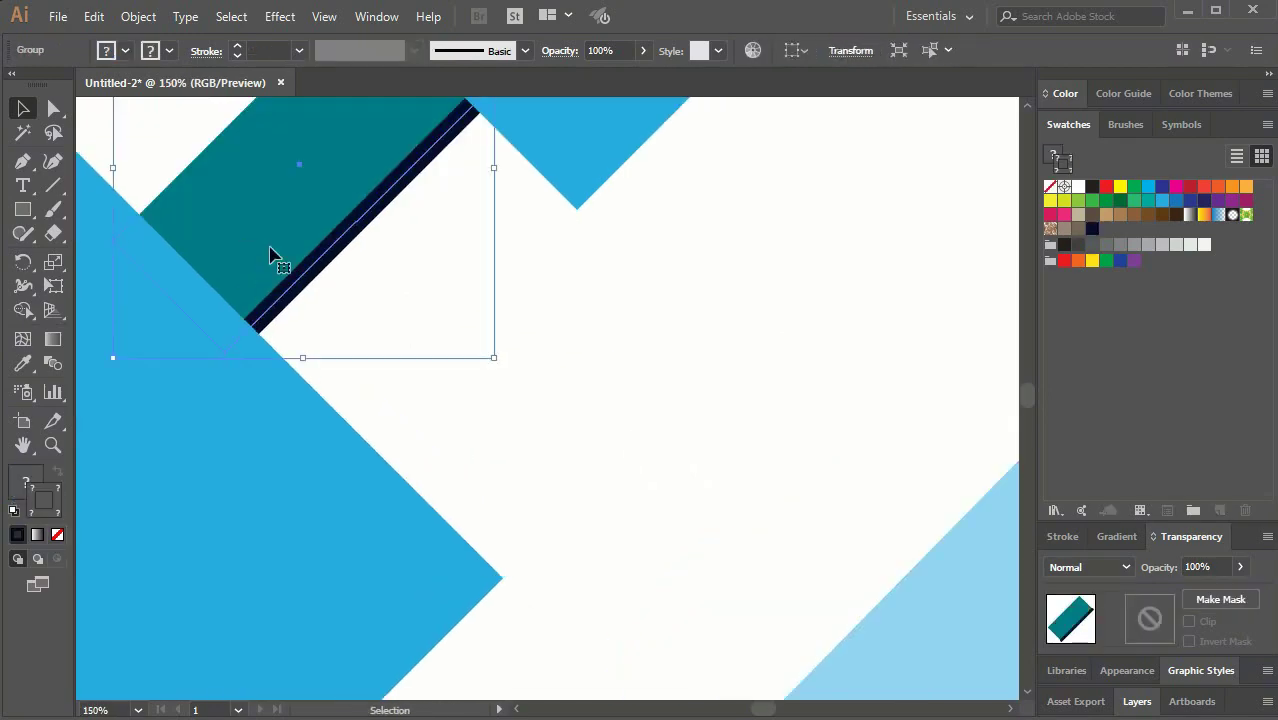
{"action": "key", "text": "ctrl+g"}
{"action": "scroll", "coordinate": [370, 320], "scroll_direction": "down", "scroll_amount": 3}
{"action": "left_click", "coordinate": [616, 328]}
{"action": "left_click", "coordinate": [200, 297]}
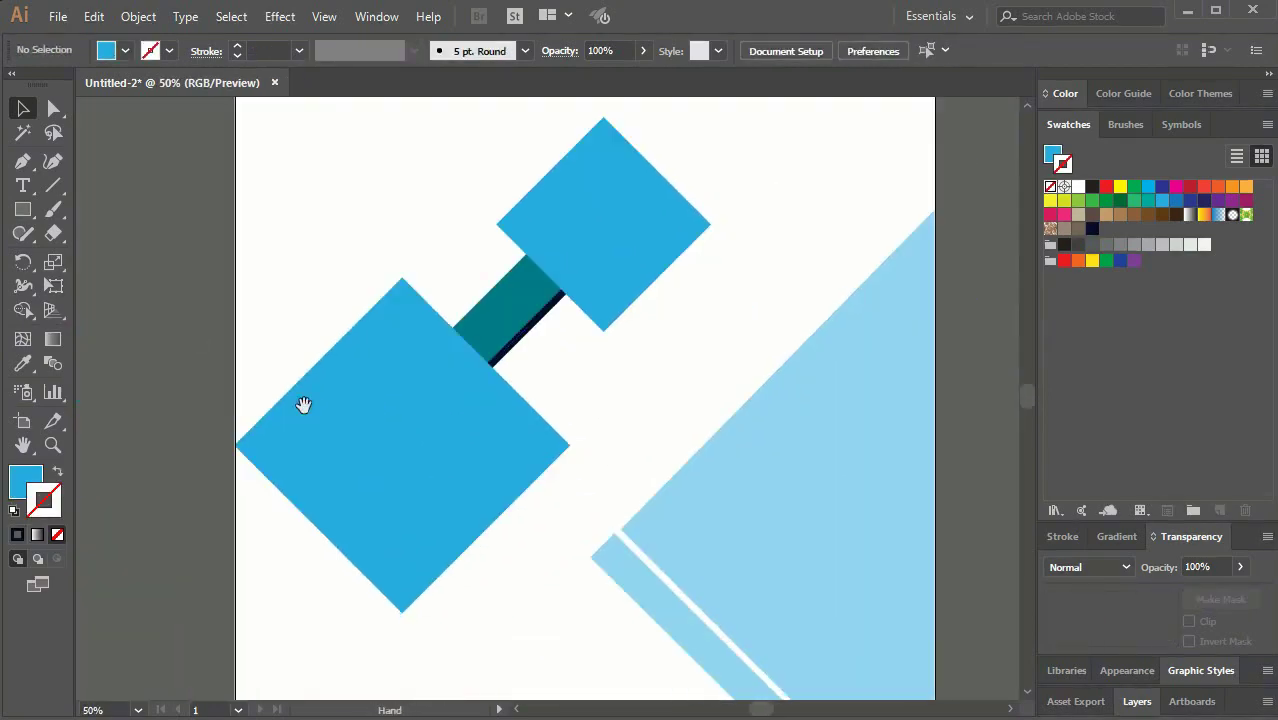
{"action": "scroll", "coordinate": [302, 402], "scroll_direction": "down", "scroll_amount": 1}
Step: Embed the placed photo, shrink it, and move it over the large blue diamond
{"action": "left_click", "coordinate": [338, 51]}
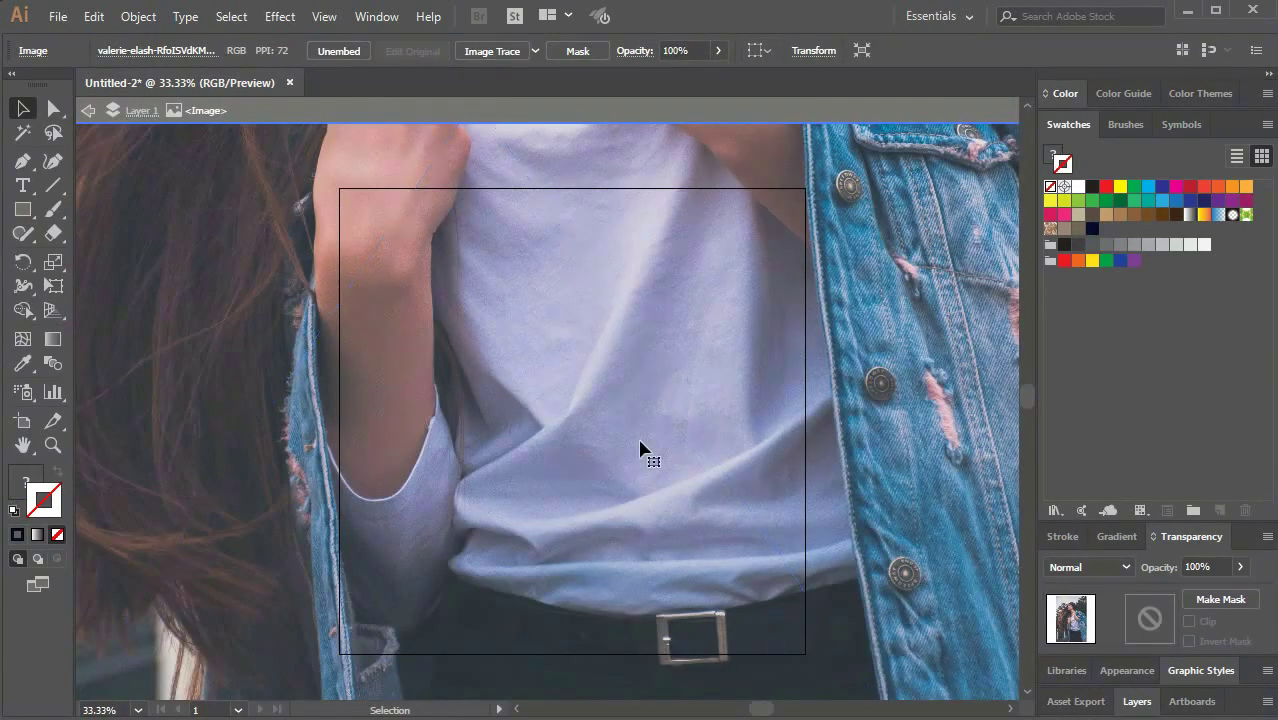
{"action": "scroll", "coordinate": [672, 469], "scroll_direction": "down", "scroll_amount": 3}
{"action": "left_click_drag", "start_coordinate": [379, 148], "coordinate": [490, 310]}
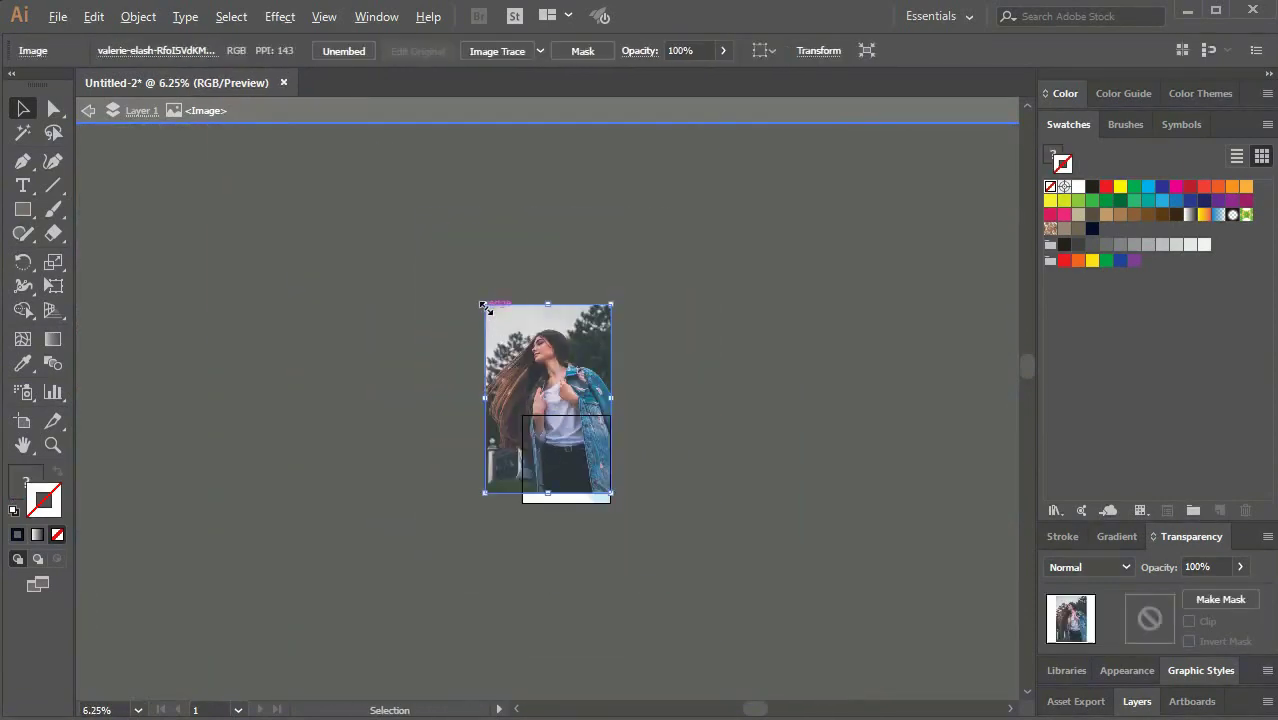
{"action": "left_click", "coordinate": [491, 313]}
{"action": "key", "text": "ctrl+plus"}
{"action": "key", "text": "ctrl+plus"}
{"action": "key", "text": "ctrl+plus"}
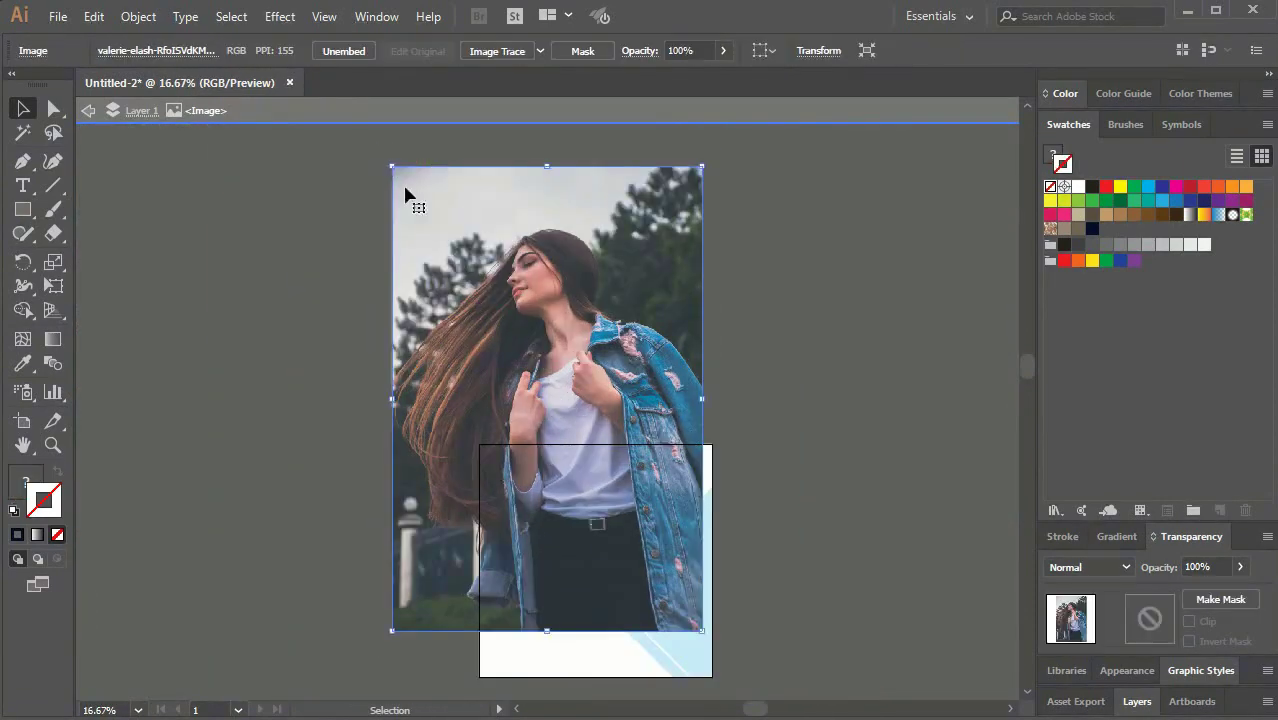
{"action": "left_click_drag", "start_coordinate": [387, 173], "coordinate": [497, 322]}
{"action": "key", "text": "ctrl+plus"}
{"action": "left_click", "coordinate": [880, 322]}
{"action": "scroll", "coordinate": [557, 226], "scroll_direction": "down", "scroll_amount": 3}
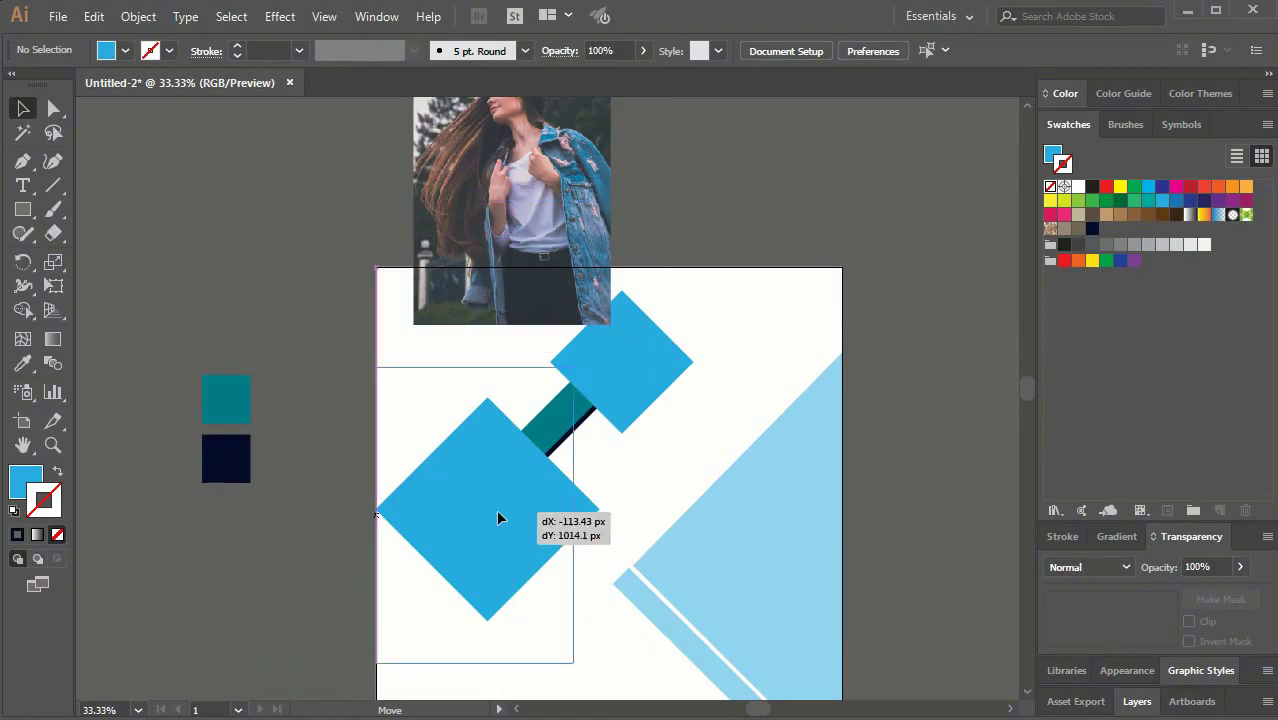
{"action": "left_click_drag", "start_coordinate": [557, 226], "coordinate": [496, 509]}
Step: Bring the large blue diamond in front of the photo at 64% opacity
{"action": "left_click", "coordinate": [590, 512]}
{"action": "right_click", "coordinate": [590, 512]}
{"action": "mouse_move", "coordinate": [644, 405]}
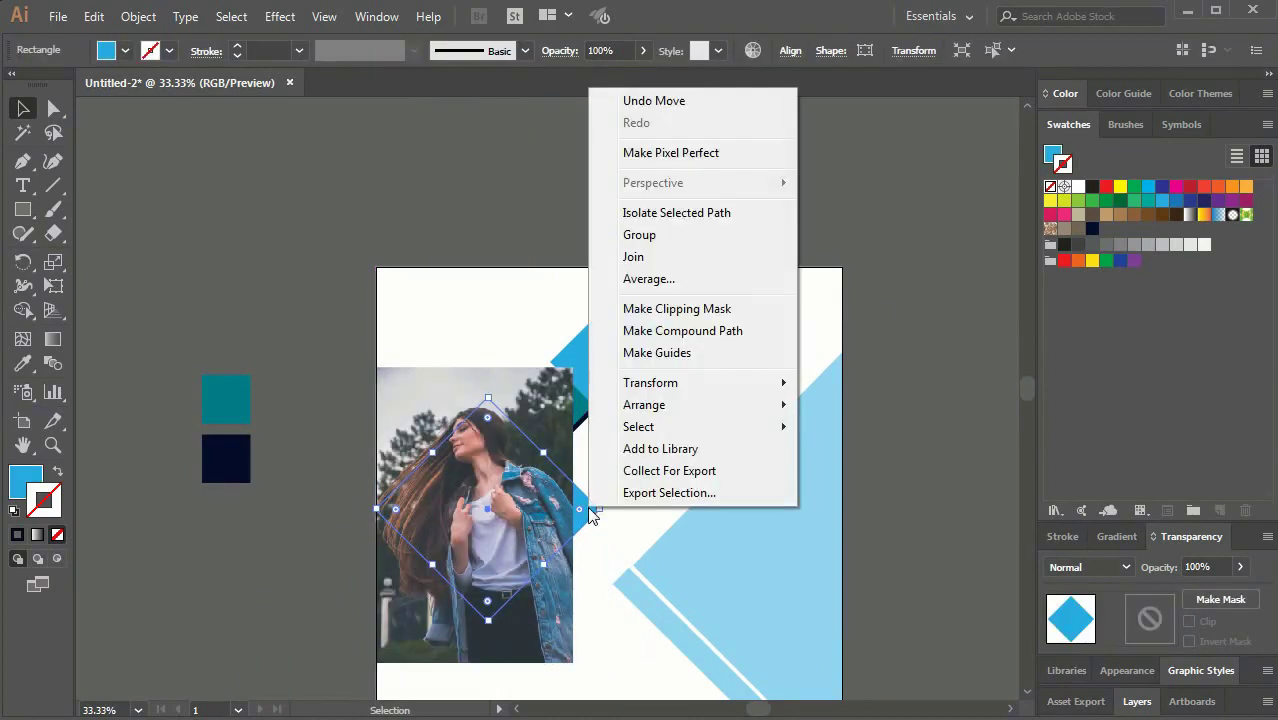
{"action": "left_click", "coordinate": [861, 405]}
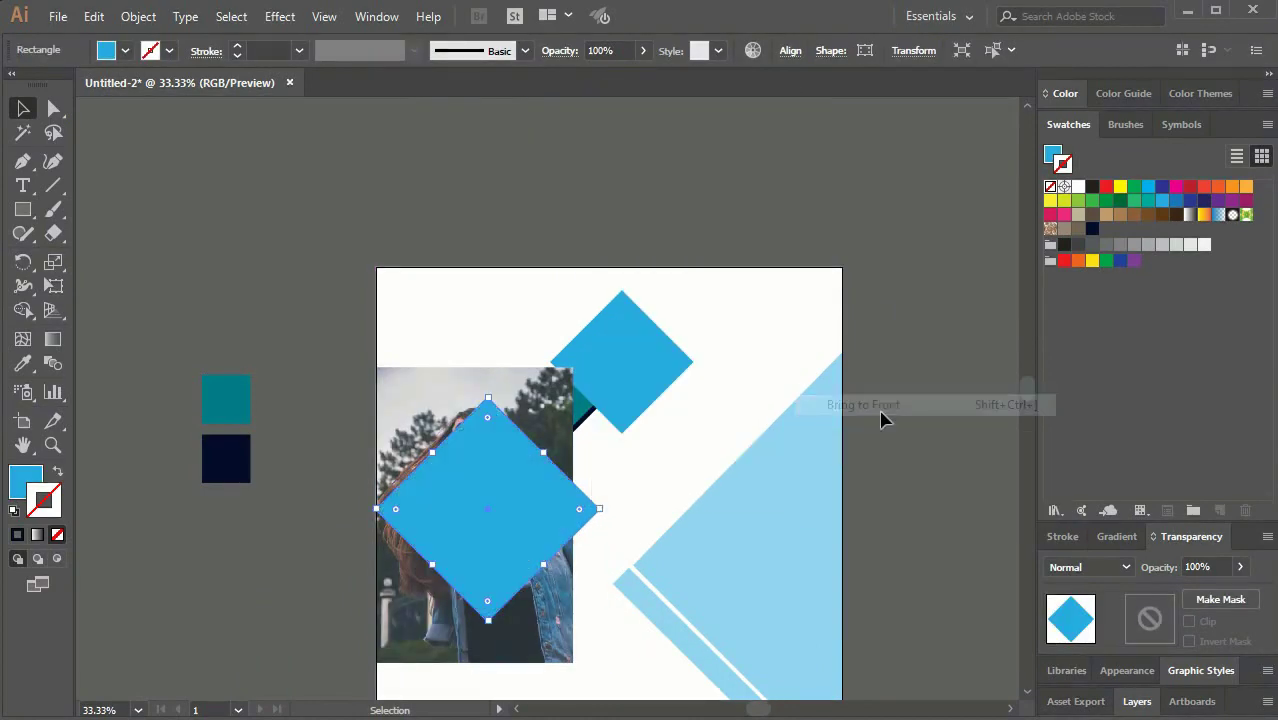
{"action": "left_click", "coordinate": [1238, 567]}
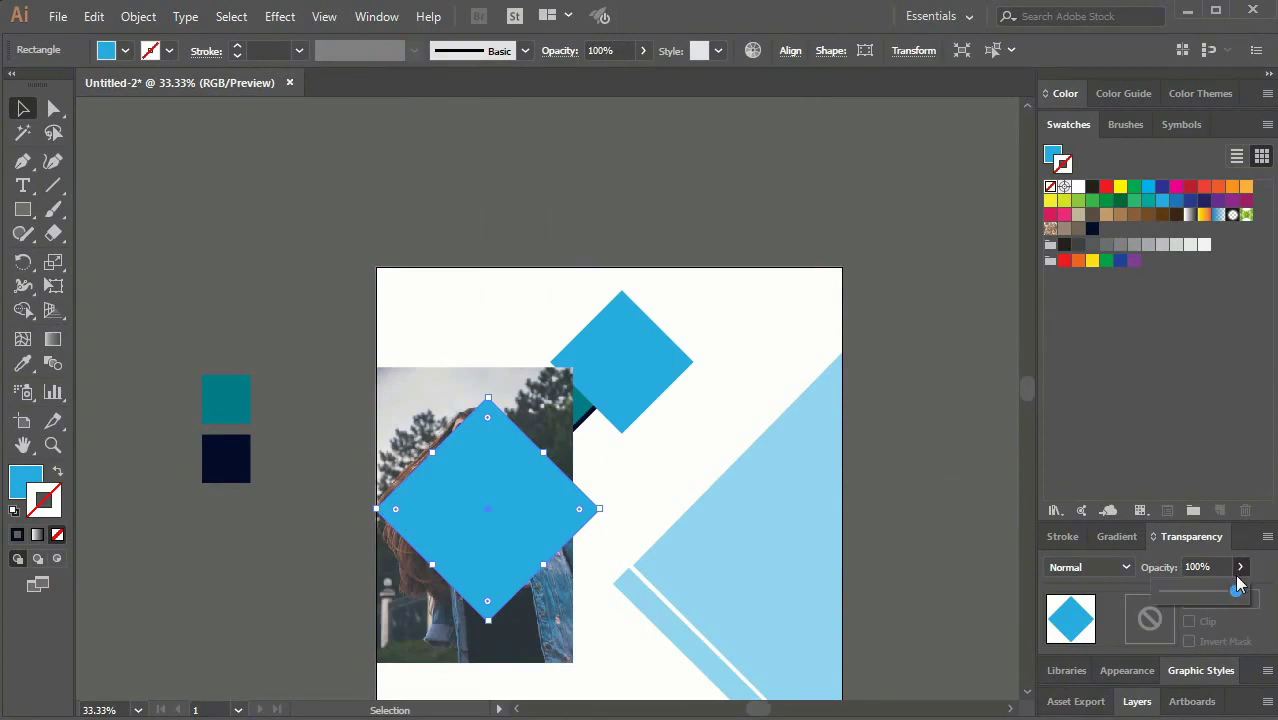
{"action": "left_click_drag", "start_coordinate": [1224, 598], "coordinate": [1205, 595]}
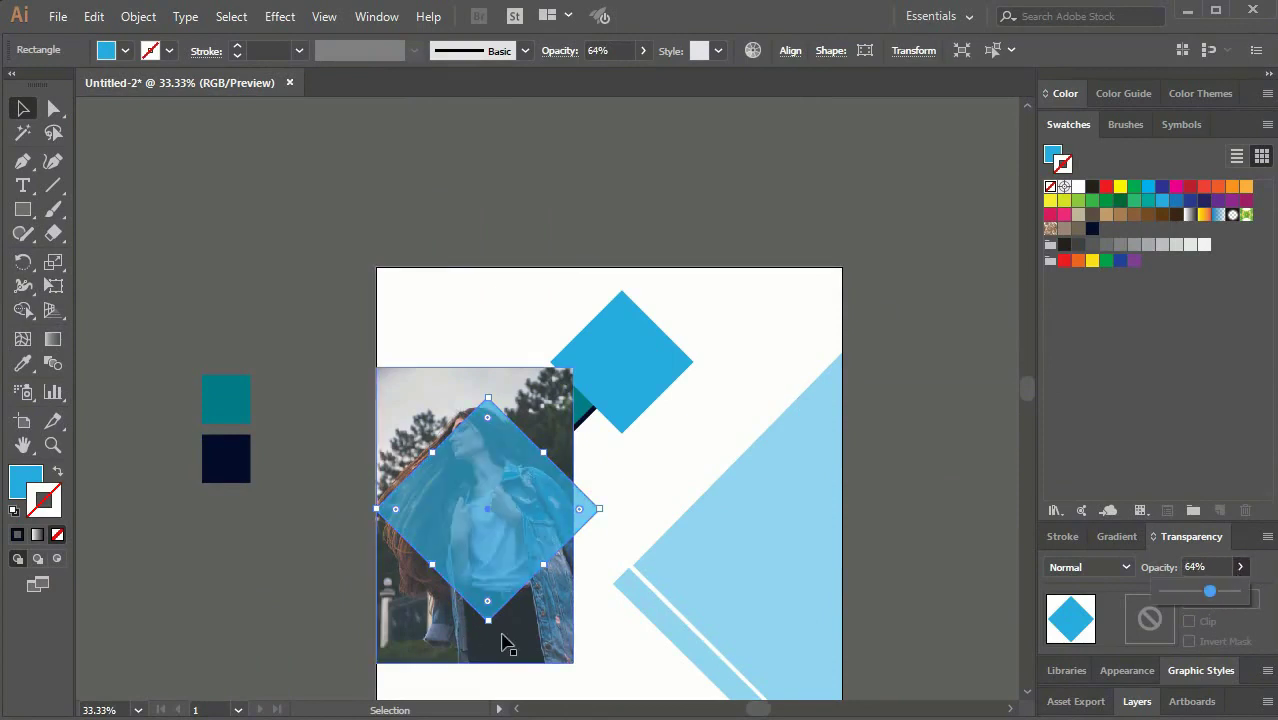
Step: Fit the photo behind the diamond and clip it into the diamond shape
{"action": "left_click", "coordinate": [541, 637]}
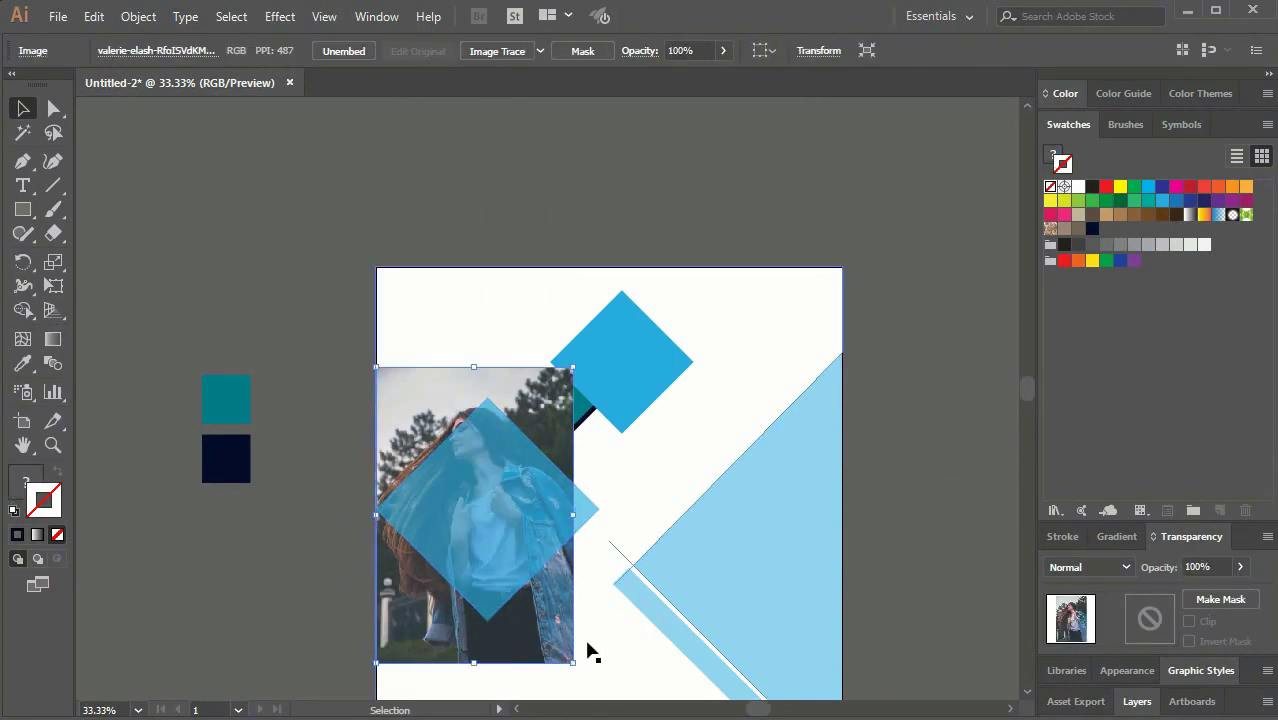
{"action": "key", "text": "ctrl+minus"}
{"action": "left_click_drag", "start_coordinate": [620, 508], "coordinate": [640, 537]}
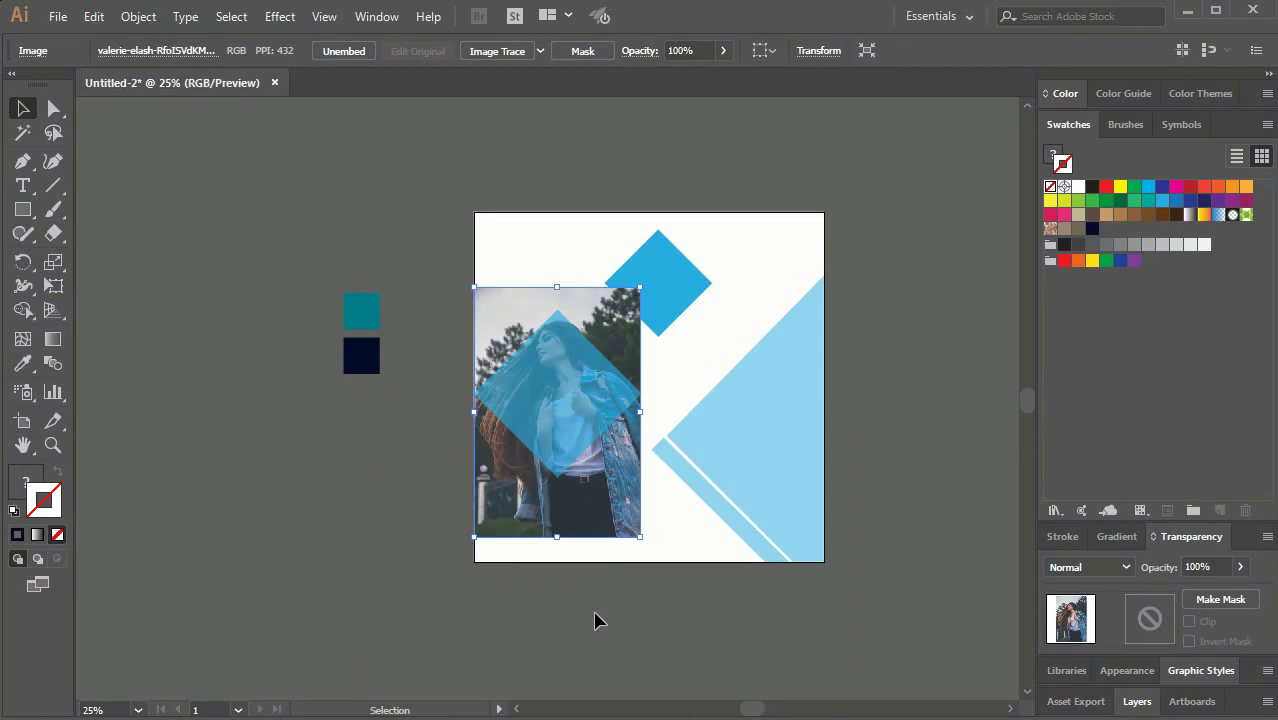
{"action": "left_click_drag", "start_coordinate": [607, 512], "coordinate": [607, 520]}
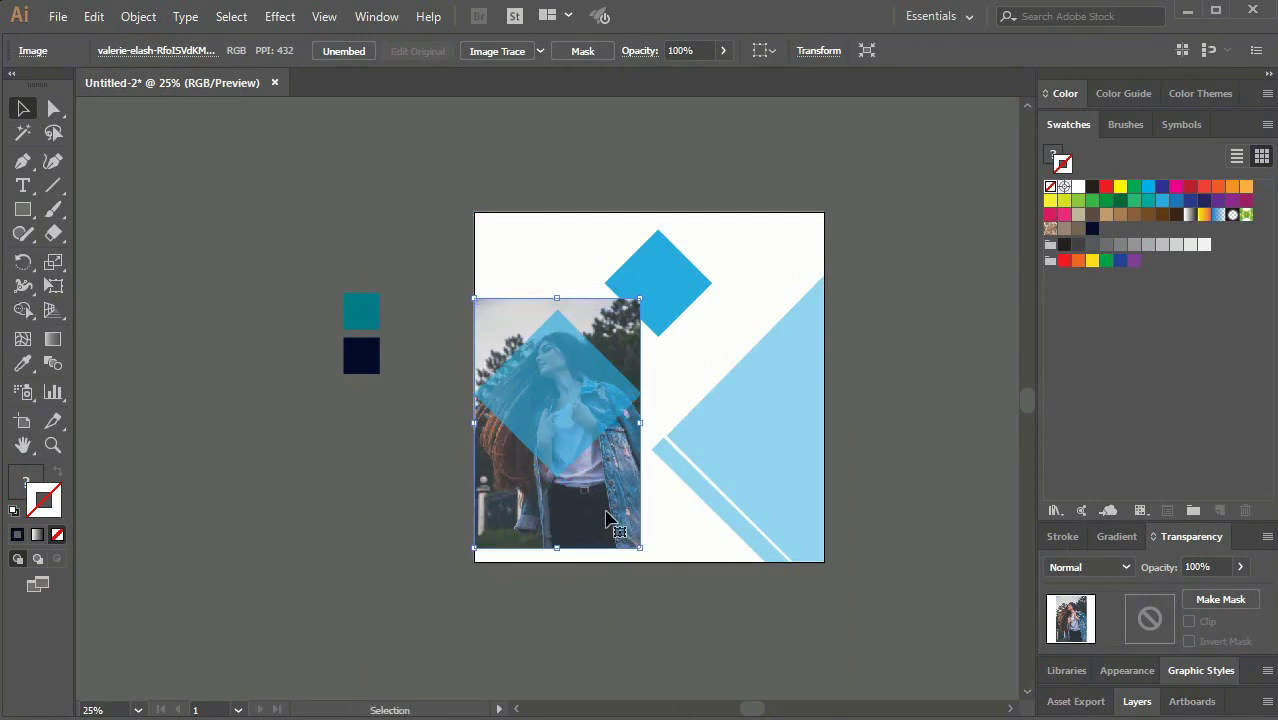
{"action": "left_click", "coordinate": [590, 385]}
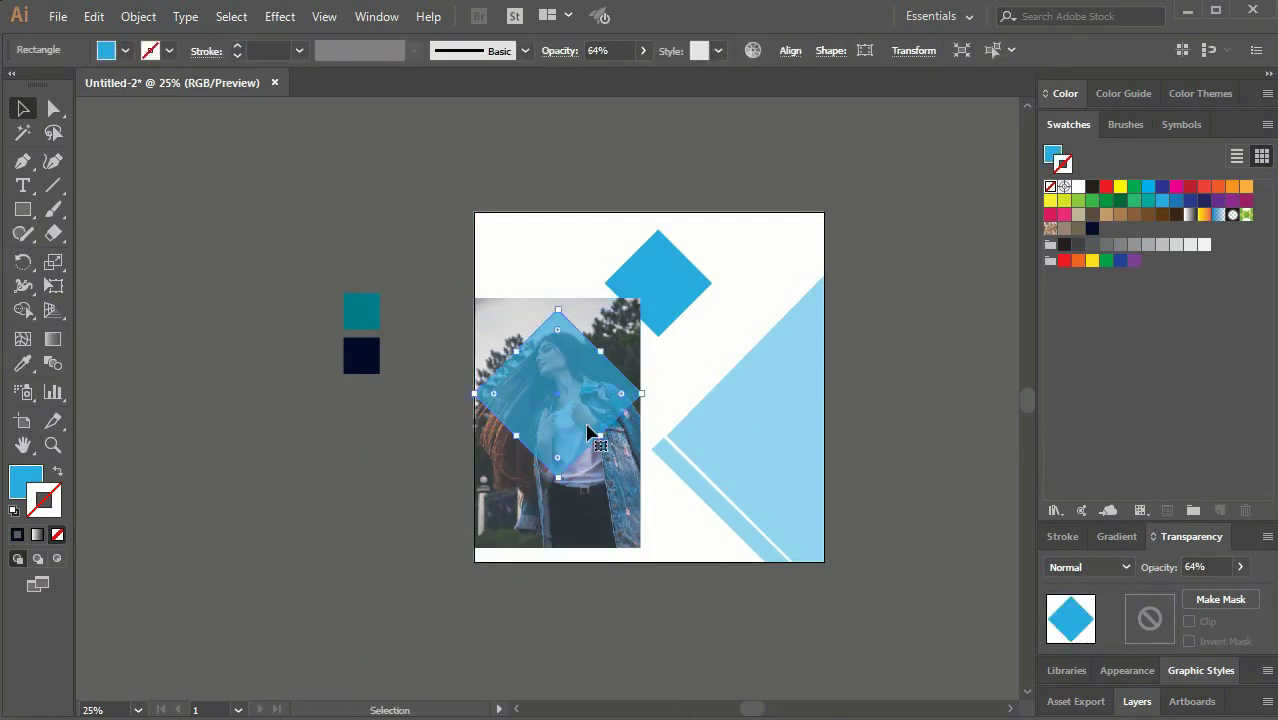
{"action": "left_click", "coordinate": [597, 528], "text": "shift"}
{"action": "right_click", "coordinate": [567, 445]}
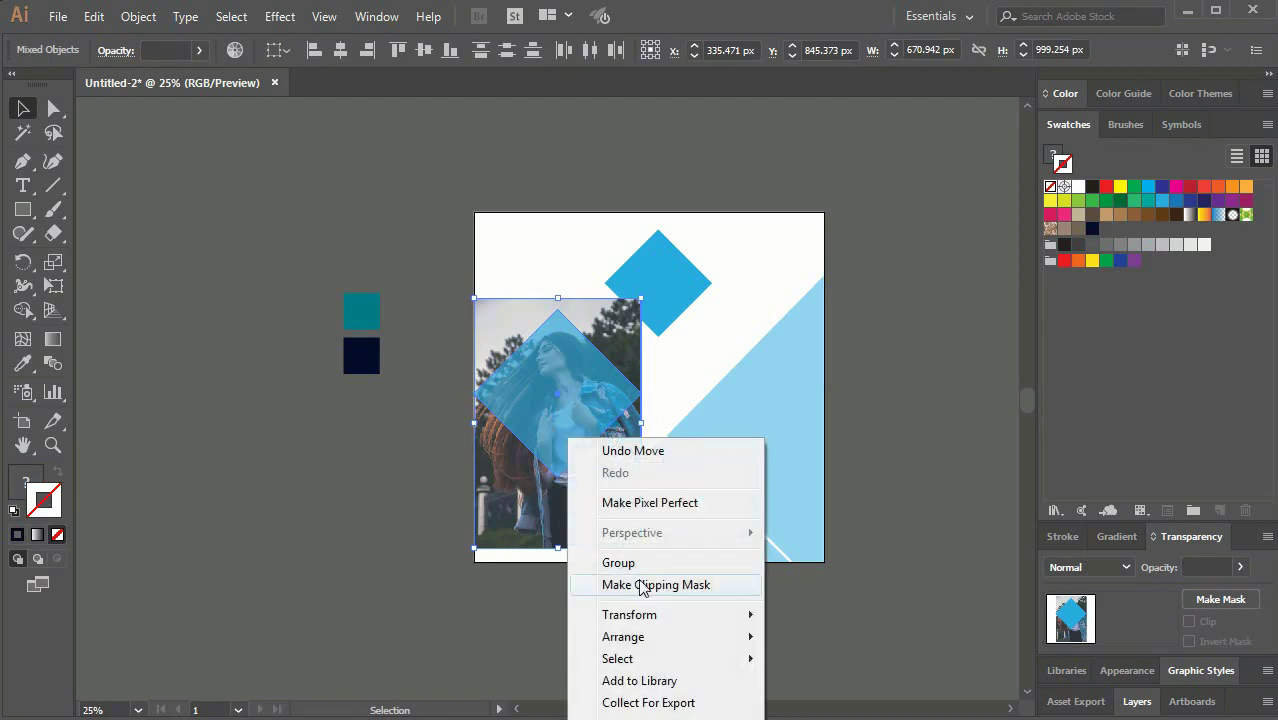
{"action": "left_click", "coordinate": [642, 583]}
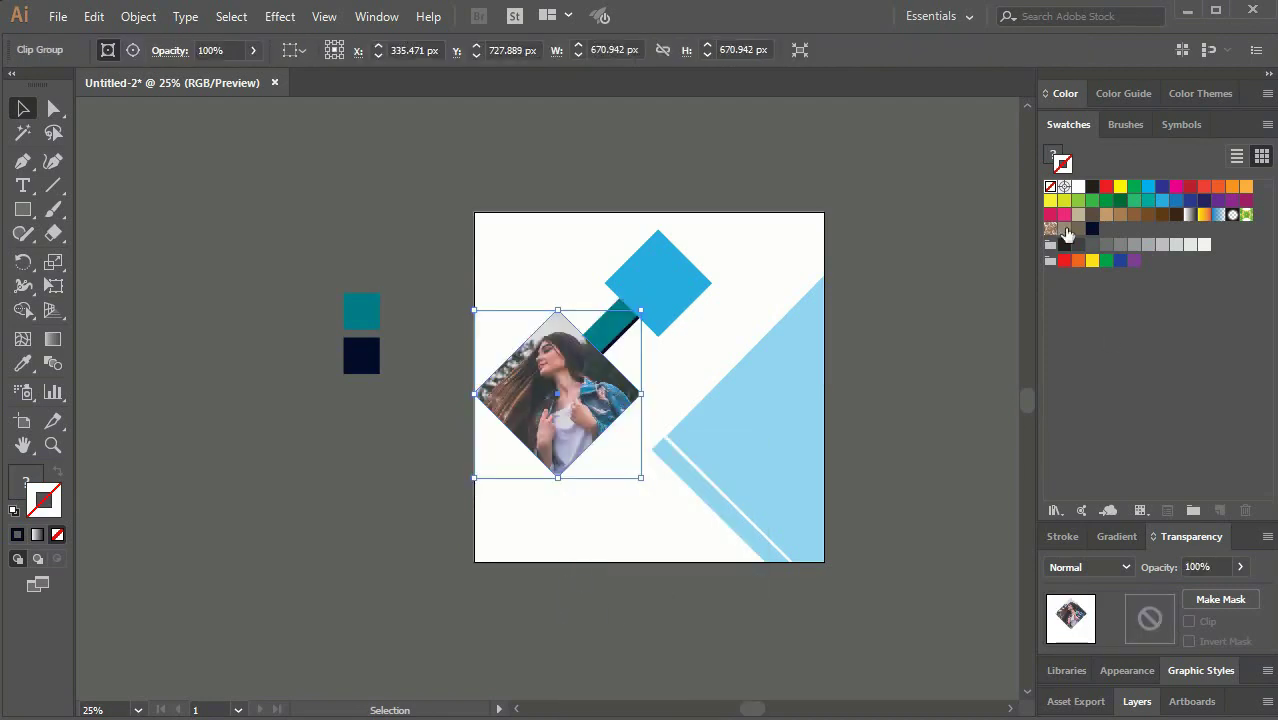
Step: Give the diamond photo a thick white stroke border
{"action": "left_click", "coordinate": [1079, 189]}
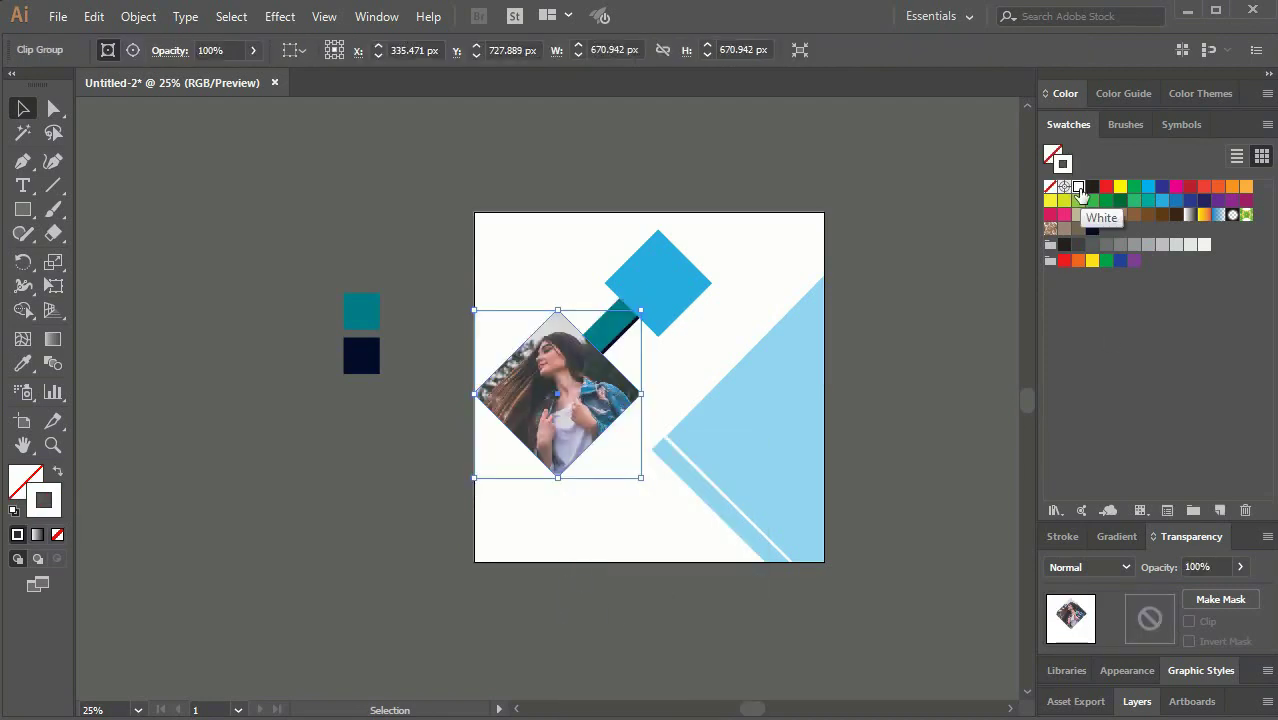
{"action": "left_click", "coordinate": [1062, 537]}
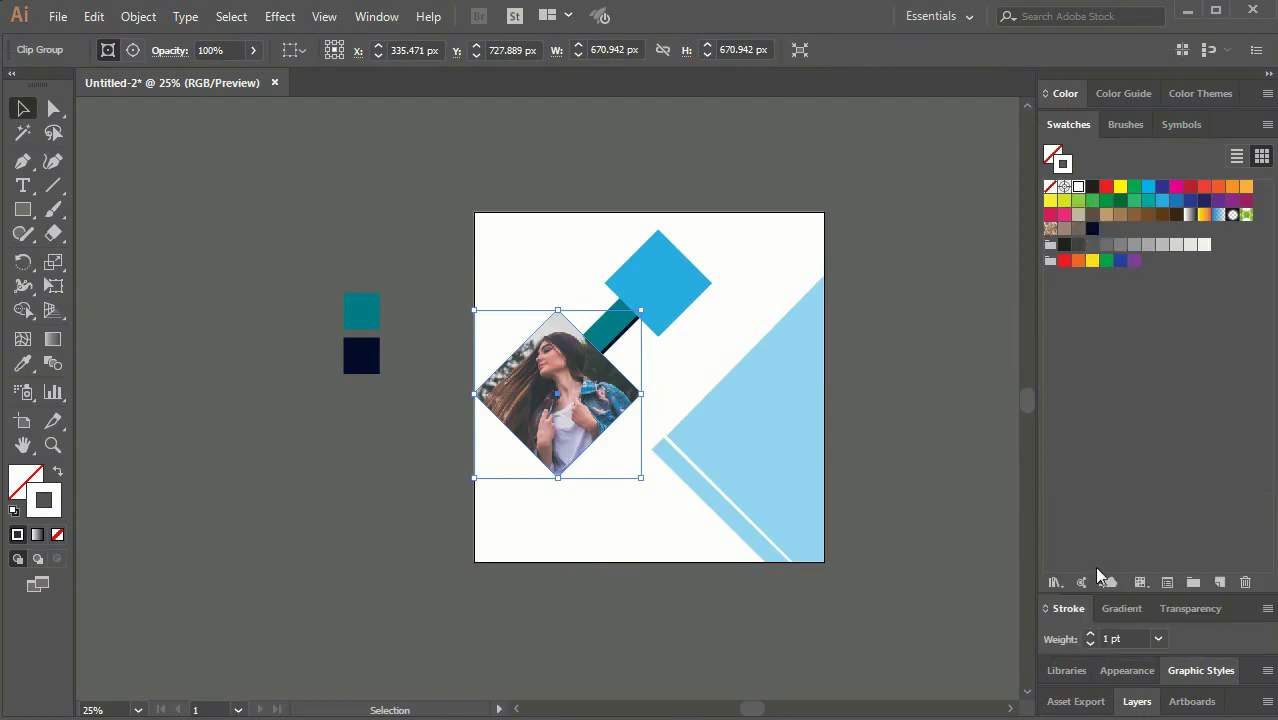
{"action": "left_click", "coordinate": [1091, 636]}
{"action": "left_click", "coordinate": [1091, 636]}
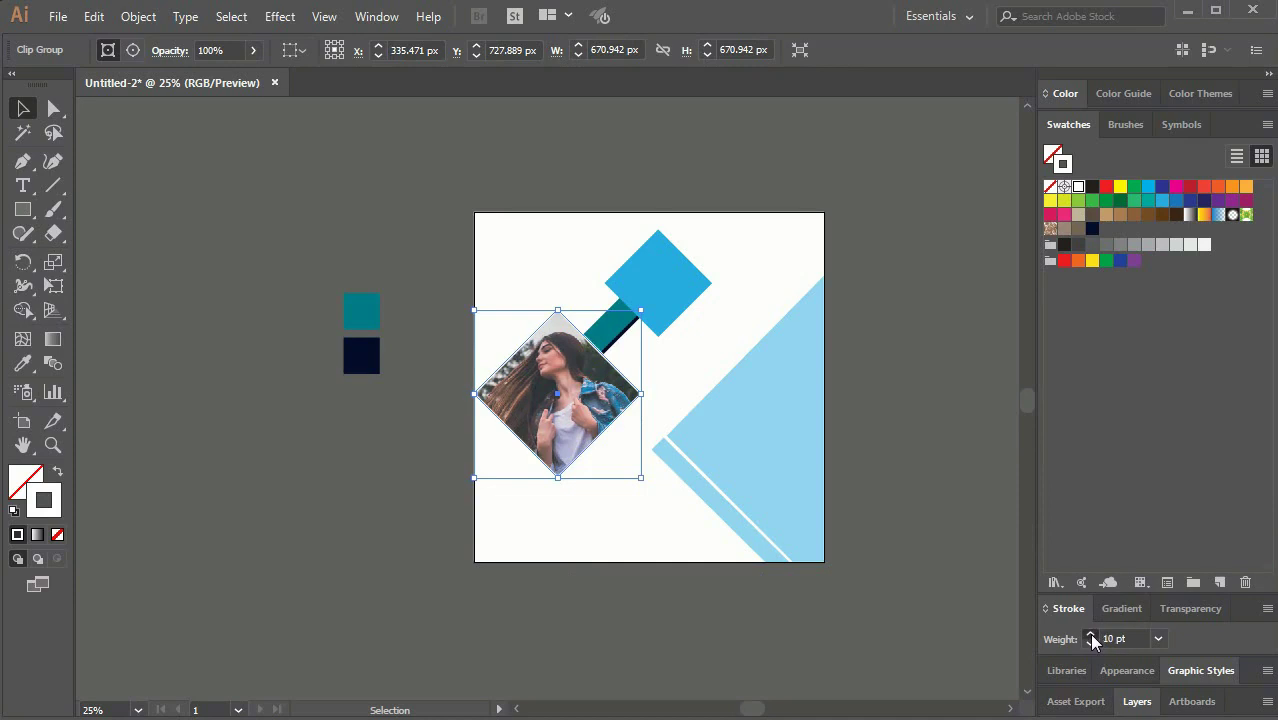
{"action": "left_click", "coordinate": [858, 636]}
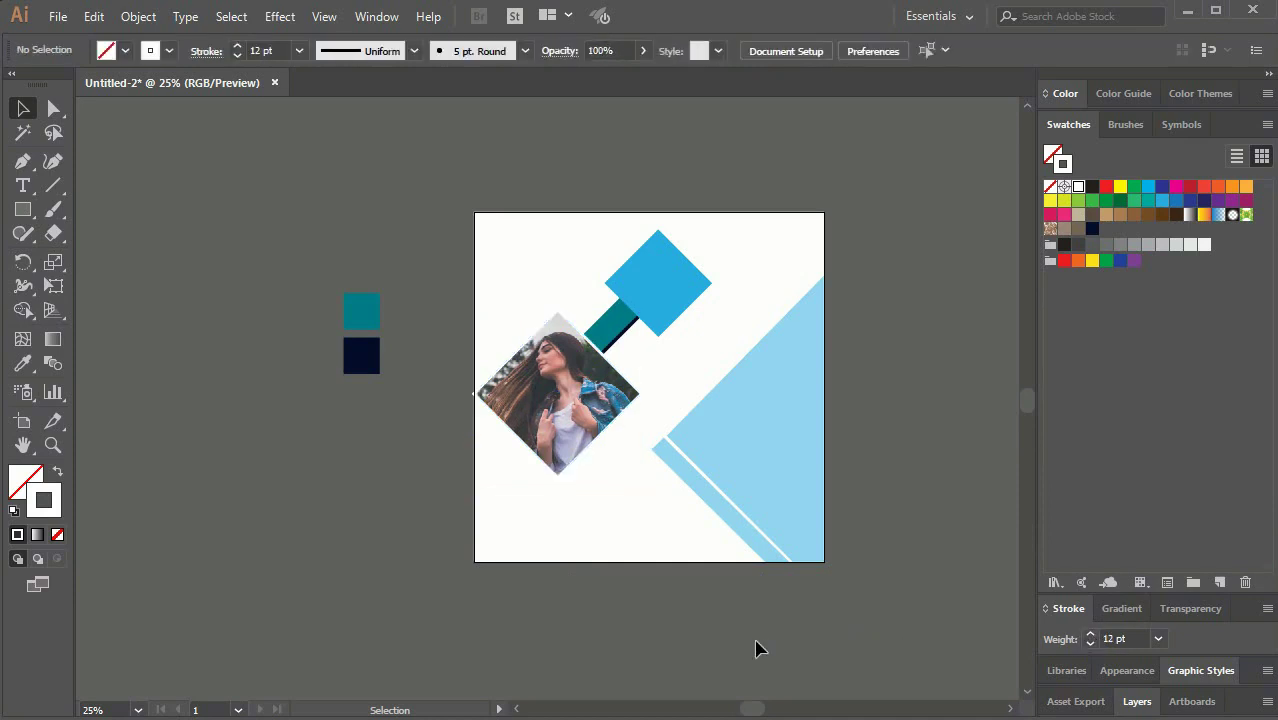
Step: Apply a Stylize drop shadow to the diamond photo with default settings
{"action": "left_click", "coordinate": [622, 418]}
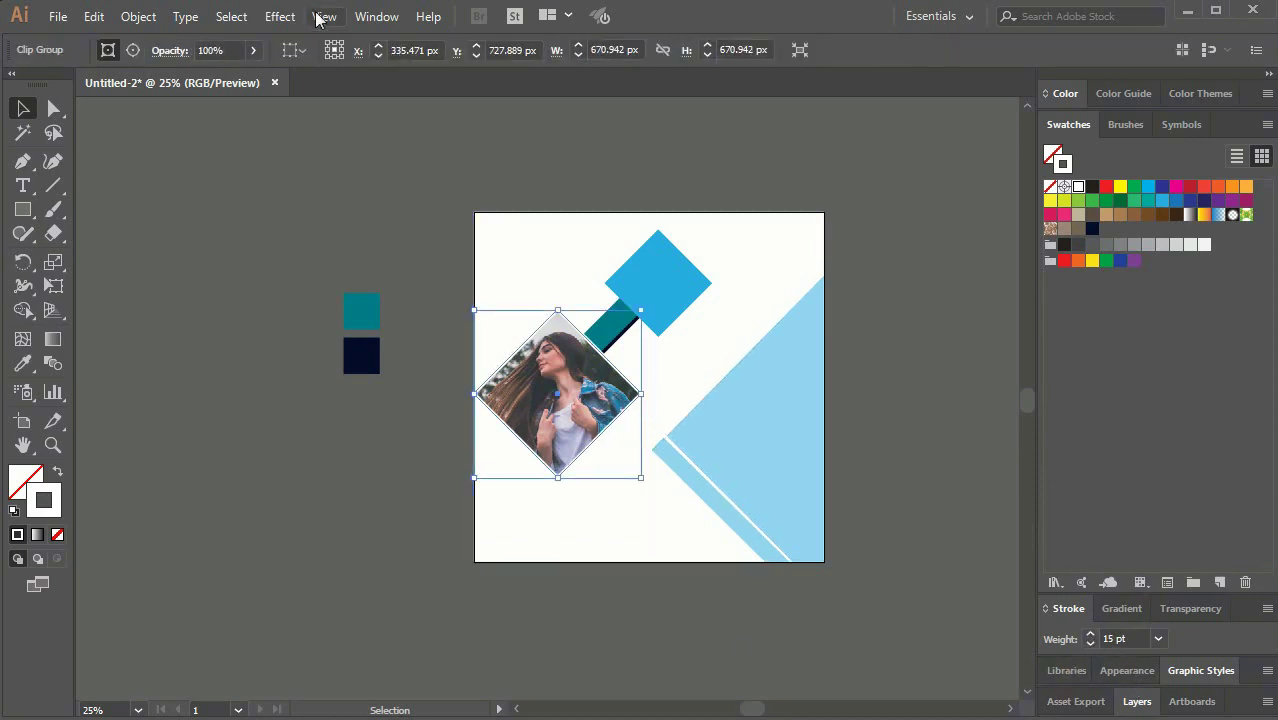
{"action": "left_click", "coordinate": [280, 17]}
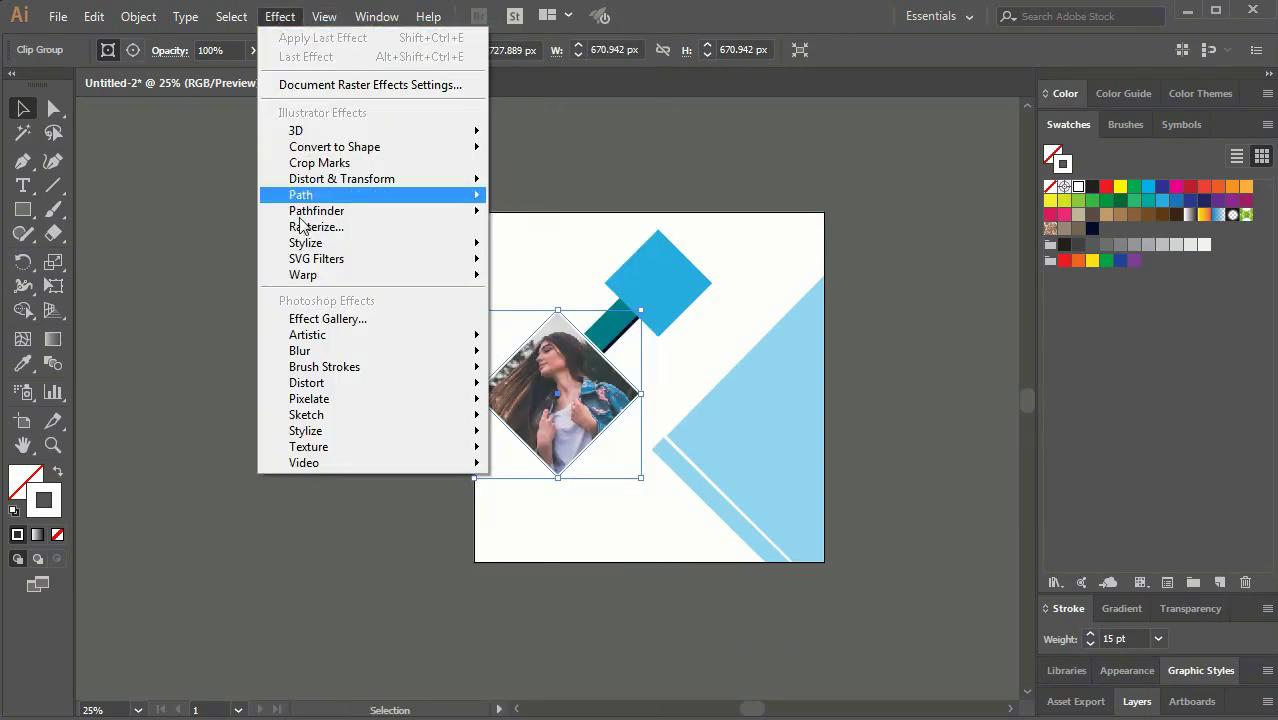
{"action": "mouse_move", "coordinate": [306, 243]}
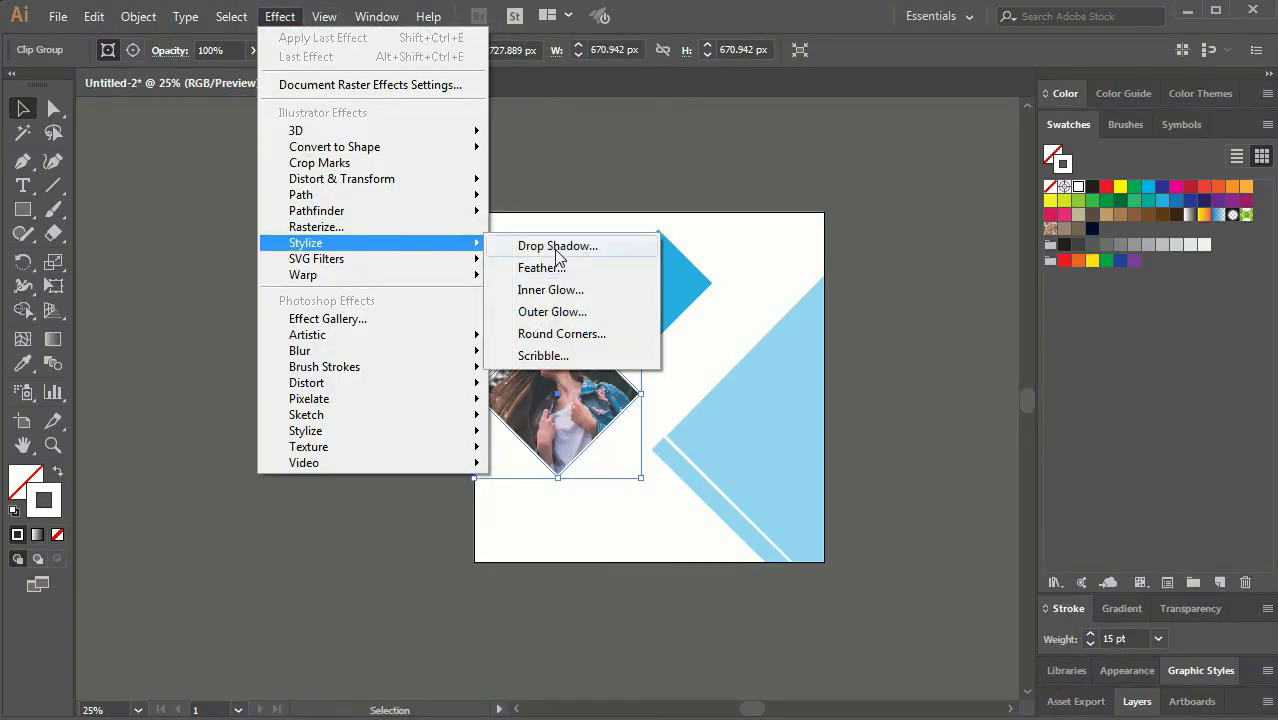
{"action": "left_click", "coordinate": [556, 247]}
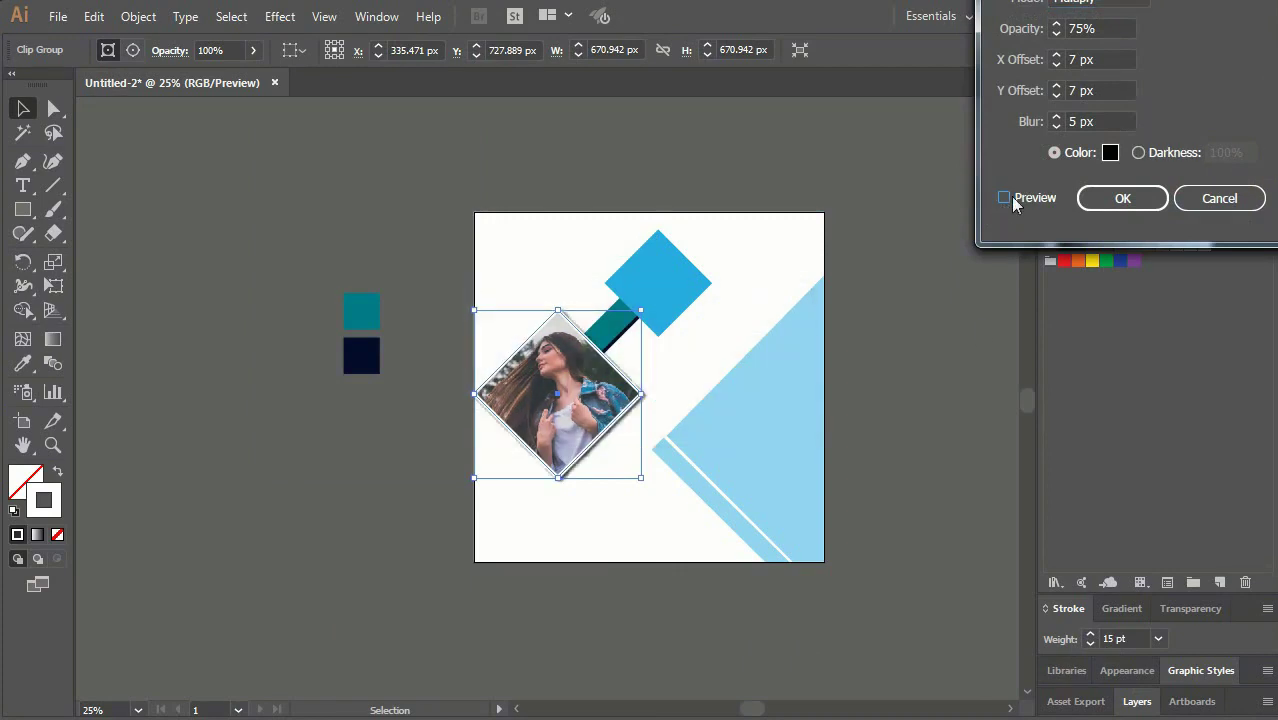
{"action": "left_click", "coordinate": [1123, 199]}
{"action": "left_click", "coordinate": [755, 602]}
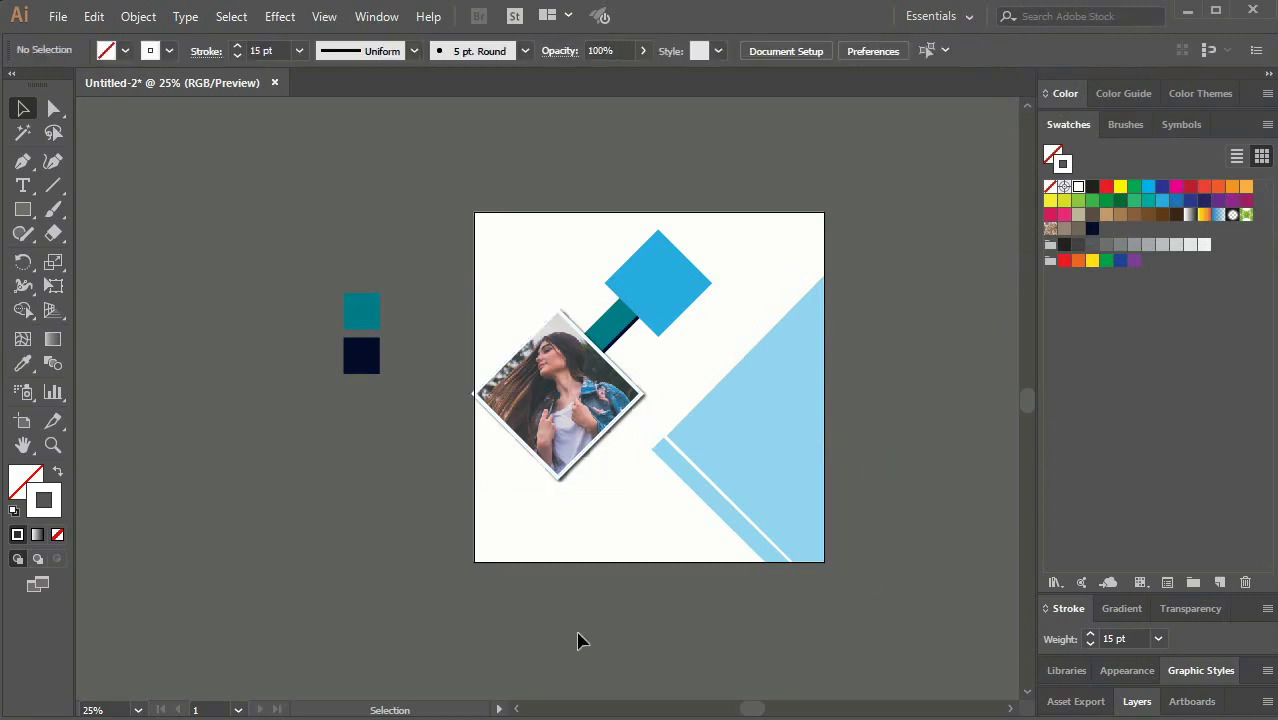
{"action": "key", "text": "ctrl+equal"}
{"action": "key", "text": "ctrl+equal"}
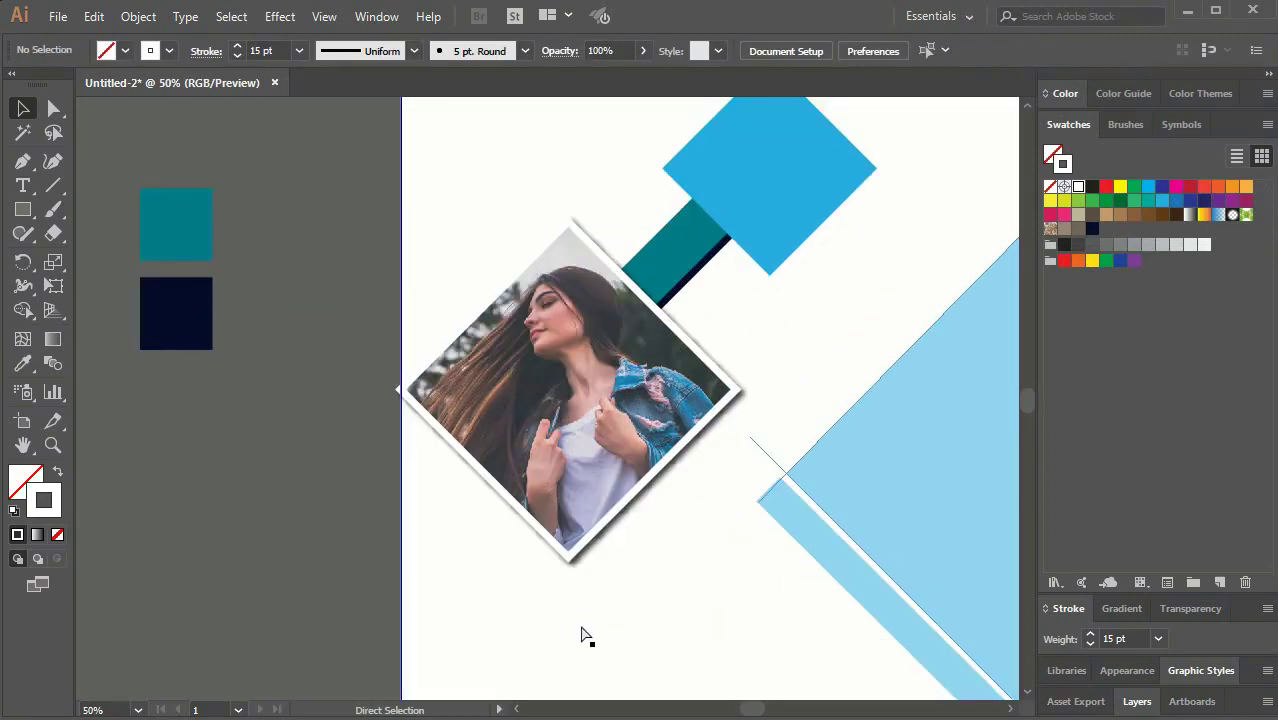
Step: Undo an accidental photo move and bring the upper blue diamond in front of the sunset photo
{"action": "key", "text": "ctrl+minus"}
{"action": "left_click_drag", "start_coordinate": [502, 423], "coordinate": [510, 419]}
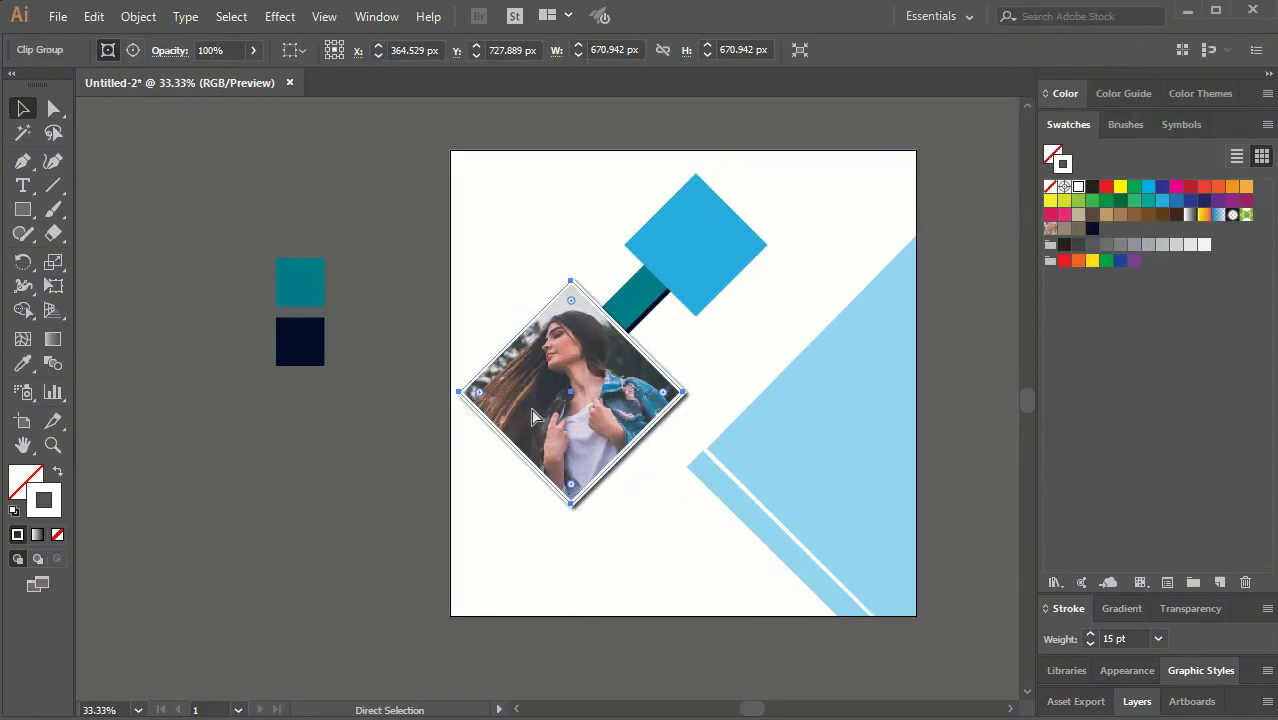
{"action": "key", "text": "ctrl+z"}
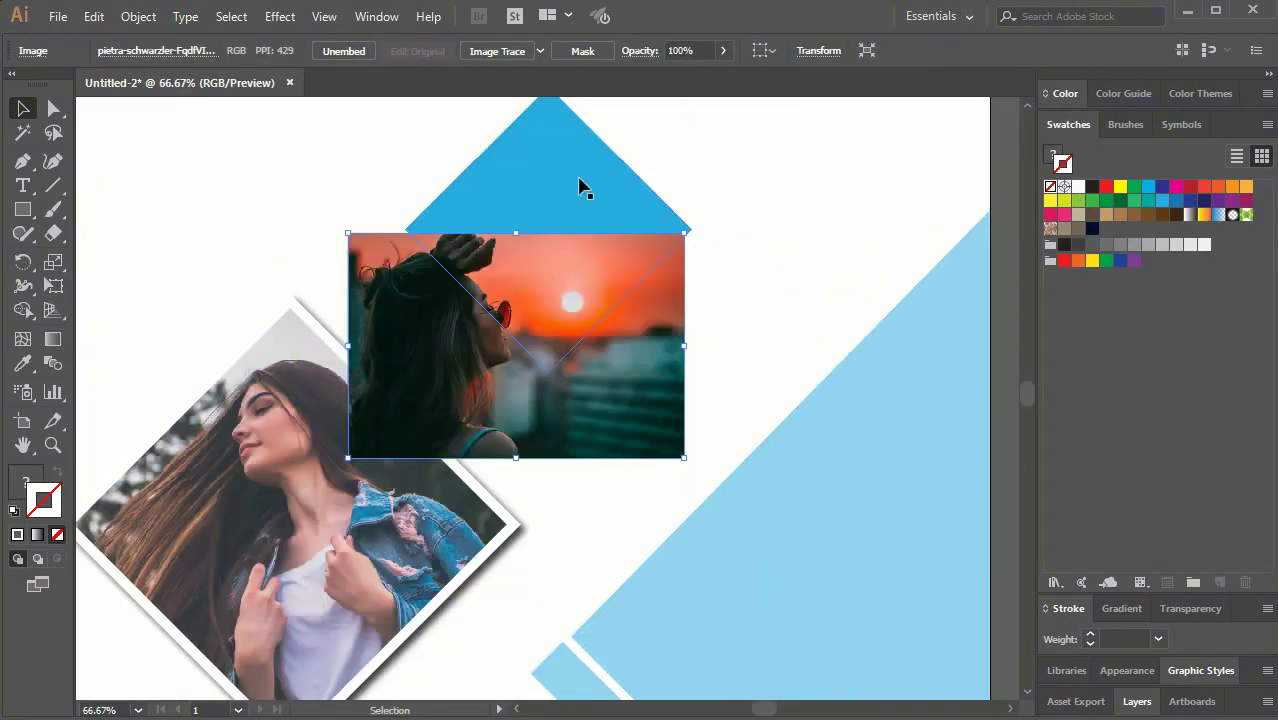
{"action": "left_click", "coordinate": [580, 187]}
{"action": "right_click", "coordinate": [545, 175]}
{"action": "left_click", "coordinate": [807, 491]}
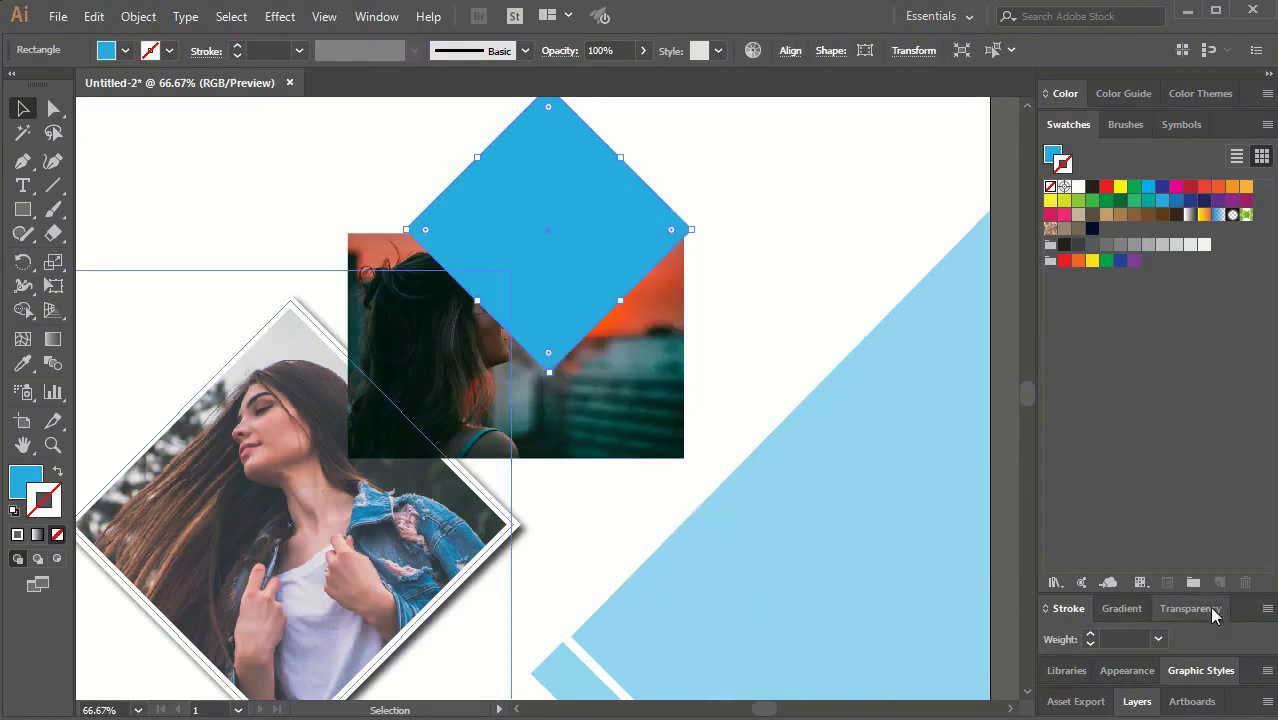
{"action": "left_click", "coordinate": [1190, 608]}
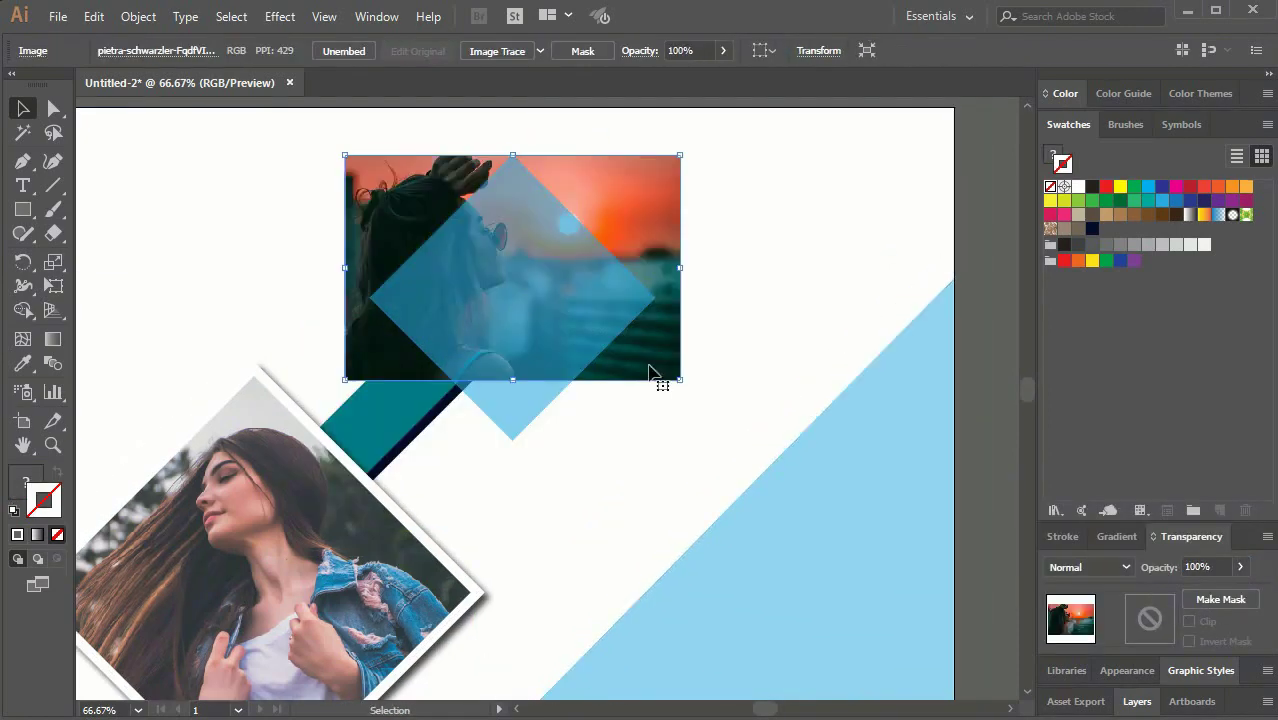
Step: Enlarge the sunset photo, clip it into the upper diamond, and add a 15 pt white border
{"action": "left_click_drag", "start_coordinate": [709, 379], "coordinate": [798, 436]}
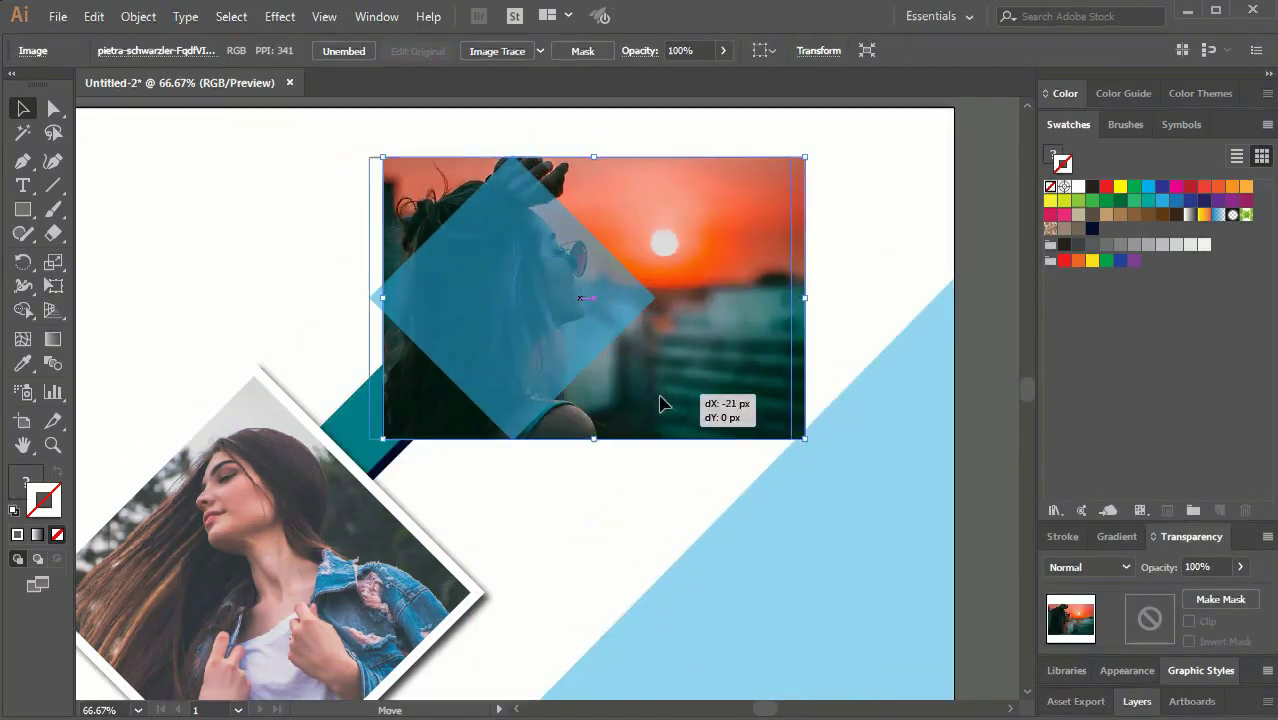
{"action": "left_click", "coordinate": [540, 295]}
{"action": "right_click", "coordinate": [707, 235]}
{"action": "left_click", "coordinate": [755, 382]}
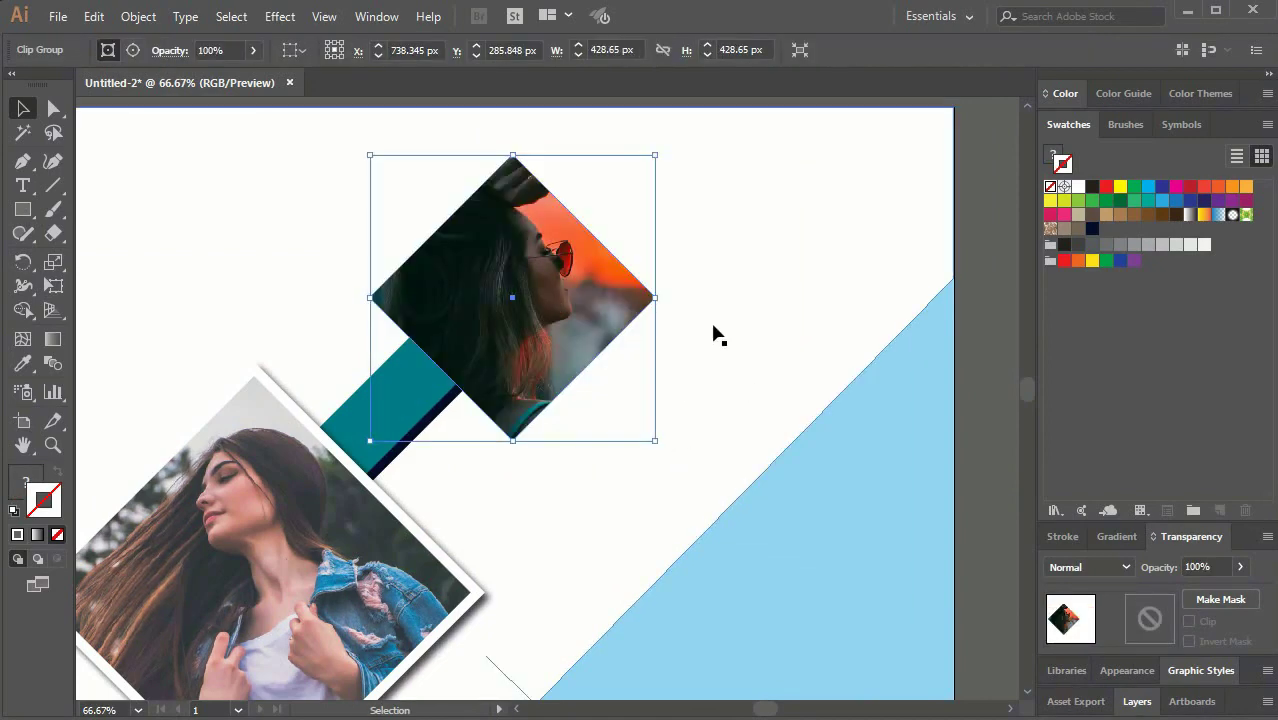
{"action": "left_click", "coordinate": [1063, 536]}
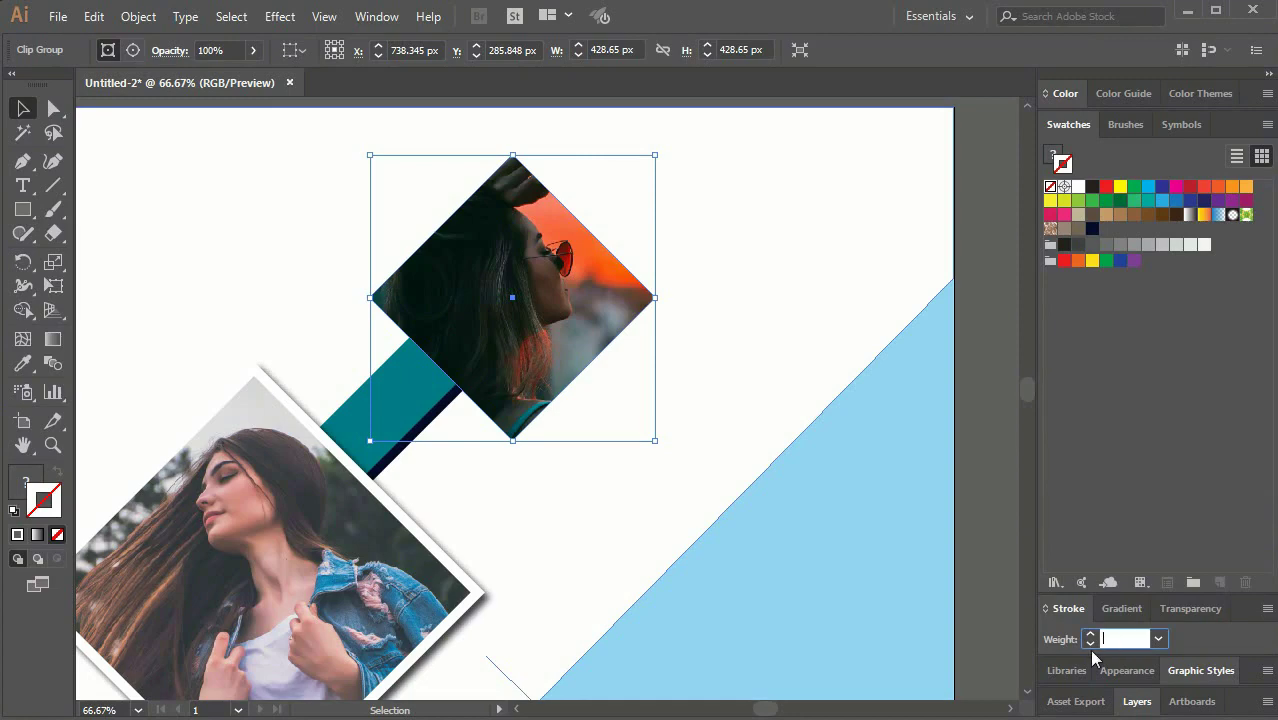
{"action": "type", "text": "15"}
{"action": "key", "text": "Return"}
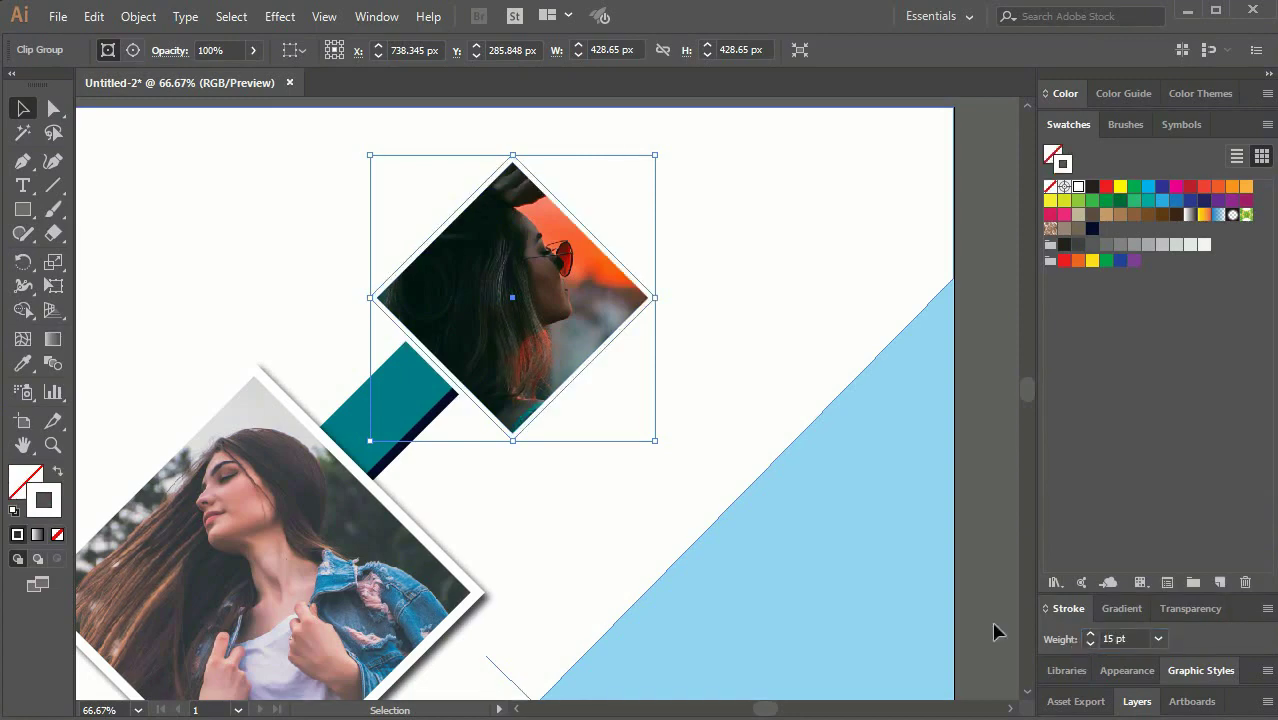
Step: Thin the sunset diamond's white border to 8 pt
{"action": "left_click", "coordinate": [980, 437]}
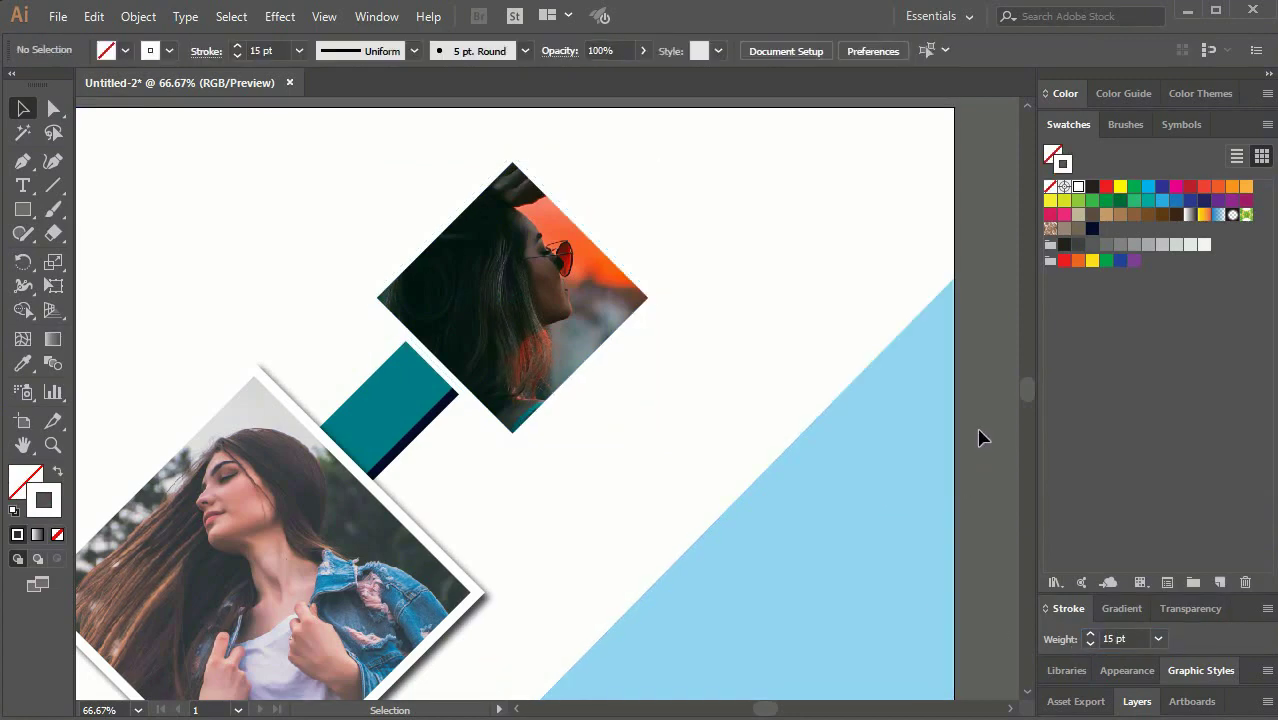
{"action": "key", "text": "ctrl+z"}
{"action": "key", "text": "ctrl+z"}
{"action": "key", "text": "ctrl+z"}
{"action": "key", "text": "ctrl+shift+z"}
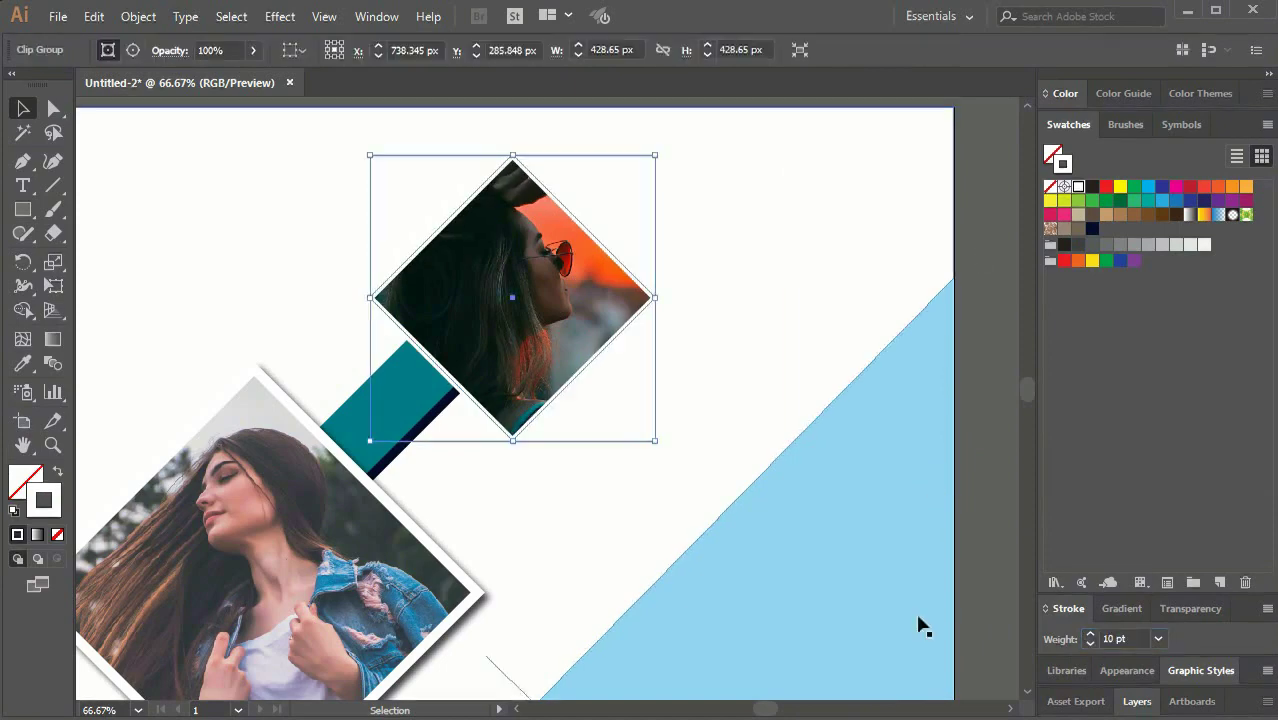
{"action": "left_click", "coordinate": [978, 275]}
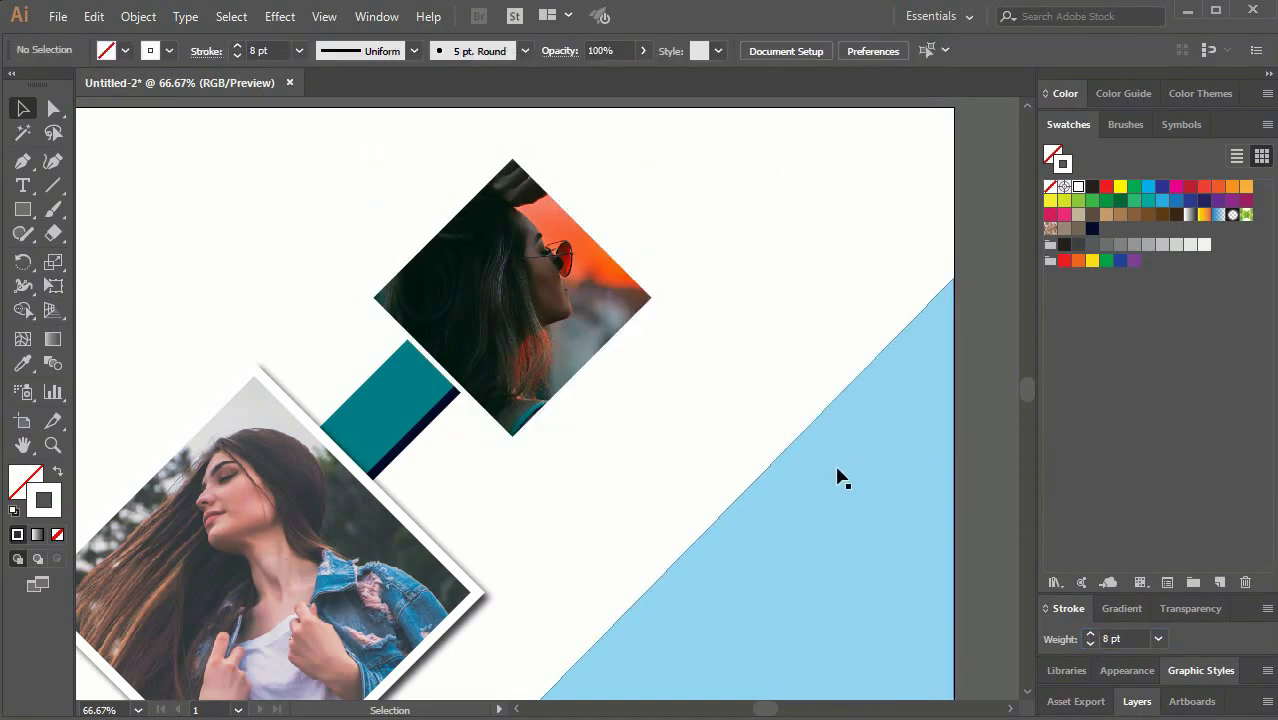
Step: Apply a previewed Stylize drop shadow to the sunset diamond photo
{"action": "left_click", "coordinate": [530, 356]}
{"action": "left_click", "coordinate": [279, 16]}
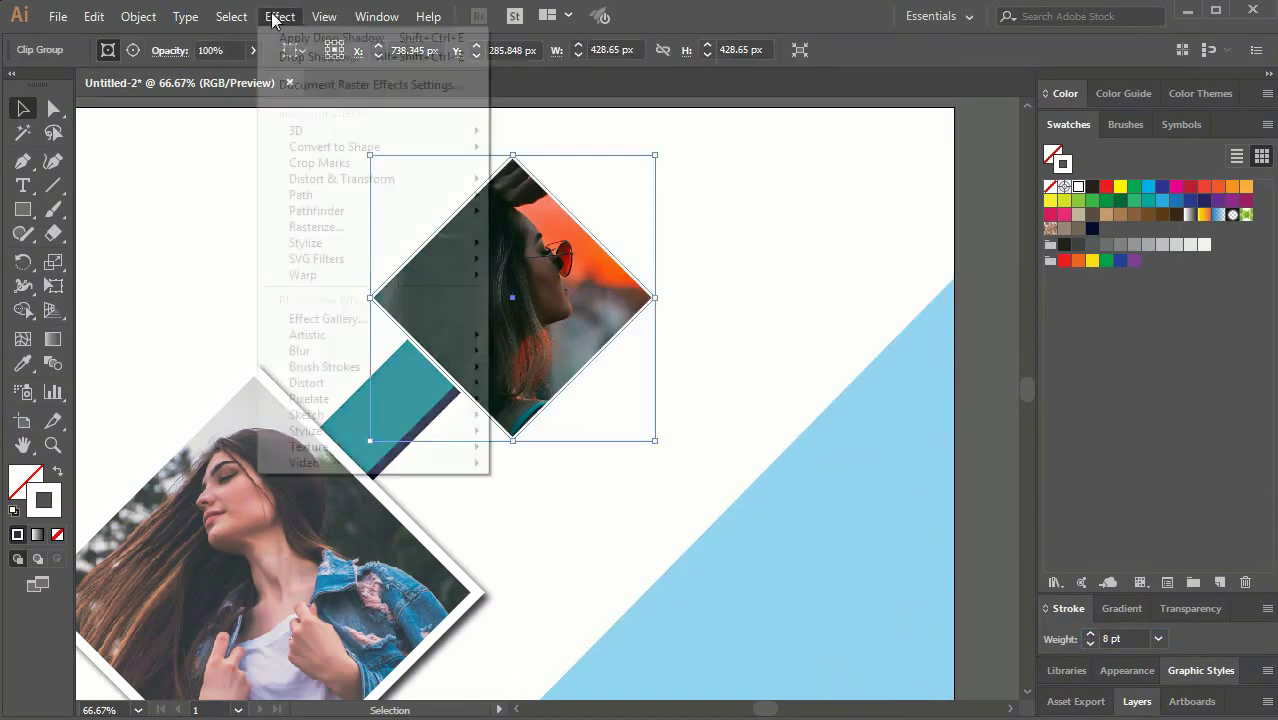
{"action": "mouse_move", "coordinate": [340, 243]}
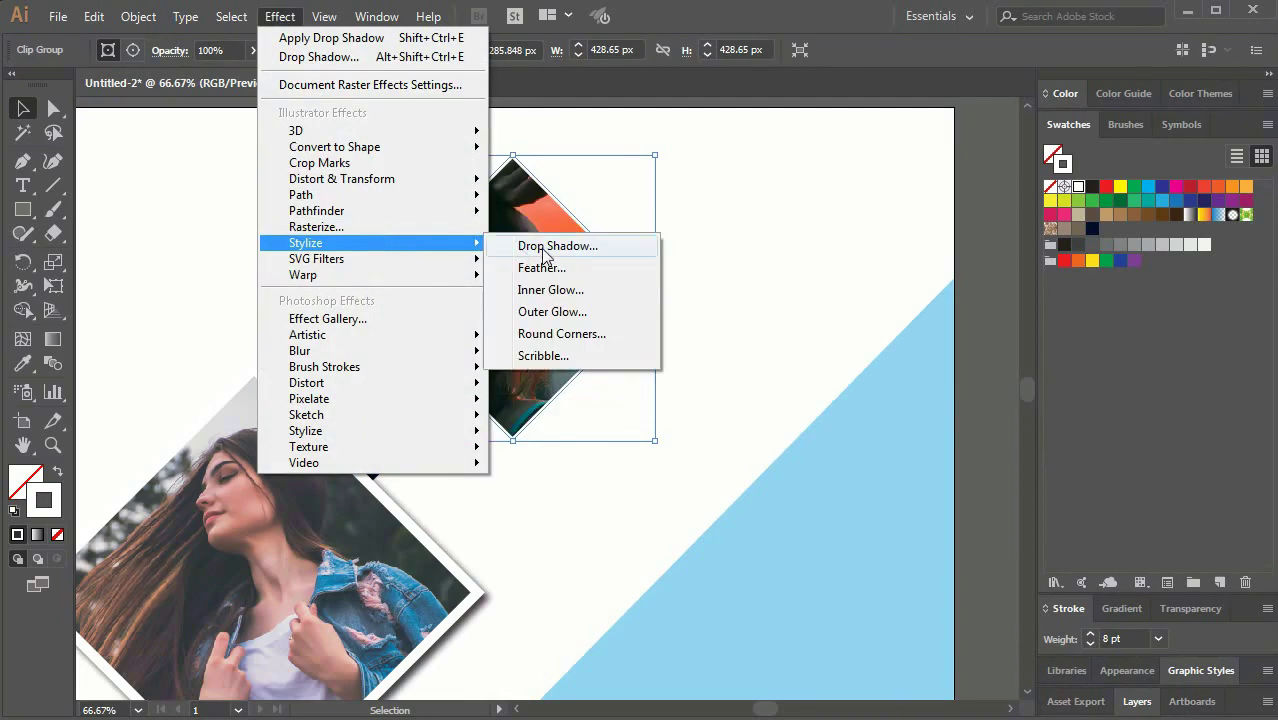
{"action": "left_click", "coordinate": [600, 247]}
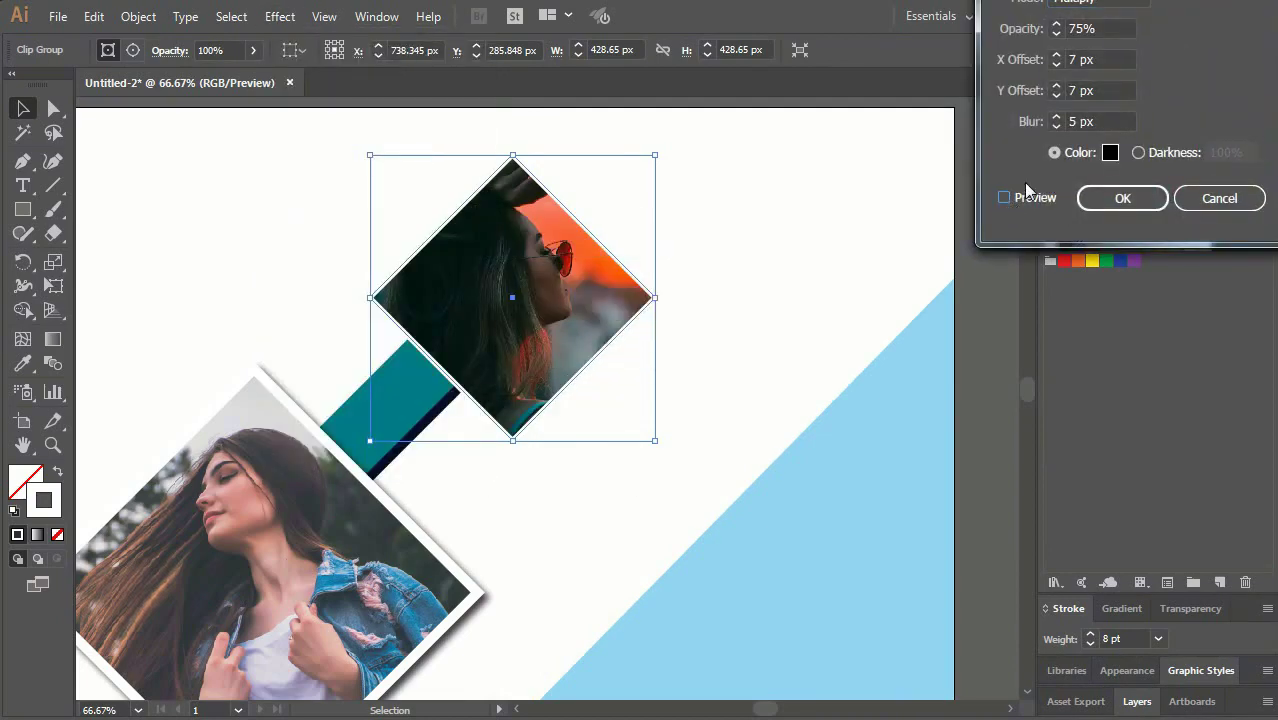
{"action": "left_click", "coordinate": [1005, 199]}
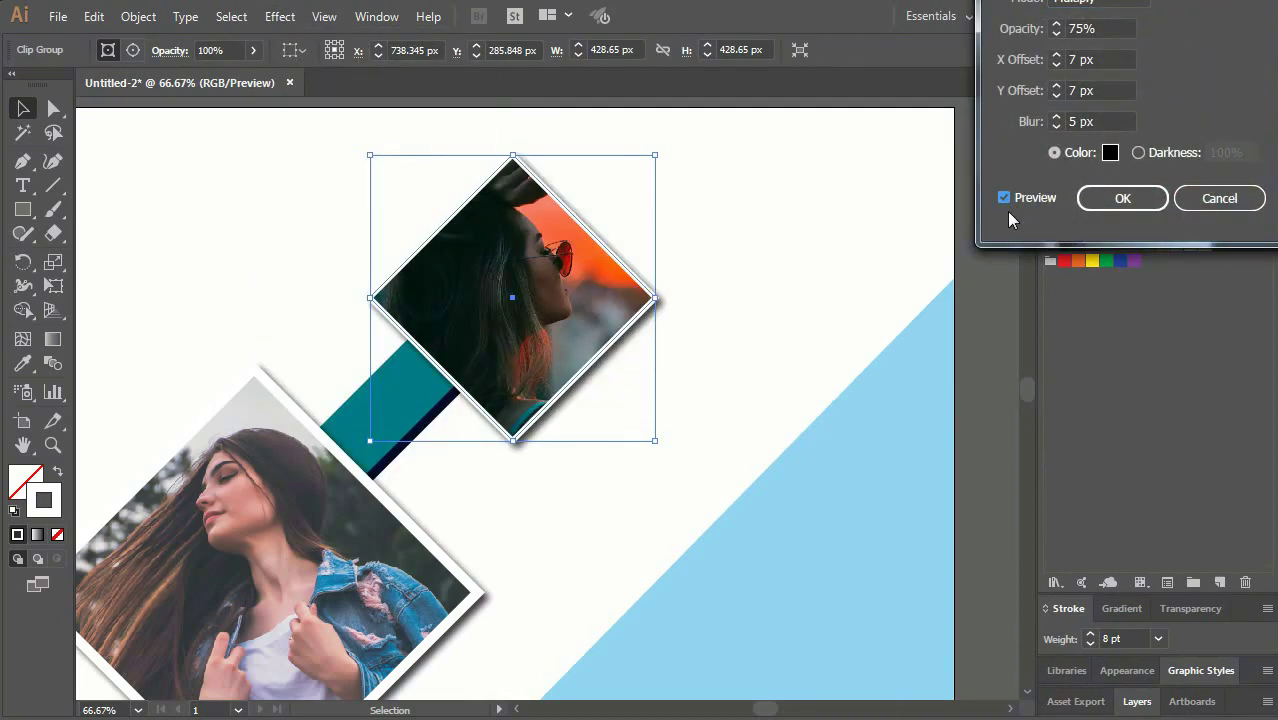
{"action": "left_click", "coordinate": [1085, 200]}
{"action": "left_click", "coordinate": [975, 348]}
{"action": "key", "text": "ctrl+minus"}
{"action": "key", "text": "ctrl+minus"}
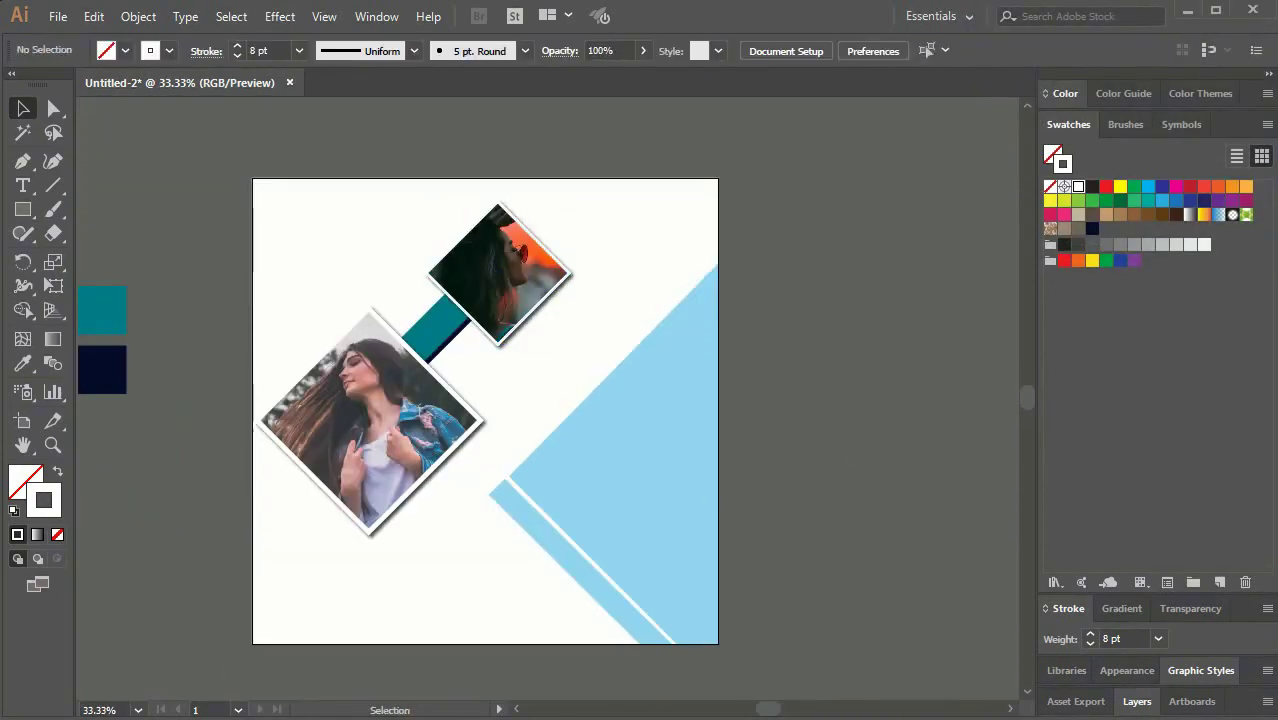
Step: Trace a three-point chevron along the top photo's right corner with the Pen tool and move it aside
{"action": "left_click", "coordinate": [22, 165]}
{"action": "scroll", "coordinate": [630, 255], "scroll_direction": "up", "scroll_amount": 4}
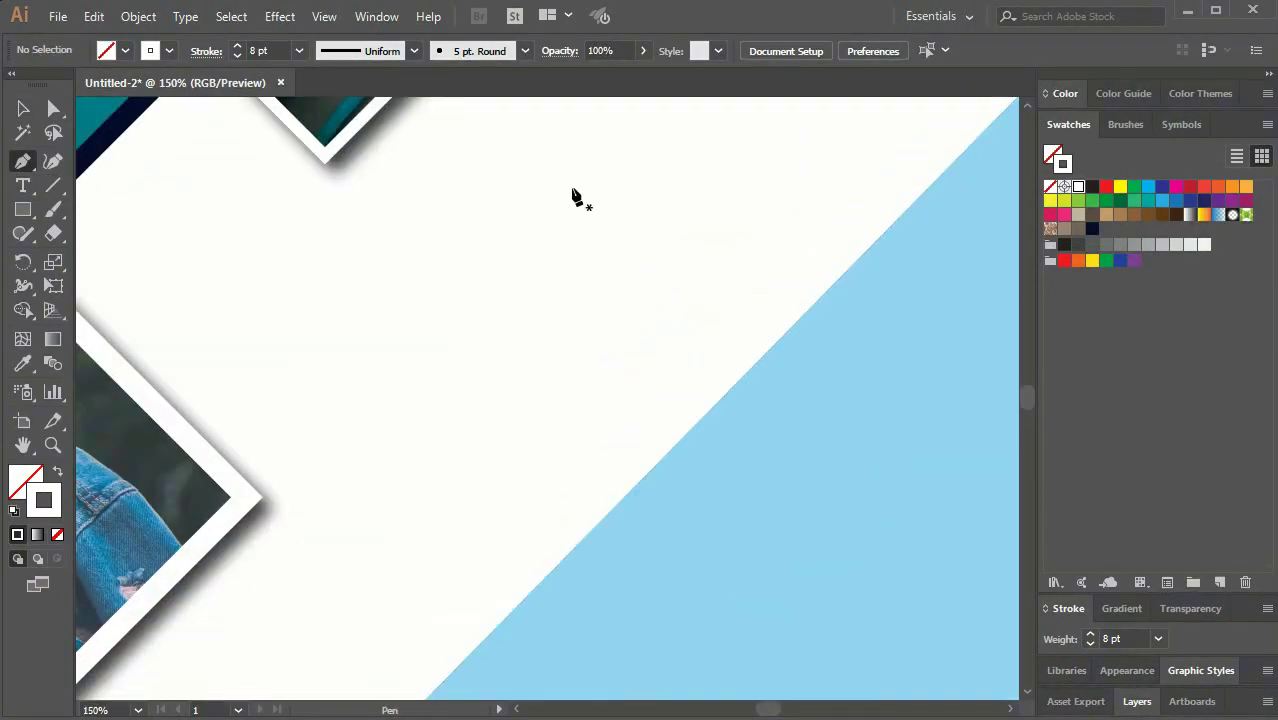
{"action": "mouse_move", "coordinate": [375, 168]}
{"action": "left_mouse_down"}
{"action": "mouse_move", "coordinate": [565, 288]}
{"action": "mouse_move", "coordinate": [548, 394]}
{"action": "left_mouse_up"}
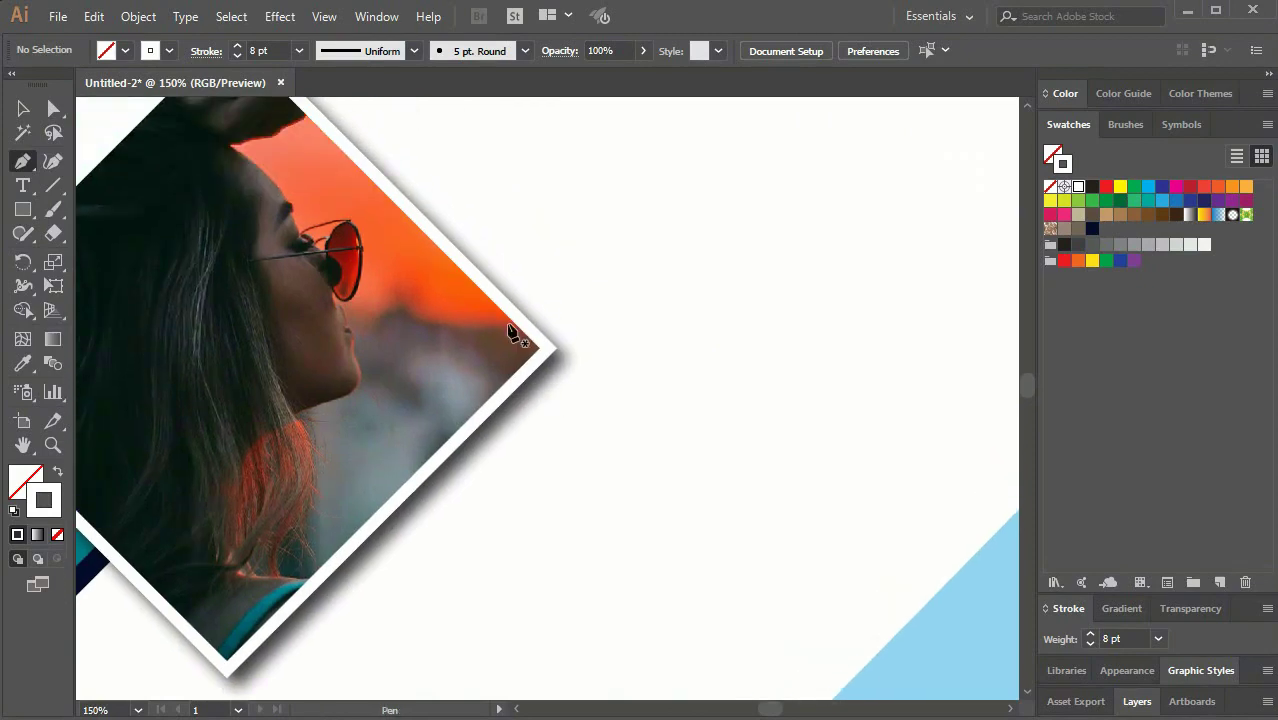
{"action": "left_click", "coordinate": [423, 223]}
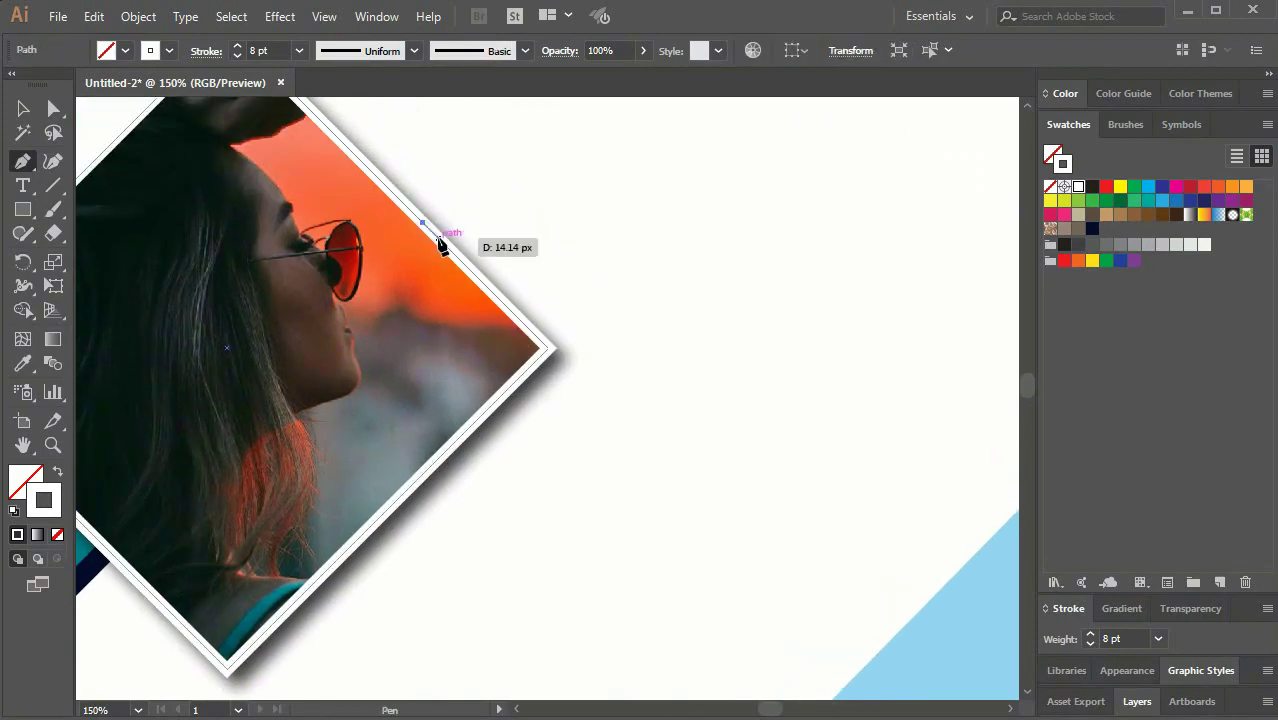
{"action": "left_click", "coordinate": [549, 348]}
{"action": "left_click", "coordinate": [458, 447]}
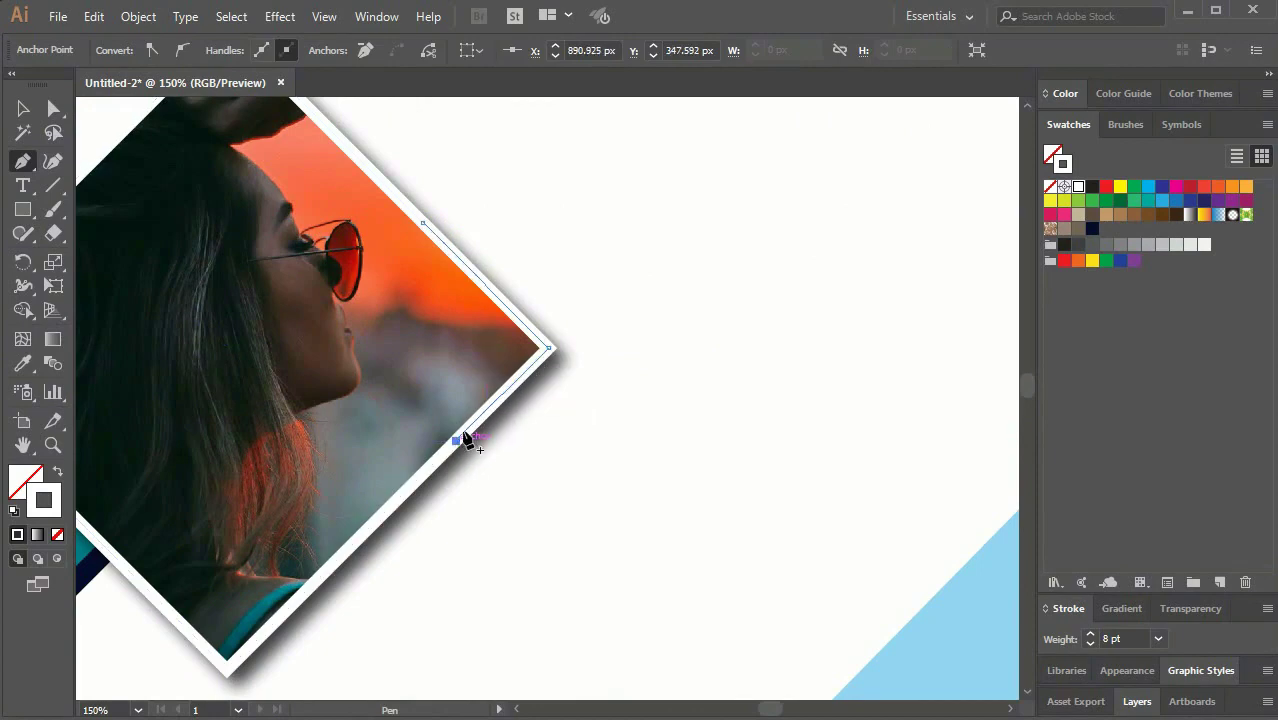
{"action": "key", "text": "v"}
{"action": "left_click_drag", "start_coordinate": [549, 348], "coordinate": [729, 282]}
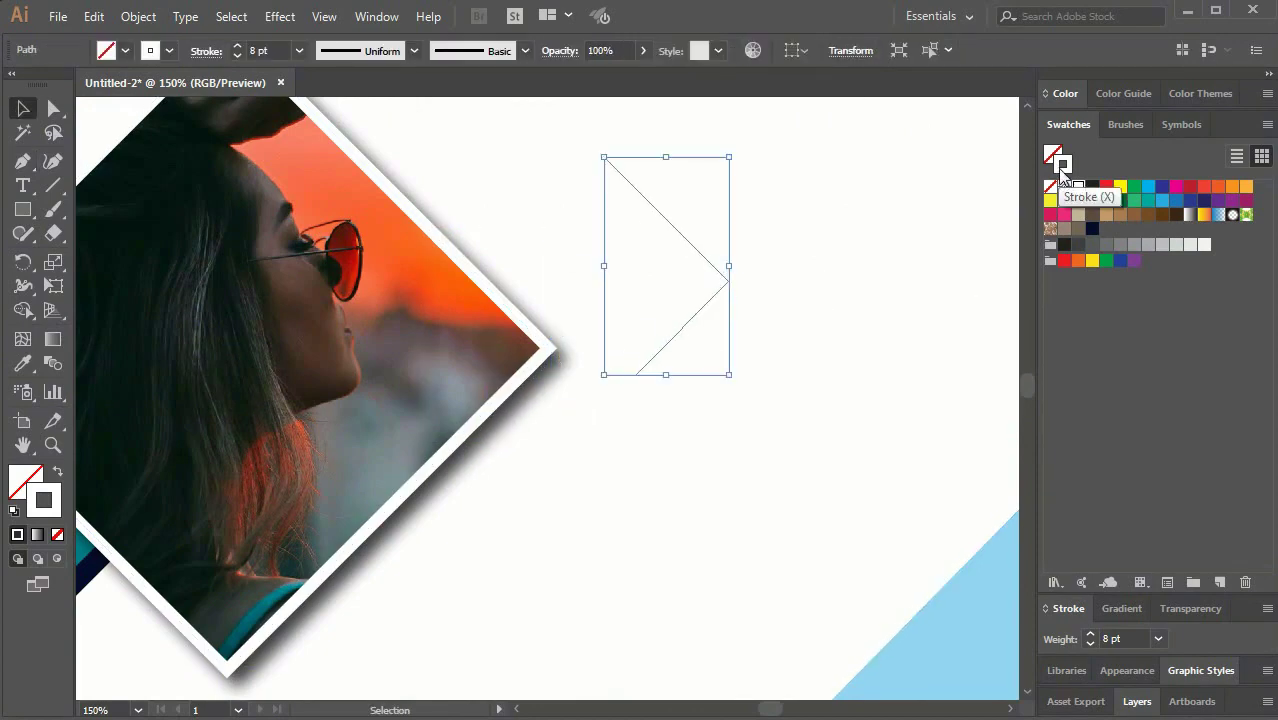
Step: Colour the chevron's outline teal
{"action": "left_click", "coordinate": [1062, 170]}
{"action": "key", "text": "ctrl+minus"}
{"action": "key", "text": "ctrl+minus"}
{"action": "left_click", "coordinate": [788, 400]}
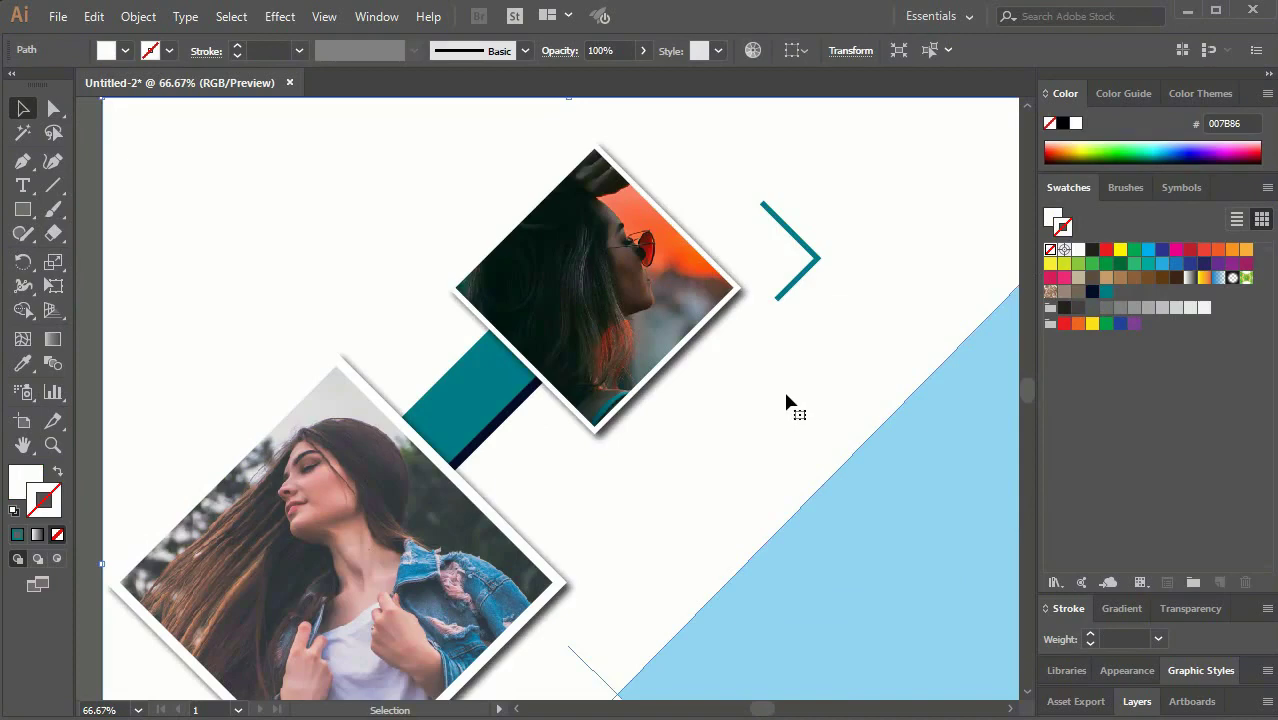
{"action": "key", "text": "ctrl+plus"}
{"action": "key", "text": "ctrl+plus"}
{"action": "left_click_drag", "start_coordinate": [744, 188], "coordinate": [436, 641]}
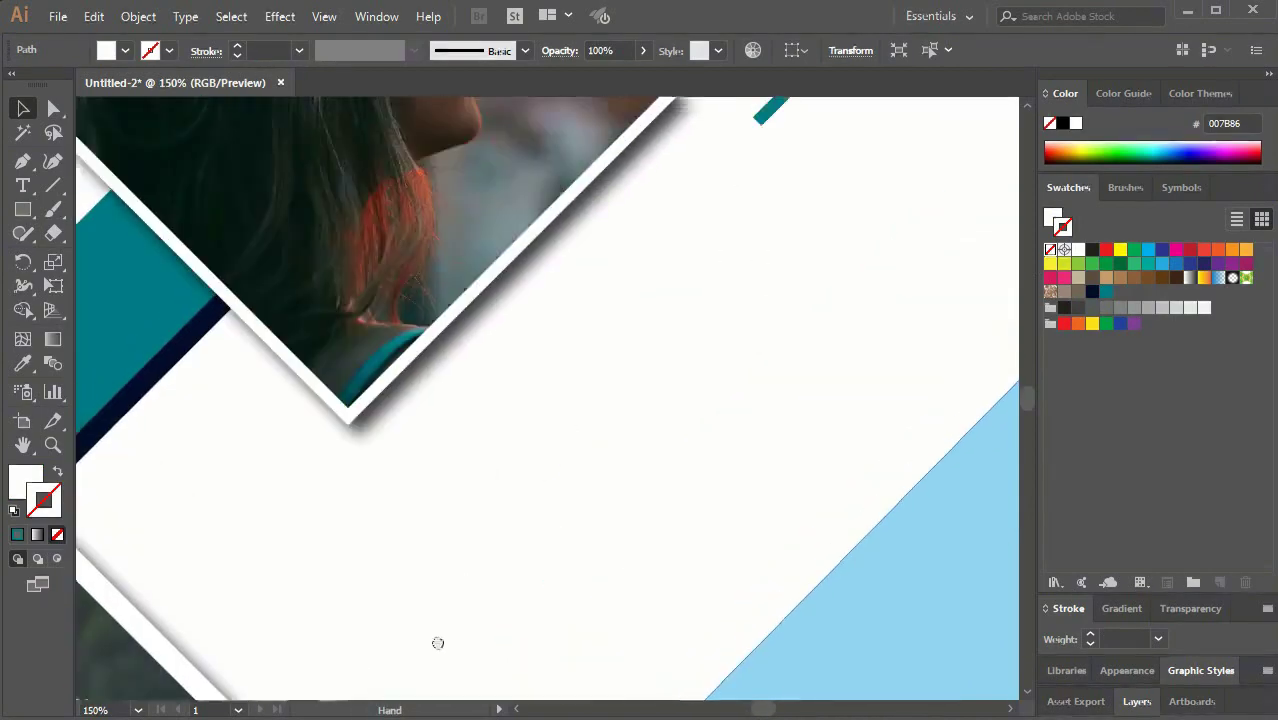
{"action": "left_click_drag", "start_coordinate": [500, 328], "coordinate": [600, 528]}
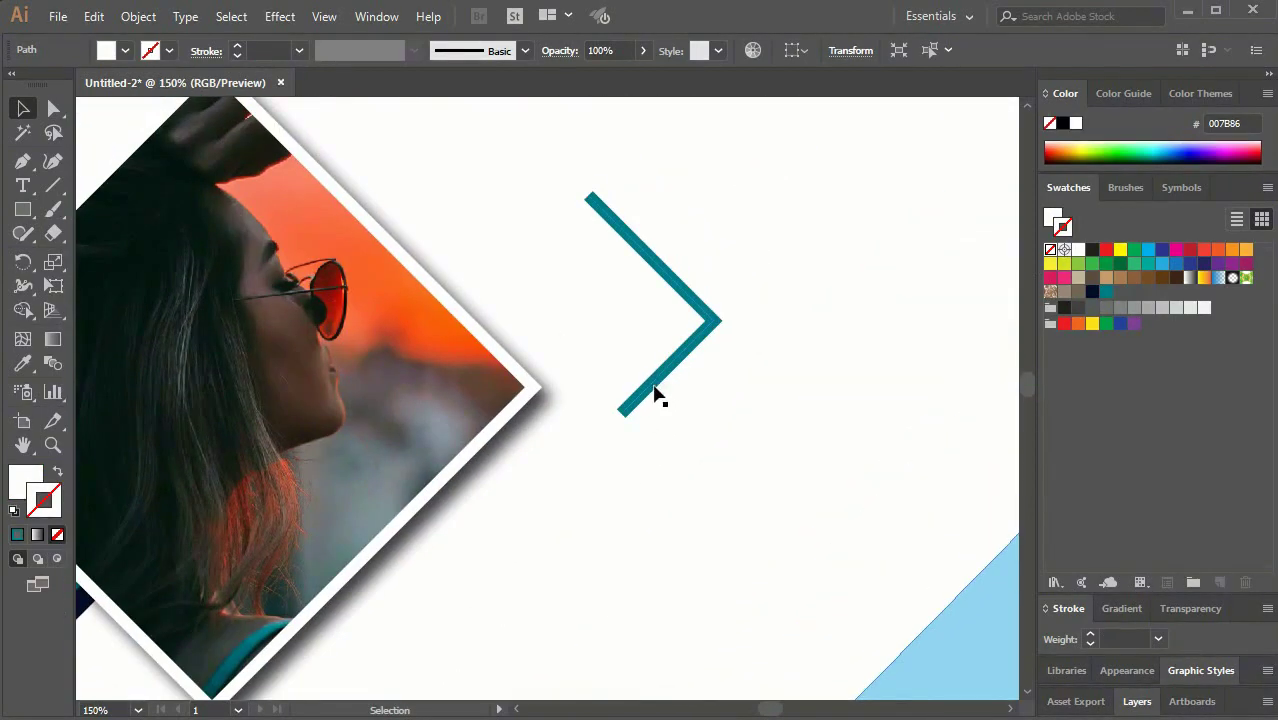
{"action": "left_click", "coordinate": [628, 407]}
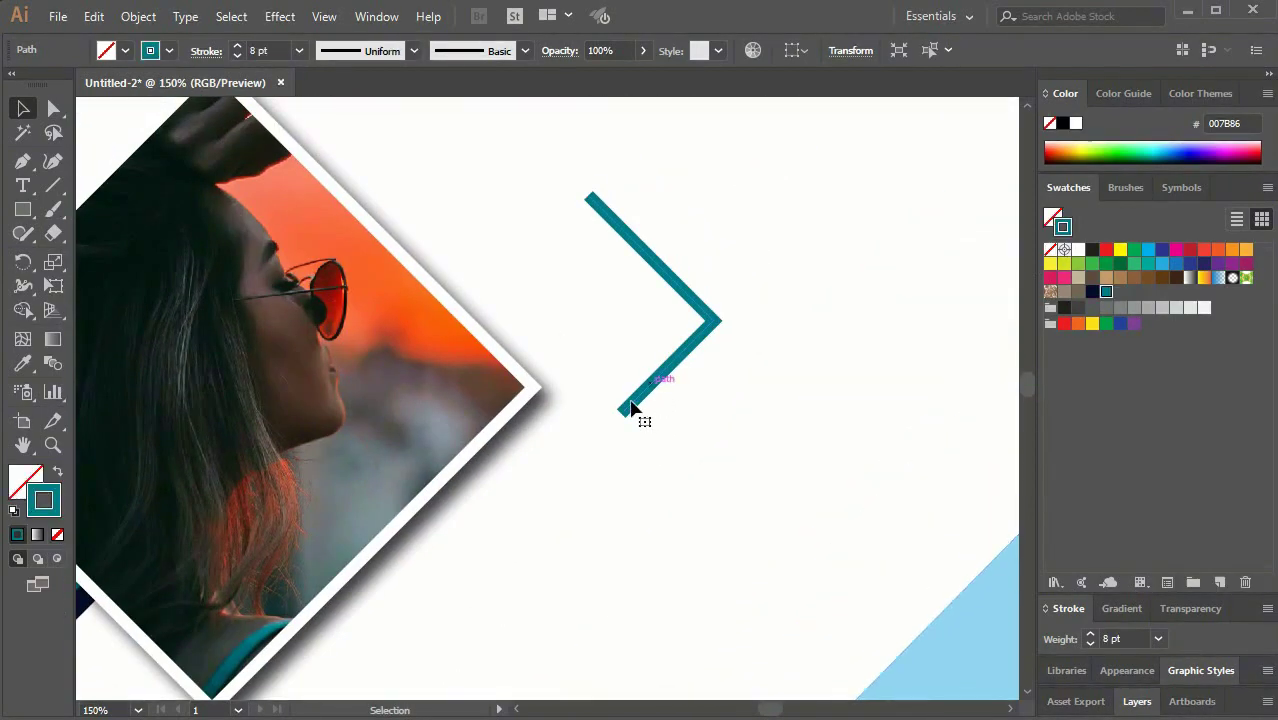
Step: Set the chevron's stroke weight to 14 pt
{"action": "left_click", "coordinate": [237, 47]}
{"action": "left_click", "coordinate": [237, 47]}
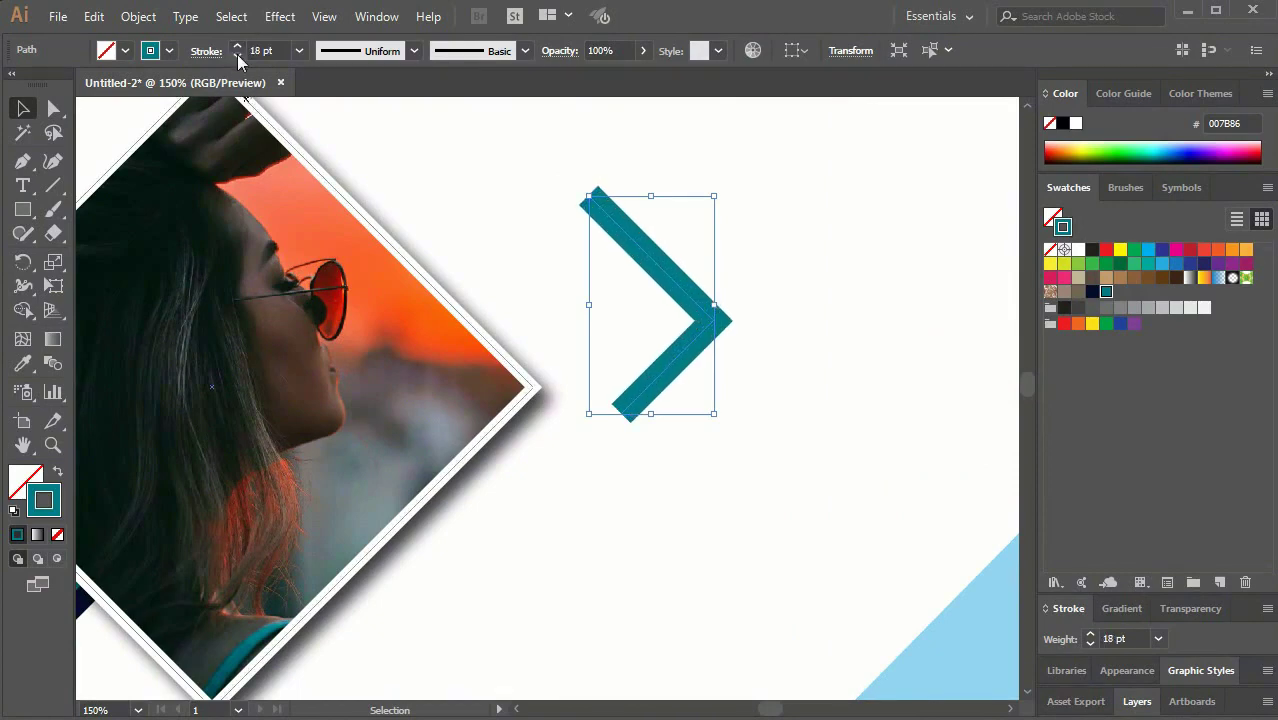
{"action": "left_click", "coordinate": [237, 57]}
{"action": "left_click", "coordinate": [237, 57]}
{"action": "left_click", "coordinate": [237, 57]}
{"action": "left_click", "coordinate": [236, 58]}
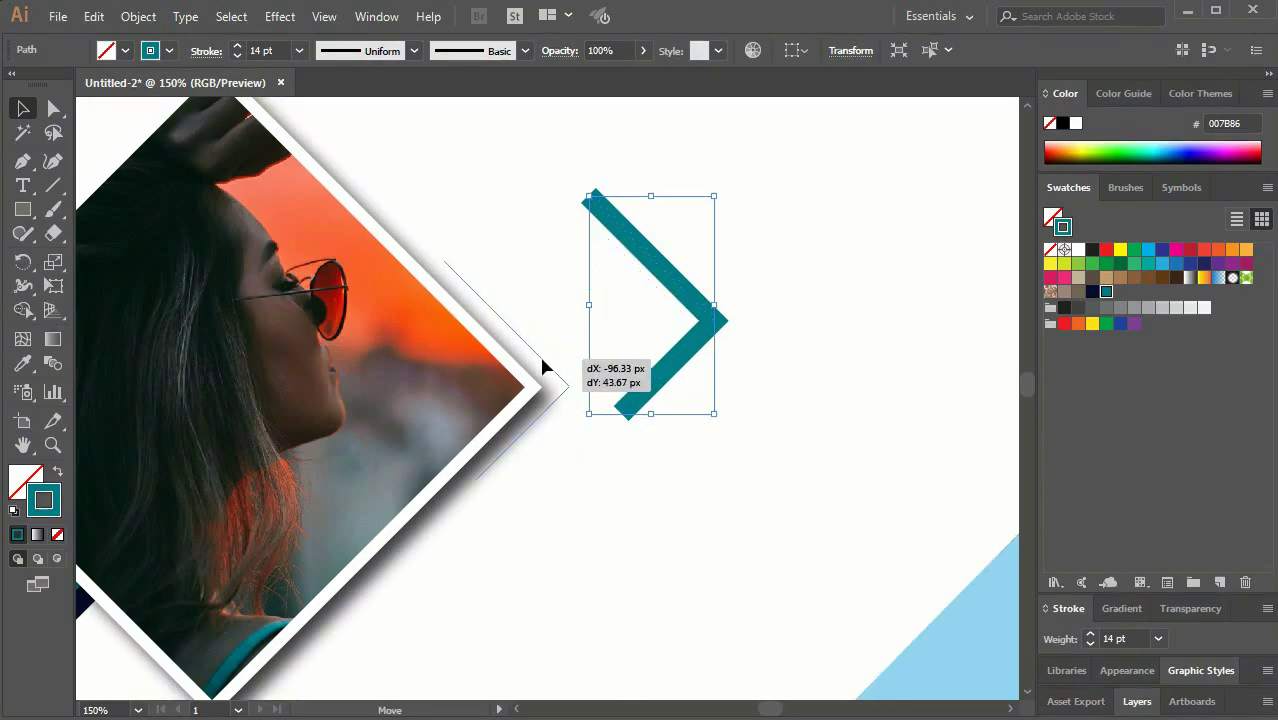
Step: Position the chevron beside the sunset photo's right corner and view the whole artboard
{"action": "left_click_drag", "start_coordinate": [688, 302], "coordinate": [539, 353]}
{"action": "key", "text": "ctrl+plus"}
{"action": "key", "text": "a"}
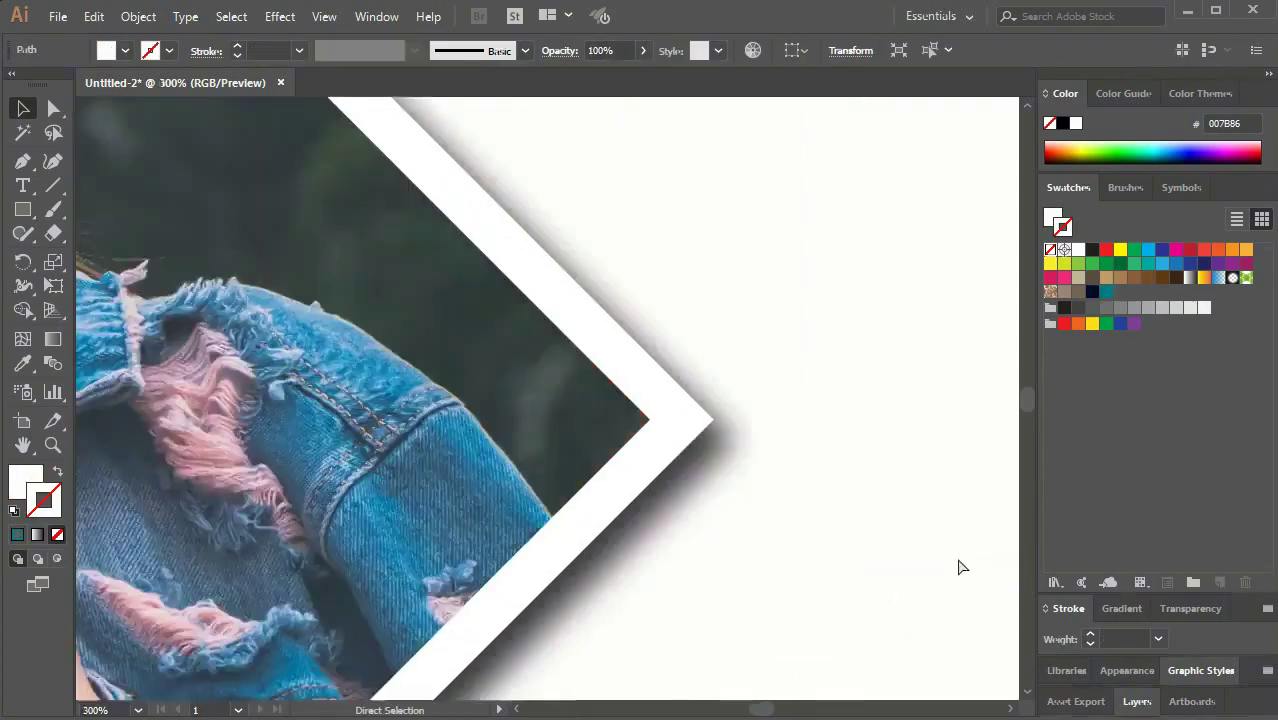
{"action": "key", "text": "ctrl+0"}
{"action": "left_click", "coordinate": [688, 237]}
Step: Nudge the teal chevron flush and parallel against the top photo's corner
{"action": "scroll", "coordinate": [553, 442], "scroll_direction": "up", "scroll_amount": 3}
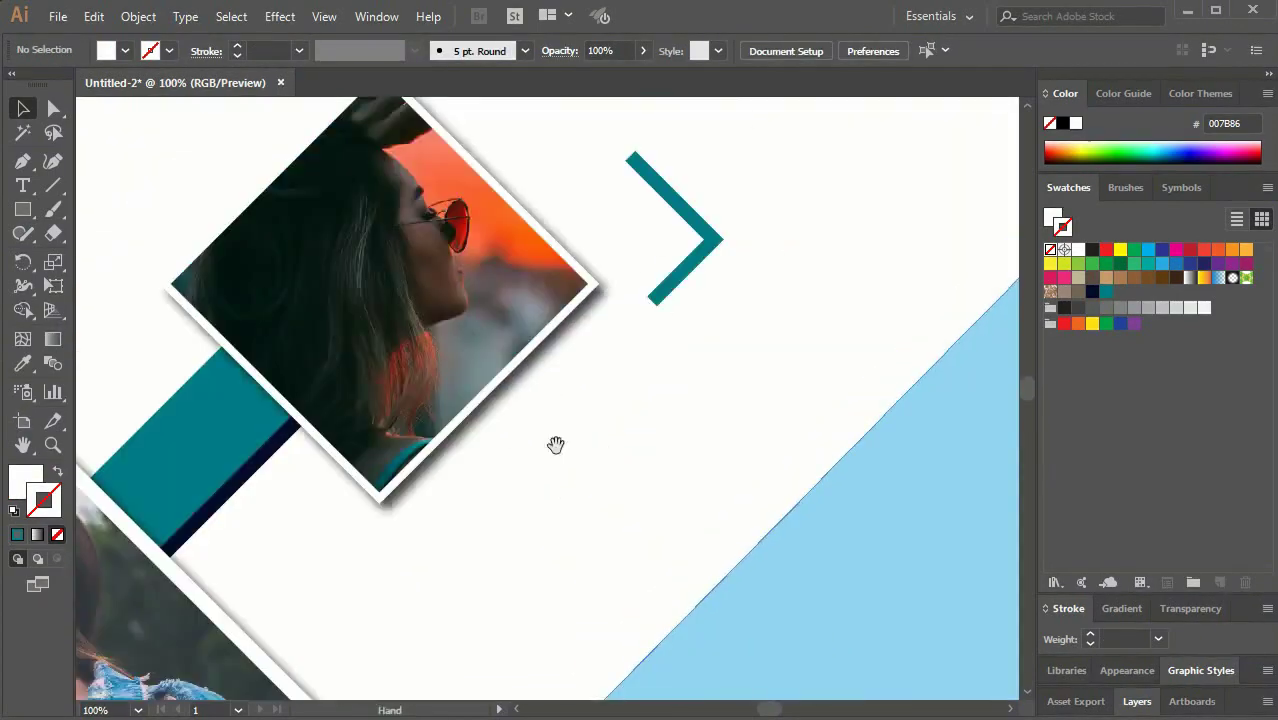
{"action": "scroll", "coordinate": [778, 283], "scroll_direction": "up", "scroll_amount": 2}
{"action": "left_click_drag", "start_coordinate": [704, 342], "coordinate": [521, 433]}
{"action": "key", "text": "ctrl+plus"}
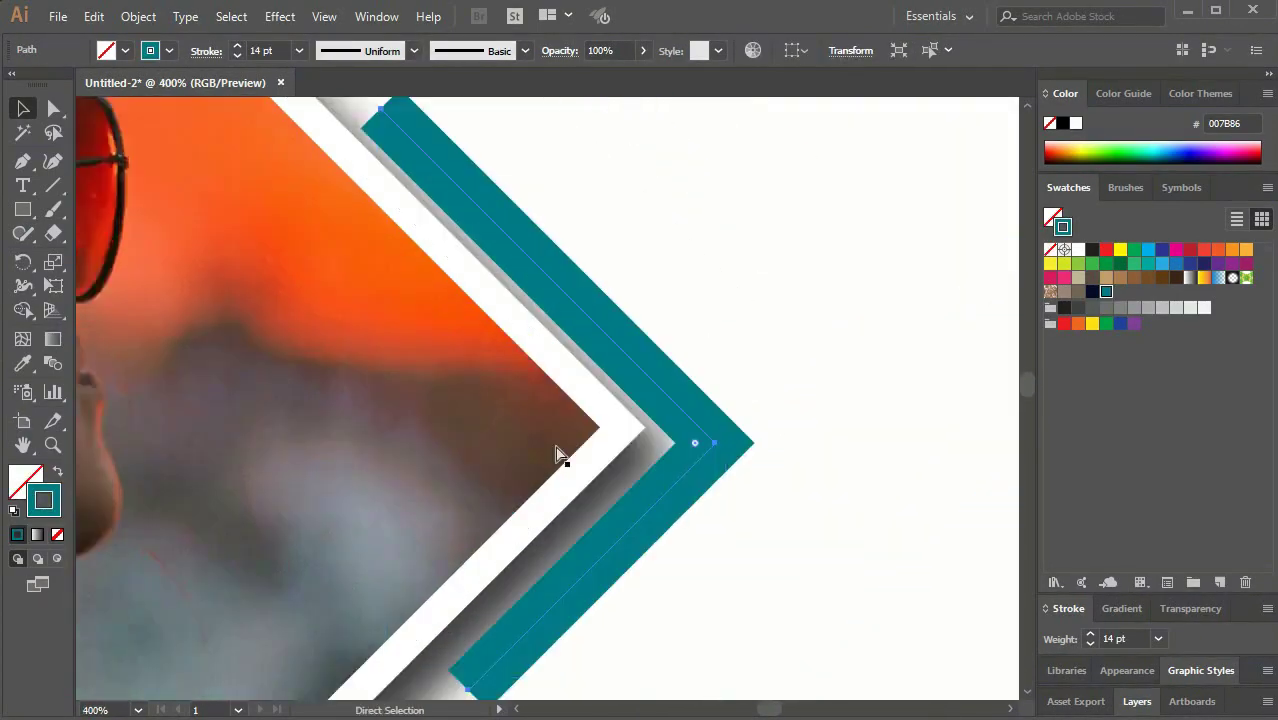
{"action": "key", "text": "ctrl+plus"}
{"action": "key", "text": "ctrl+plus"}
{"action": "left_click_drag", "start_coordinate": [705, 304], "coordinate": [662, 280]}
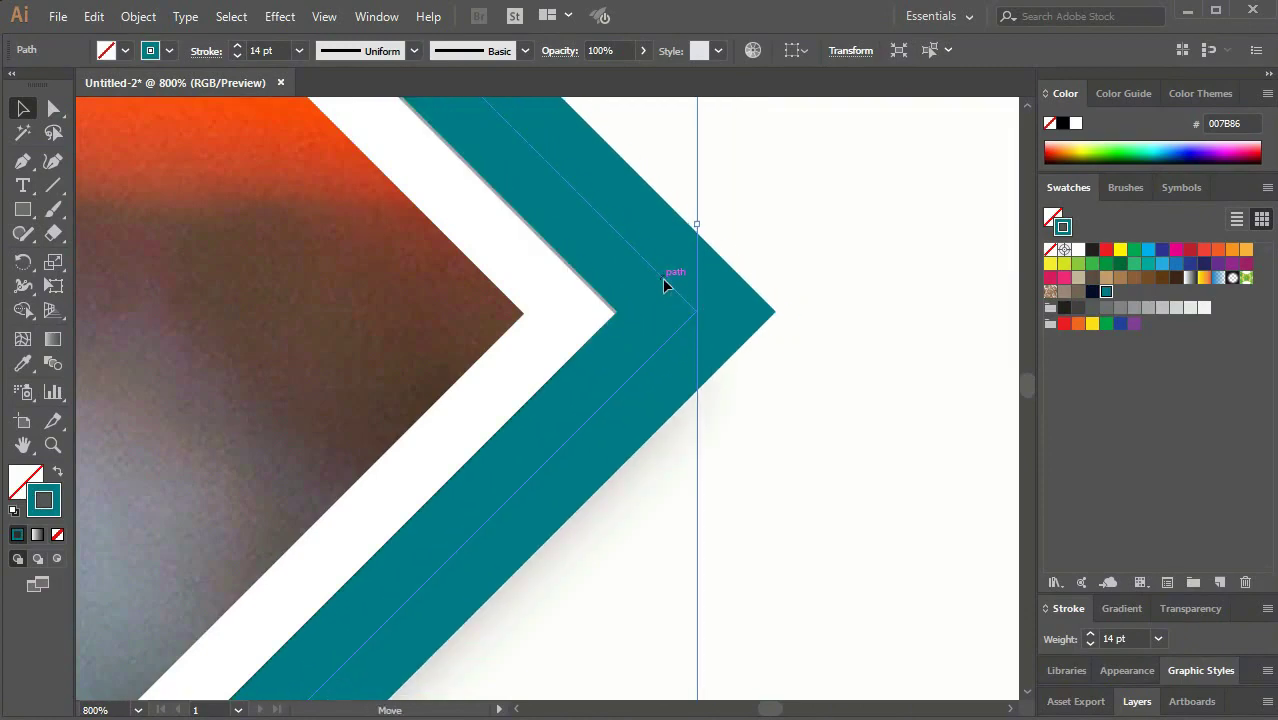
Step: Pen-draw a teal V under the lower photo's bottom corner and move it snug against the frame
{"action": "key", "text": "p"}
{"action": "key", "text": "ctrl+0"}
{"action": "scroll", "coordinate": [462, 531], "scroll_direction": "up", "scroll_amount": 2}
{"action": "scroll", "coordinate": [380, 514], "scroll_direction": "up", "scroll_amount": 2}
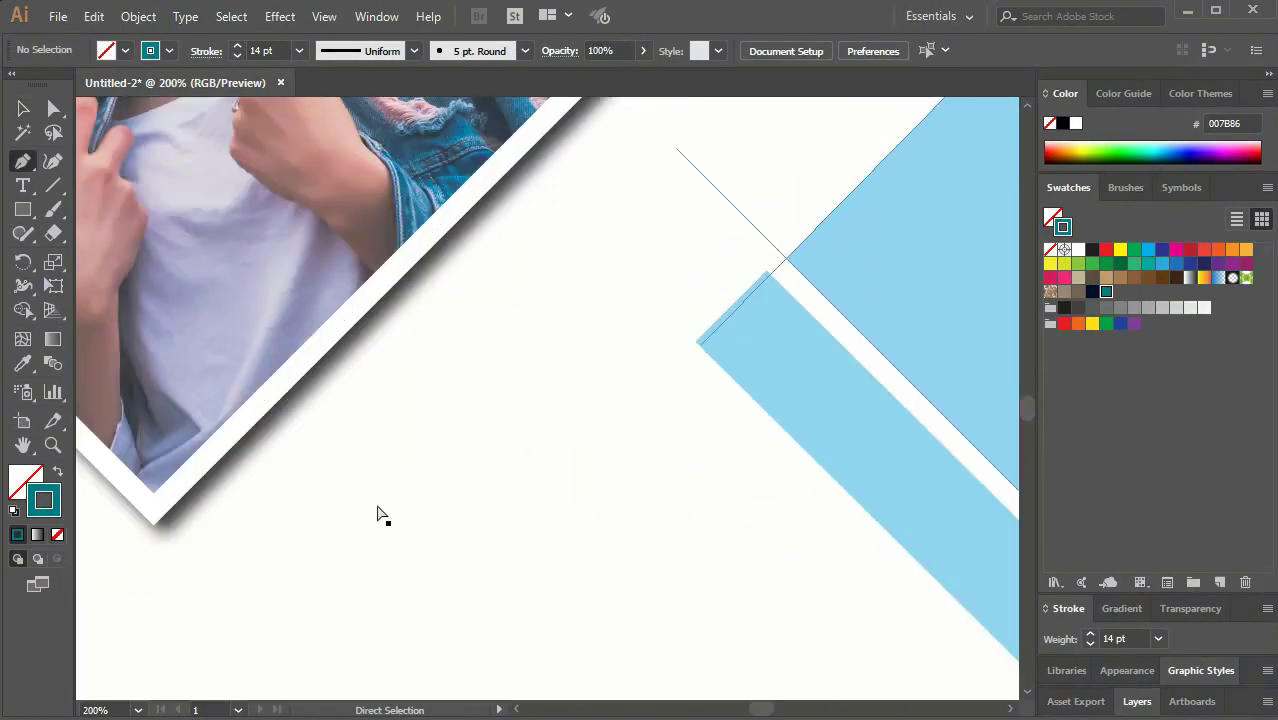
{"action": "scroll", "coordinate": [262, 456], "scroll_direction": "up", "scroll_amount": 1}
{"action": "mouse_move", "coordinate": [262, 456]}
{"action": "left_mouse_down"}
{"action": "mouse_move", "coordinate": [345, 484]}
{"action": "mouse_move", "coordinate": [652, 456]}
{"action": "mouse_move", "coordinate": [416, 627]}
{"action": "left_mouse_up"}
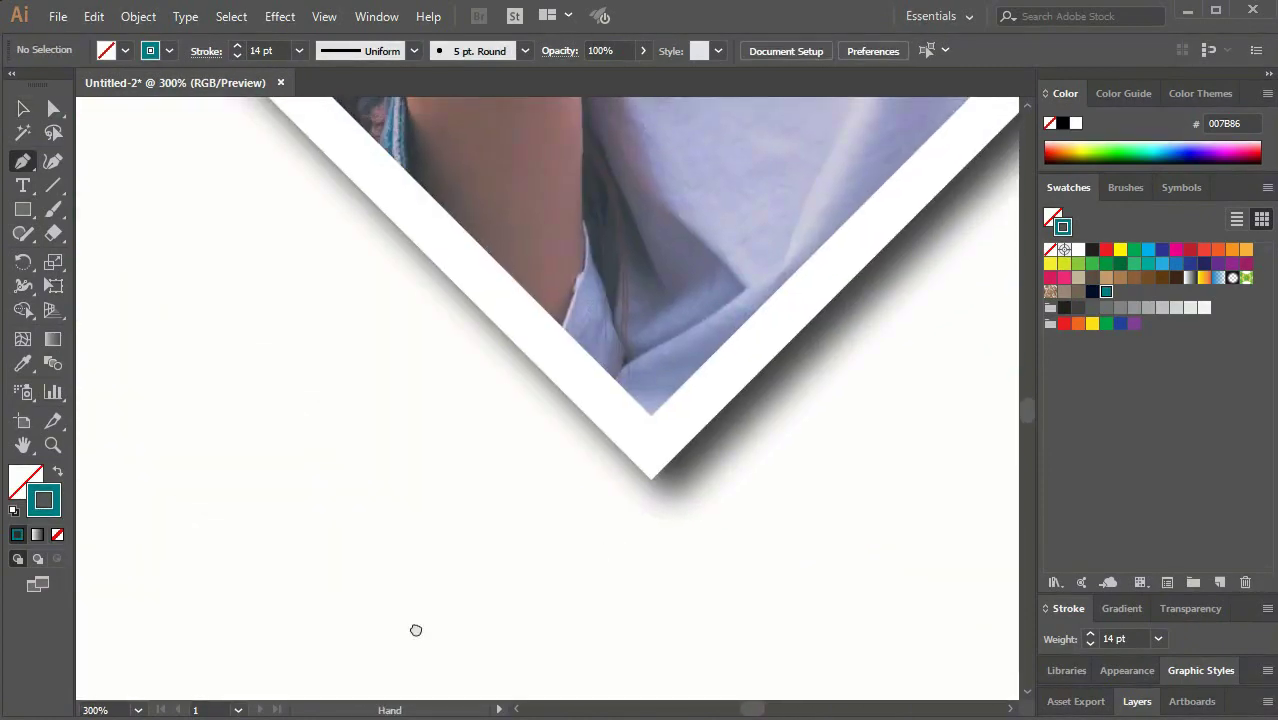
{"action": "scroll", "coordinate": [398, 638], "scroll_direction": "down", "scroll_amount": 1}
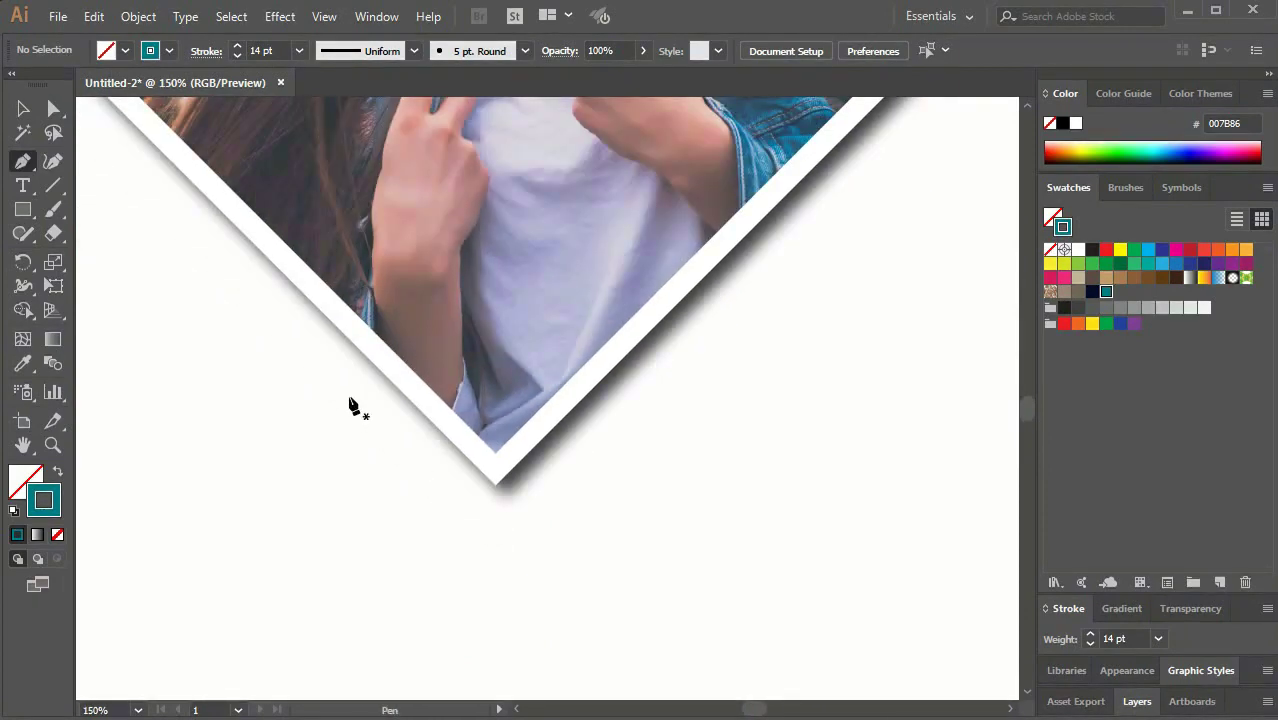
{"action": "scroll", "coordinate": [335, 445], "scroll_direction": "down", "scroll_amount": 1}
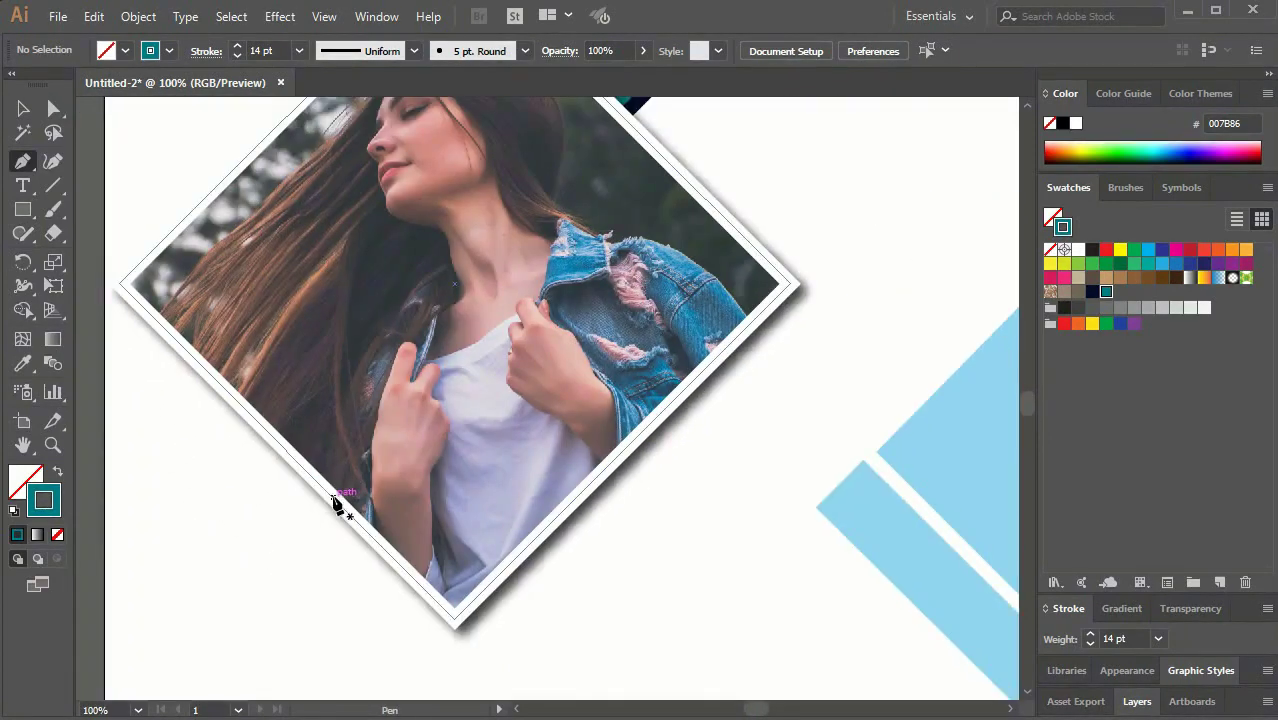
{"action": "left_click", "coordinate": [337, 497]}
{"action": "left_click", "coordinate": [458, 618]}
{"action": "left_click", "coordinate": [581, 494]}
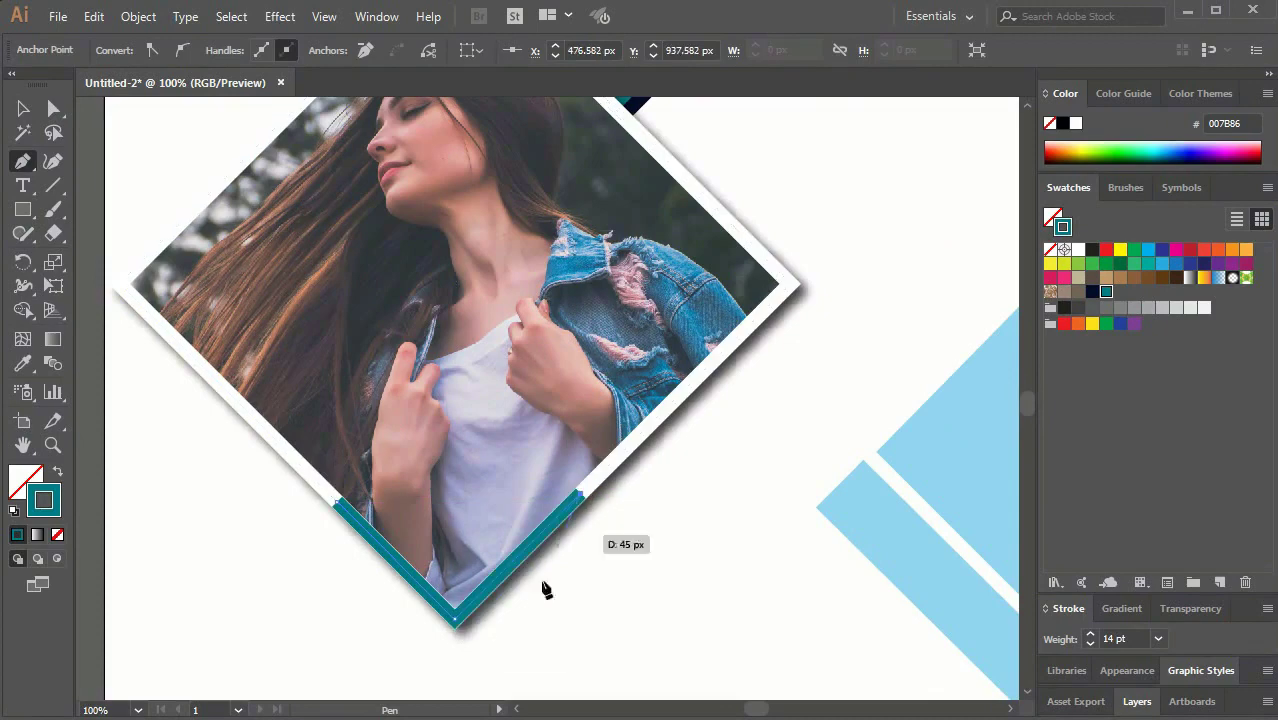
{"action": "key", "text": "v"}
{"action": "scroll", "coordinate": [463, 609], "scroll_direction": "up", "scroll_amount": 4}
{"action": "mouse_move", "coordinate": [485, 448]}
{"action": "left_mouse_down"}
{"action": "mouse_move", "coordinate": [476, 520]}
{"action": "mouse_move", "coordinate": [479, 482]}
{"action": "left_mouse_up"}
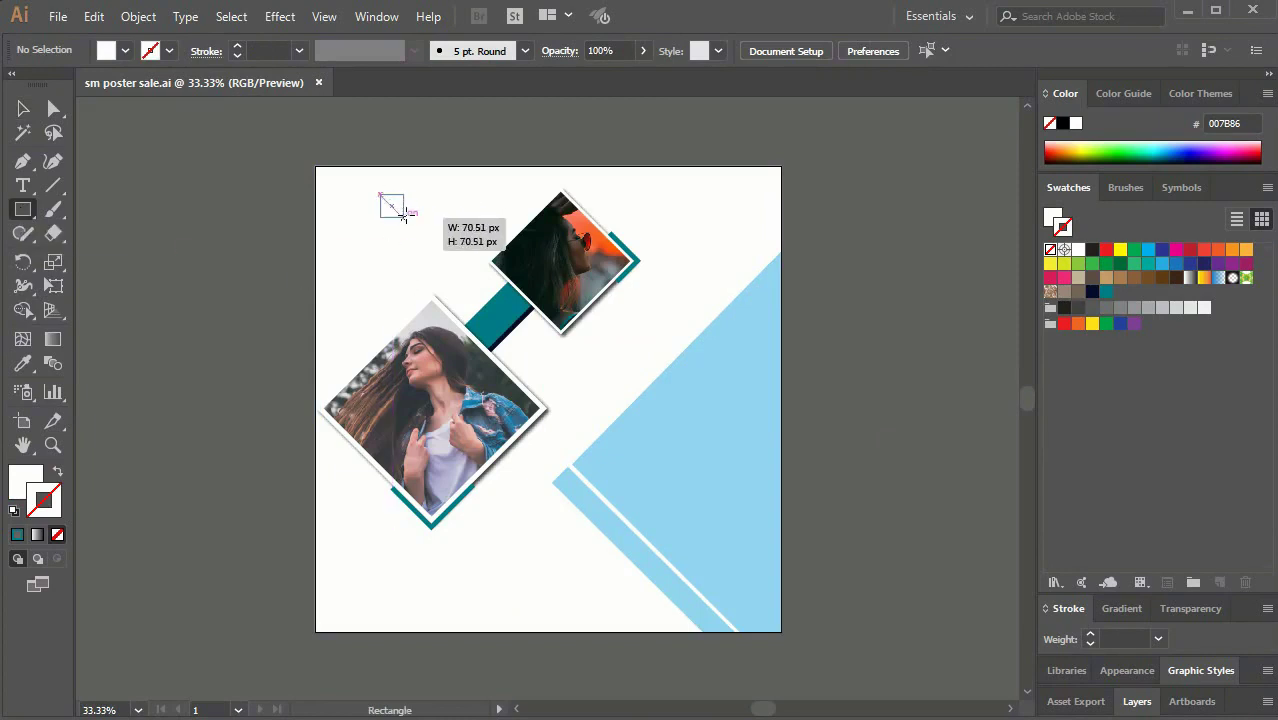
Step: Draw a small square near the top left, filled with the sampled light blue
{"action": "left_click_drag", "start_coordinate": [404, 217], "coordinate": [392, 194]}
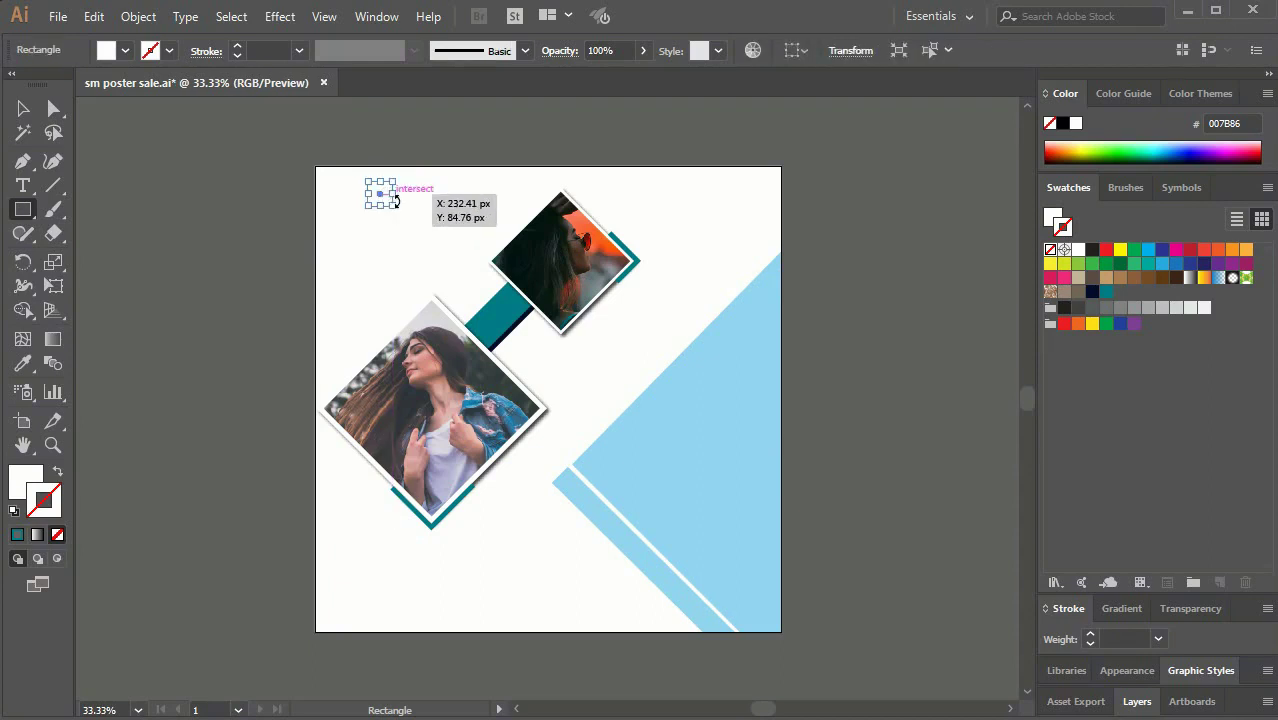
{"action": "key", "text": "i"}
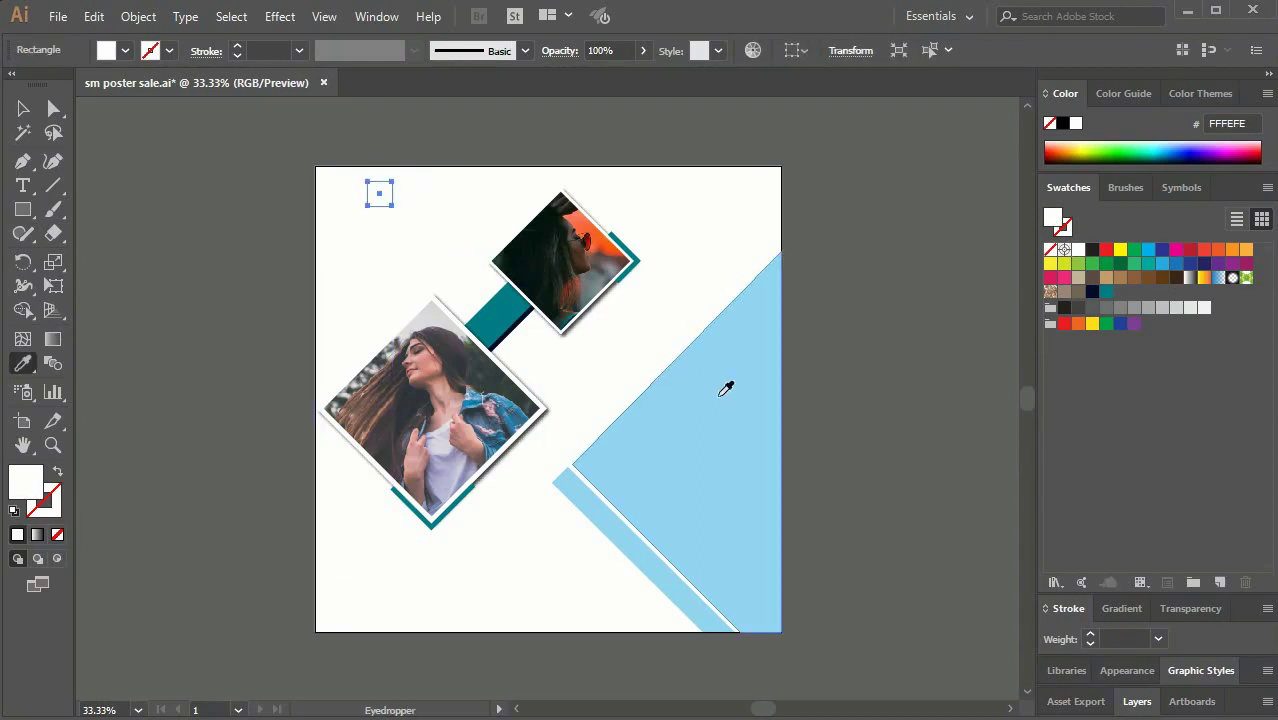
{"action": "left_click", "coordinate": [726, 389]}
{"action": "left_click", "coordinate": [23, 110]}
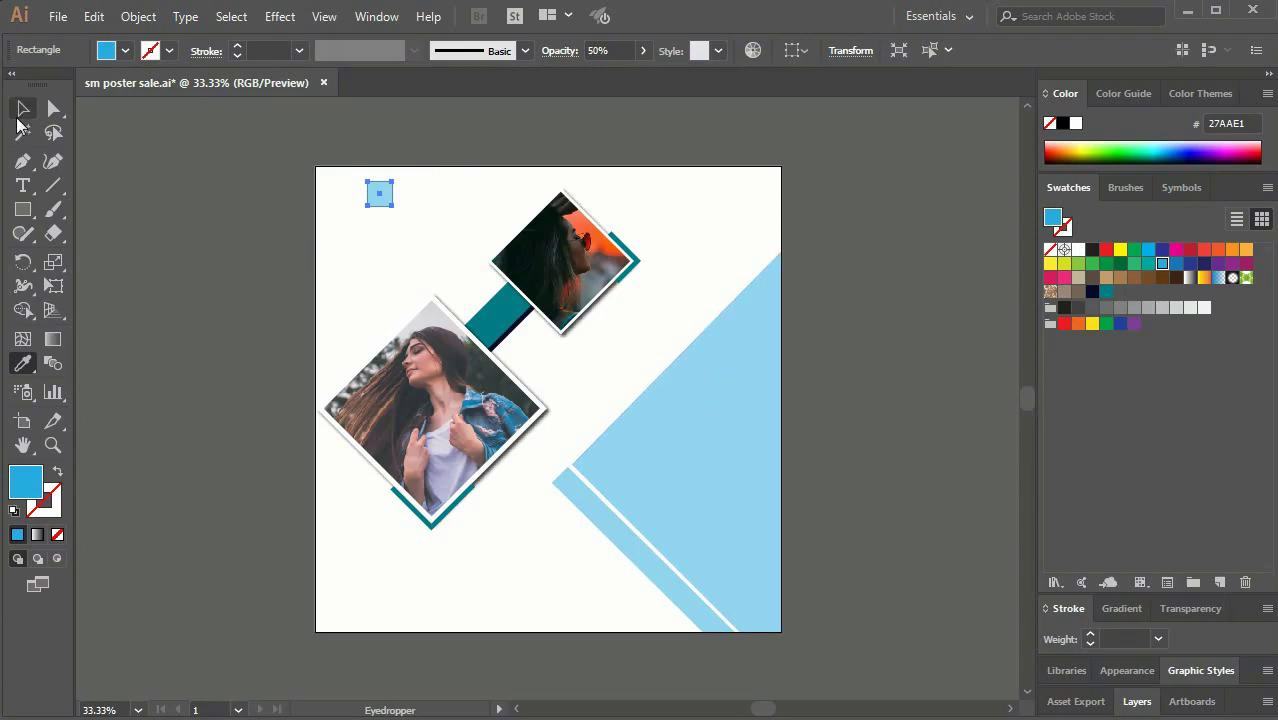
{"action": "left_click", "coordinate": [170, 197]}
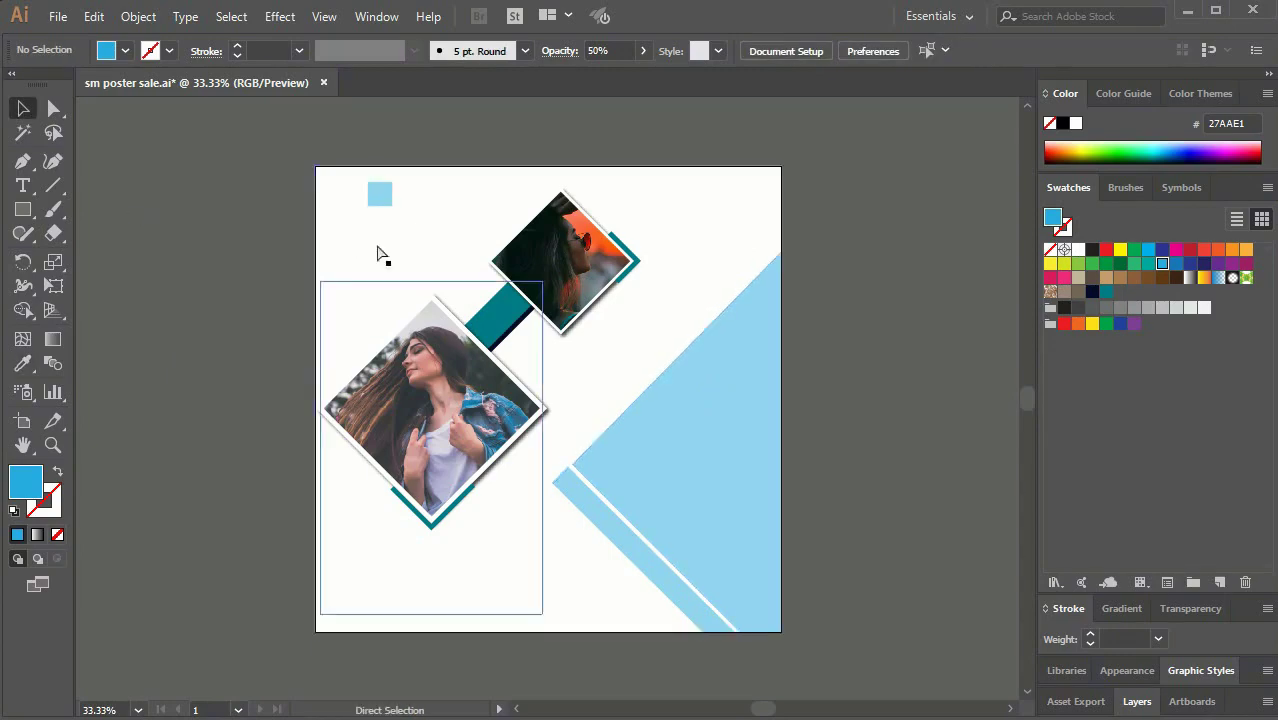
Step: Rotate the small blue square 45° into a diamond and move it slightly higher
{"action": "key", "text": "ctrl+plus"}
{"action": "left_click_drag", "start_coordinate": [332, 250], "coordinate": [452, 525]}
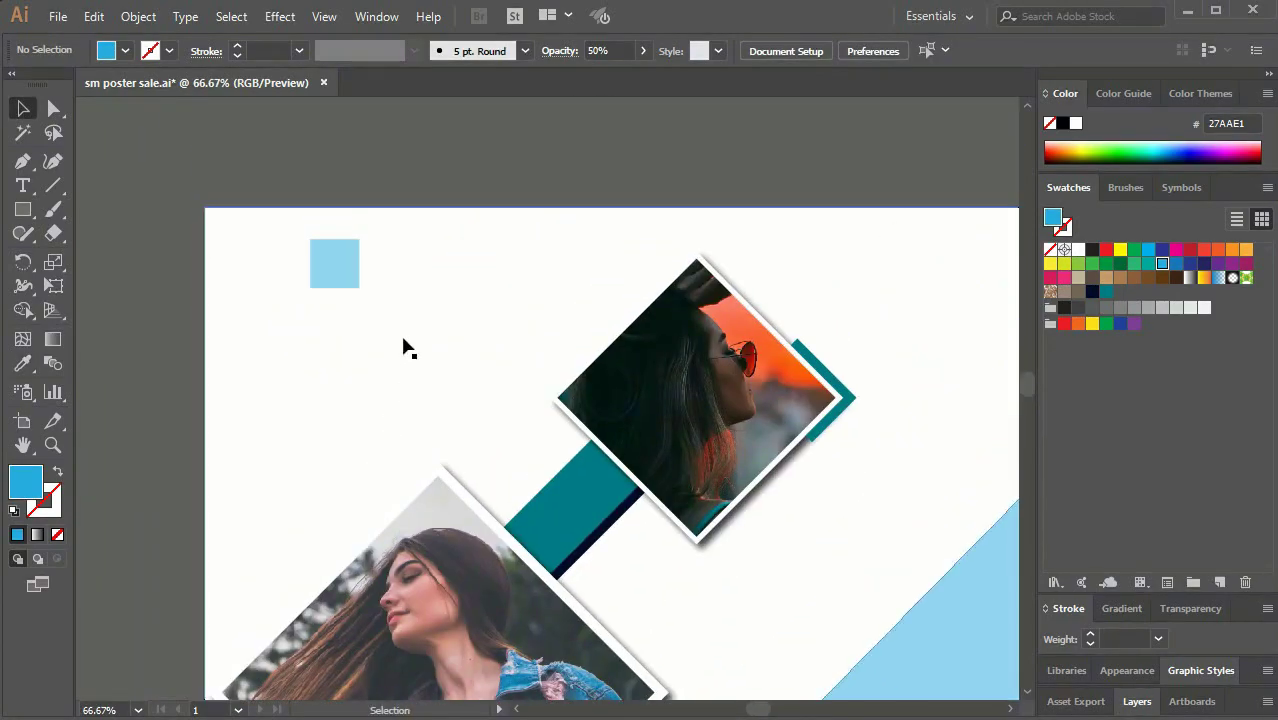
{"action": "left_click", "coordinate": [333, 285]}
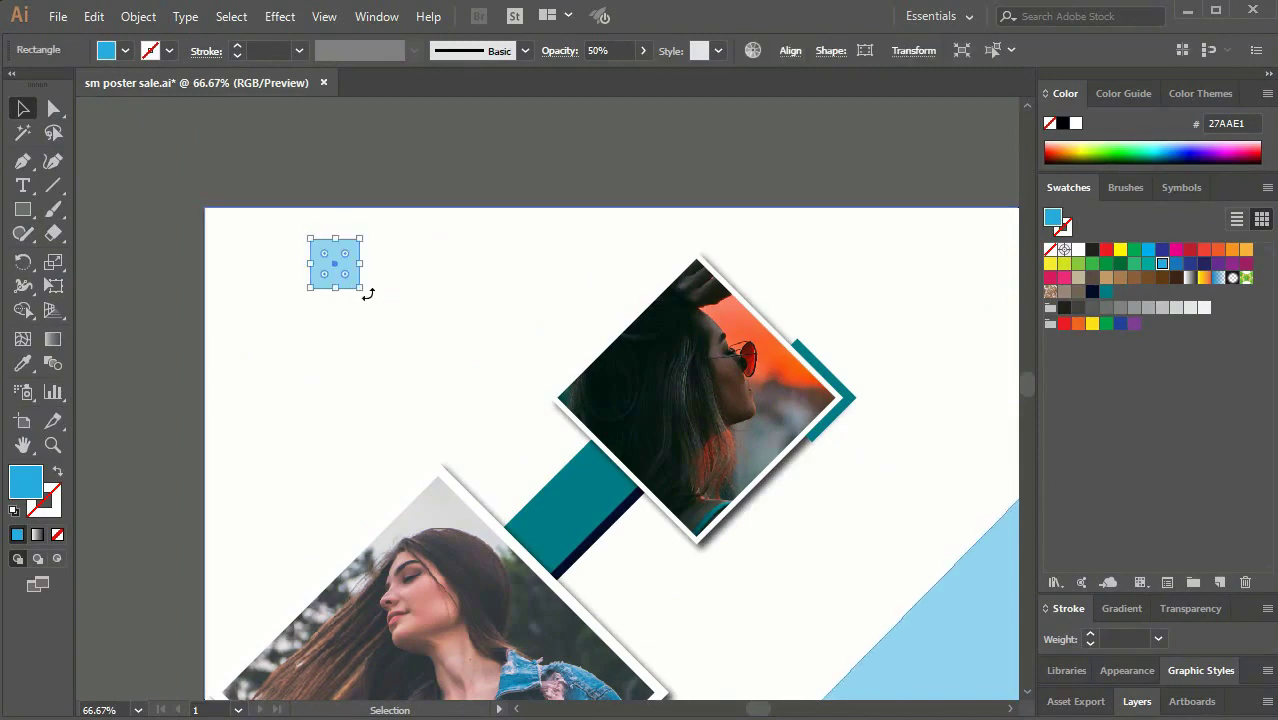
{"action": "left_click_drag", "start_coordinate": [344, 306], "coordinate": [339, 250]}
{"action": "left_click", "coordinate": [322, 317]}
{"action": "left_click", "coordinate": [157, 380]}
{"action": "scroll", "coordinate": [388, 484], "scroll_direction": "down", "scroll_amount": 10}
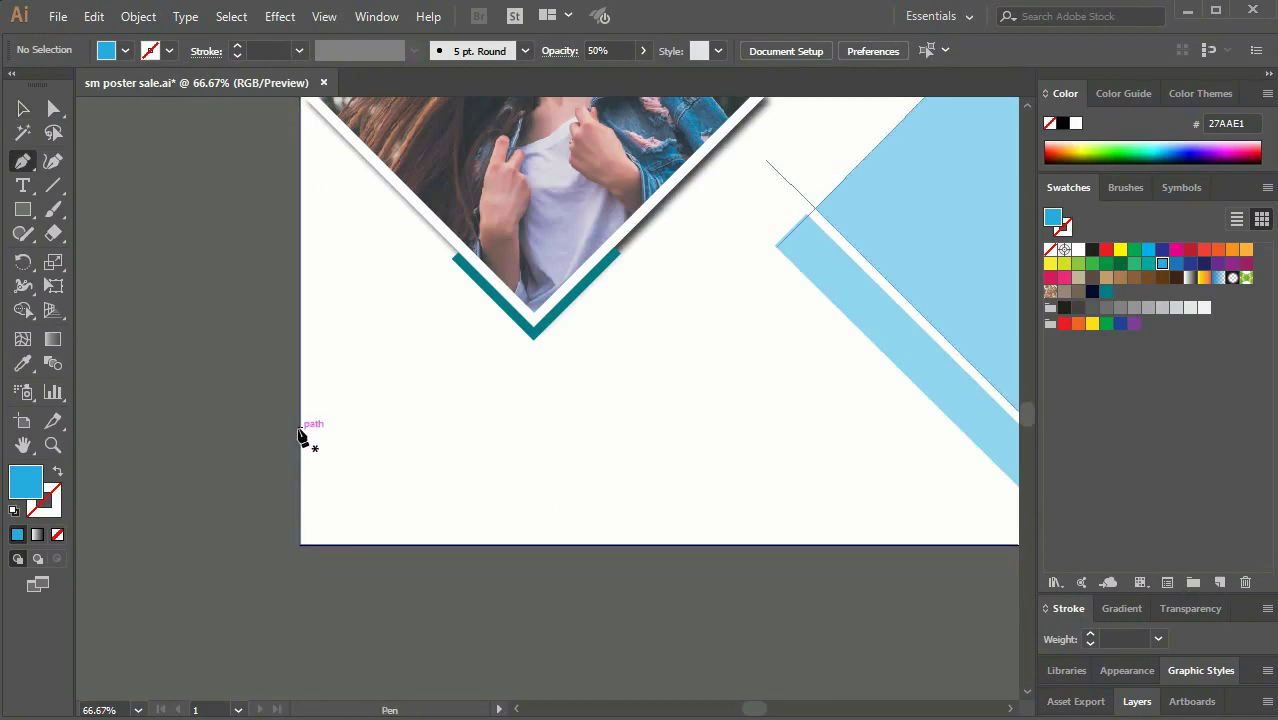
Step: Pen-draw a right-pointing triangle on the artboard's left edge
{"action": "left_click", "coordinate": [299, 430]}
{"action": "left_click", "coordinate": [348, 476]}
{"action": "left_click", "coordinate": [299, 522]}
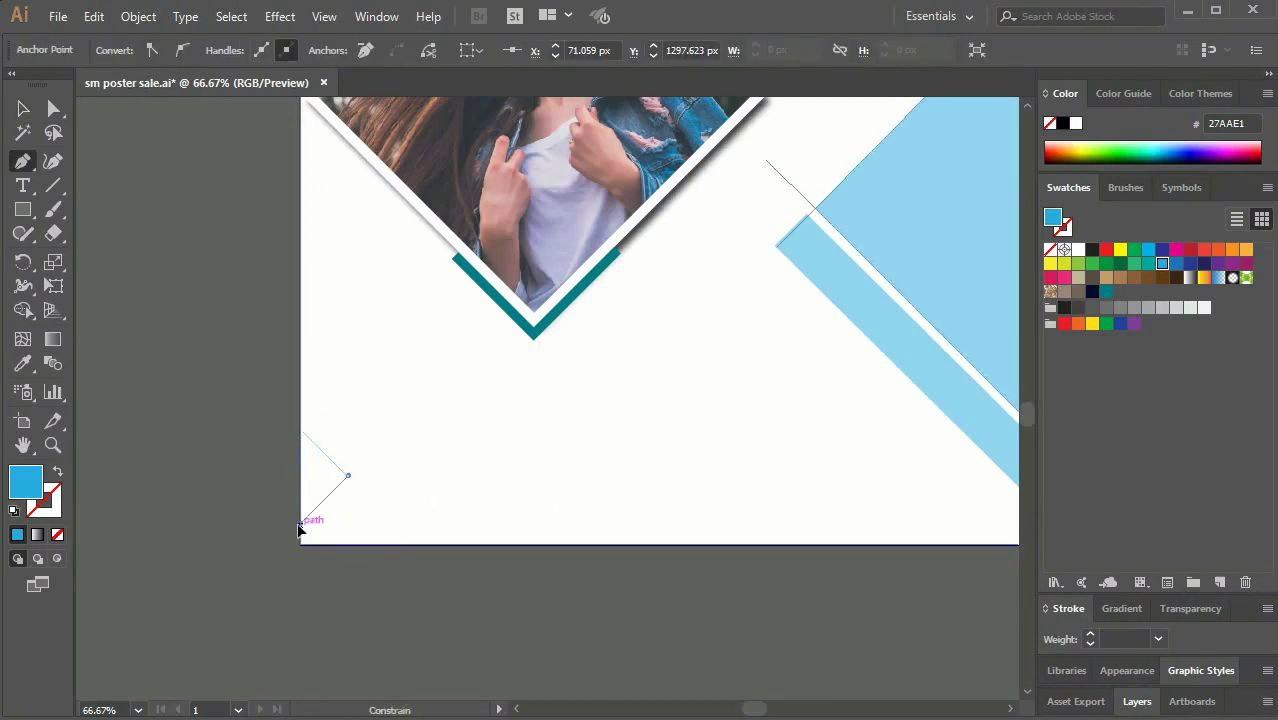
{"action": "left_click", "coordinate": [299, 430]}
{"action": "left_click", "coordinate": [24, 366]}
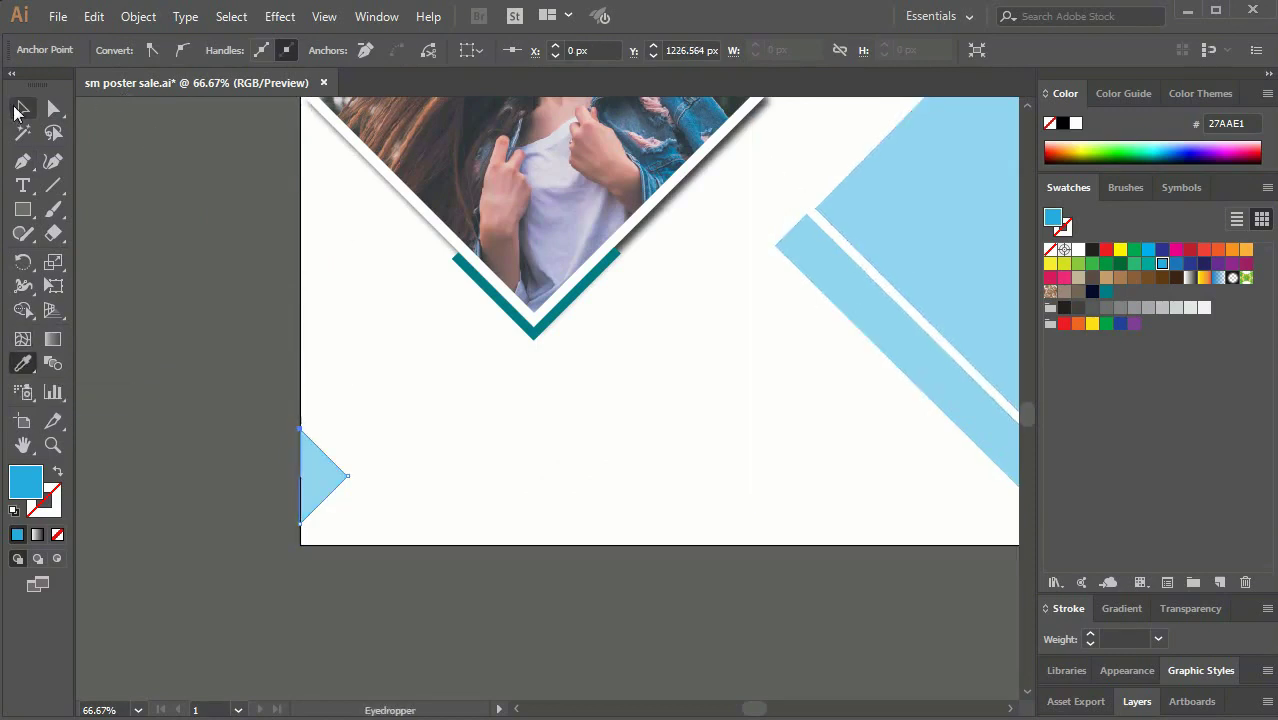
{"action": "left_click", "coordinate": [22, 108]}
{"action": "left_click", "coordinate": [124, 340]}
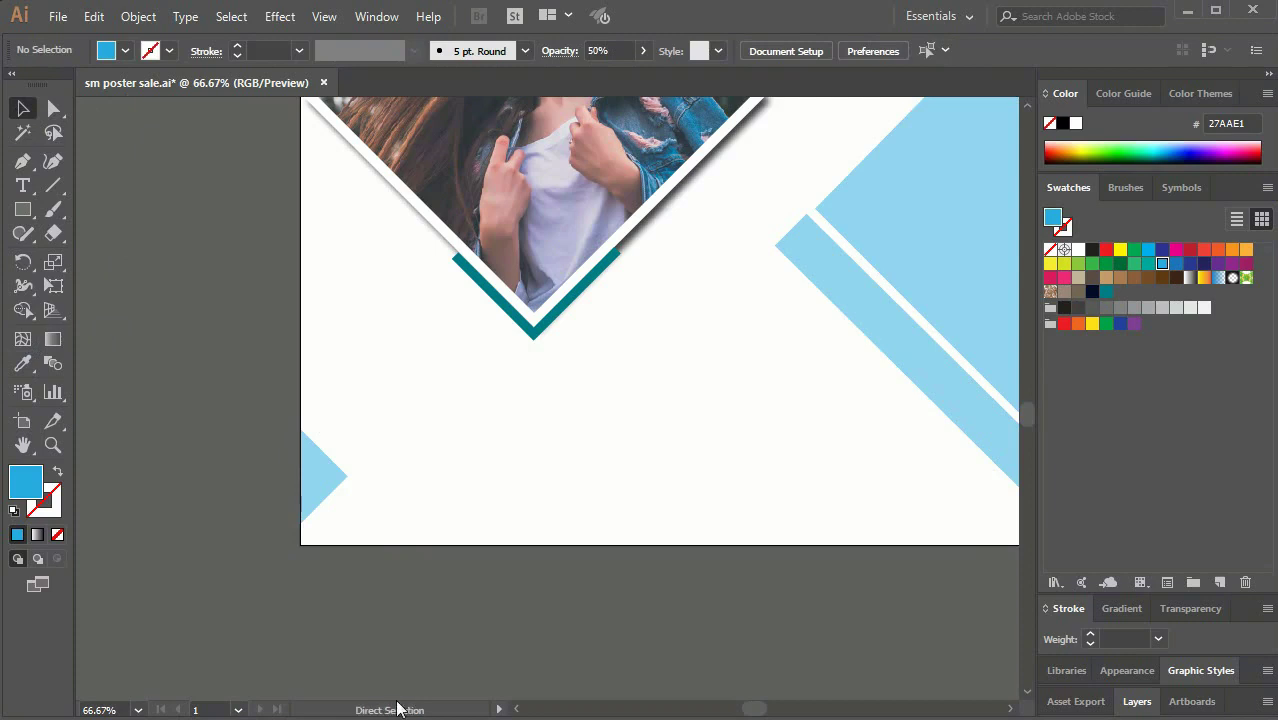
Step: Copy the triangle below the photo frame and shrink the other to match its height
{"action": "key", "text": "ctrl+minus"}
{"action": "key", "text": "ctrl+minus"}
{"action": "left_click", "coordinate": [305, 530]}
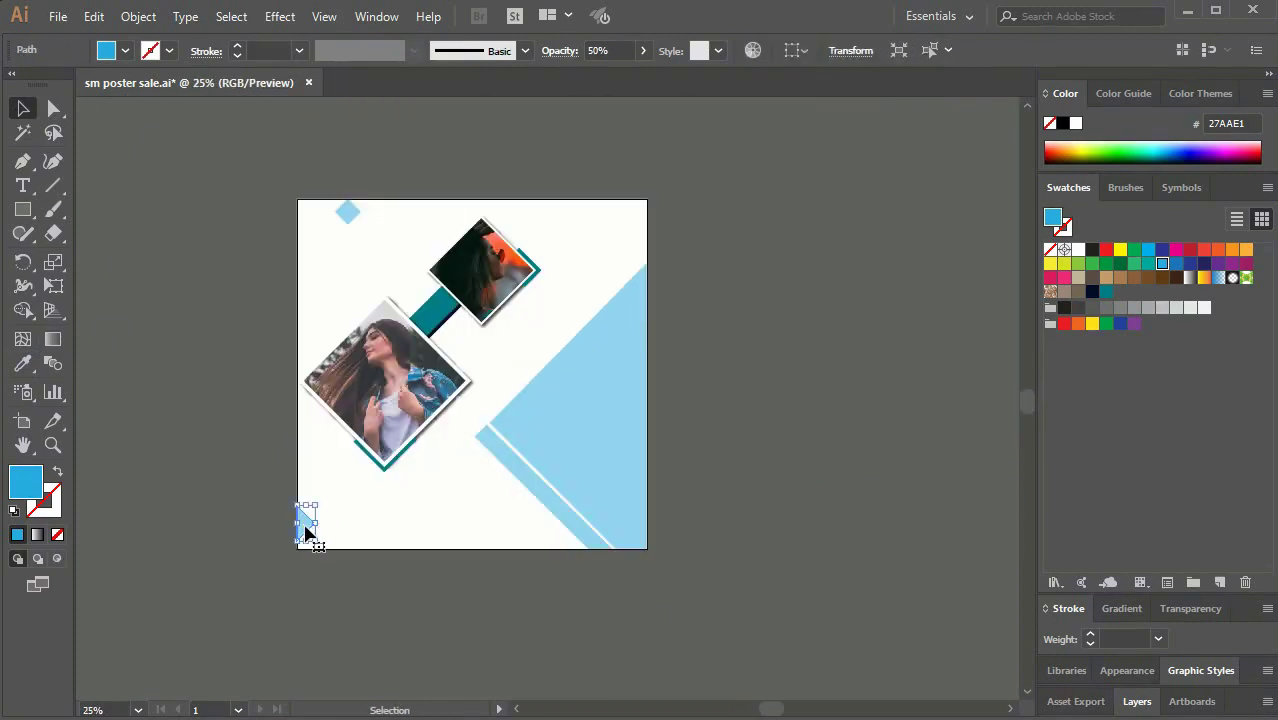
{"action": "mouse_move", "coordinate": [308, 532]}
{"action": "left_mouse_down"}
{"action": "mouse_move", "coordinate": [385, 503]}
{"action": "mouse_move", "coordinate": [475, 520]}
{"action": "left_mouse_up"}
{"action": "left_click", "coordinate": [442, 634]}
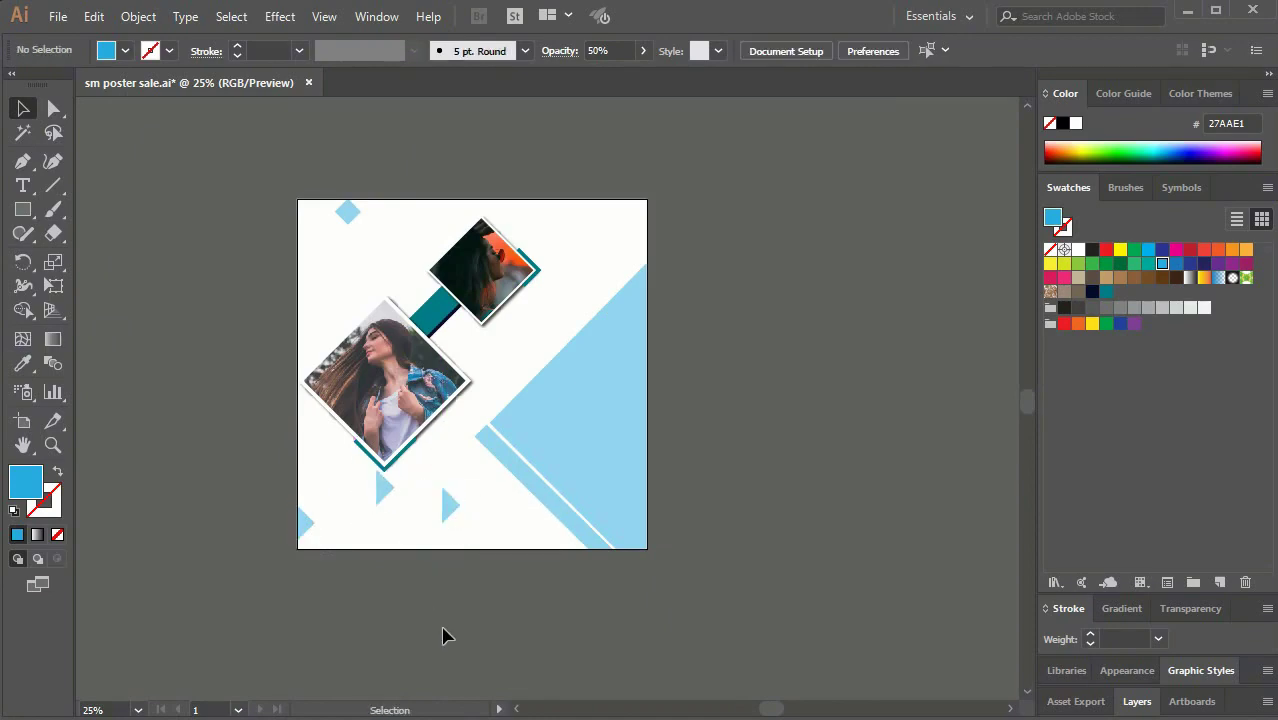
{"action": "key", "text": "ctrl+plus"}
{"action": "key", "text": "ctrl+plus"}
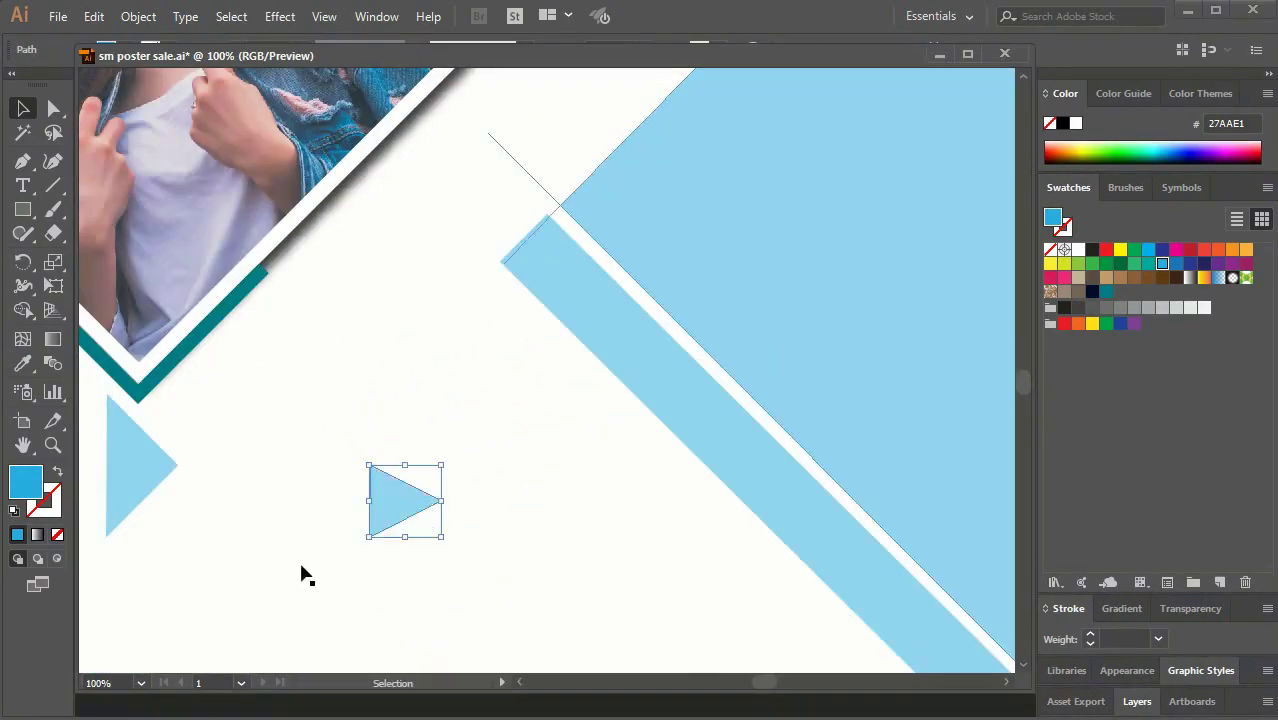
{"action": "left_click_drag", "start_coordinate": [122, 460], "coordinate": [394, 537]}
{"action": "mouse_move", "coordinate": [410, 613]}
{"action": "left_mouse_down"}
{"action": "mouse_move", "coordinate": [406, 537]}
{"action": "mouse_move", "coordinate": [340, 500]}
{"action": "left_mouse_up"}
Step: Fill both triangles with teal 007B86 at 100% opacity
{"action": "left_click", "coordinate": [485, 576]}
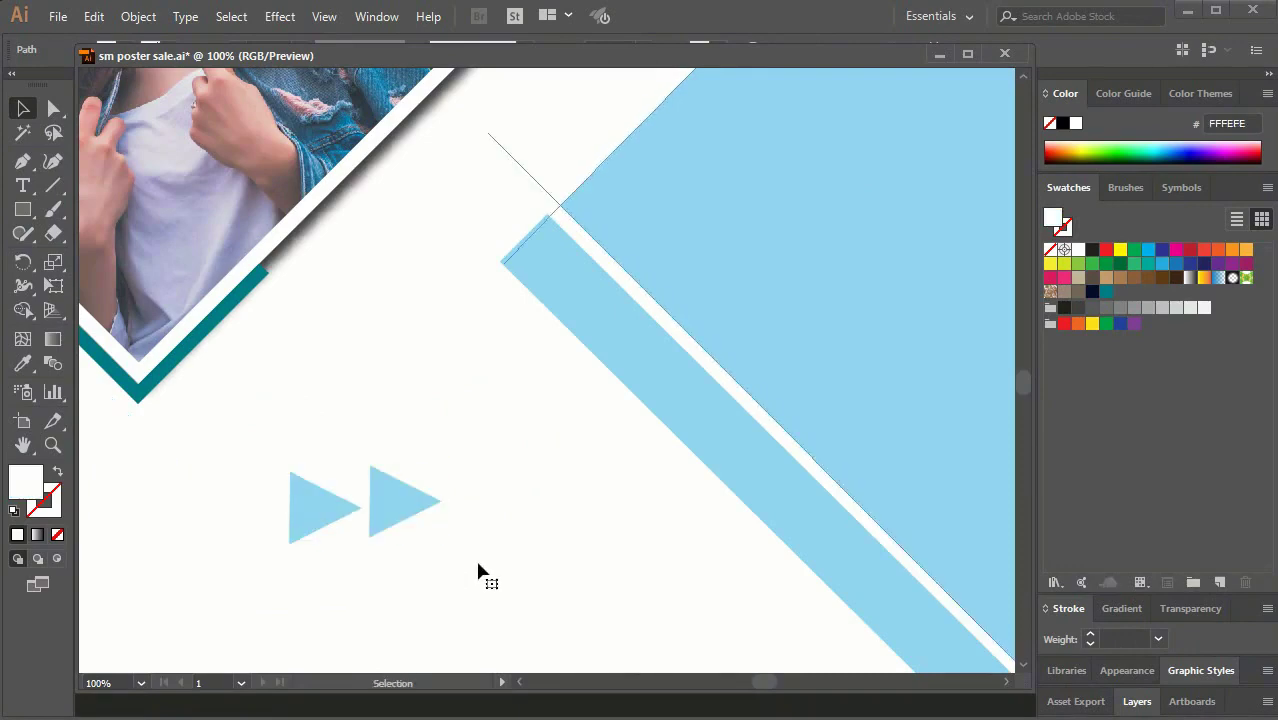
{"action": "left_click", "coordinate": [405, 500]}
{"action": "left_click", "coordinate": [1106, 291]}
{"action": "left_click", "coordinate": [1190, 608]}
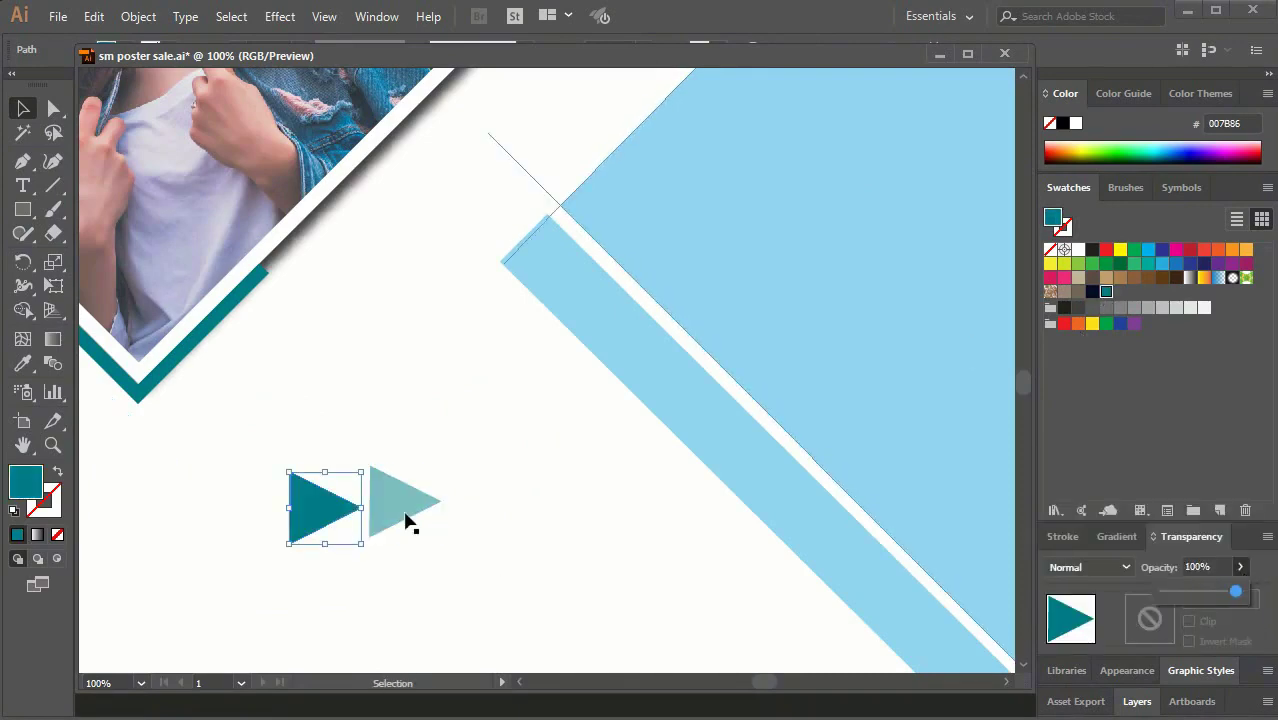
{"action": "left_click", "coordinate": [1240, 567]}
Step: Move the two teal triangles up beside the photos, one near the top photo
{"action": "key", "text": "ctrl+minus"}
{"action": "key", "text": "ctrl+minus"}
{"action": "key", "text": "ctrl+minus"}
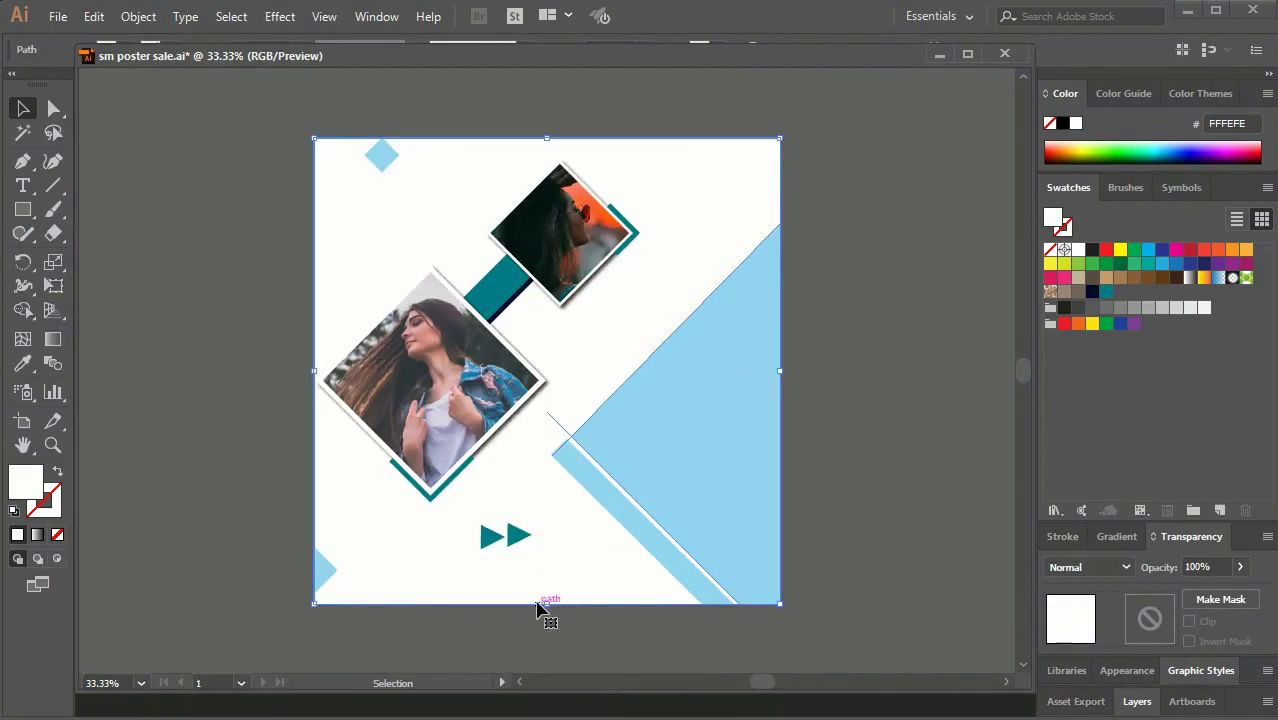
{"action": "left_click_drag", "start_coordinate": [520, 538], "coordinate": [610, 333]}
{"action": "left_click_drag", "start_coordinate": [494, 537], "coordinate": [355, 273]}
{"action": "left_click", "coordinate": [165, 479]}
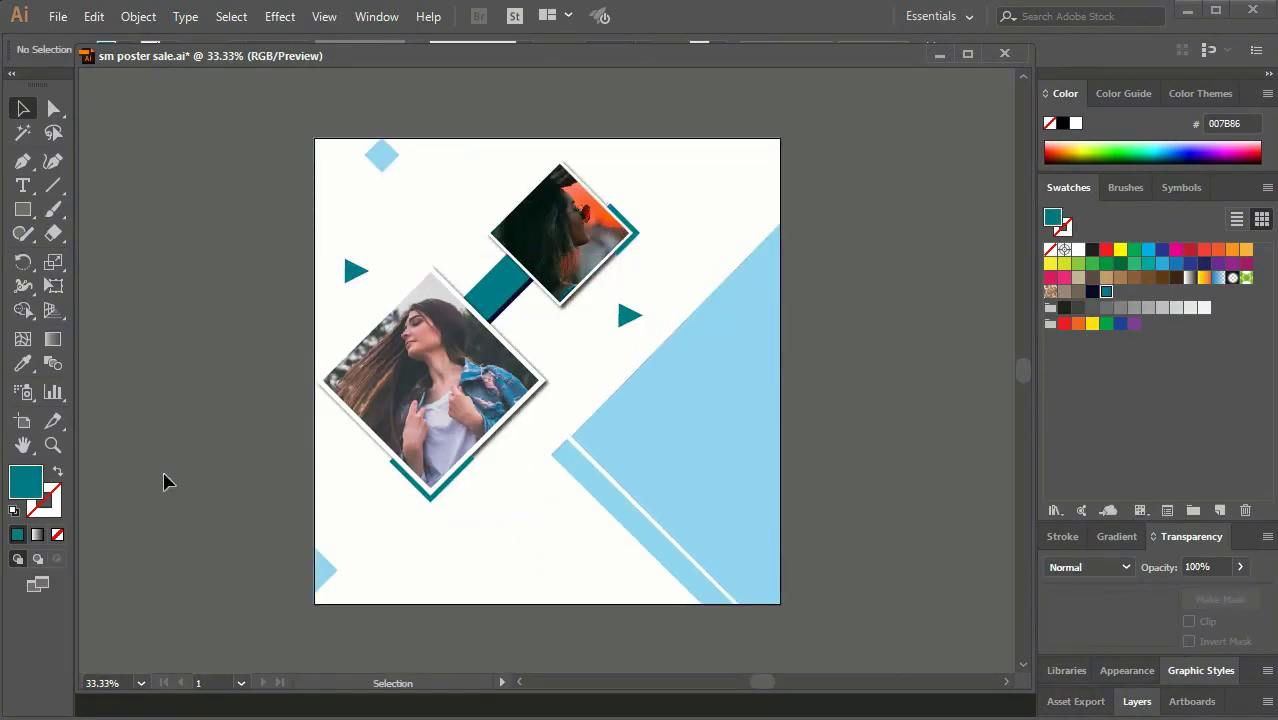
Step: Scale the first teal triangle smaller about its centre
{"action": "key", "text": "ctrl+plus"}
{"action": "key", "text": "ctrl+plus"}
{"action": "key", "text": "ctrl+plus"}
{"action": "key", "text": "ctrl+plus"}
{"action": "left_click", "coordinate": [455, 285]}
{"action": "left_click_drag", "start_coordinate": [488, 351], "coordinate": [437, 300]}
{"action": "left_click", "coordinate": [414, 373]}
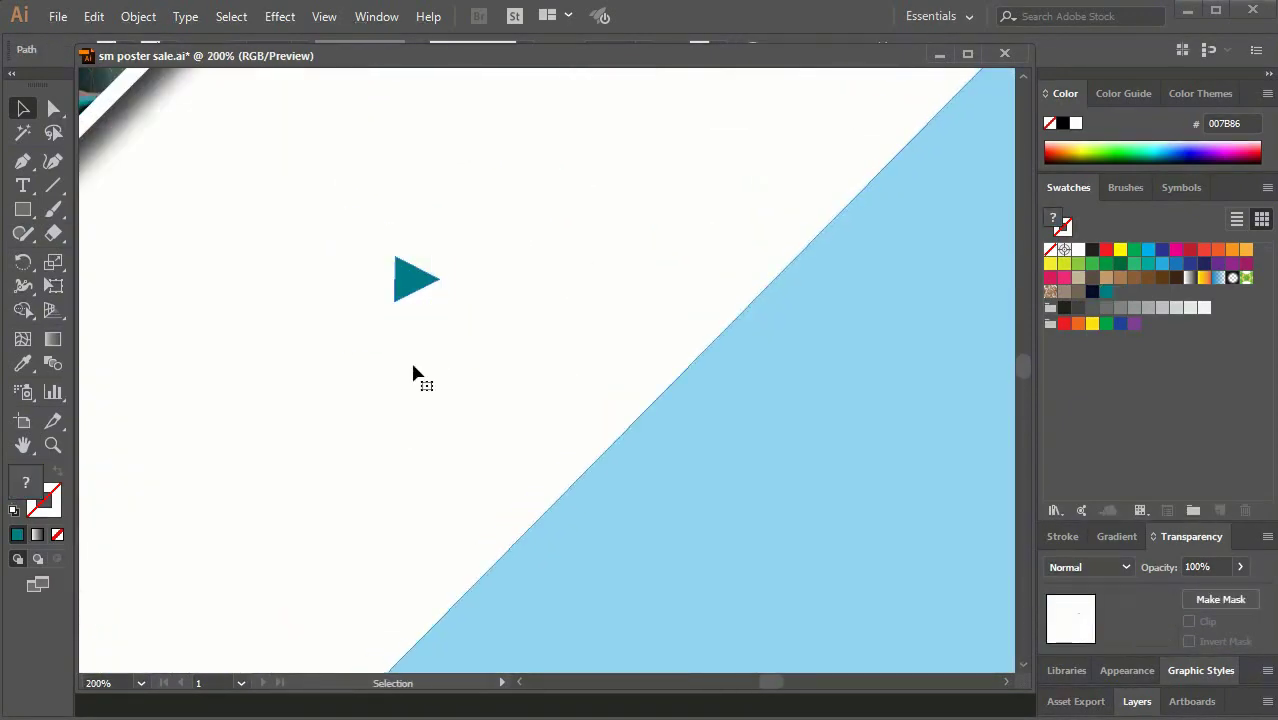
{"action": "key", "text": "ctrl+minus"}
{"action": "key", "text": "ctrl+minus"}
{"action": "key", "text": "ctrl+minus"}
{"action": "scroll", "coordinate": [590, 350], "scroll_direction": "up", "scroll_amount": 4}
{"action": "left_click", "coordinate": [630, 222]}
{"action": "key", "text": "a"}
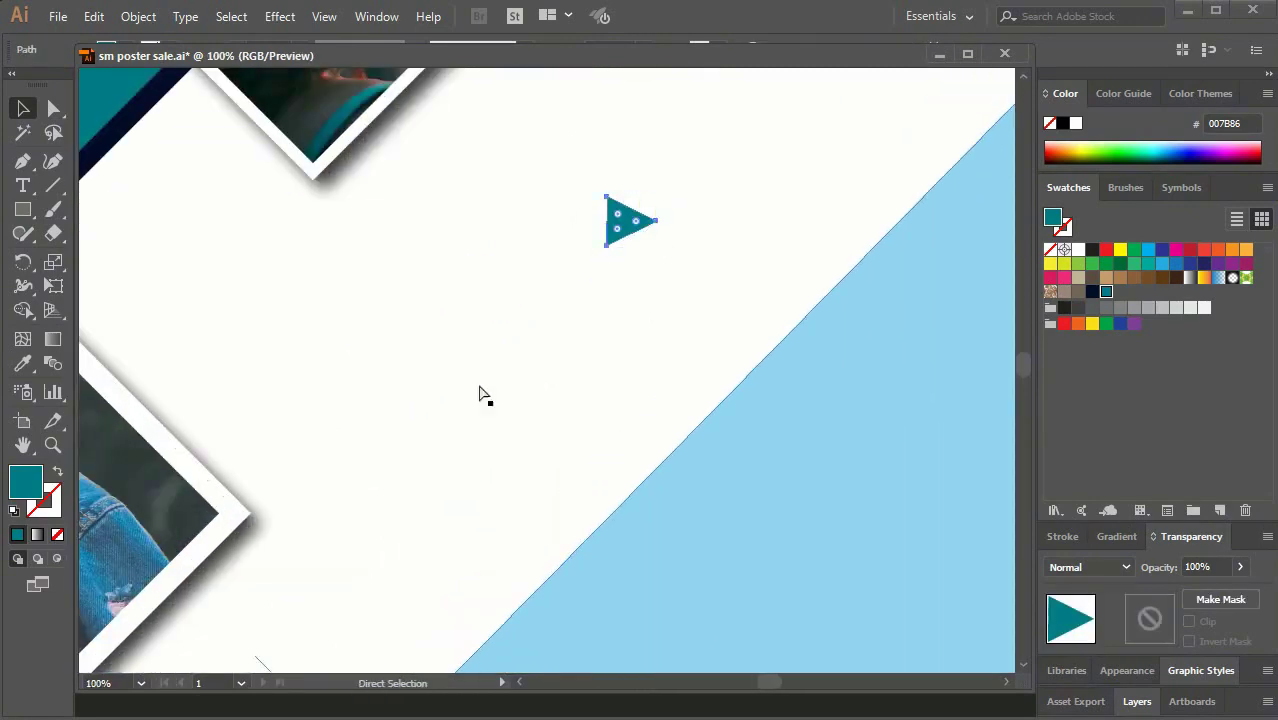
{"action": "key", "text": "ctrl+minus"}
{"action": "key", "text": "ctrl+minus"}
{"action": "key", "text": "ctrl+plus"}
{"action": "key", "text": "ctrl+plus"}
{"action": "left_click", "coordinate": [438, 430]}
{"action": "mouse_move", "coordinate": [492, 483]}
{"action": "left_mouse_down"}
{"action": "mouse_move", "coordinate": [477, 506]}
{"action": "mouse_move", "coordinate": [467, 460]}
{"action": "left_mouse_up"}
{"action": "left_click", "coordinate": [268, 428]}
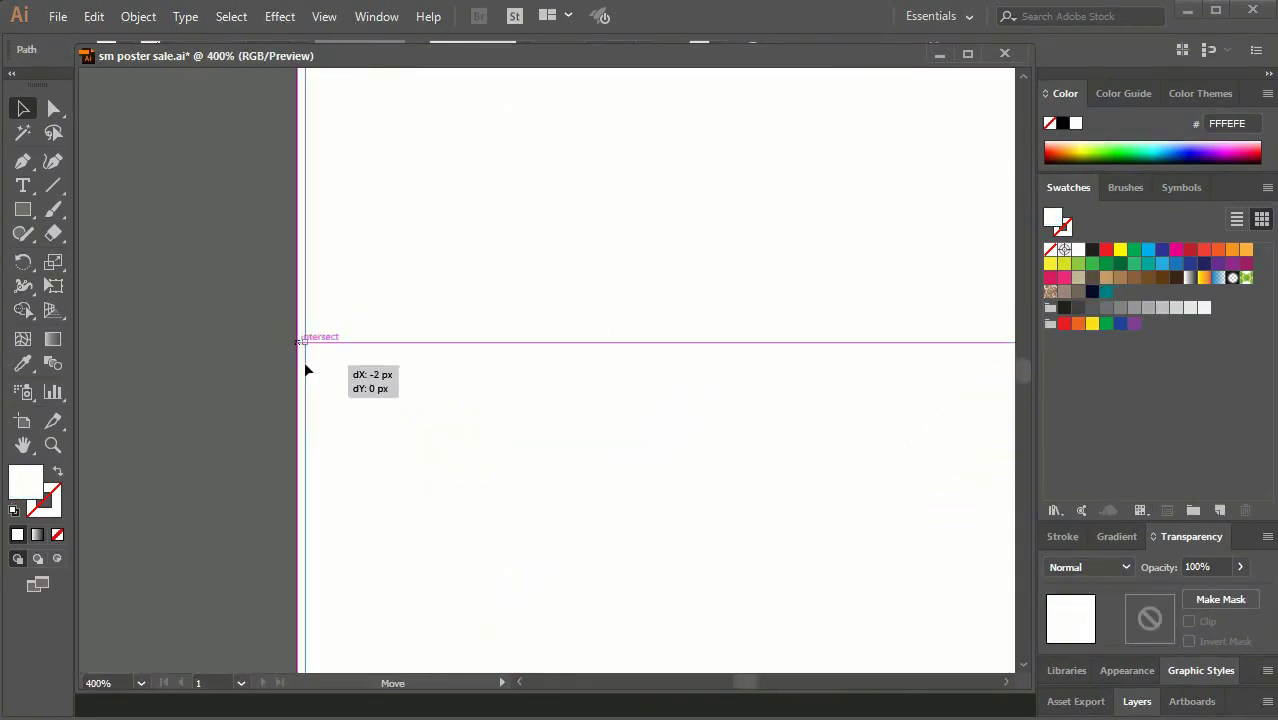
Step: Shrink the other teal triangle further to a smaller size
{"action": "key", "text": "ctrl+minus"}
{"action": "key", "text": "ctrl+minus"}
{"action": "key", "text": "ctrl+minus"}
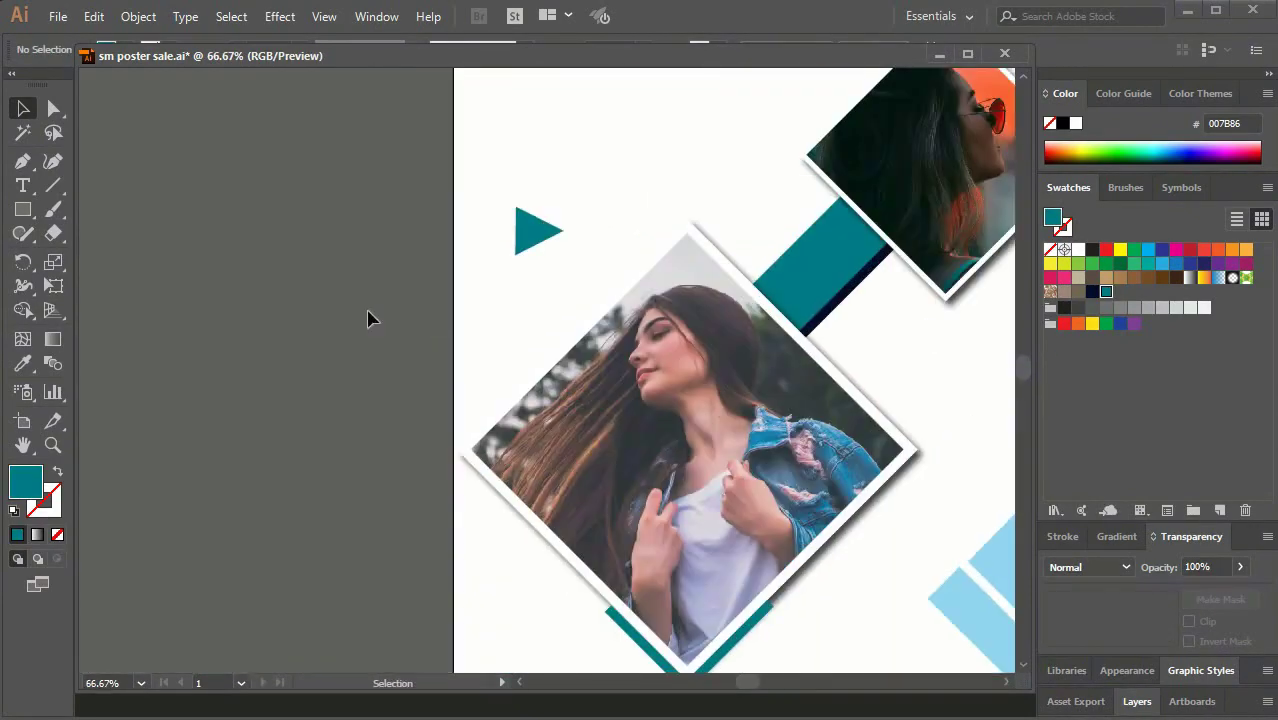
{"action": "key", "text": "ctrl+plus"}
{"action": "key", "text": "ctrl+plus"}
{"action": "key", "text": "ctrl+plus"}
{"action": "left_click", "coordinate": [428, 414]}
{"action": "left_click_drag", "start_coordinate": [528, 485], "coordinate": [485, 451]}
{"action": "left_click", "coordinate": [151, 422]}
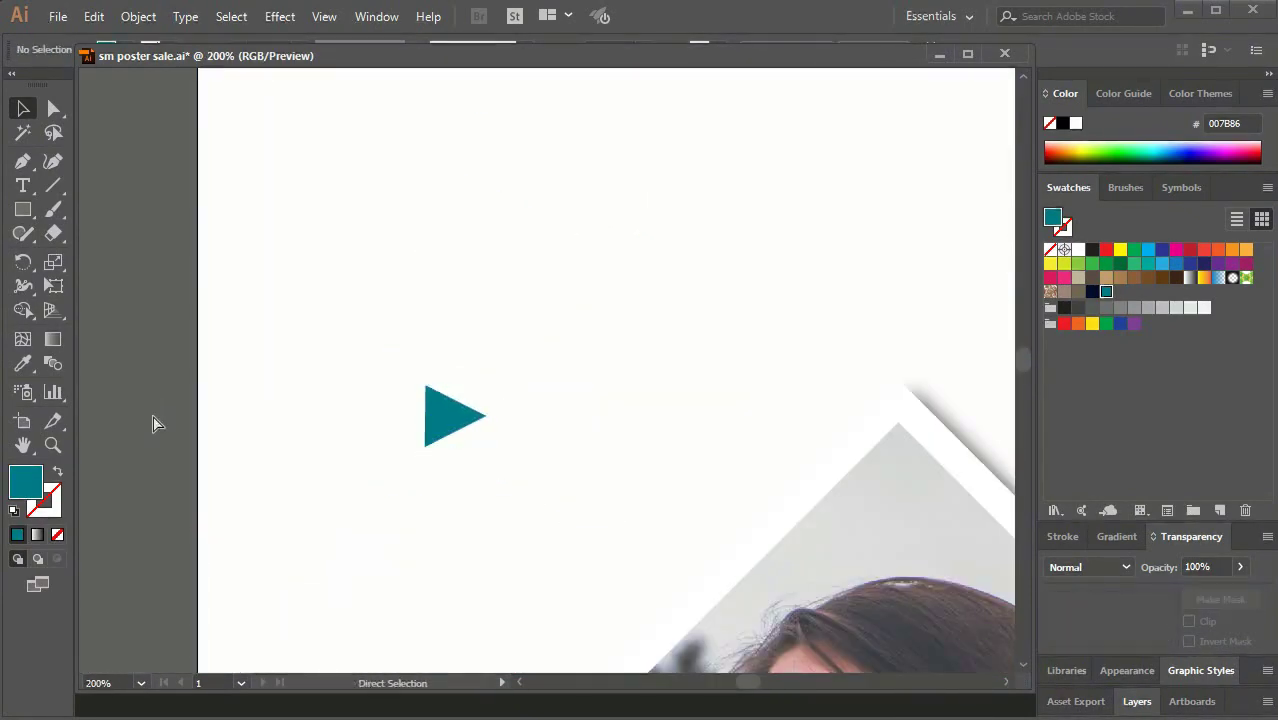
{"action": "key", "text": "ctrl+minus"}
{"action": "key", "text": "ctrl+minus"}
{"action": "key", "text": "ctrl+minus"}
{"action": "left_click", "coordinate": [483, 311]}
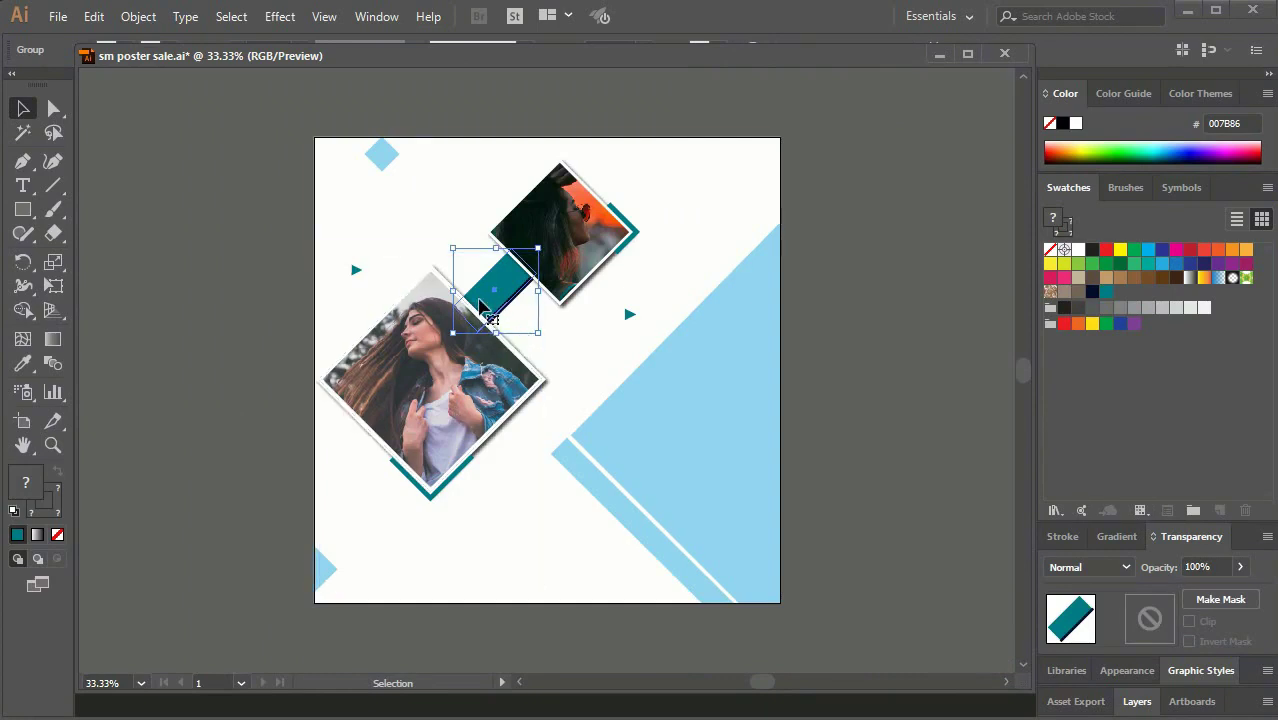
Step: Copy the teal bar group down-left along the diagonal to the lower photo
{"action": "left_click_drag", "start_coordinate": [483, 305], "coordinate": [313, 446]}
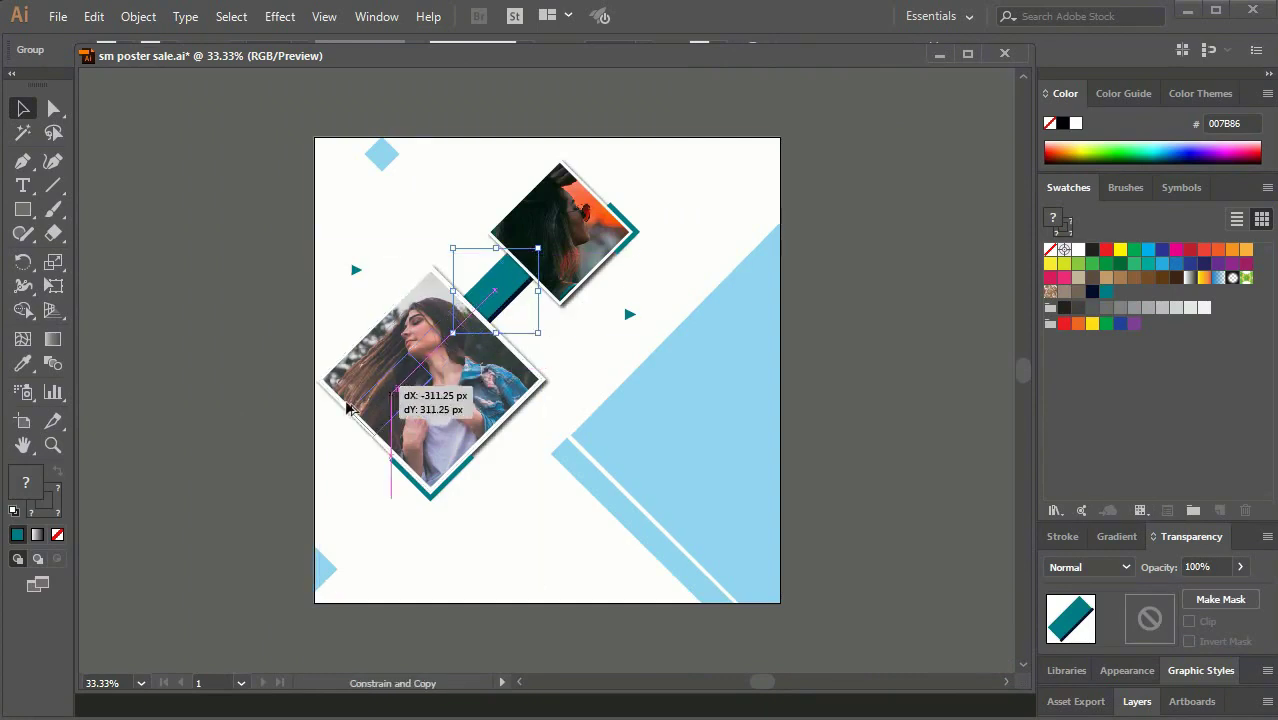
{"action": "left_click_drag", "start_coordinate": [316, 444], "coordinate": [324, 428]}
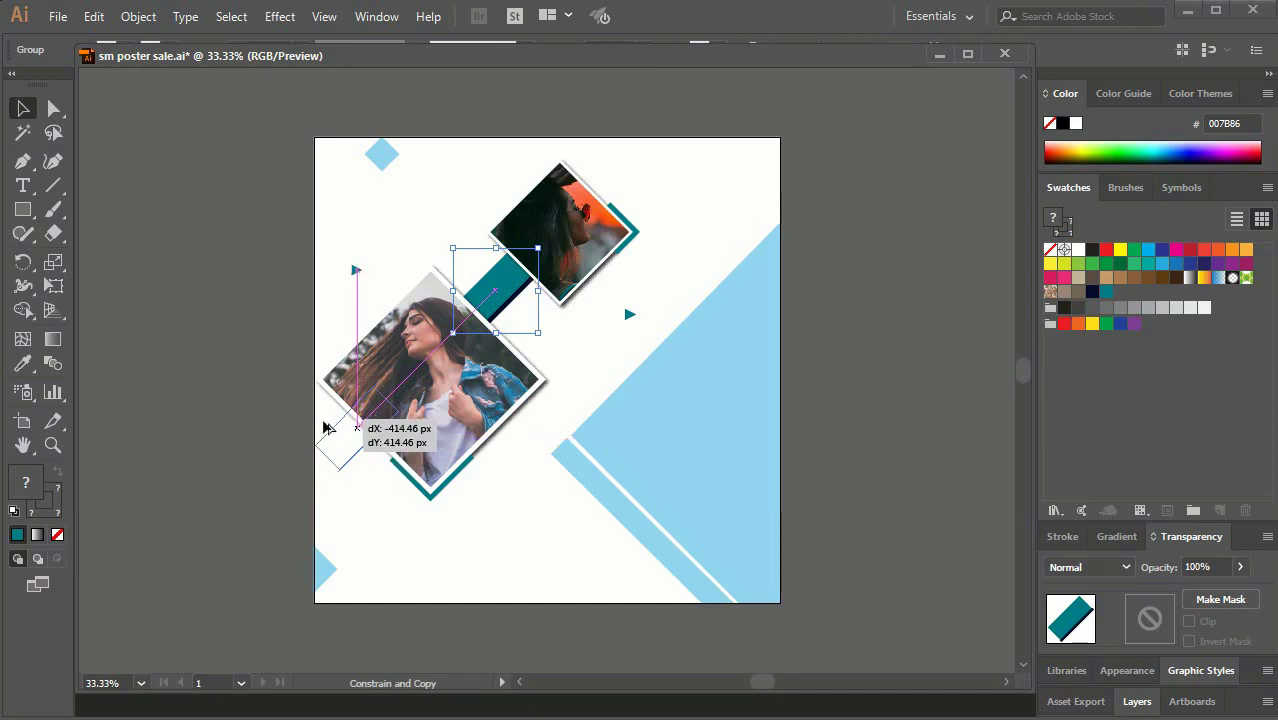
{"action": "left_click_drag", "start_coordinate": [324, 428], "coordinate": [324, 428]}
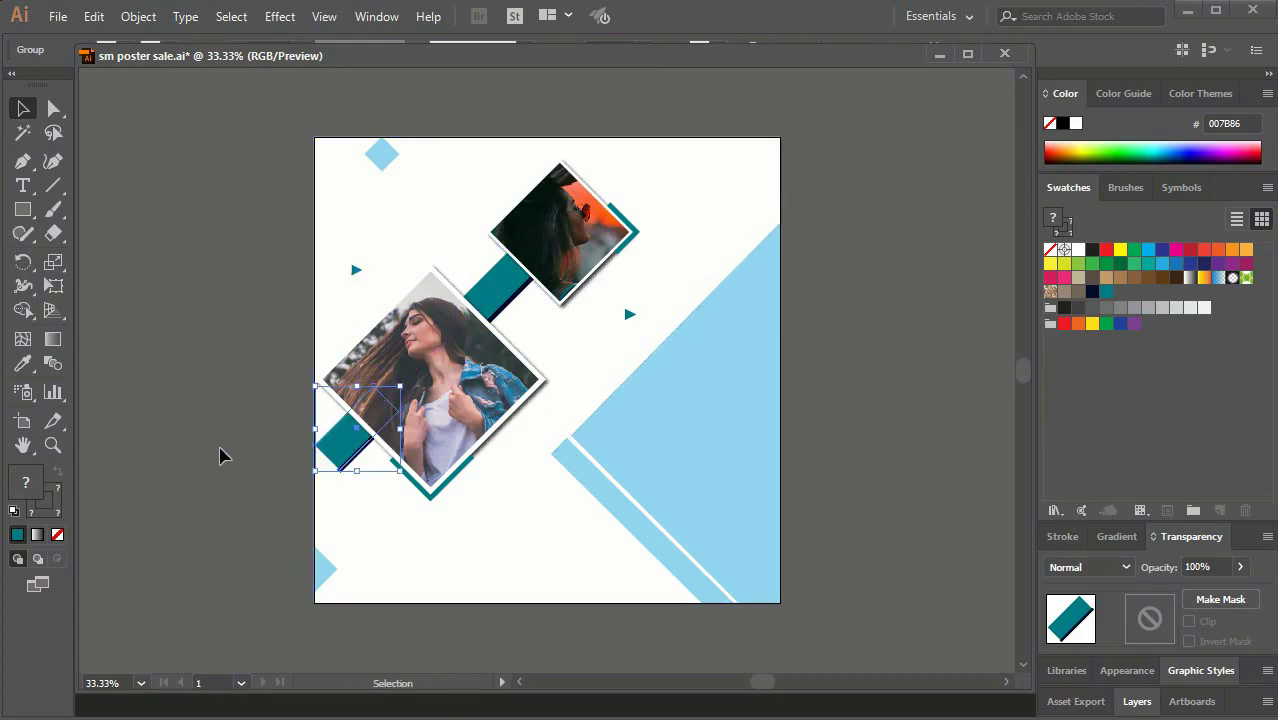
{"action": "left_click", "coordinate": [220, 456]}
Step: Ungroup the copied bar and delete its dark navy strip, keeping the teal square
{"action": "scroll", "coordinate": [408, 390], "scroll_direction": "up", "scroll_amount": 2}
{"action": "scroll", "coordinate": [425, 335], "scroll_direction": "up", "scroll_amount": 2}
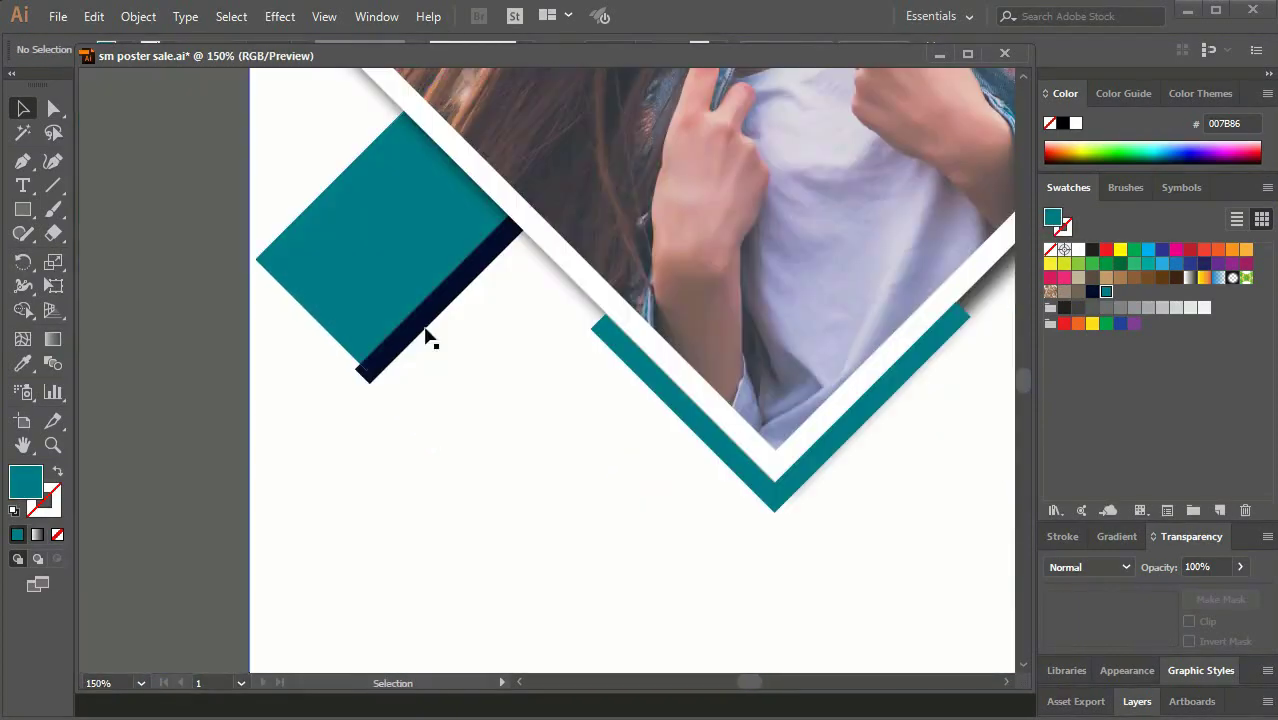
{"action": "right_click", "coordinate": [428, 337]}
{"action": "left_click", "coordinate": [412, 345]}
{"action": "left_click", "coordinate": [412, 343]}
{"action": "key", "text": "Delete"}
{"action": "left_click", "coordinate": [362, 348]}
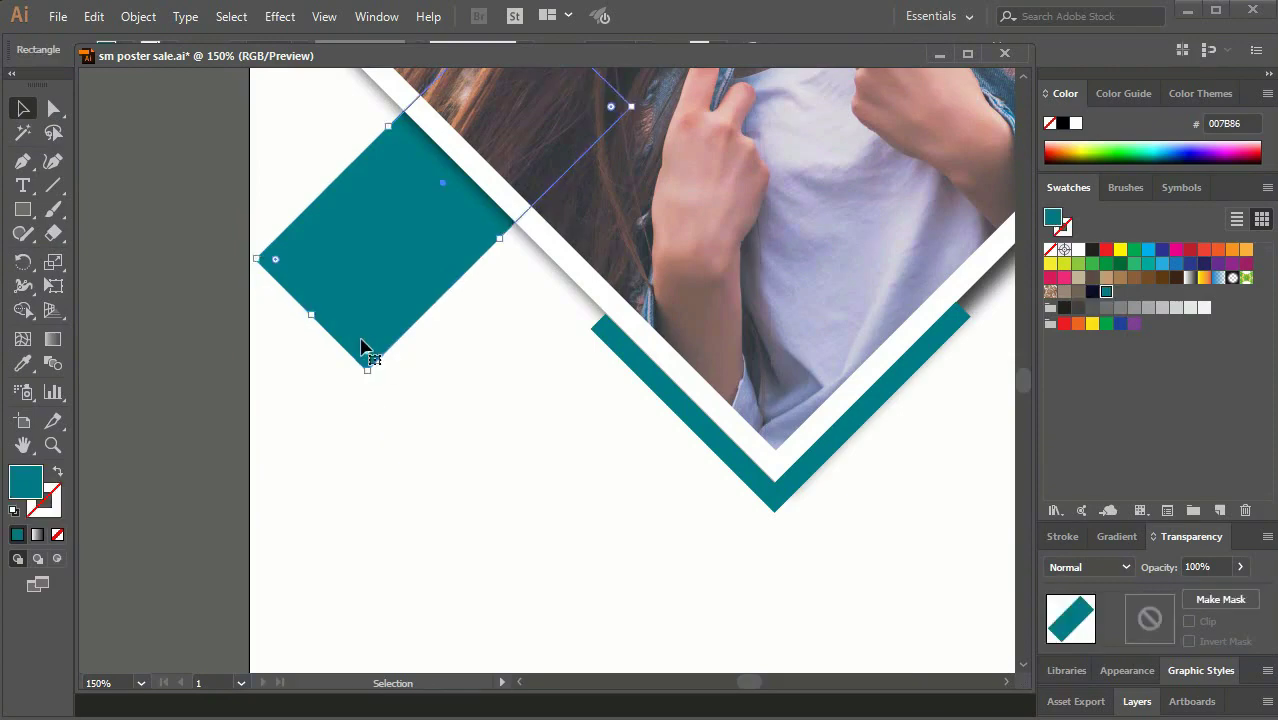
{"action": "key", "text": "Delete"}
{"action": "key", "text": "ctrl+z"}
Step: Pen-draw a teal shape from the square's corner out to the poster's left edge
{"action": "key", "text": "p"}
{"action": "left_click", "coordinate": [367, 370]}
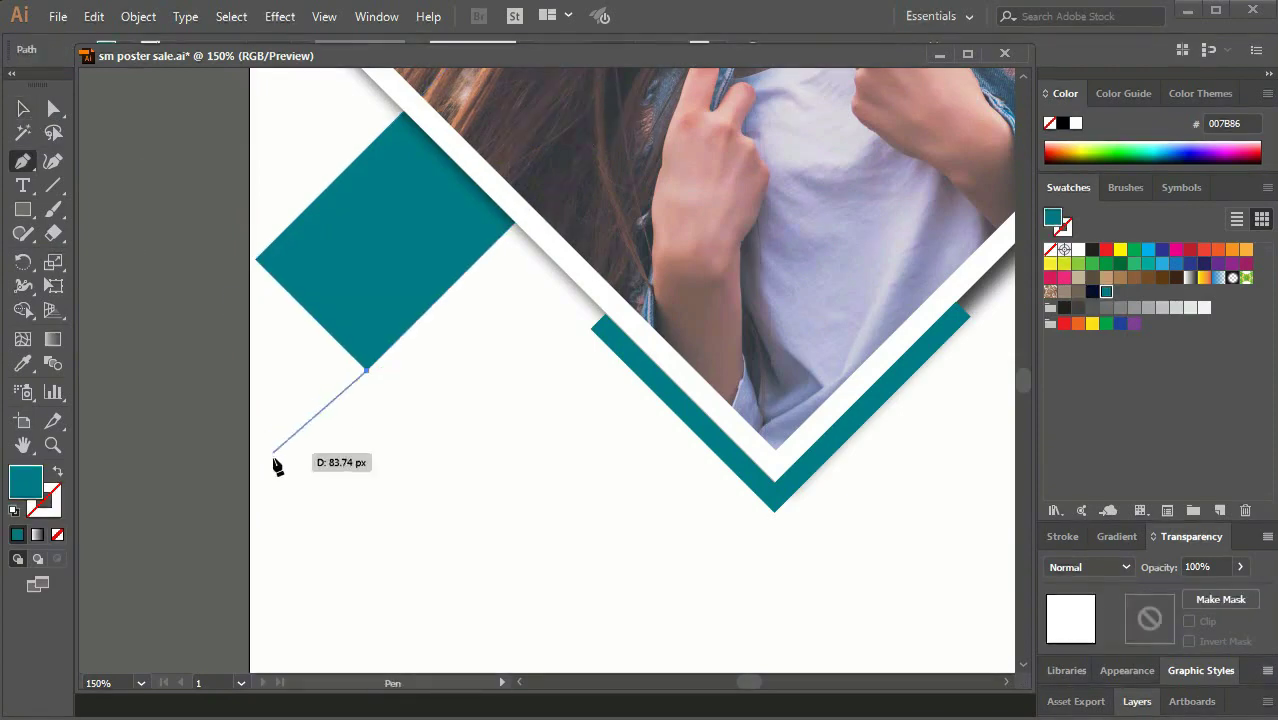
{"action": "left_click", "coordinate": [249, 487]}
{"action": "left_click", "coordinate": [250, 258]}
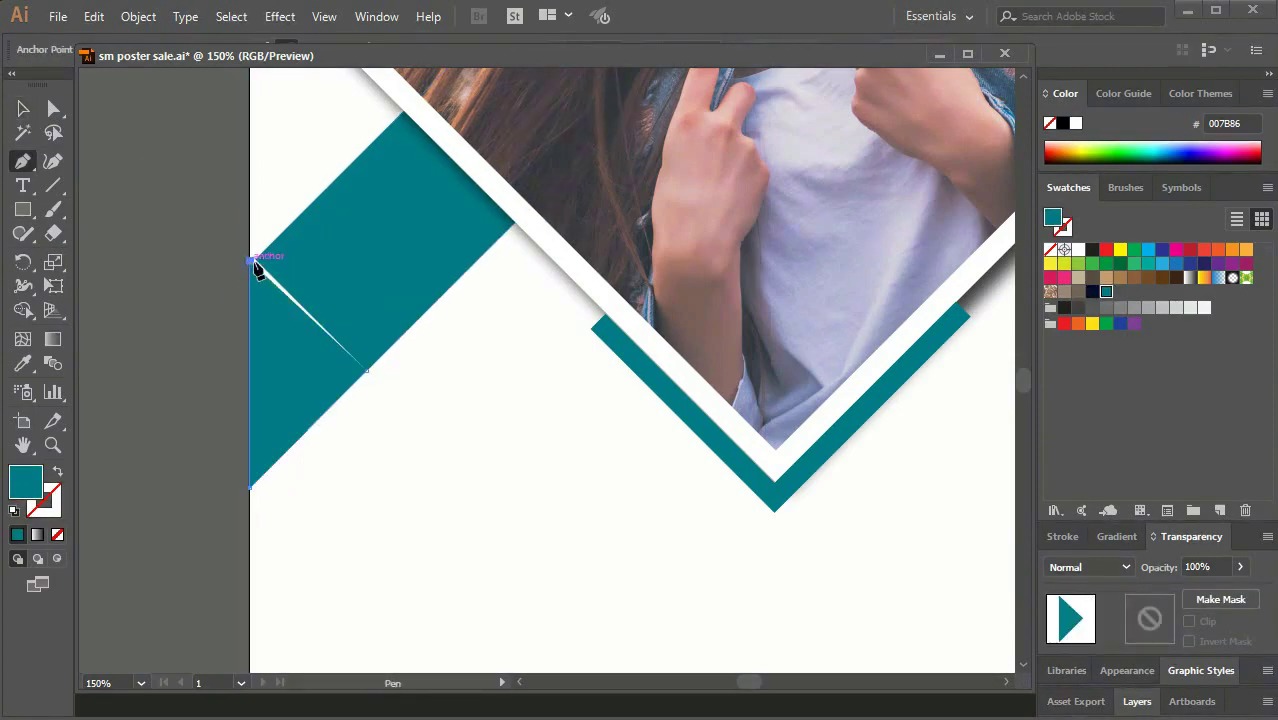
{"action": "left_click", "coordinate": [367, 370]}
{"action": "left_click", "coordinate": [22, 110]}
{"action": "left_click", "coordinate": [513, 393]}
{"action": "scroll", "coordinate": [165, 478], "scroll_direction": "up", "scroll_amount": 2}
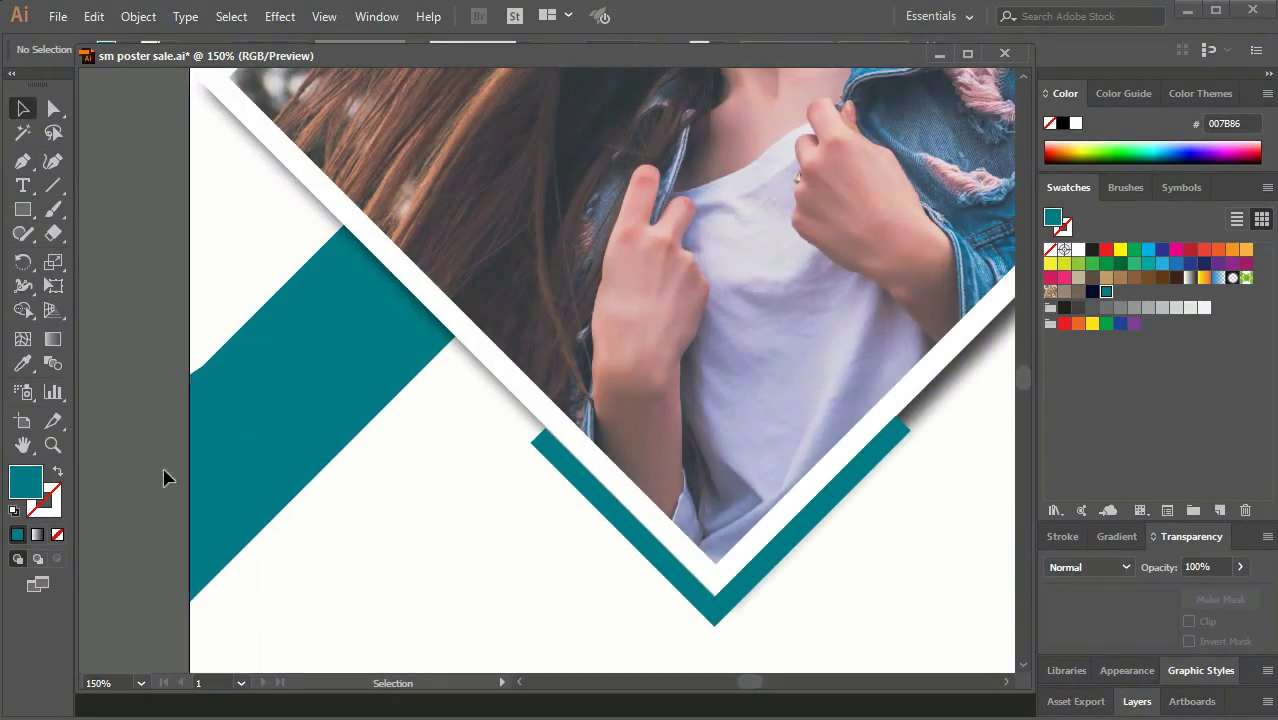
Step: Draw a small white-filled circle on the lower-left teal bar
{"action": "left_click", "coordinate": [26, 220]}
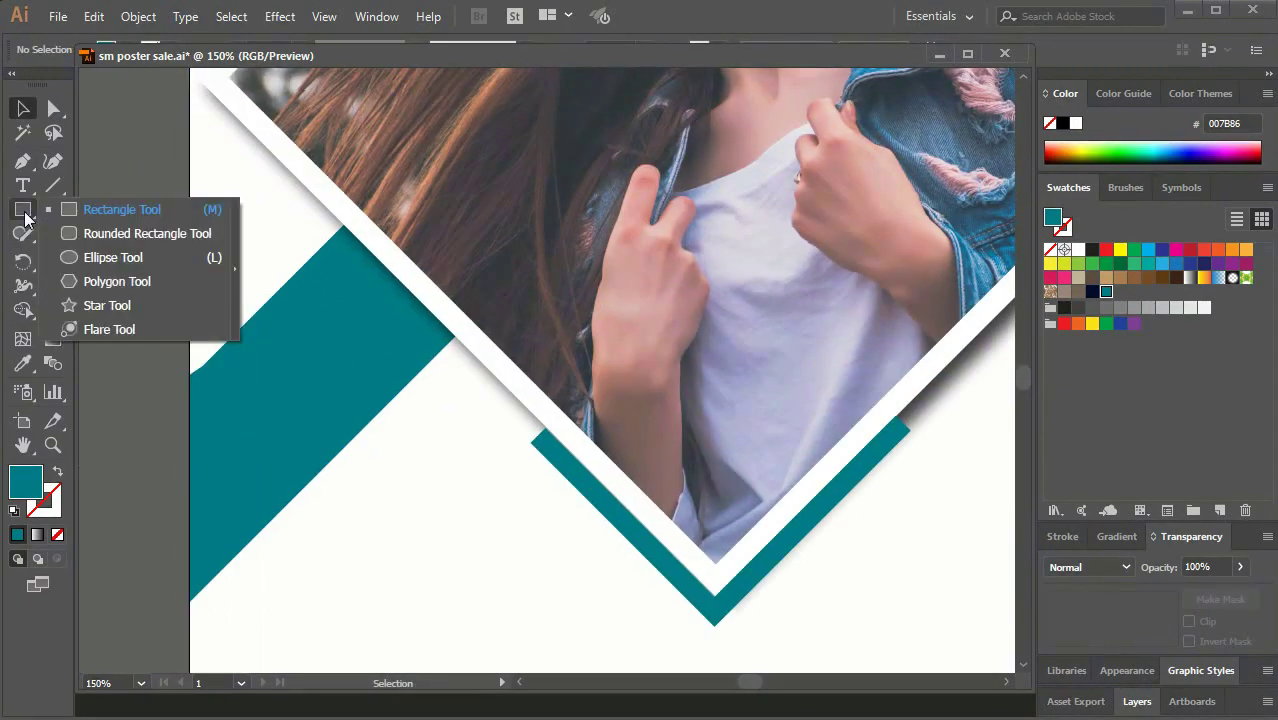
{"action": "left_click", "coordinate": [112, 258]}
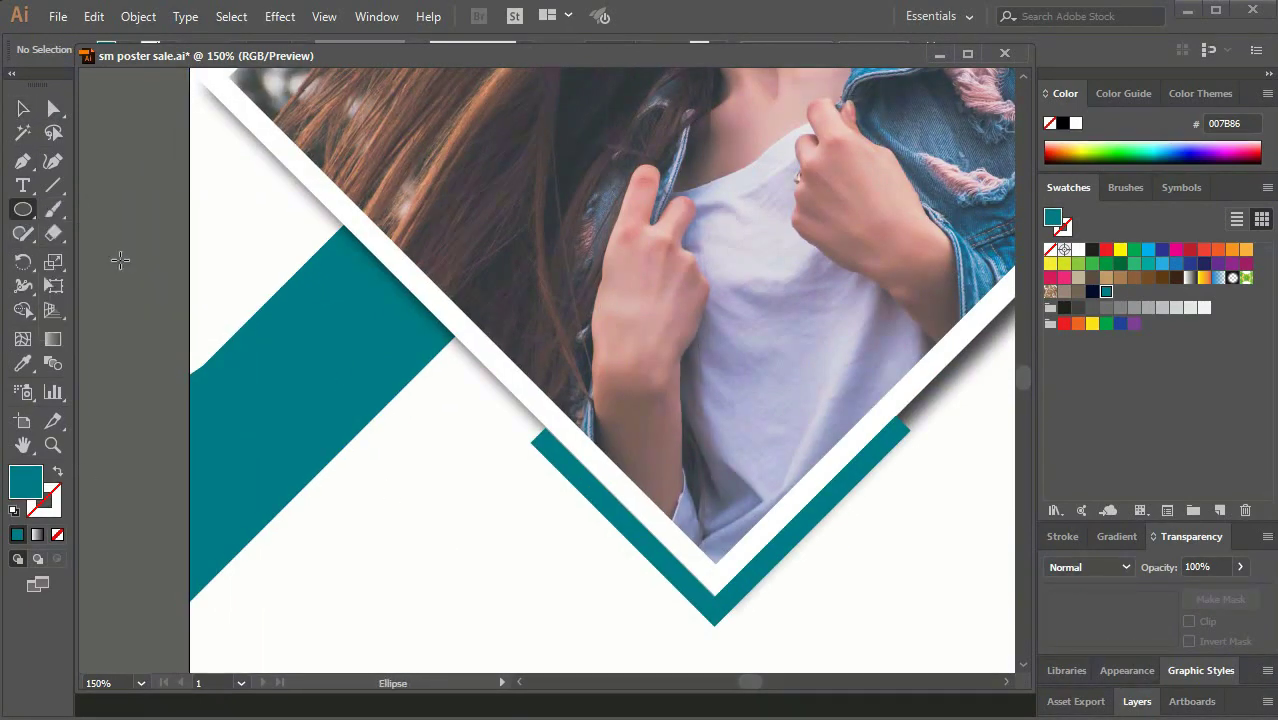
{"action": "scroll", "coordinate": [333, 302], "scroll_direction": "up", "scroll_amount": 1, "text": "alt"}
{"action": "scroll", "coordinate": [336, 305], "scroll_direction": "up", "scroll_amount": 1, "text": "alt"}
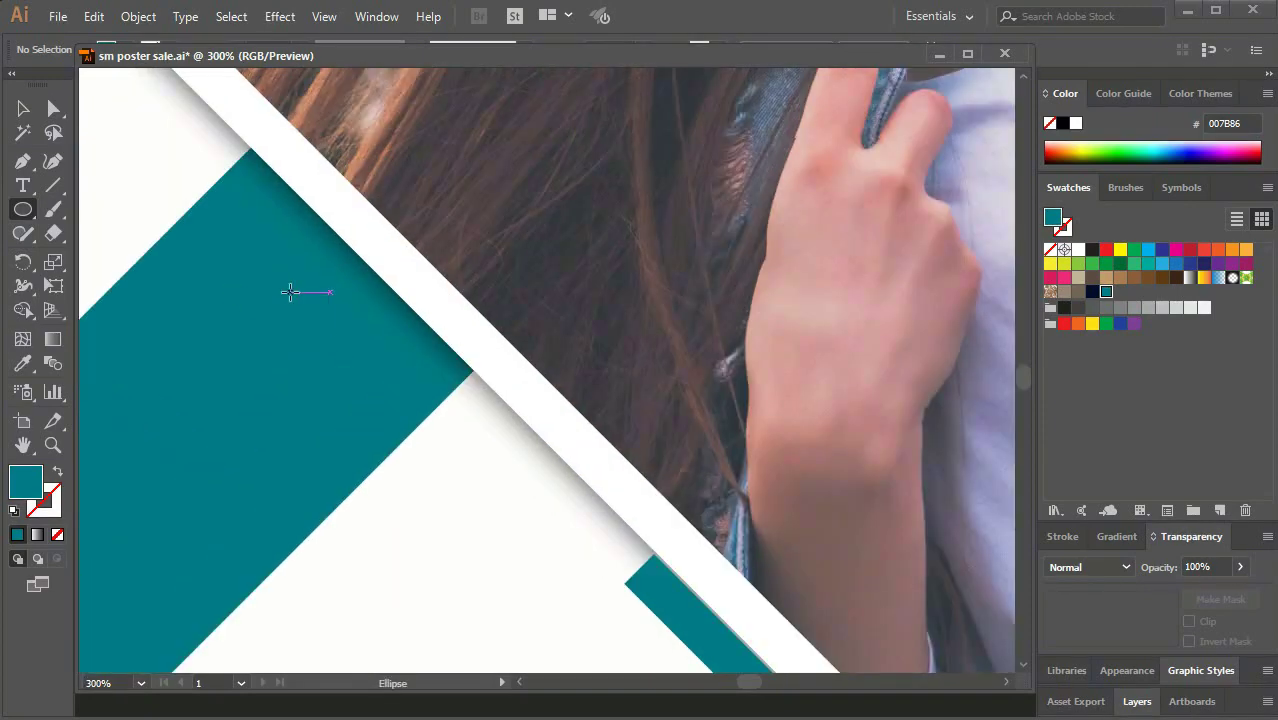
{"action": "mouse_move", "coordinate": [258, 261]}
{"action": "left_mouse_down"}
{"action": "mouse_move", "coordinate": [273, 275]}
{"action": "mouse_move", "coordinate": [258, 228]}
{"action": "mouse_move", "coordinate": [410, 382]}
{"action": "left_mouse_up"}
{"action": "left_click", "coordinate": [1078, 249]}
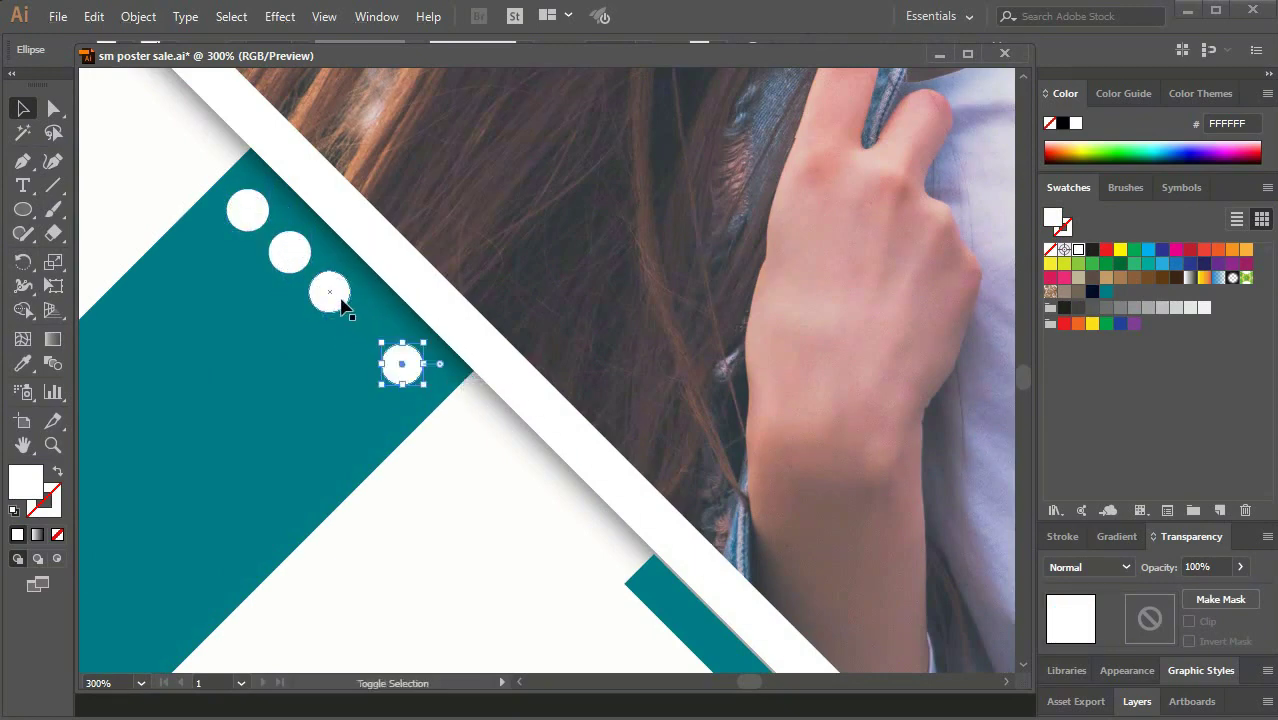
Step: Duplicate the dot into a straight diagonal row of four
{"action": "left_click", "coordinate": [335, 300], "text": "shift"}
{"action": "left_click", "coordinate": [400, 362], "text": "shift"}
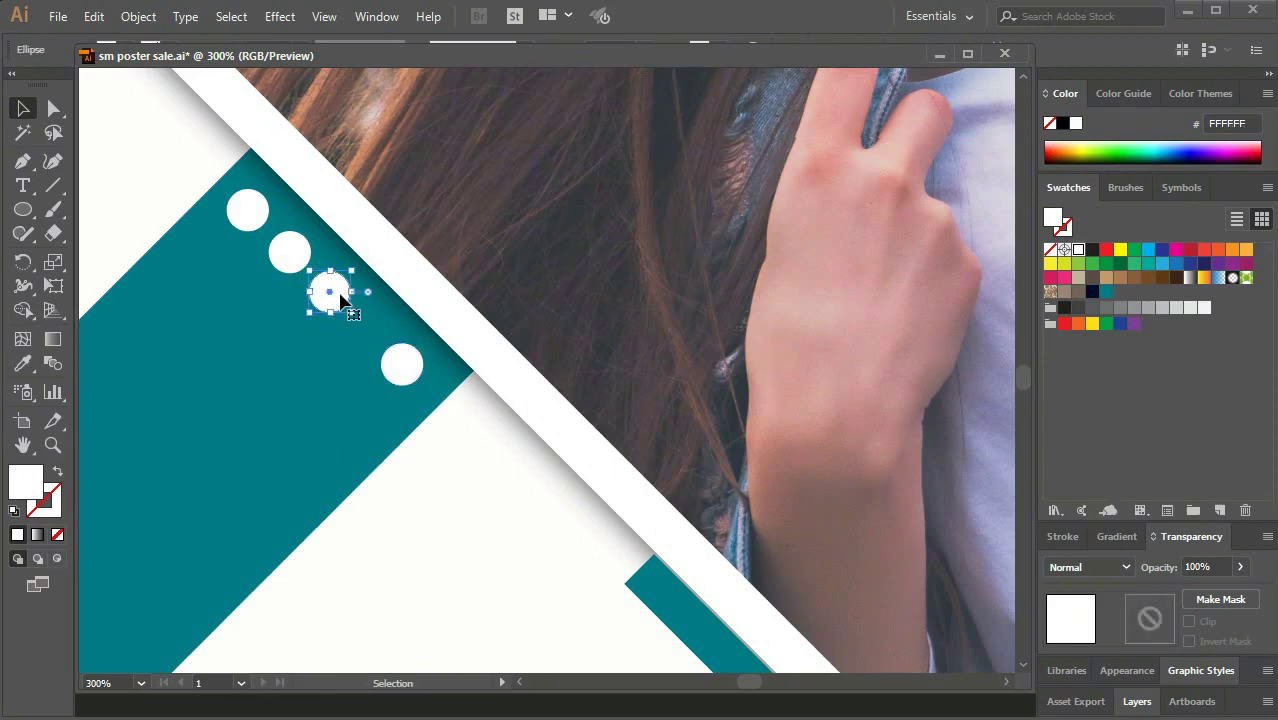
{"action": "key", "text": "ctrl+z"}
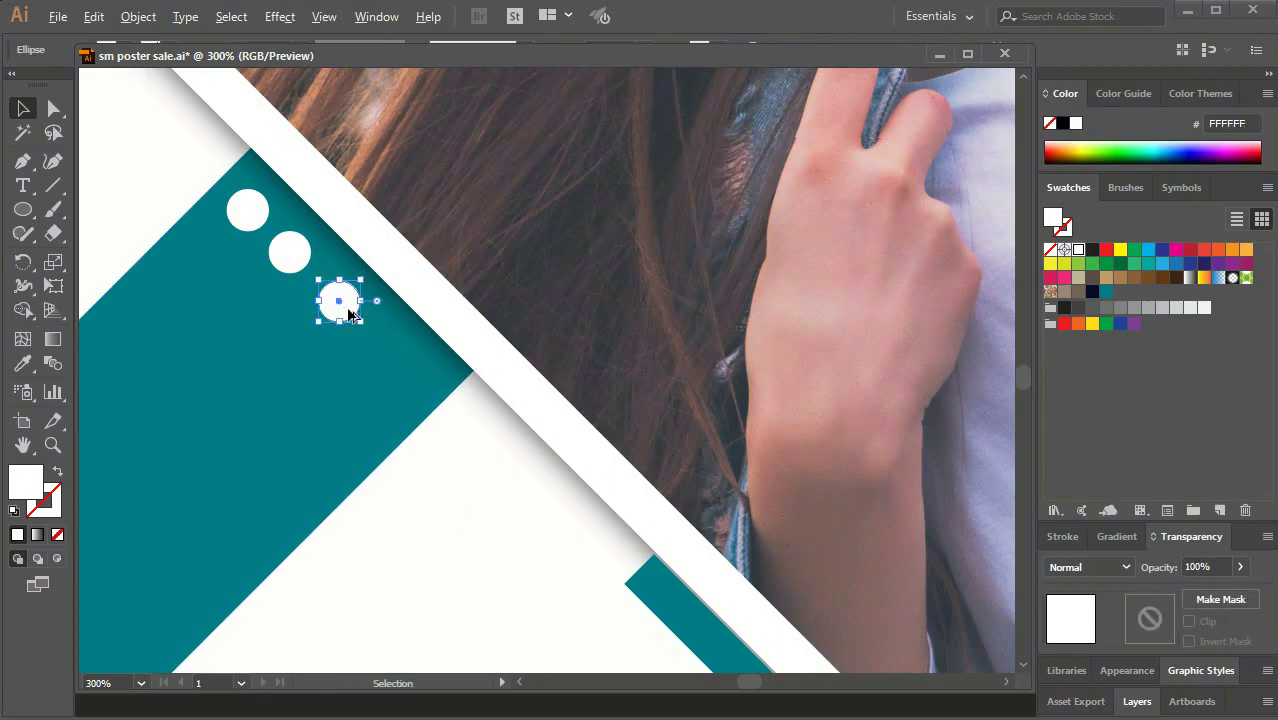
{"action": "mouse_move", "coordinate": [349, 314]}
{"action": "left_mouse_down", "text": "alt+shift"}
{"action": "mouse_move", "coordinate": [420, 371]}
{"action": "mouse_move", "coordinate": [366, 345]}
{"action": "mouse_move", "coordinate": [387, 363]}
{"action": "left_mouse_up", "text": "alt+shift"}
{"action": "mouse_move", "coordinate": [292, 256]}
{"action": "left_mouse_down"}
{"action": "mouse_move", "coordinate": [314, 276]}
{"action": "mouse_move", "coordinate": [295, 261]}
{"action": "left_mouse_up"}
{"action": "left_click_drag", "start_coordinate": [359, 322], "coordinate": [350, 313]}
{"action": "left_click_drag", "start_coordinate": [410, 373], "coordinate": [403, 366]}
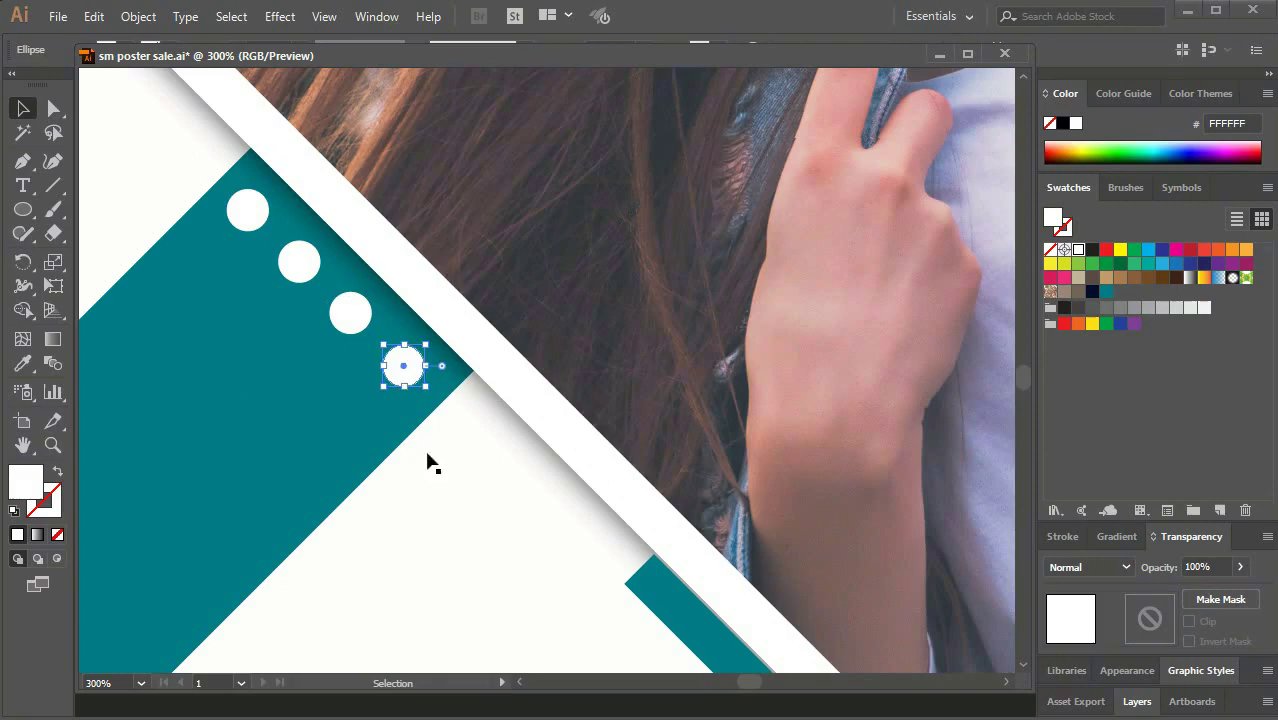
Step: Copy the row of four dots down-left to form the dot grid
{"action": "left_click", "coordinate": [249, 219]}
{"action": "left_click", "coordinate": [299, 262], "text": "shift"}
{"action": "left_click", "coordinate": [350, 313], "text": "shift"}
{"action": "left_click", "coordinate": [409, 378], "text": "shift"}
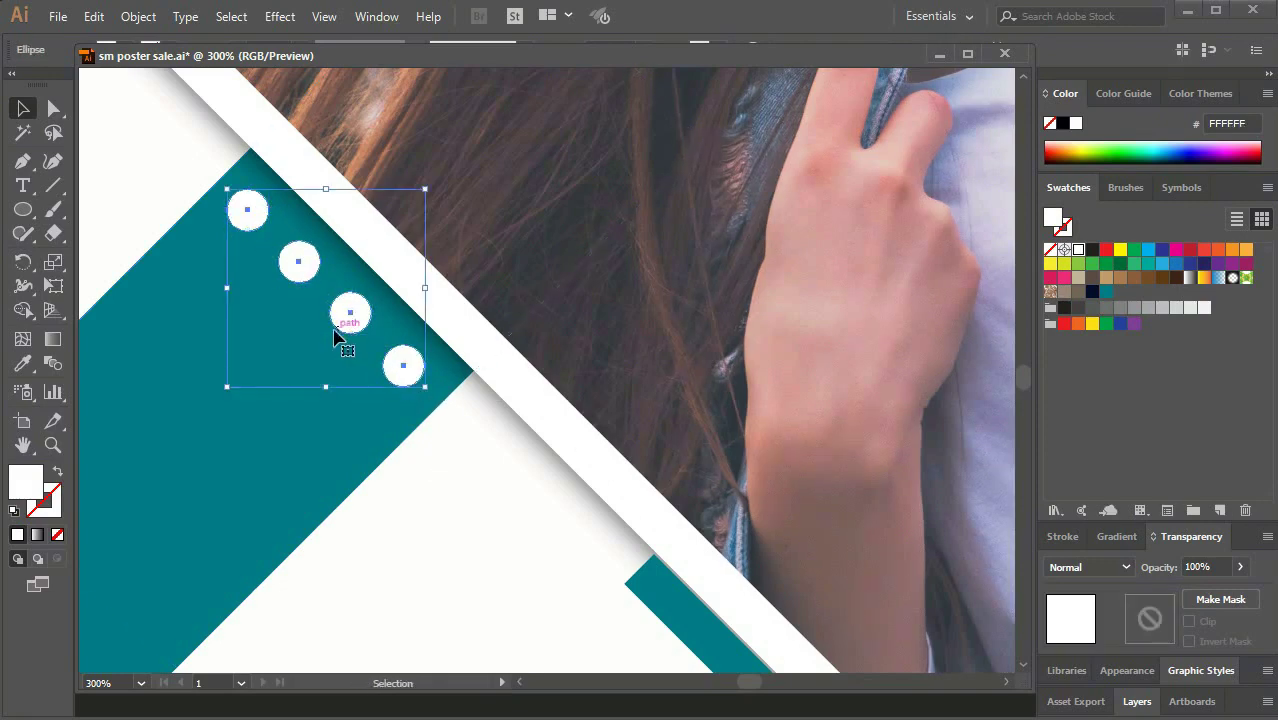
{"action": "left_click_drag", "start_coordinate": [340, 327], "coordinate": [240, 410]}
{"action": "left_click", "coordinate": [401, 598]}
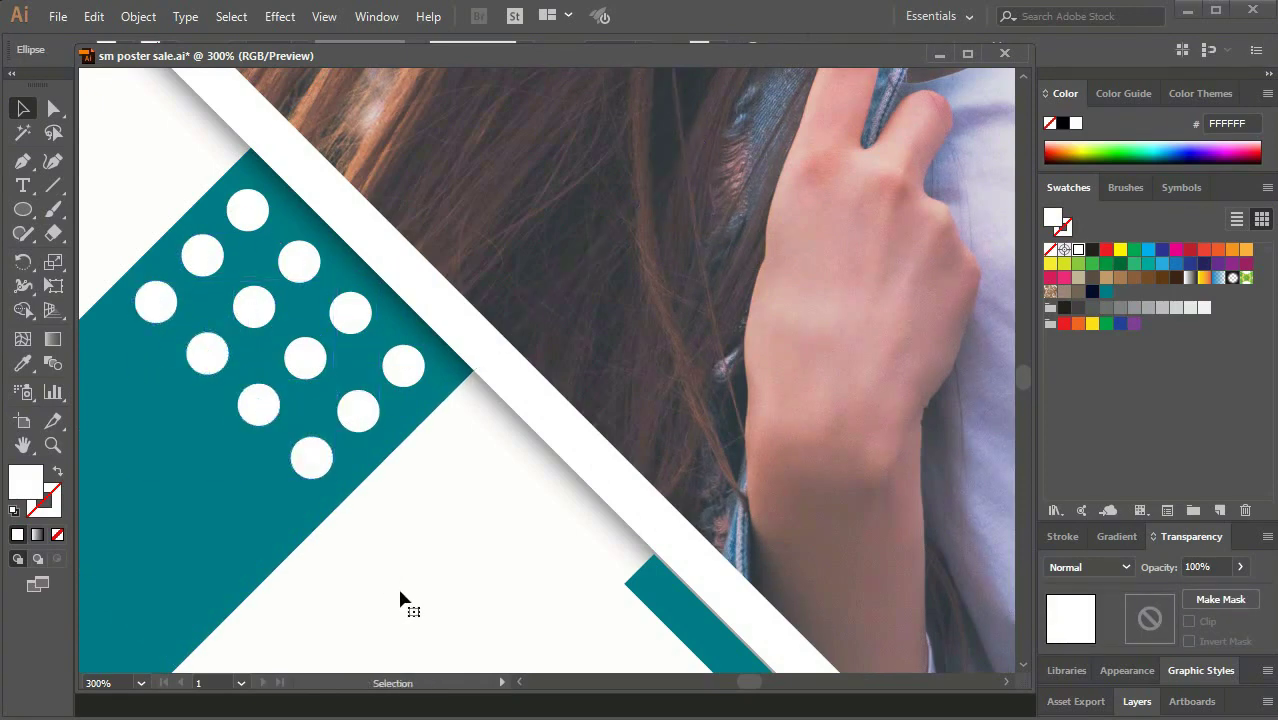
{"action": "key", "text": "ctrl+0"}
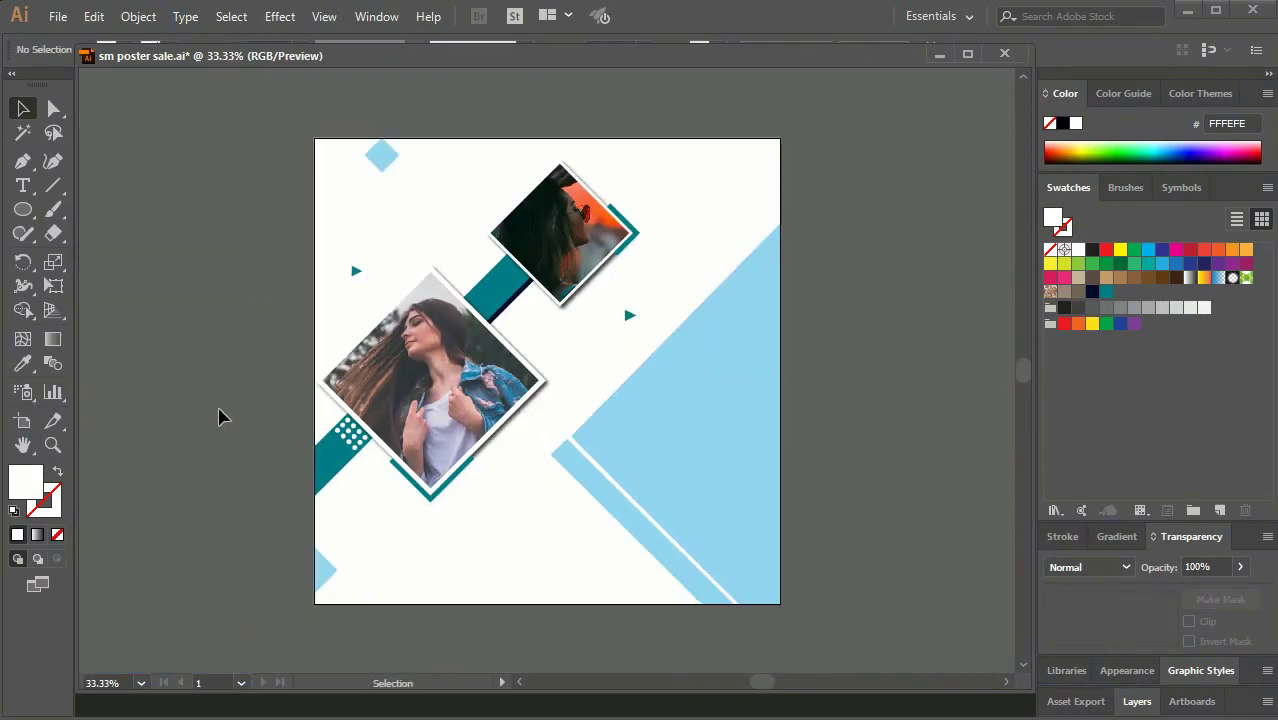
Step: Draw a small circle below the lower photo with a 5 pt teal outline
{"action": "key", "text": "l"}
{"action": "left_click_drag", "start_coordinate": [524, 497], "coordinate": [540, 512]}
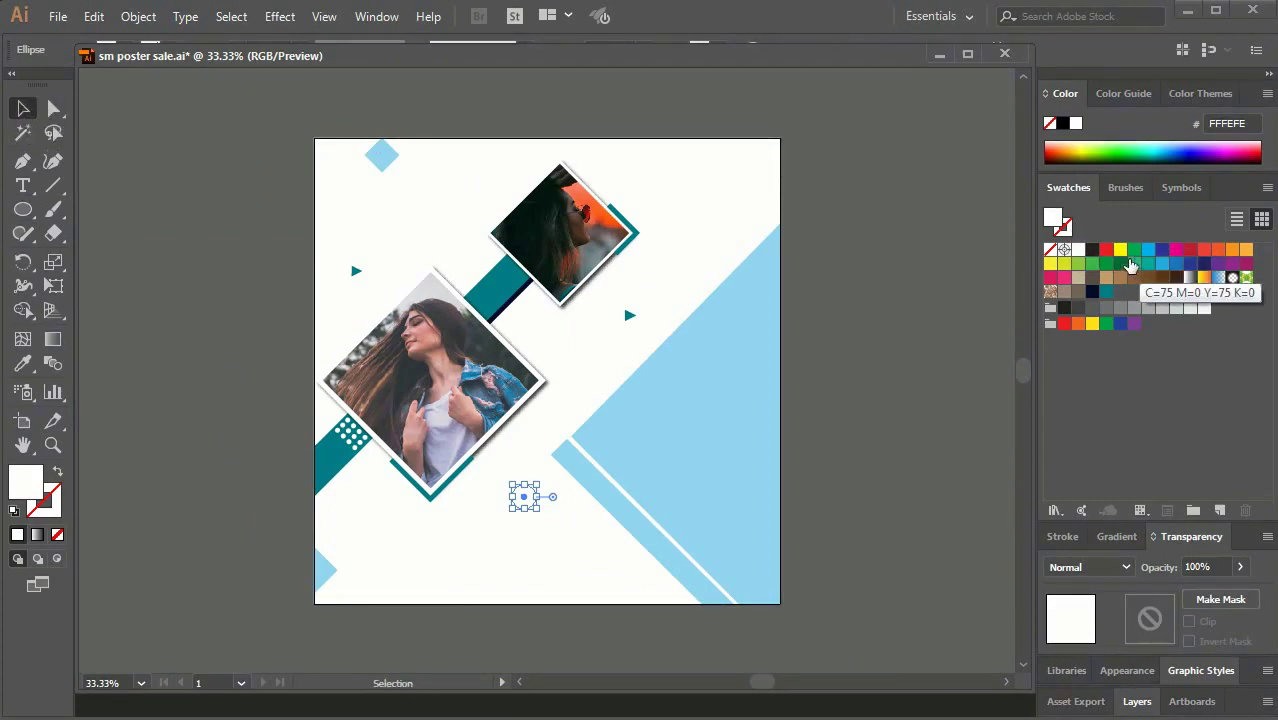
{"action": "left_click", "coordinate": [1068, 230]}
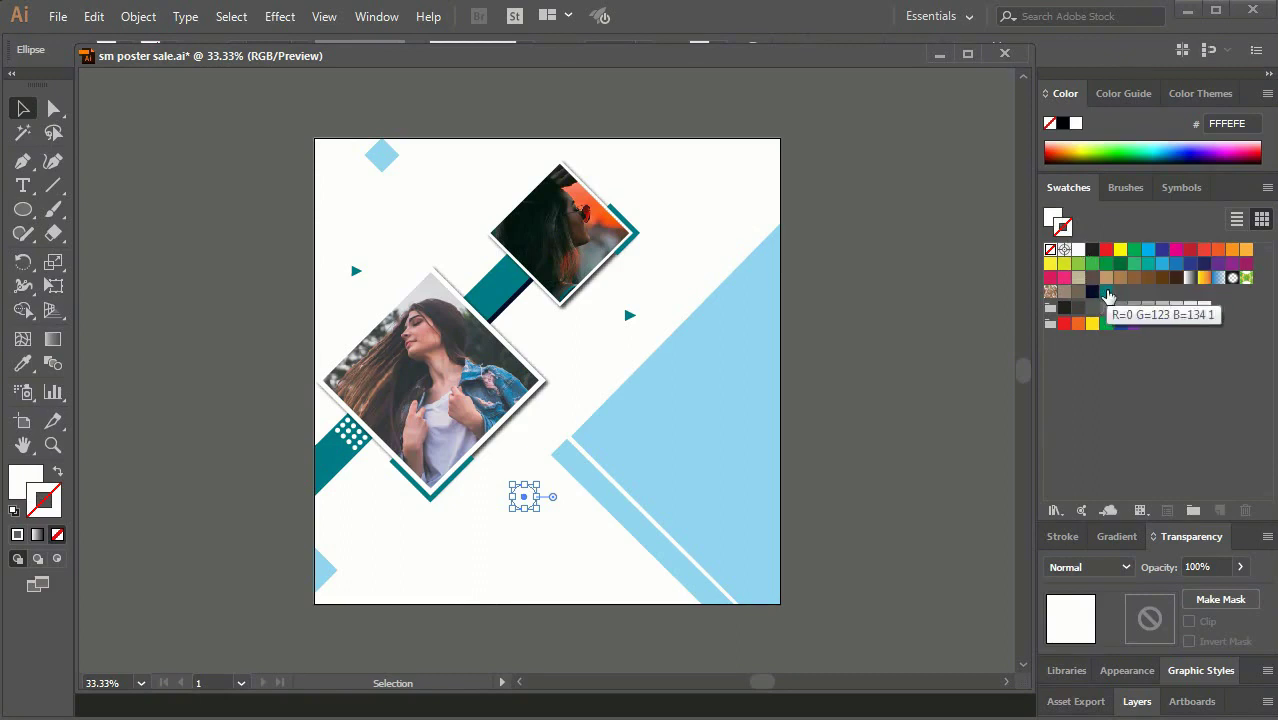
{"action": "left_click", "coordinate": [1106, 292]}
{"action": "left_click", "coordinate": [918, 428]}
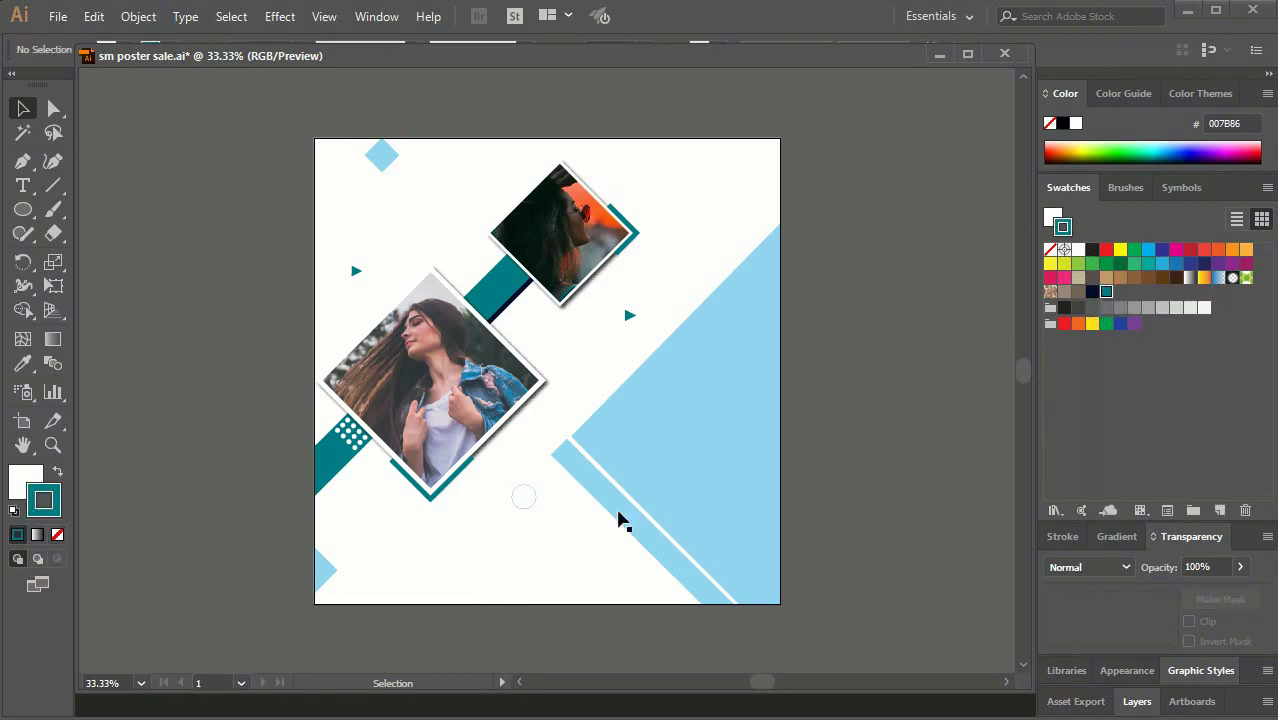
{"action": "left_click", "coordinate": [530, 511]}
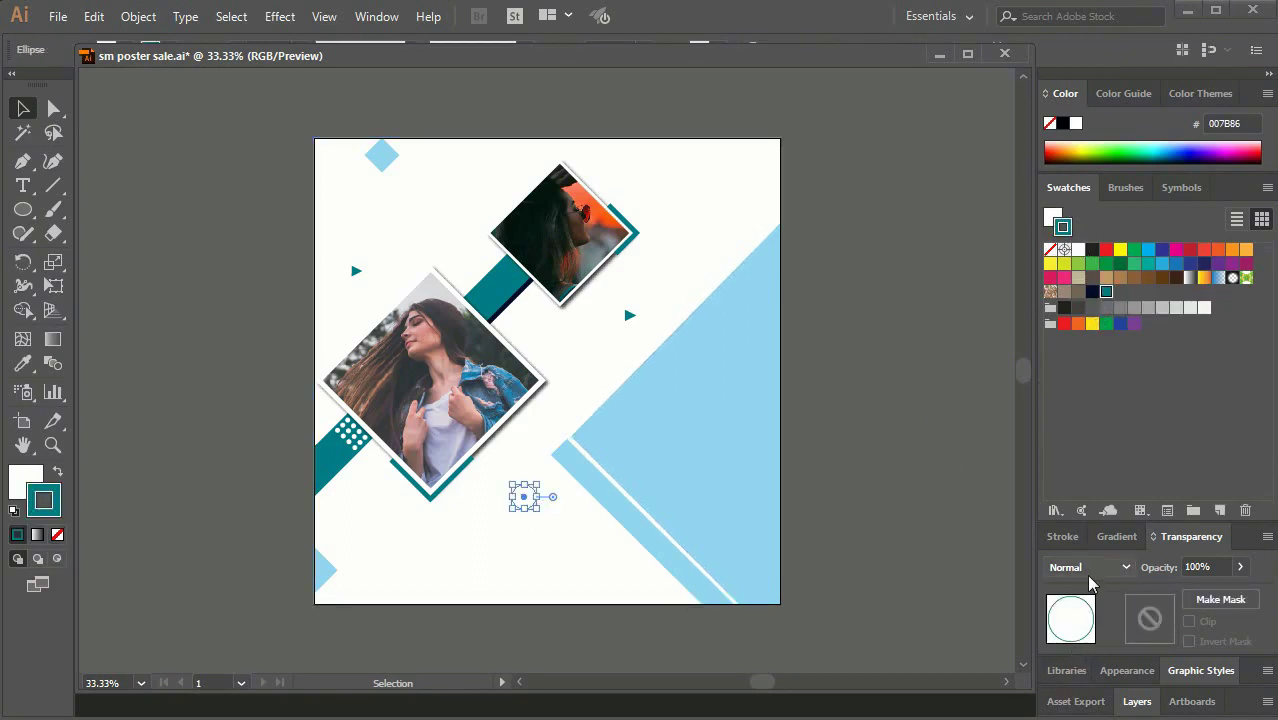
{"action": "left_click", "coordinate": [1066, 537]}
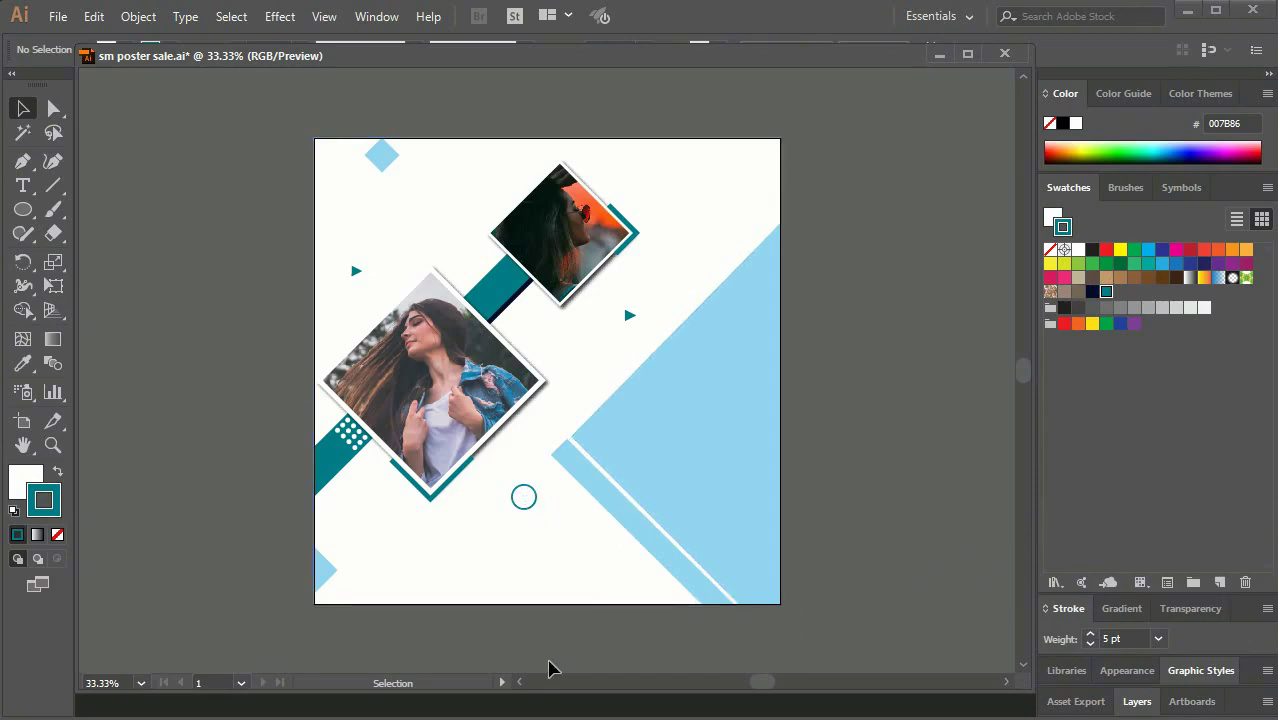
Step: Scale the teal-outlined circle down slightly
{"action": "key", "text": "ctrl+equal"}
{"action": "key", "text": "ctrl+equal"}
{"action": "scroll", "coordinate": [559, 485], "scroll_direction": "down", "scroll_amount": 5}
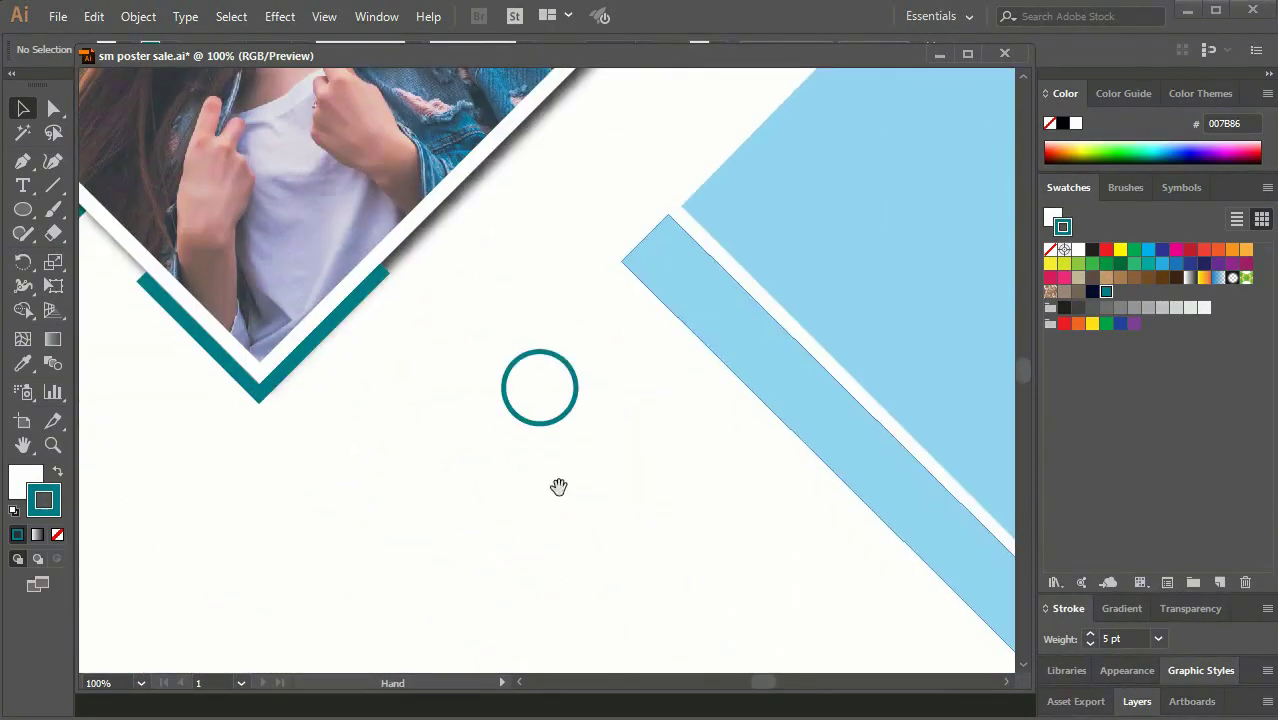
{"action": "left_click", "coordinate": [556, 425]}
{"action": "left_click_drag", "start_coordinate": [577, 425], "coordinate": [571, 419]}
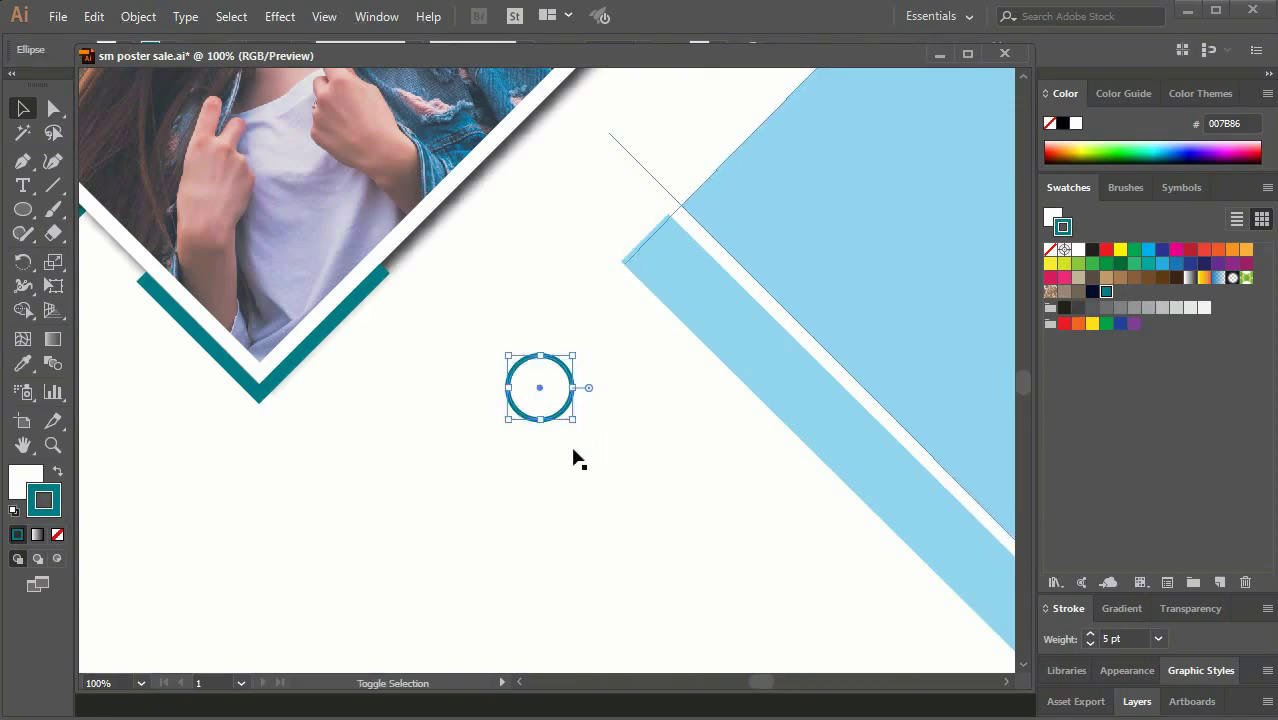
{"action": "left_click", "coordinate": [572, 462]}
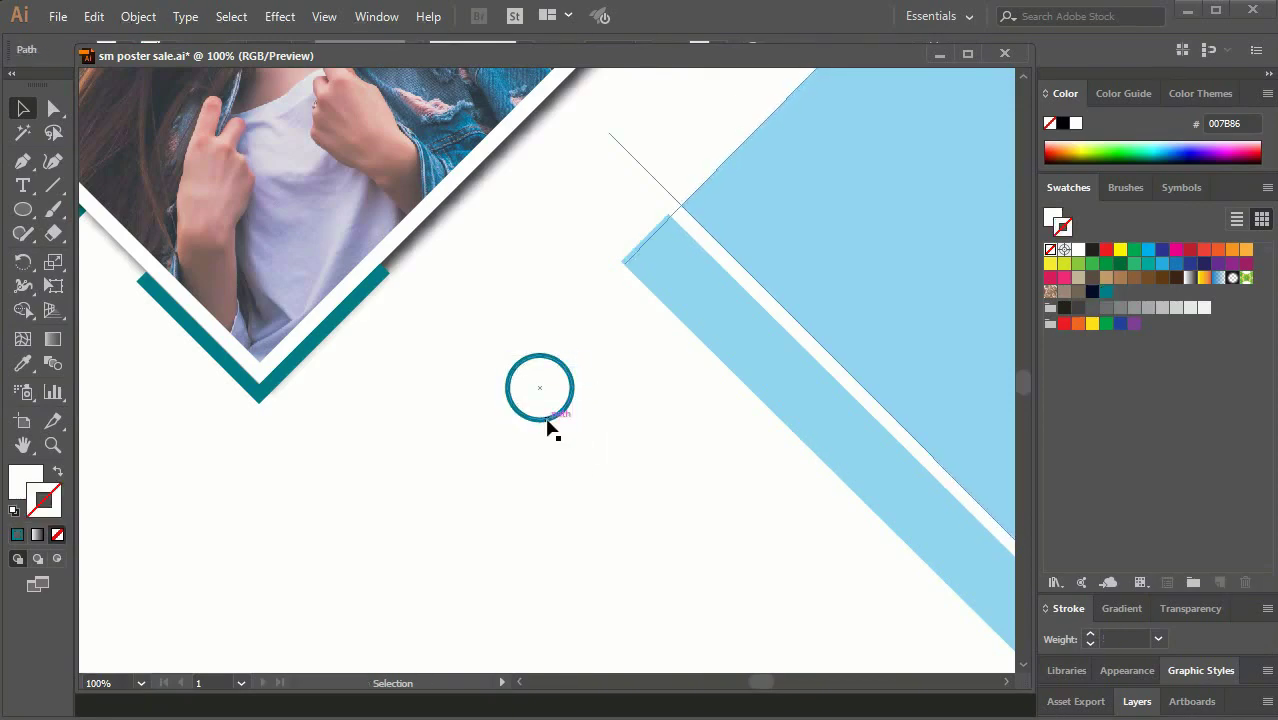
Step: Apply an Effect > Stylize > Drop Shadow to the teal circle
{"action": "left_click", "coordinate": [512, 410]}
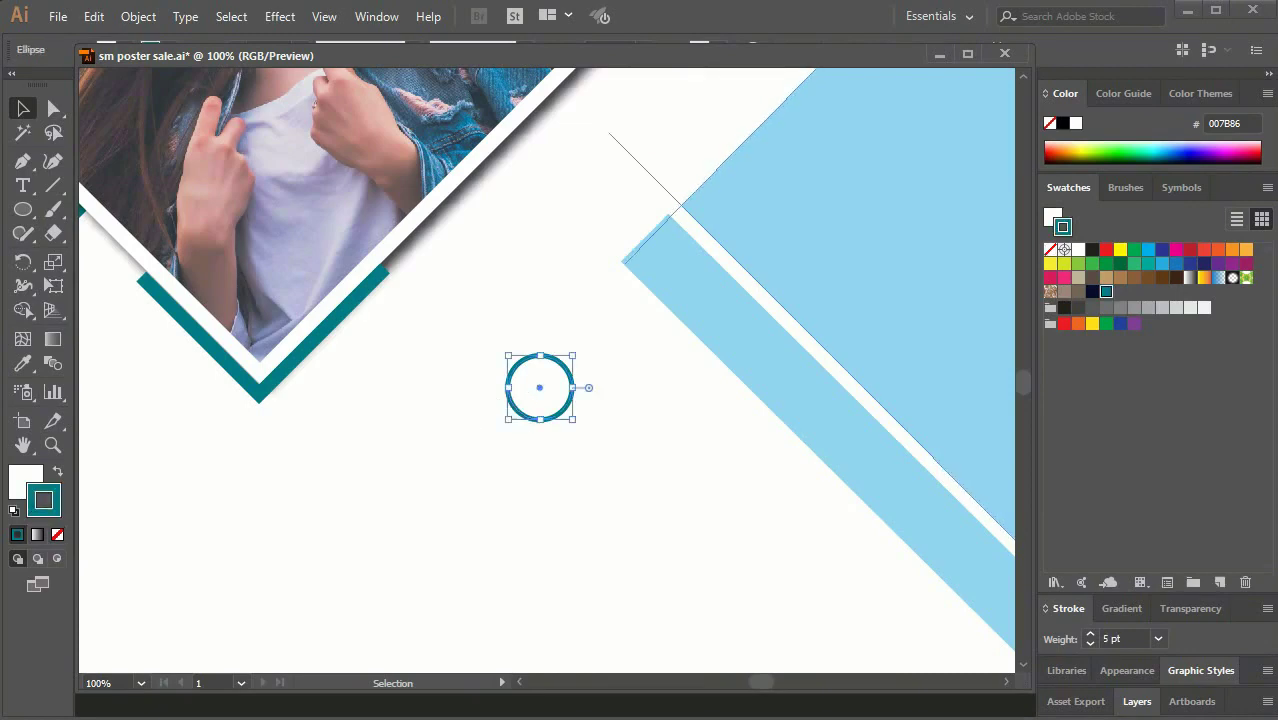
{"action": "left_click", "coordinate": [278, 17]}
{"action": "left_click", "coordinate": [688, 470]}
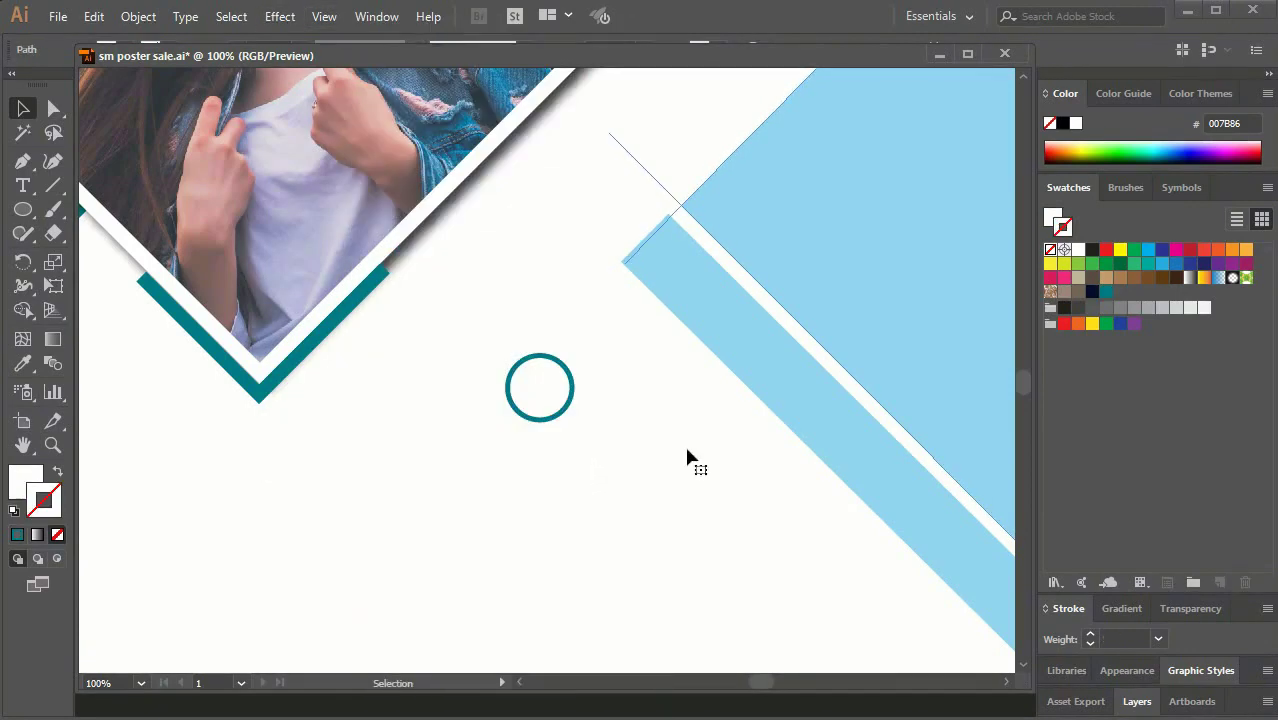
{"action": "left_click", "coordinate": [550, 422]}
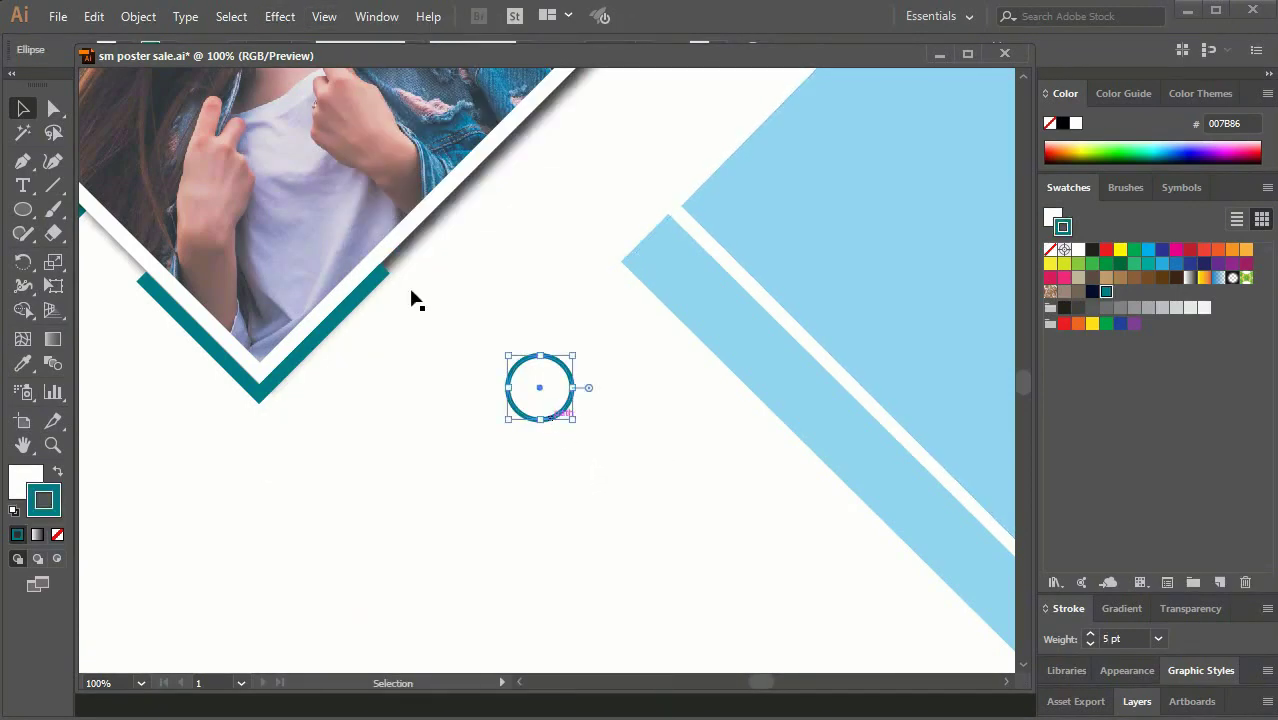
{"action": "left_click", "coordinate": [279, 17]}
{"action": "mouse_move", "coordinate": [380, 243]}
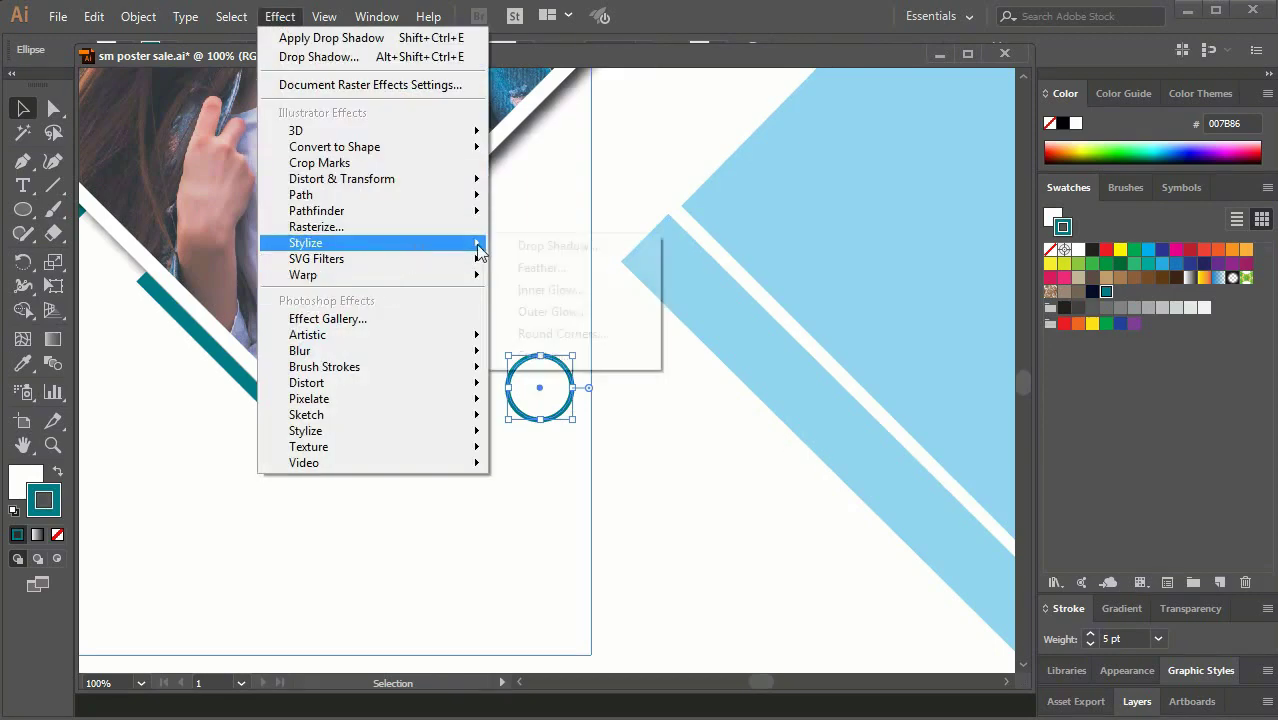
{"action": "left_click", "coordinate": [550, 245]}
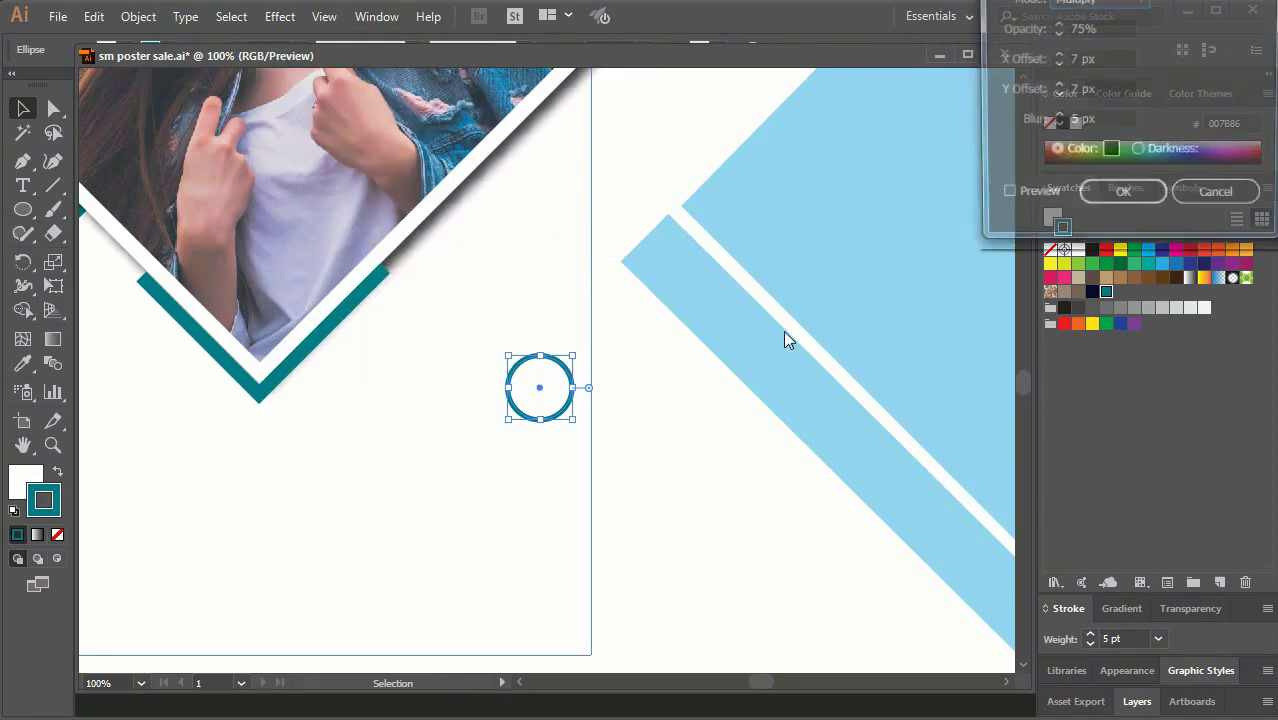
{"action": "left_click", "coordinate": [1004, 198]}
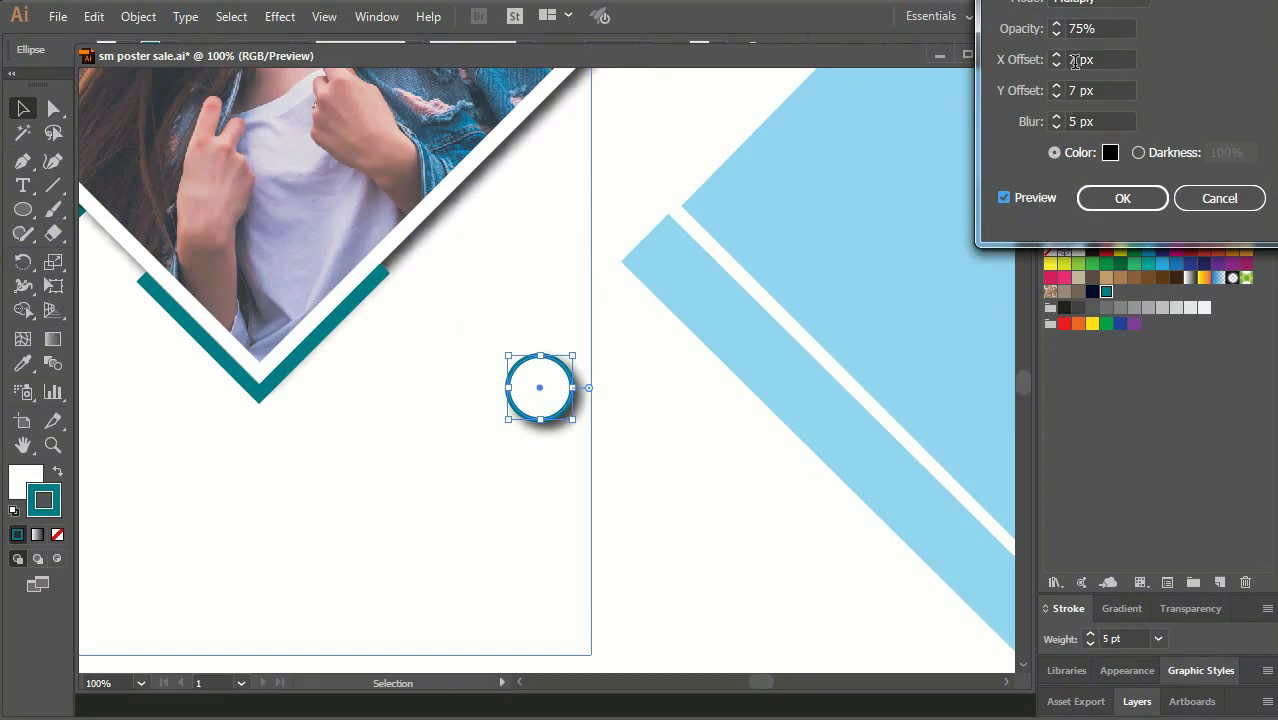
{"action": "key", "text": "Tab"}
{"action": "left_click", "coordinate": [1107, 195]}
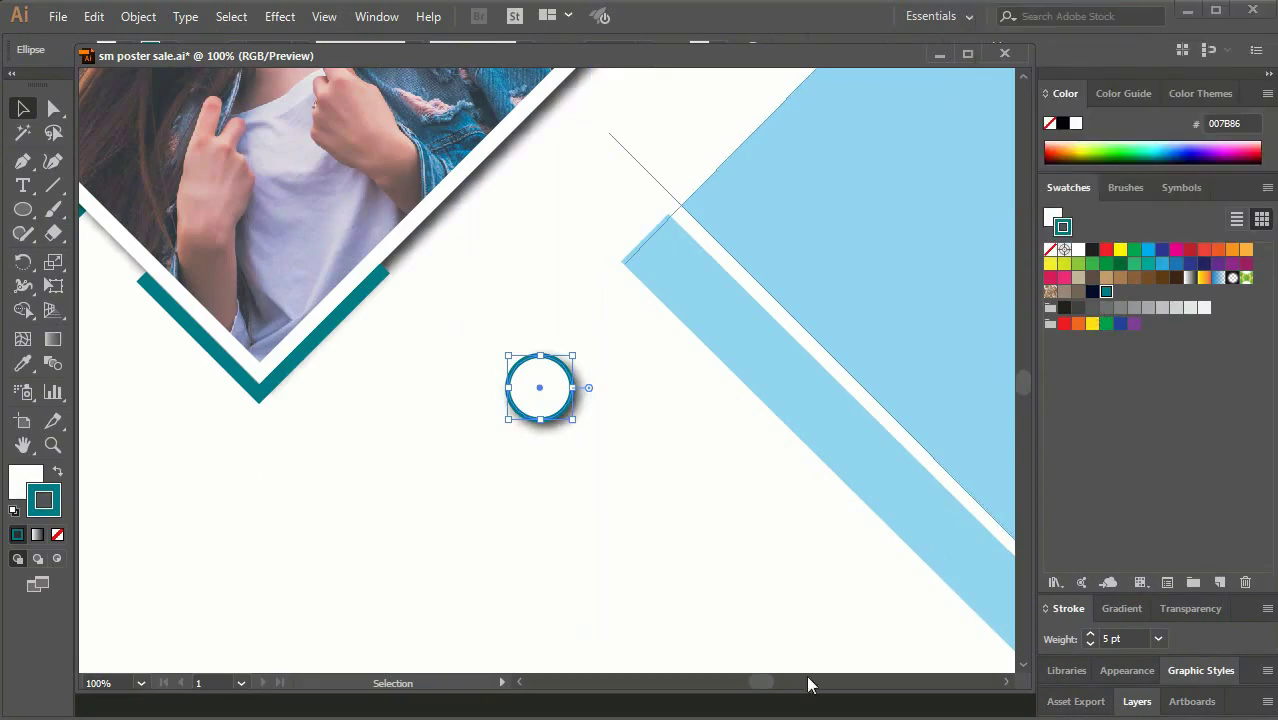
{"action": "left_click", "coordinate": [763, 636]}
Step: Set the small shadowed circle's fill to None, leaving a hollow teal ring, then drag a copy directly below it
{"action": "key", "text": "ctrl+minus"}
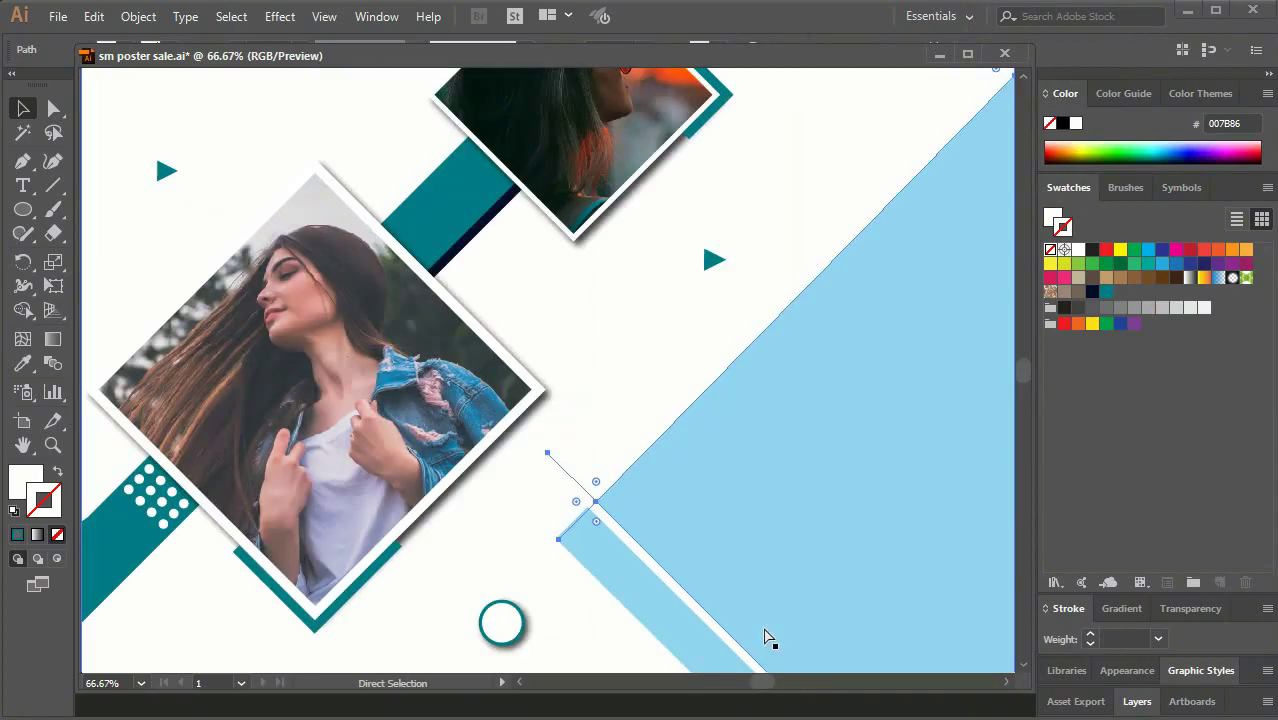
{"action": "key", "text": "ctrl+minus"}
{"action": "key", "text": "v"}
{"action": "left_click", "coordinate": [700, 632]}
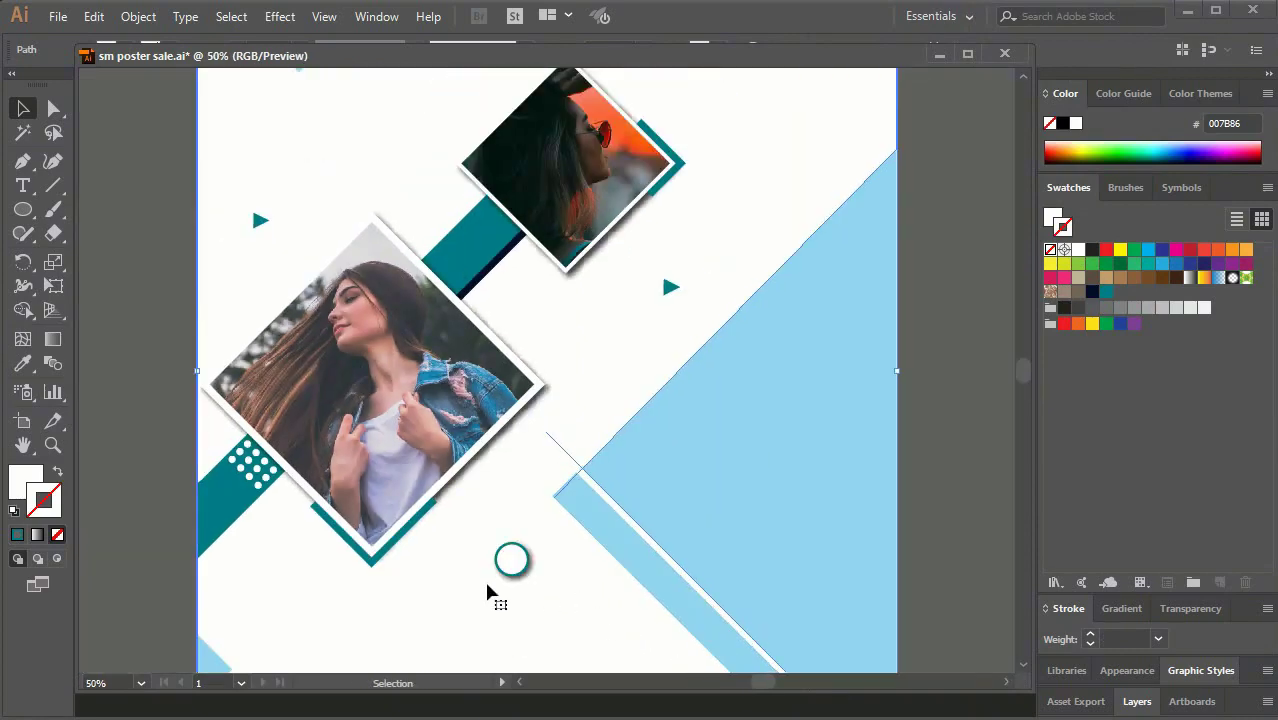
{"action": "left_click", "coordinate": [510, 574]}
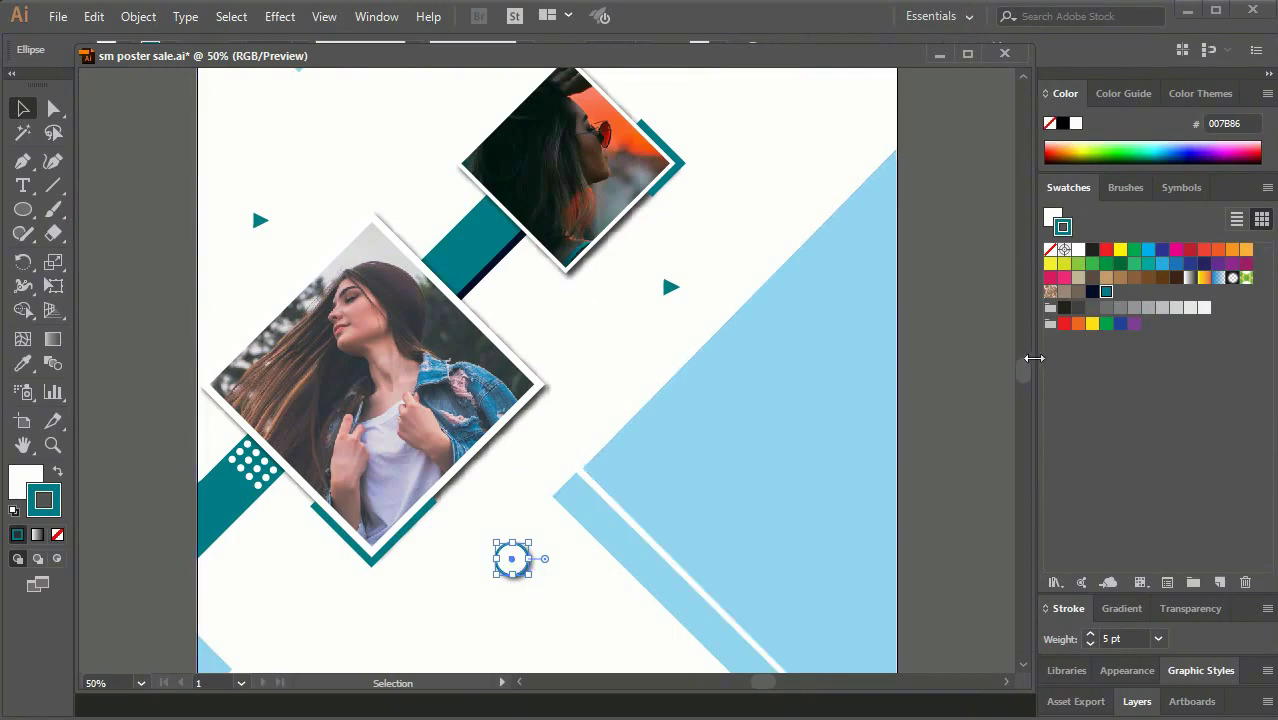
{"action": "left_click", "coordinate": [1050, 220]}
{"action": "left_click", "coordinate": [1050, 250]}
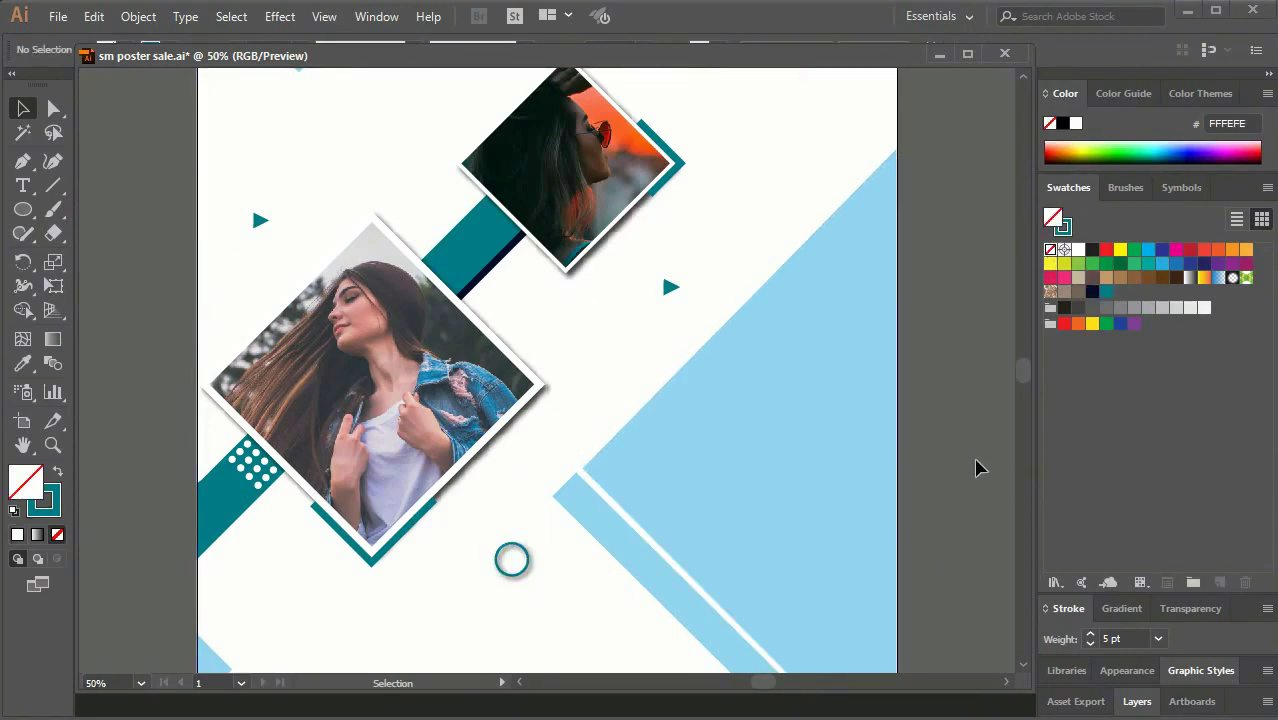
{"action": "key", "text": "ctrl+minus"}
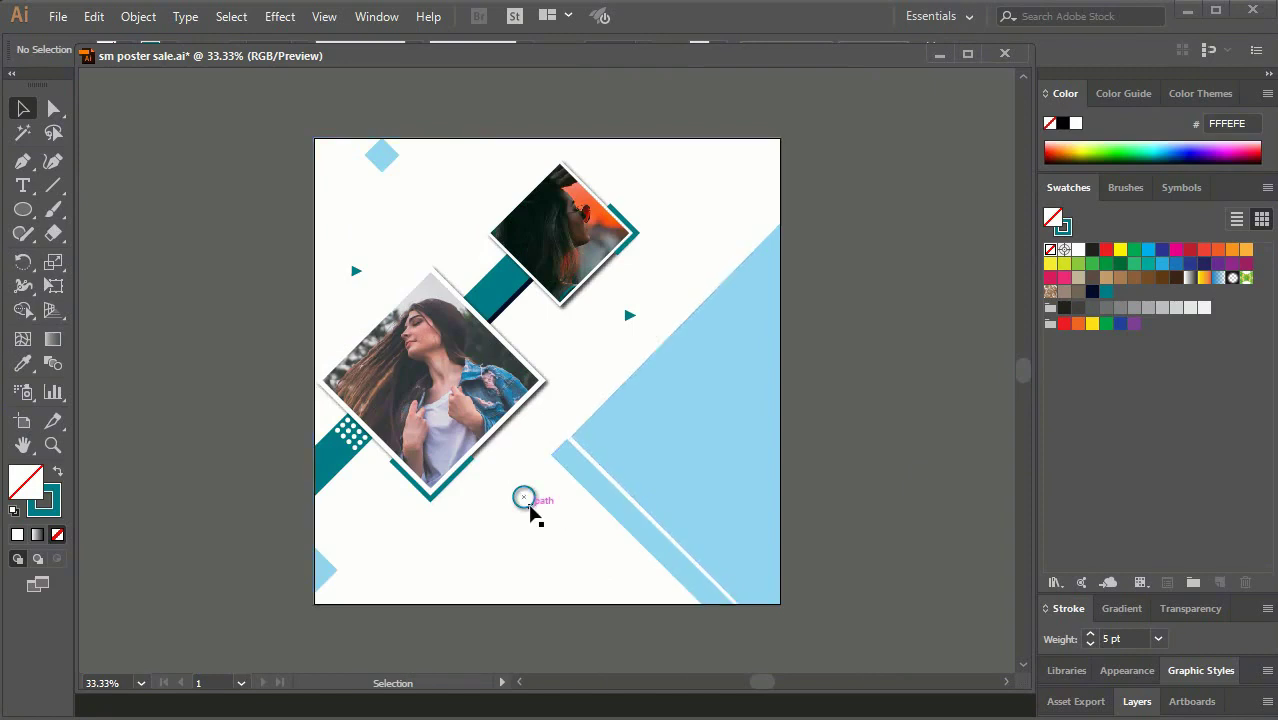
{"action": "left_click_drag", "start_coordinate": [530, 512], "coordinate": [530, 551]}
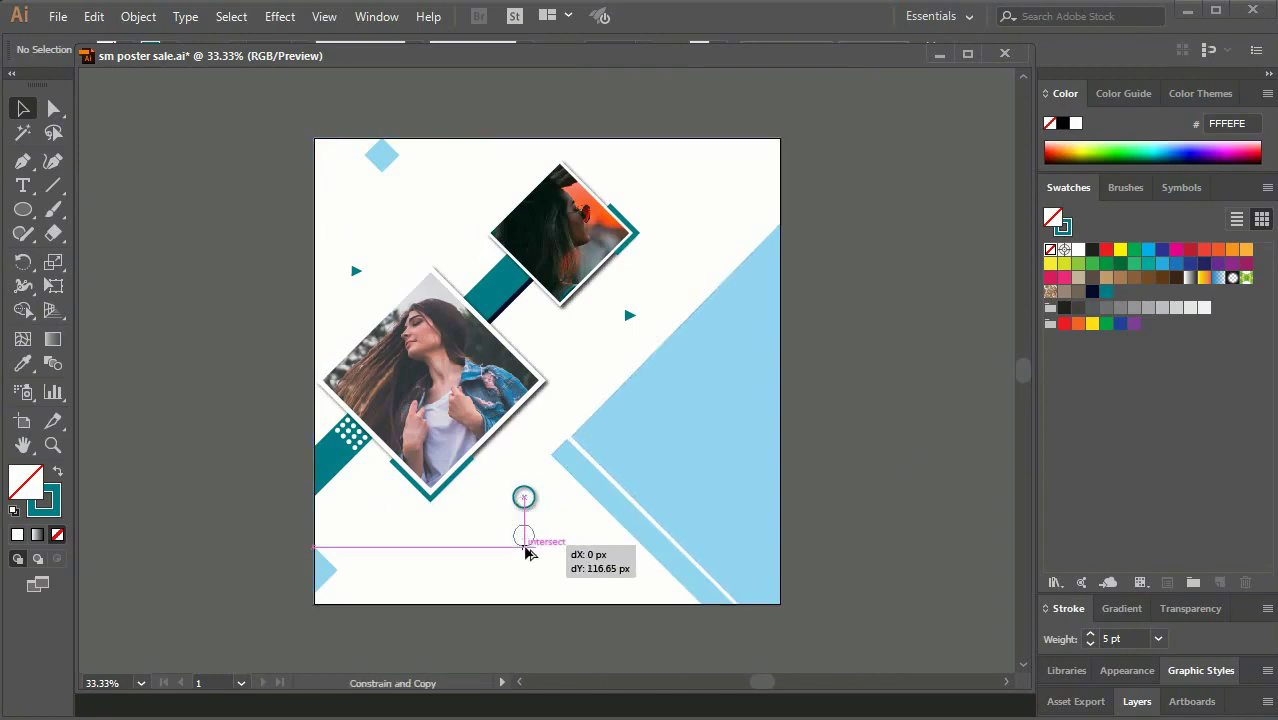
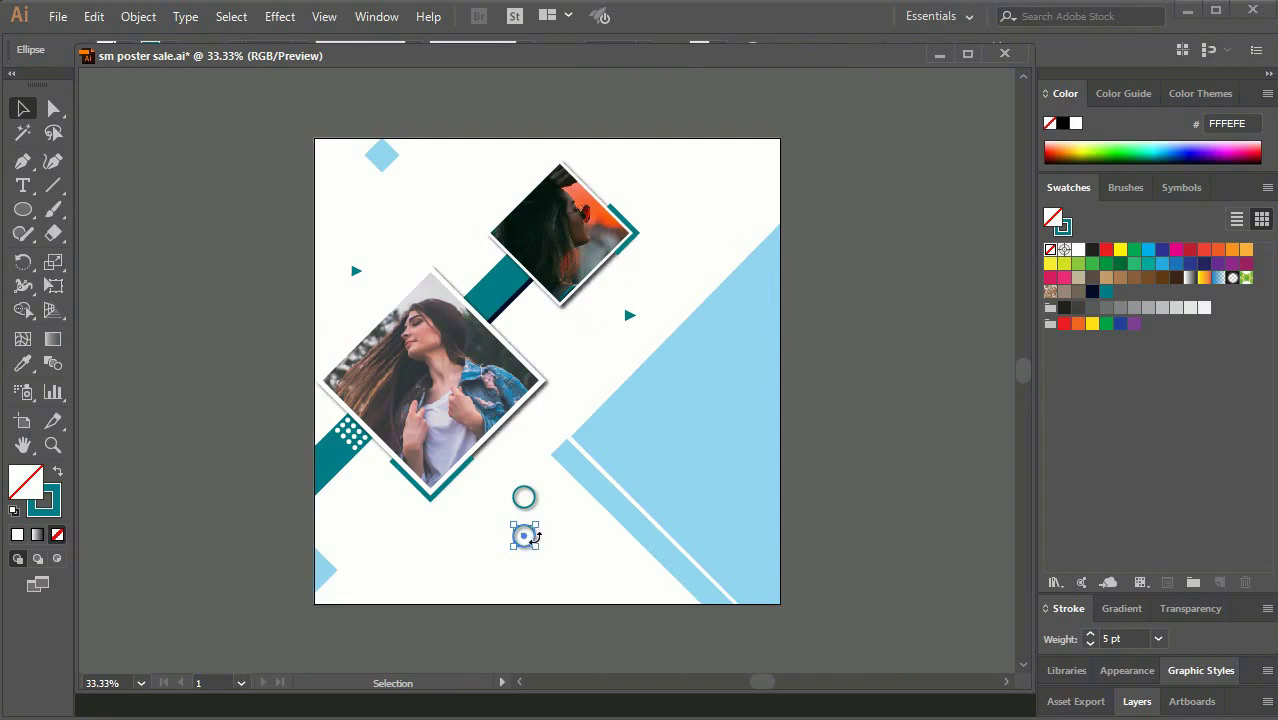
Step: Alt-drag a copy of the small teal ring up to the poster's top edge, upper-right
{"action": "mouse_move", "coordinate": [530, 538]}
{"action": "left_mouse_down"}
{"action": "mouse_move", "coordinate": [684, 174]}
{"action": "mouse_move", "coordinate": [708, 166]}
{"action": "left_mouse_up"}
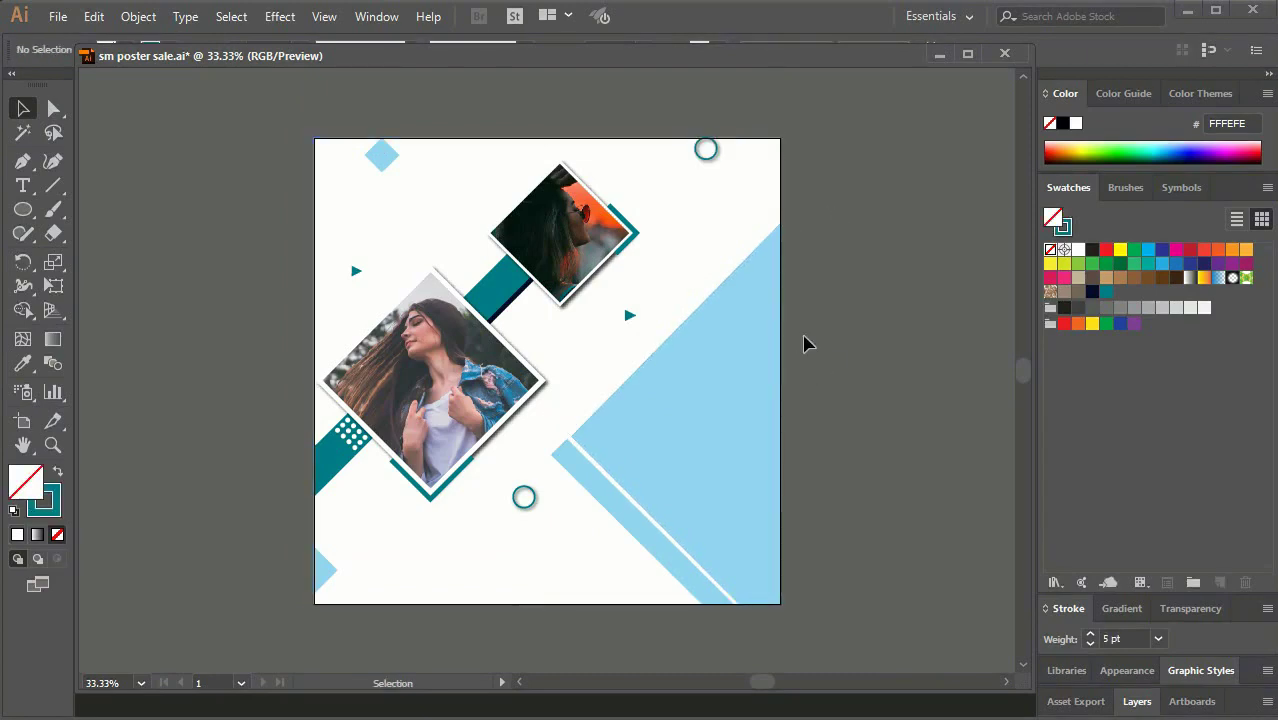
Step: Add a 'Logo' text object at the poster's top-left
{"action": "key", "text": "t"}
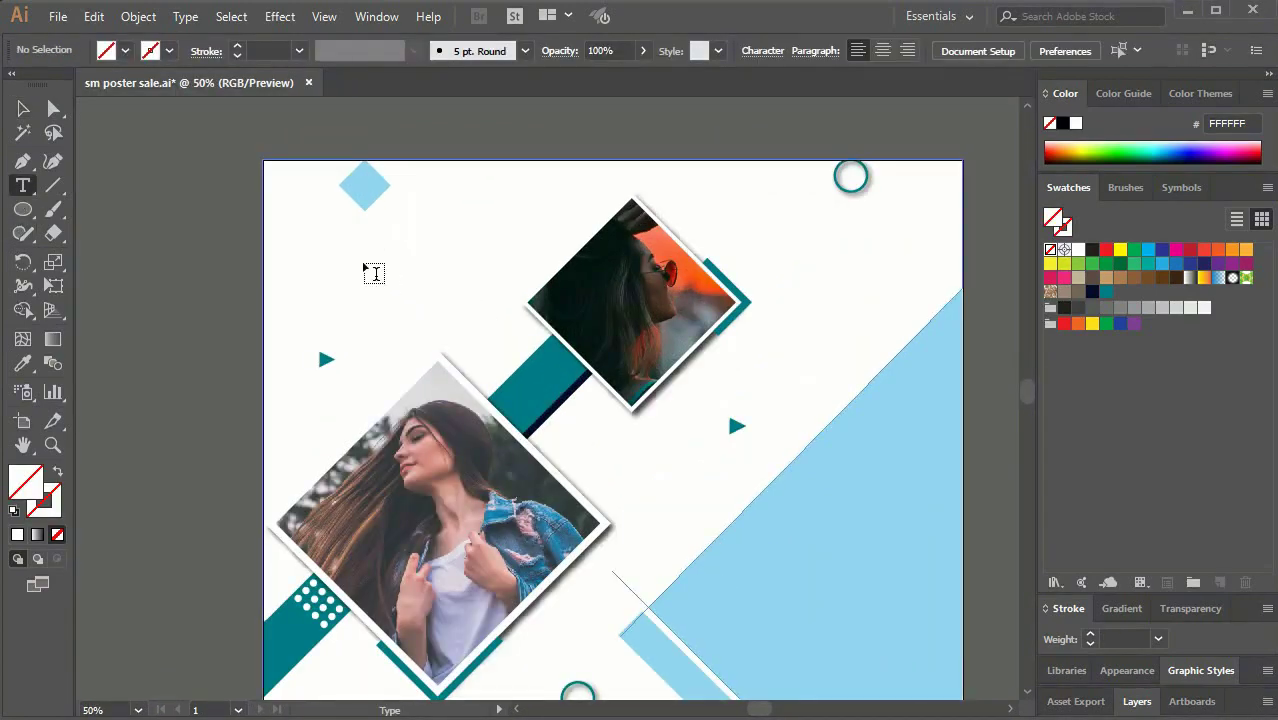
{"action": "left_click", "coordinate": [349, 262]}
{"action": "type", "text": "Logo"}
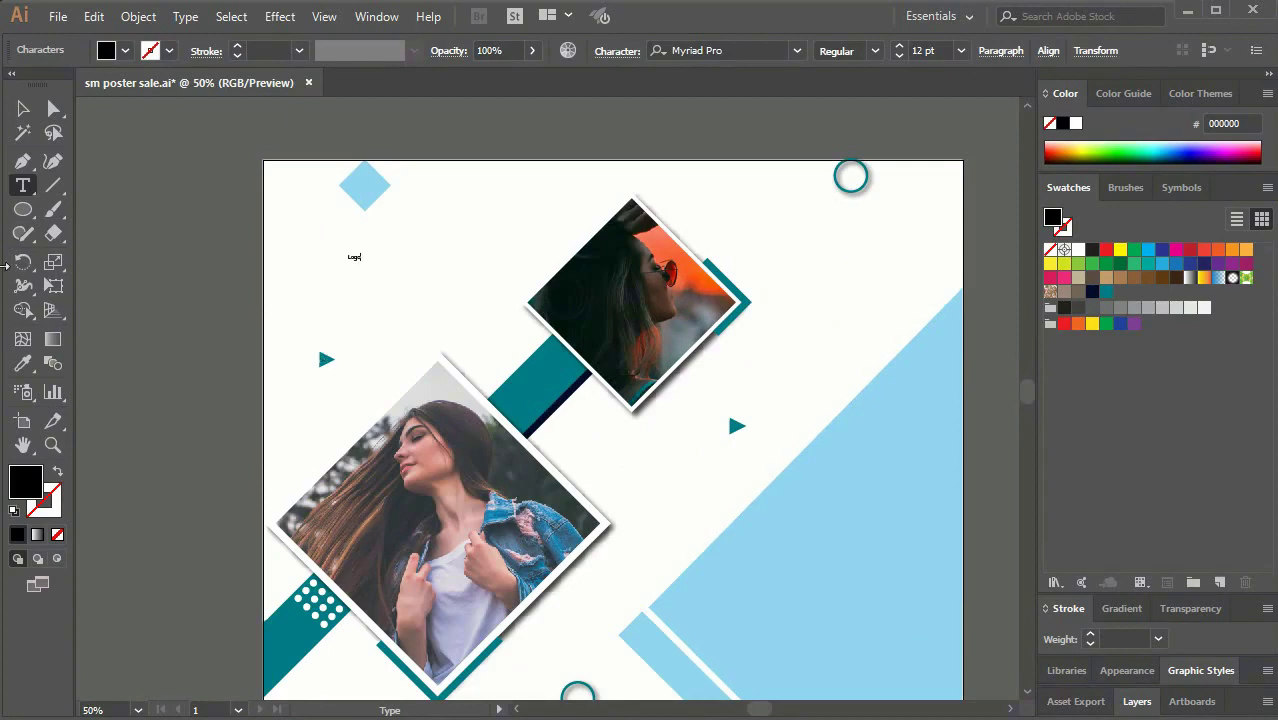
{"action": "left_click", "coordinate": [23, 108]}
{"action": "left_click", "coordinate": [760, 50]}
{"action": "type", "text": "si"}
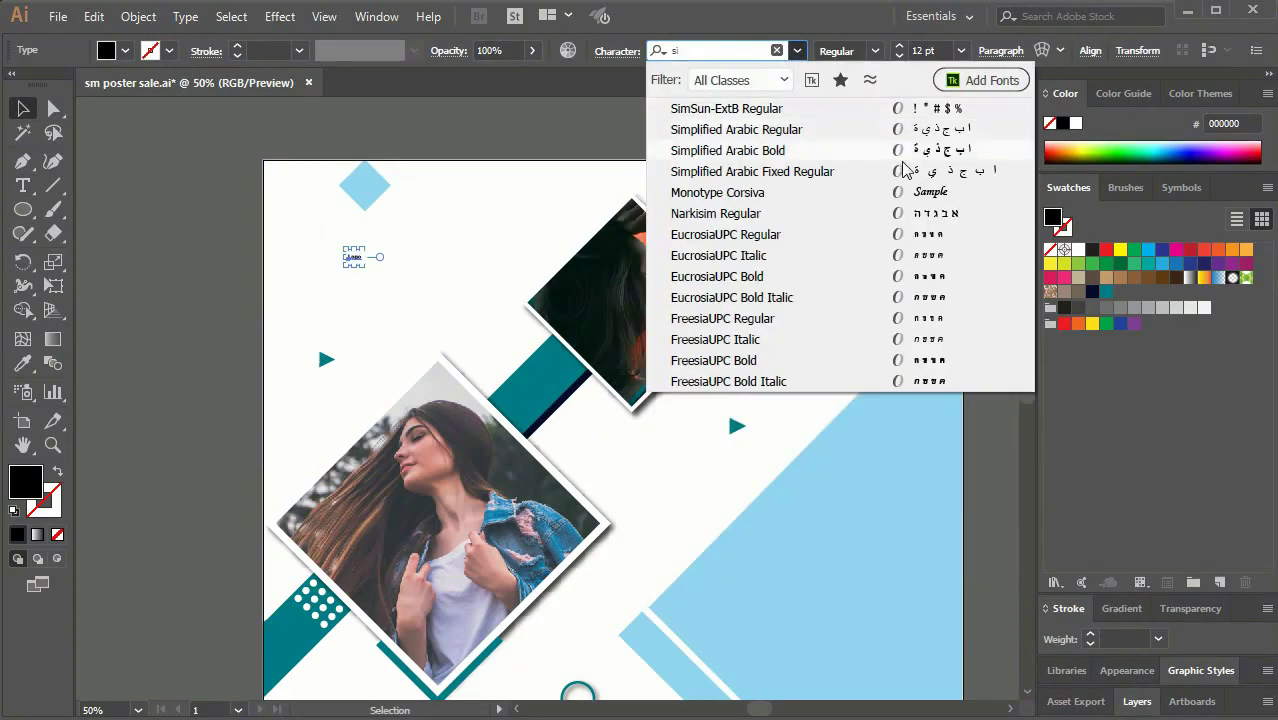
{"action": "key", "text": "BackSpace"}
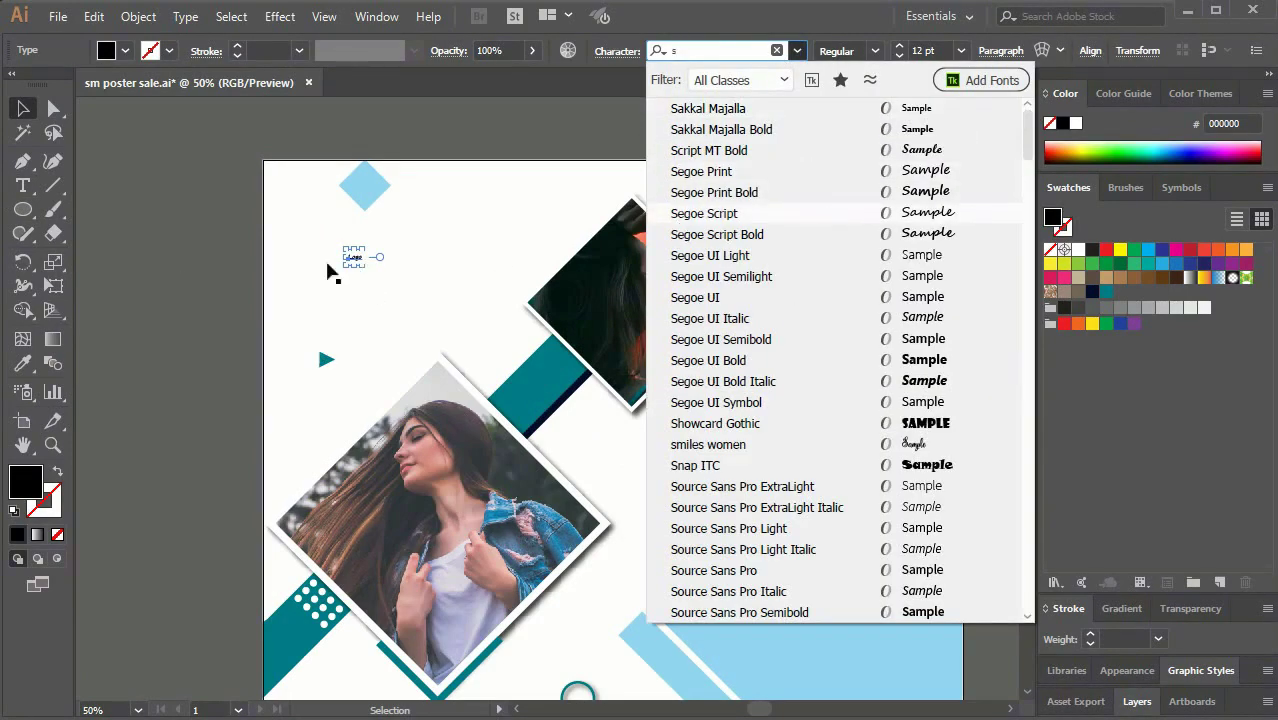
{"action": "left_click", "coordinate": [330, 272]}
Step: Scale the Logo text to about 92.64 pt and set it in Poppins
{"action": "left_click", "coordinate": [356, 259]}
{"action": "left_click_drag", "start_coordinate": [364, 267], "coordinate": [404, 282]}
{"action": "left_click", "coordinate": [797, 50]}
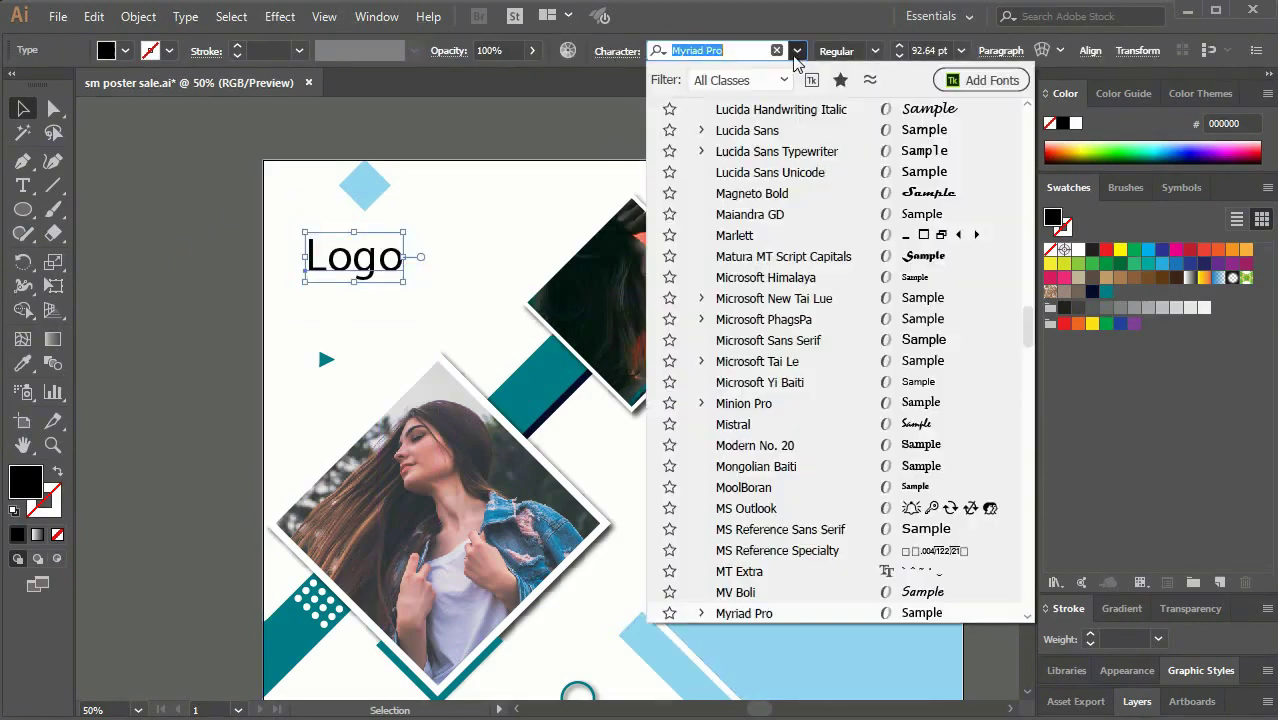
{"action": "left_click_drag", "start_coordinate": [1027, 325], "coordinate": [1027, 120]}
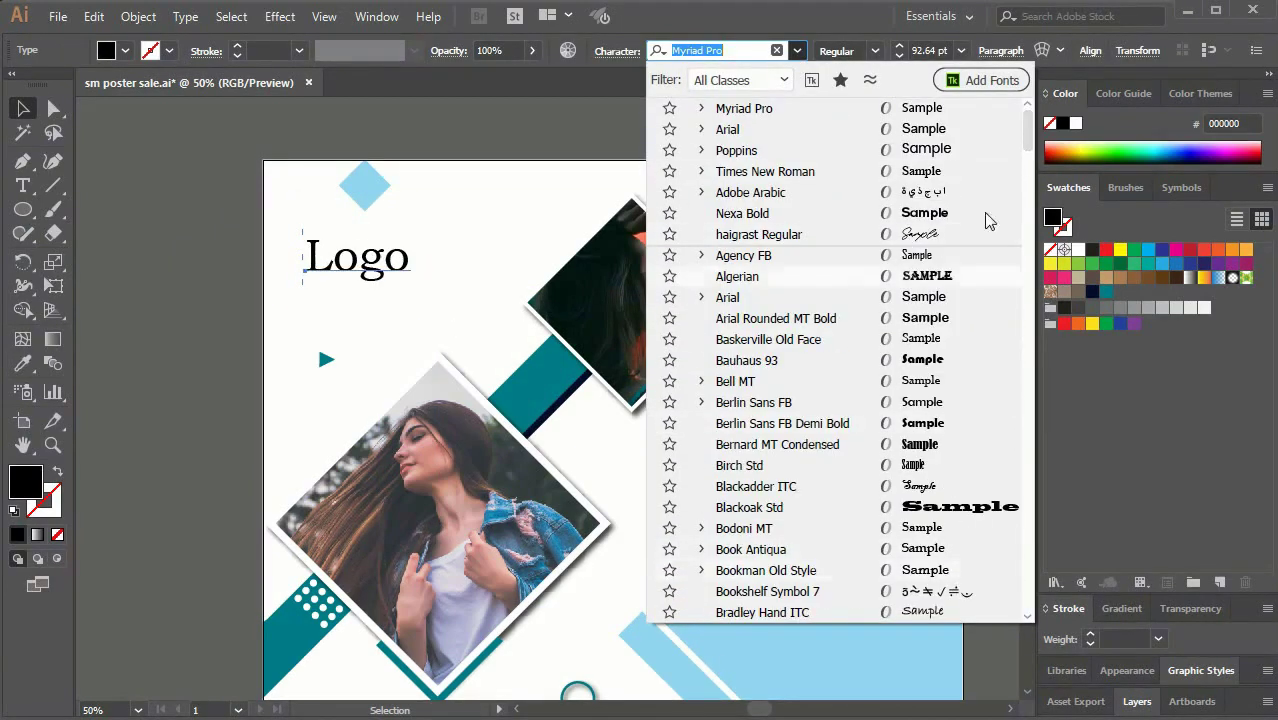
{"action": "left_click", "coordinate": [940, 150]}
{"action": "left_click", "coordinate": [210, 325]}
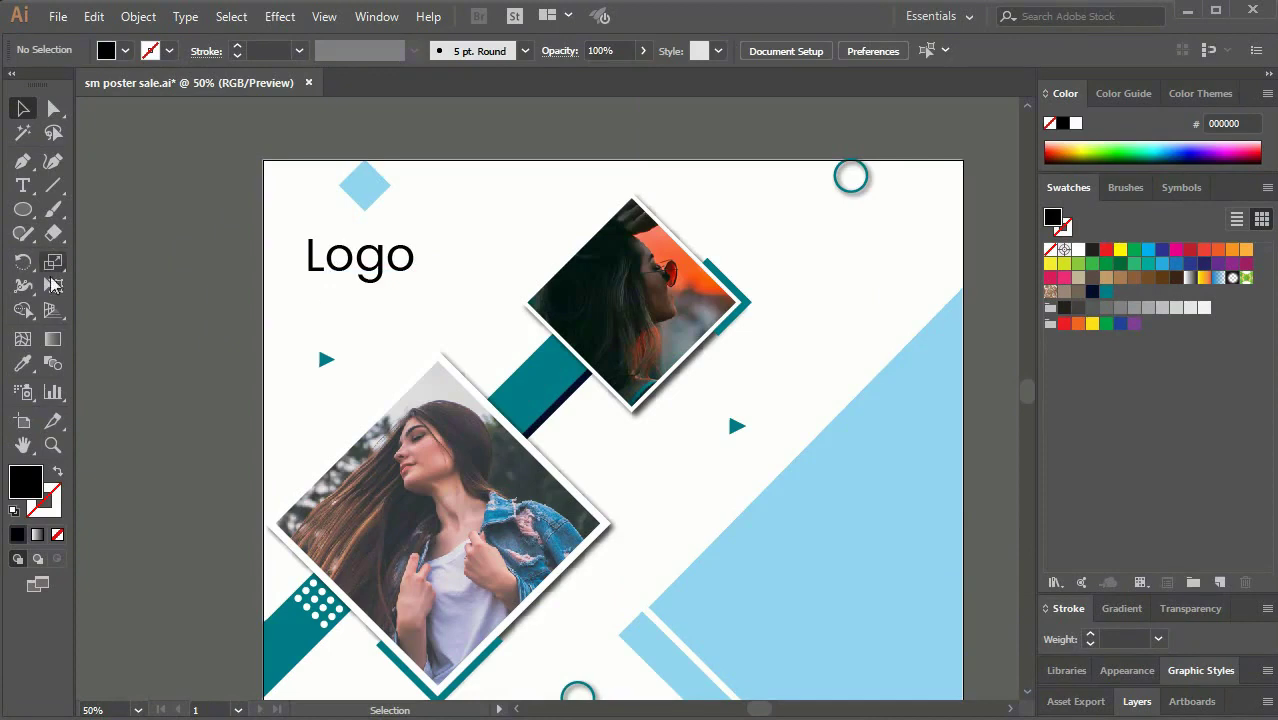
{"action": "left_click", "coordinate": [22, 209]}
Step: Draw a teal circle over the start of Logo and send it behind the text
{"action": "left_click_drag", "start_coordinate": [262, 191], "coordinate": [350, 275]}
{"action": "key", "text": "v"}
{"action": "left_click", "coordinate": [1106, 291]}
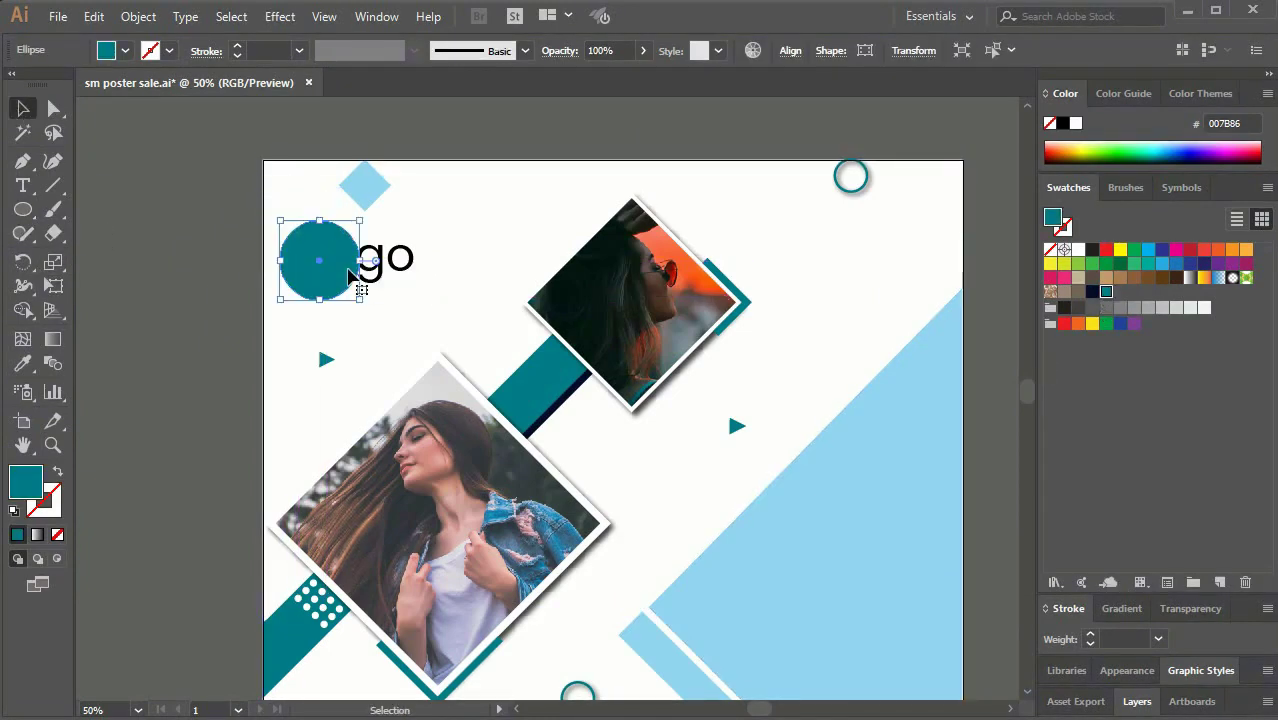
{"action": "right_click", "coordinate": [392, 260]}
{"action": "left_click", "coordinate": [730, 590]}
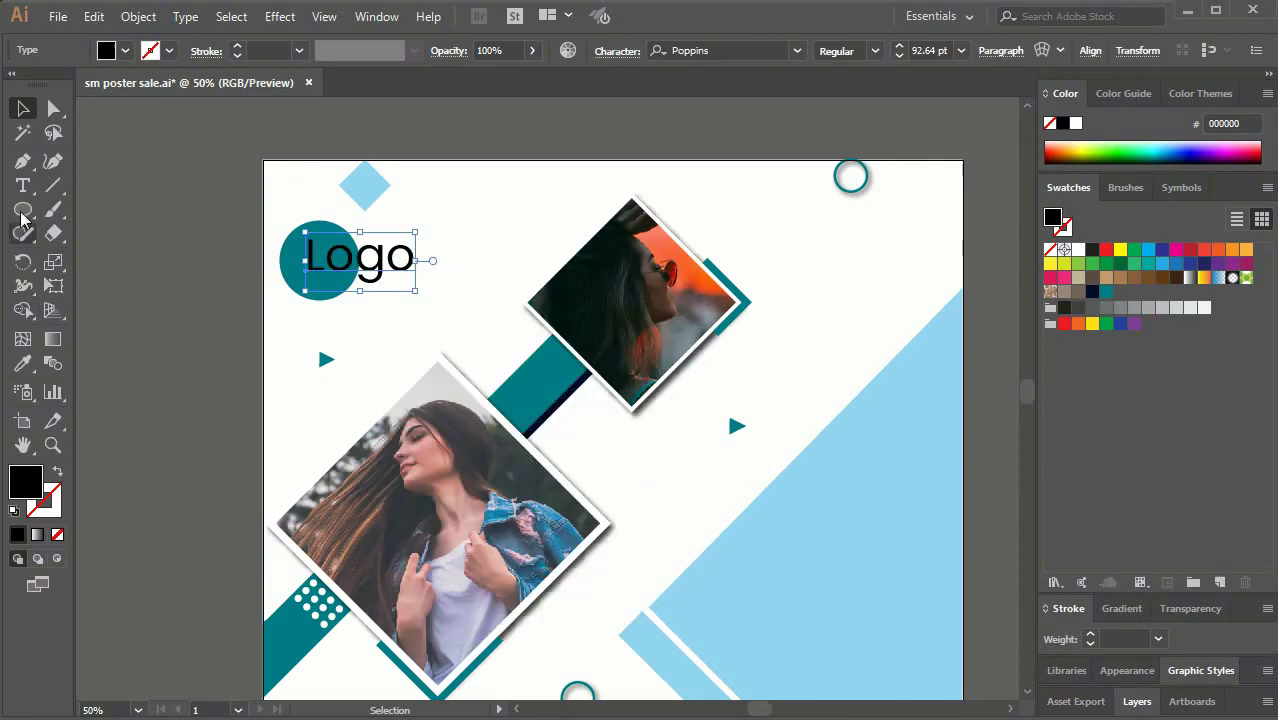
Step: Make the letters 'Lo' white
{"action": "key", "text": "t"}
{"action": "left_click_drag", "start_coordinate": [352, 256], "coordinate": [305, 256]}
{"action": "left_click", "coordinate": [1077, 249]}
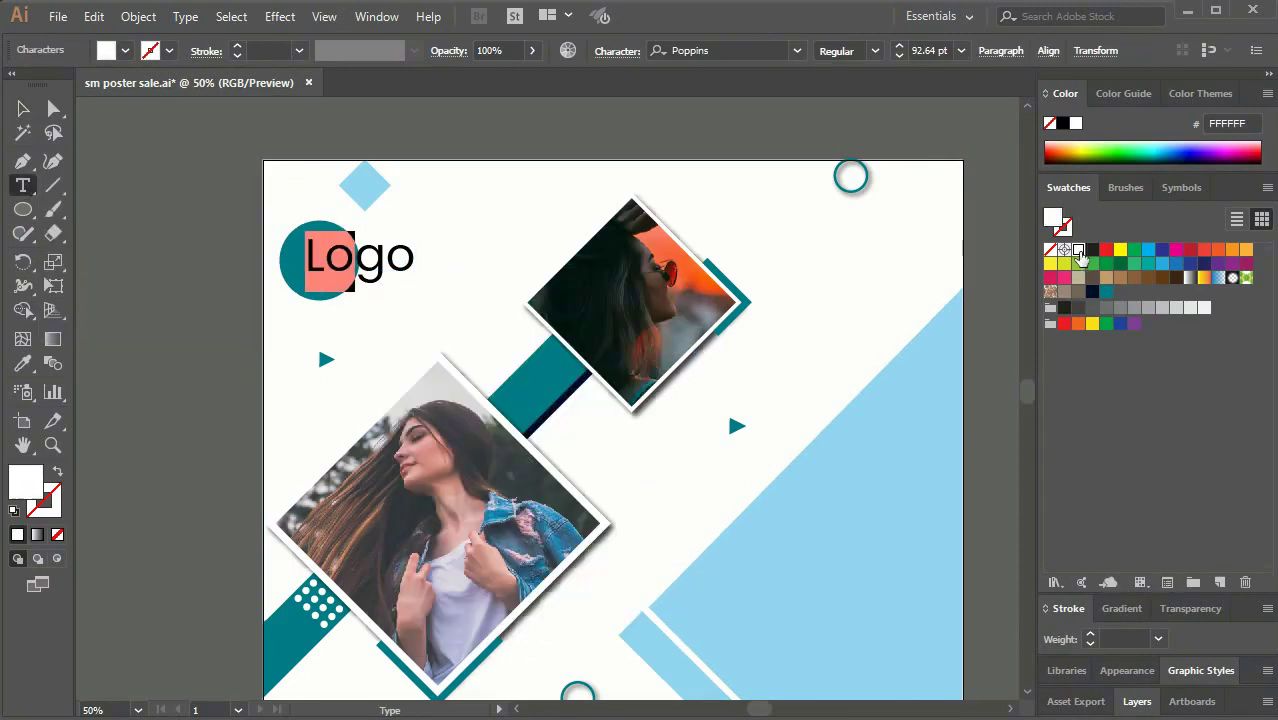
{"action": "key", "text": "Escape"}
Step: Nudge the Logo text and resize and reposition the teal circle behind it
{"action": "left_click", "coordinate": [200, 240]}
{"action": "left_click_drag", "start_coordinate": [400, 276], "coordinate": [405, 283]}
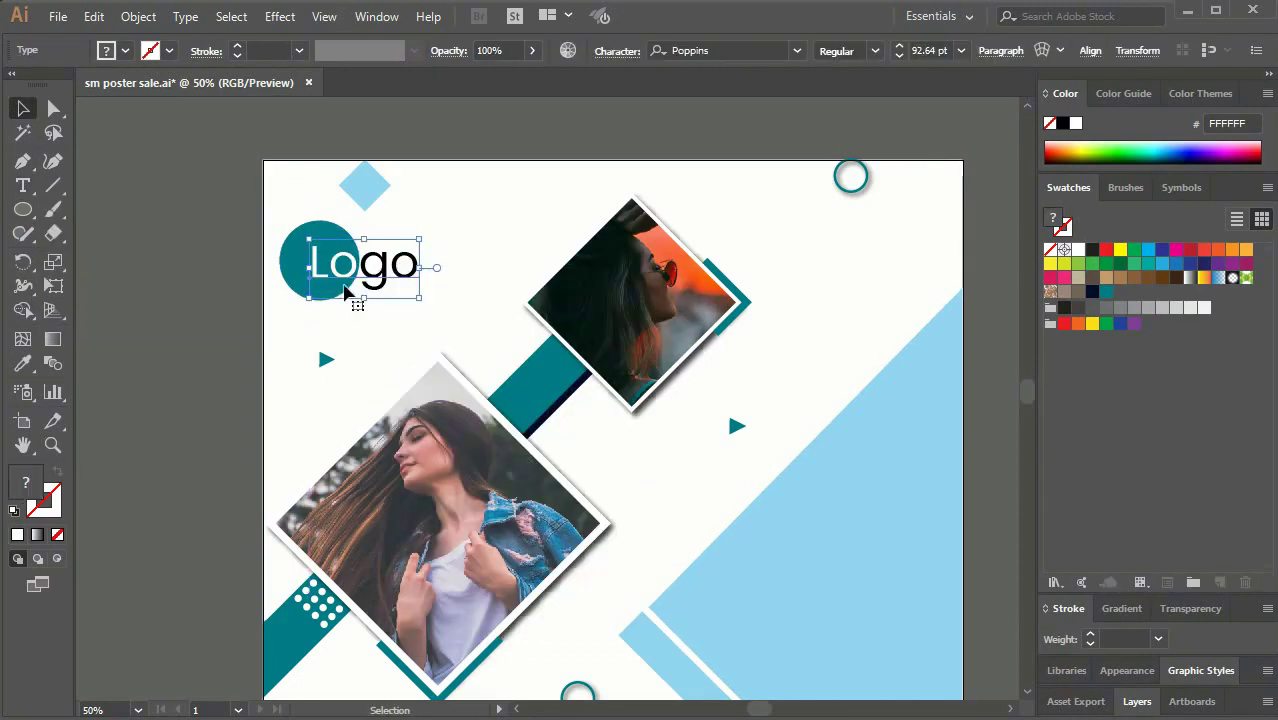
{"action": "left_click", "coordinate": [292, 262]}
{"action": "left_click_drag", "start_coordinate": [270, 221], "coordinate": [285, 230]}
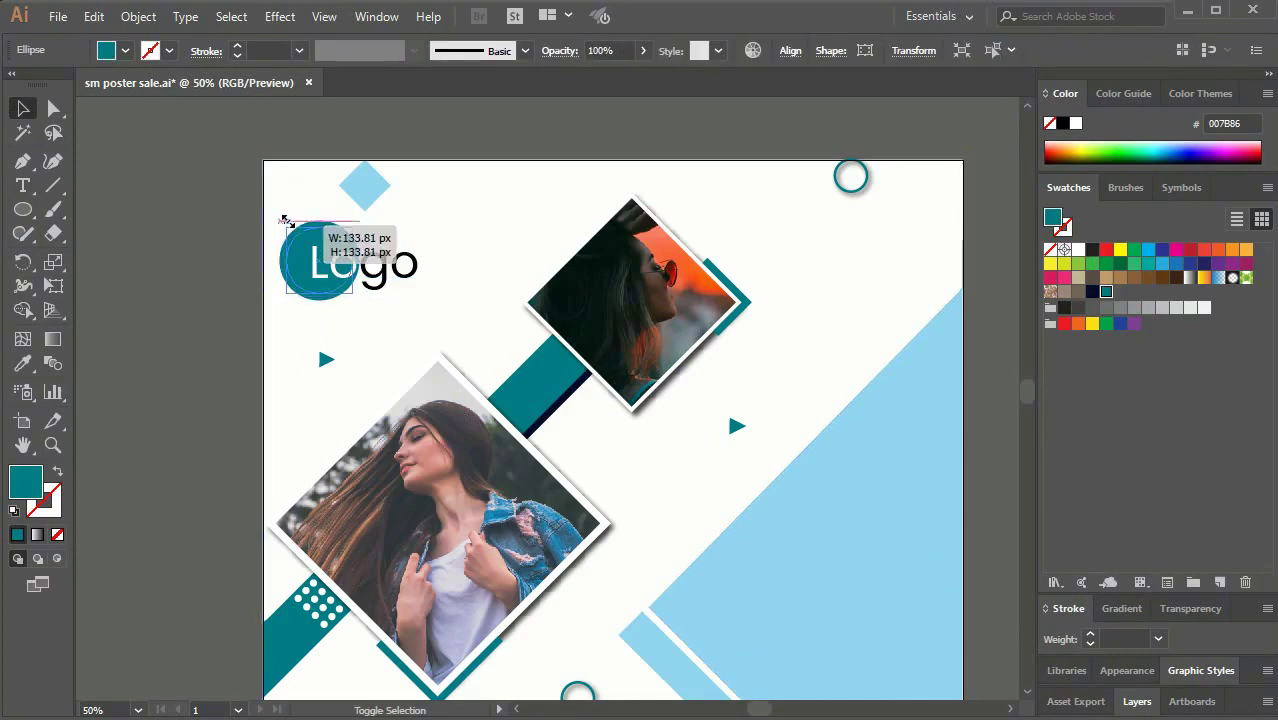
{"action": "left_click", "coordinate": [205, 328]}
{"action": "scroll", "coordinate": [560, 398], "scroll_direction": "down", "scroll_amount": 1}
{"action": "scroll", "coordinate": [437, 360], "scroll_direction": "up", "scroll_amount": 3}
{"action": "left_click", "coordinate": [362, 270]}
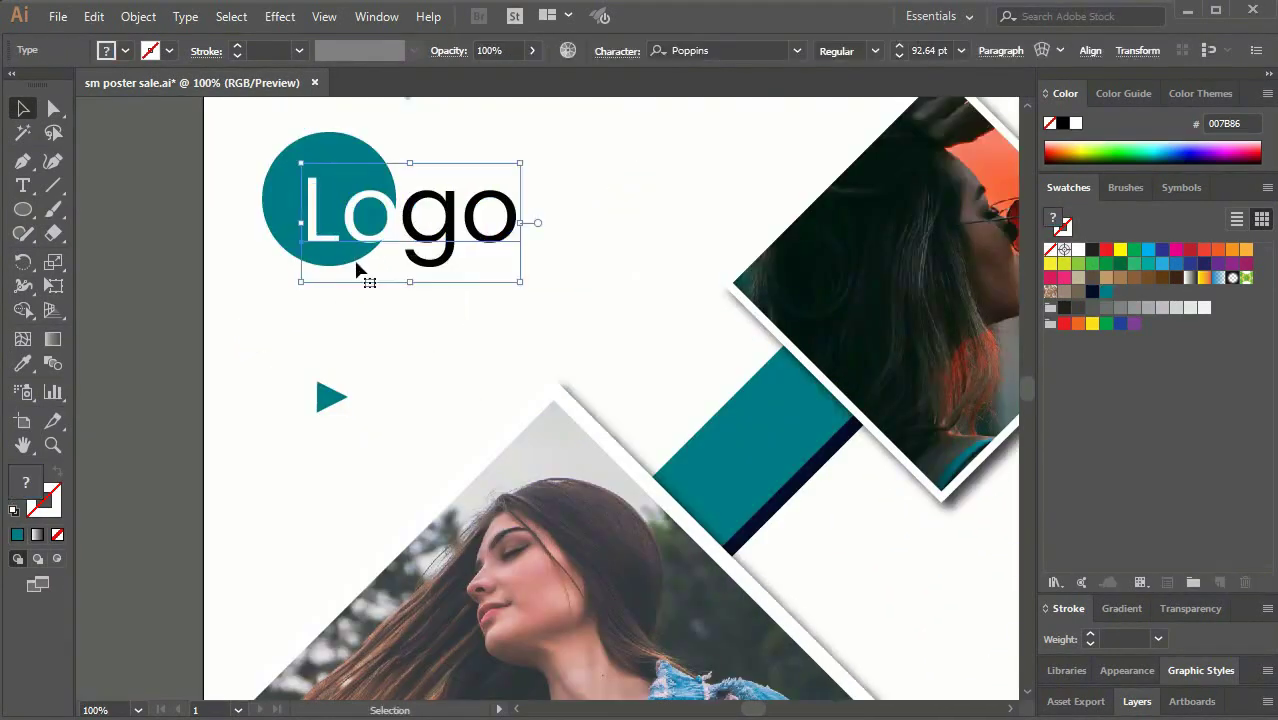
{"action": "left_click_drag", "start_coordinate": [275, 218], "coordinate": [340, 286]}
Step: Zoom in to check the logo, then fit the whole poster in the window
{"action": "left_click", "coordinate": [157, 407]}
{"action": "left_click", "coordinate": [322, 267]}
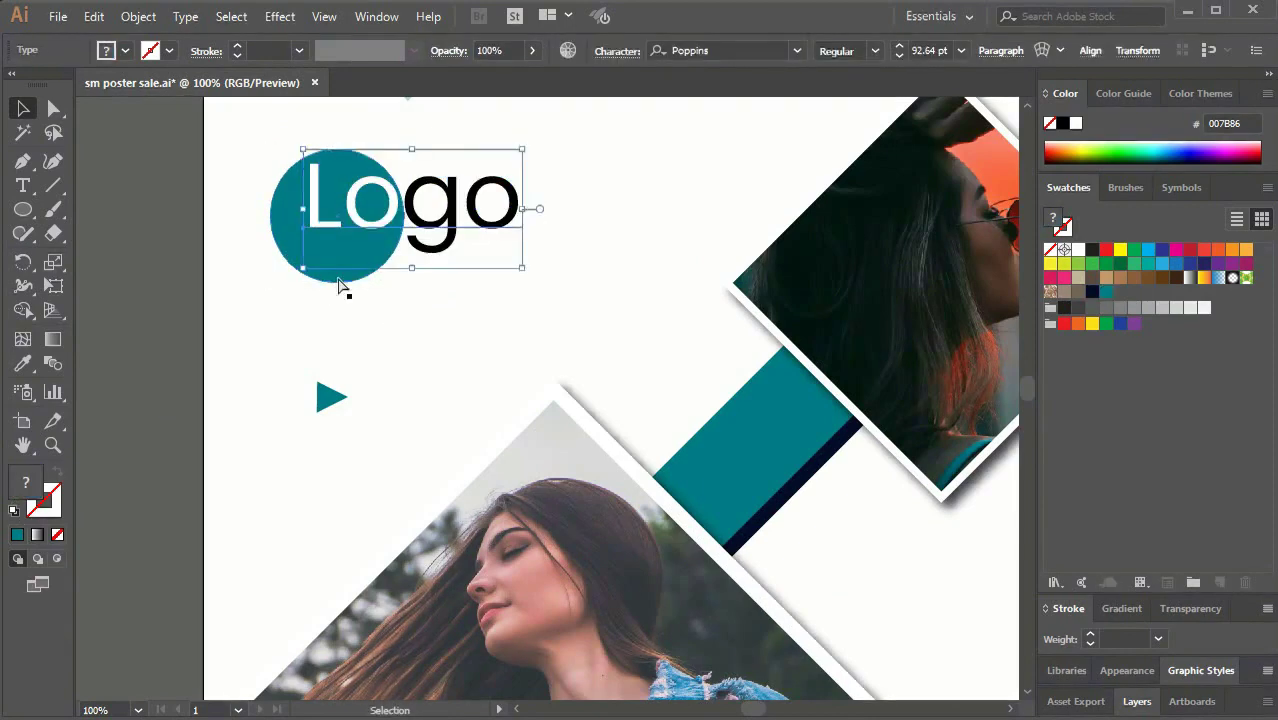
{"action": "key", "text": "ctrl+equal"}
{"action": "key", "text": "ctrl+equal"}
{"action": "left_click", "coordinate": [300, 422]}
{"action": "left_click", "coordinate": [100, 424]}
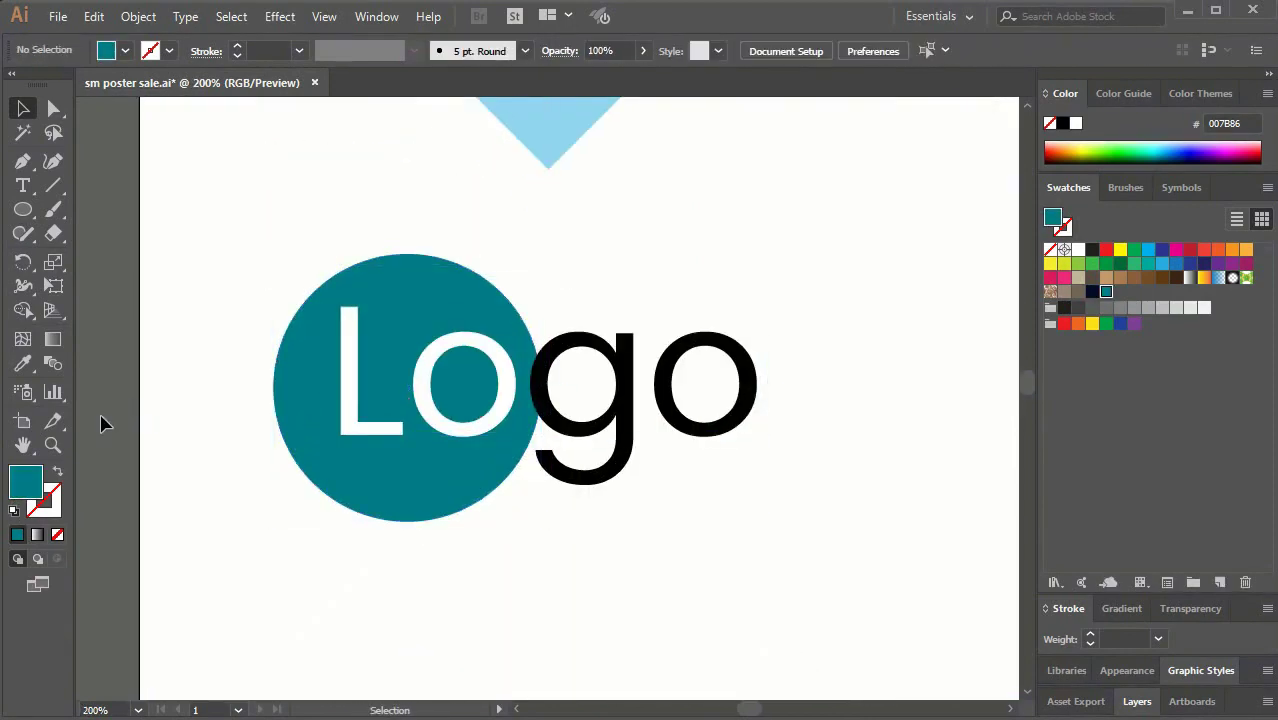
{"action": "key", "text": "ctrl+0"}
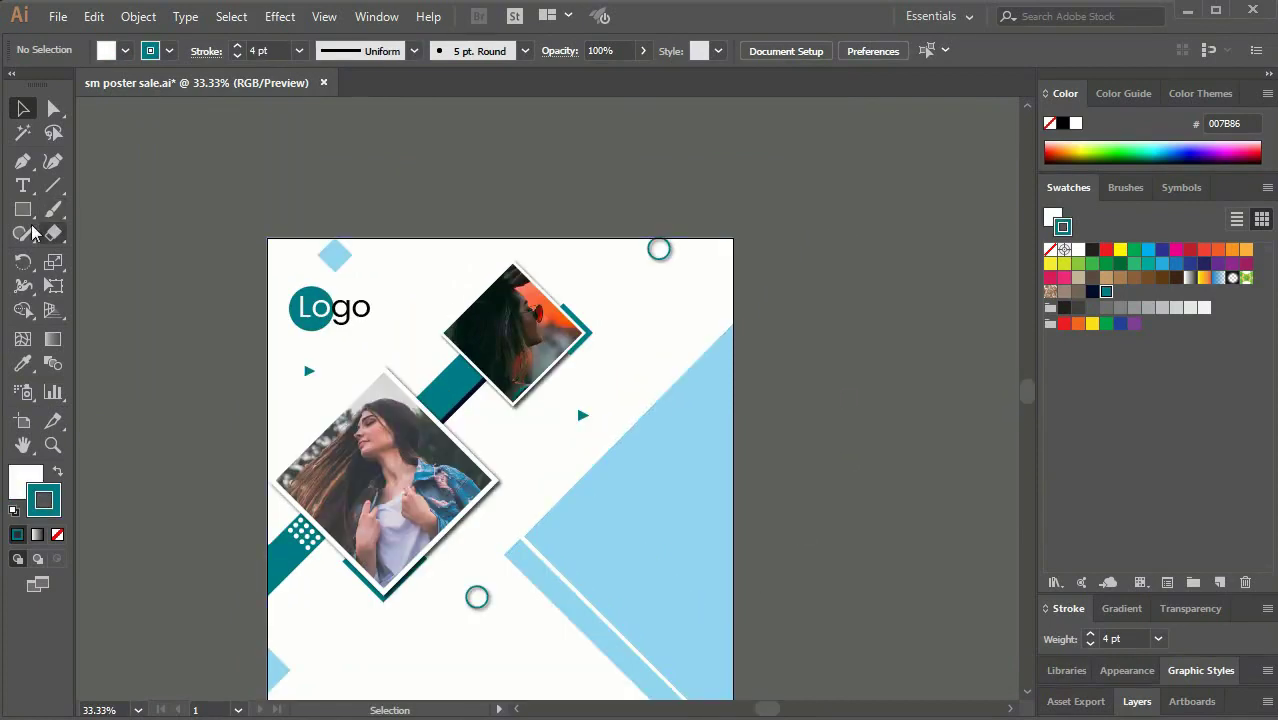
Step: Add an enlarged '50%' text object right of the upper photo
{"action": "key", "text": "t"}
{"action": "left_click", "coordinate": [650, 342]}
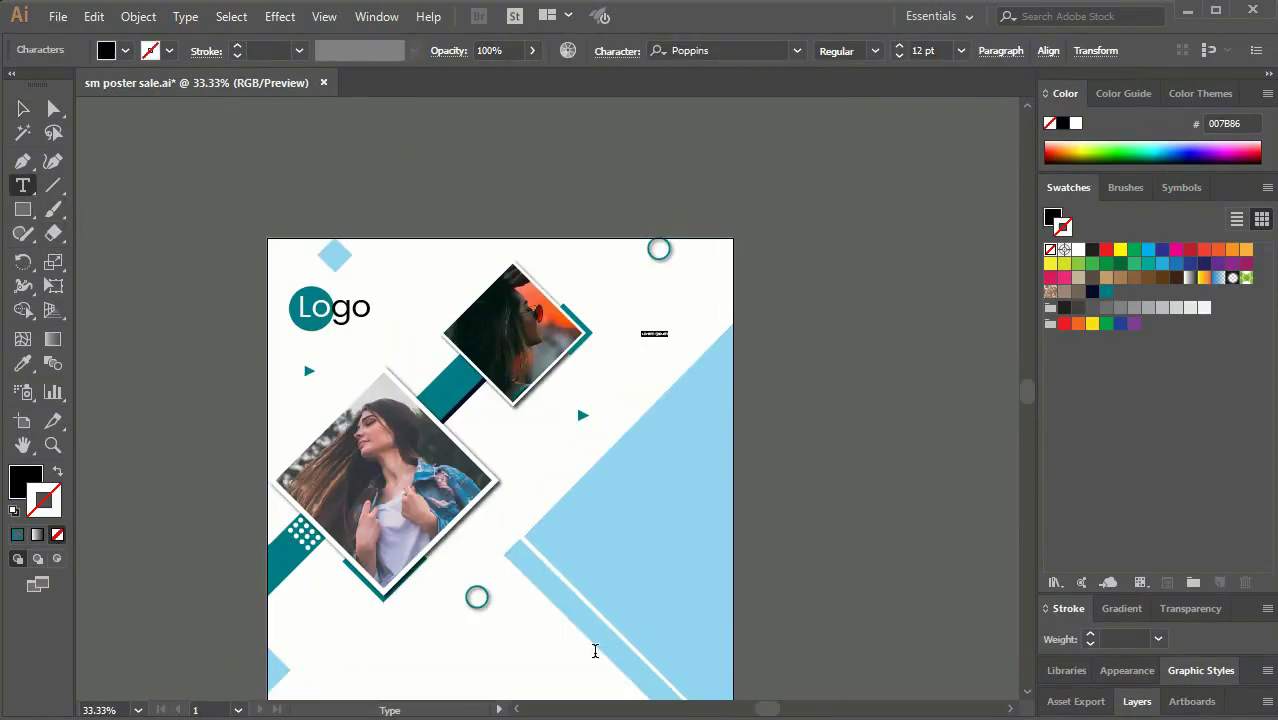
{"action": "key", "text": "Escape"}
{"action": "left_click_drag", "start_coordinate": [654, 342], "coordinate": [692, 358]}
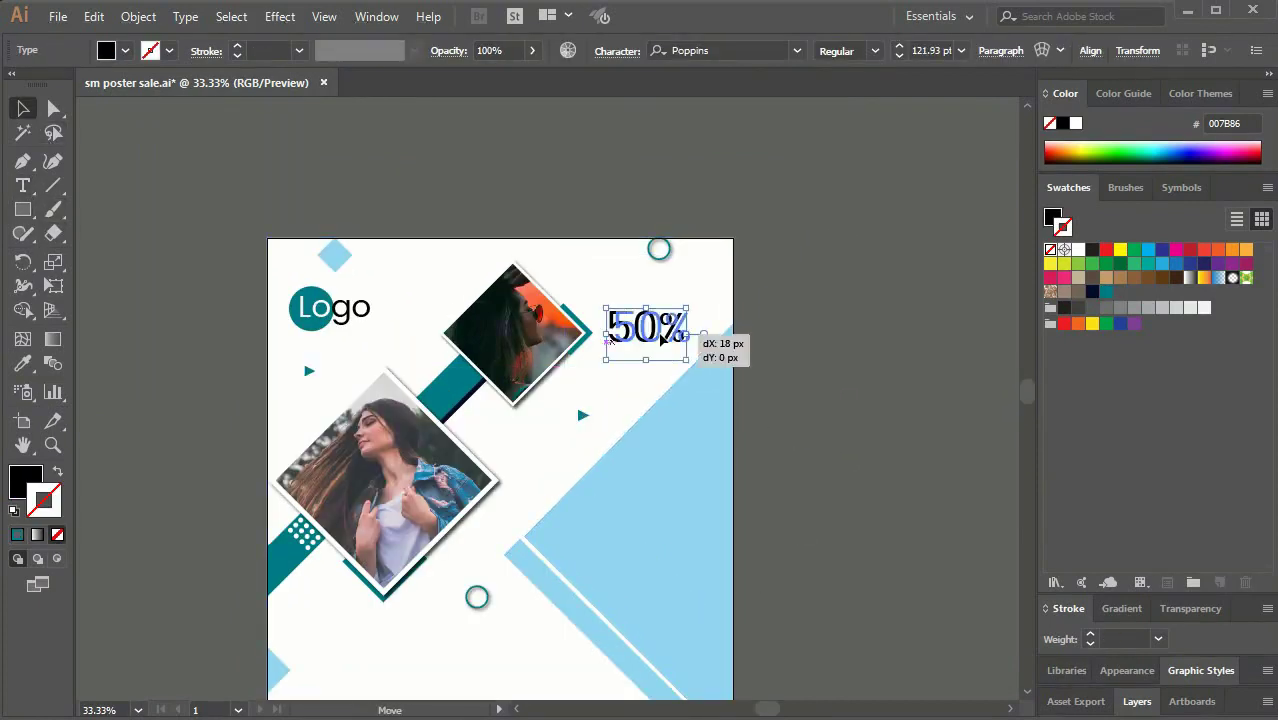
{"action": "left_click", "coordinate": [797, 50]}
{"action": "scroll", "coordinate": [1000, 236], "scroll_direction": "up", "scroll_amount": 15}
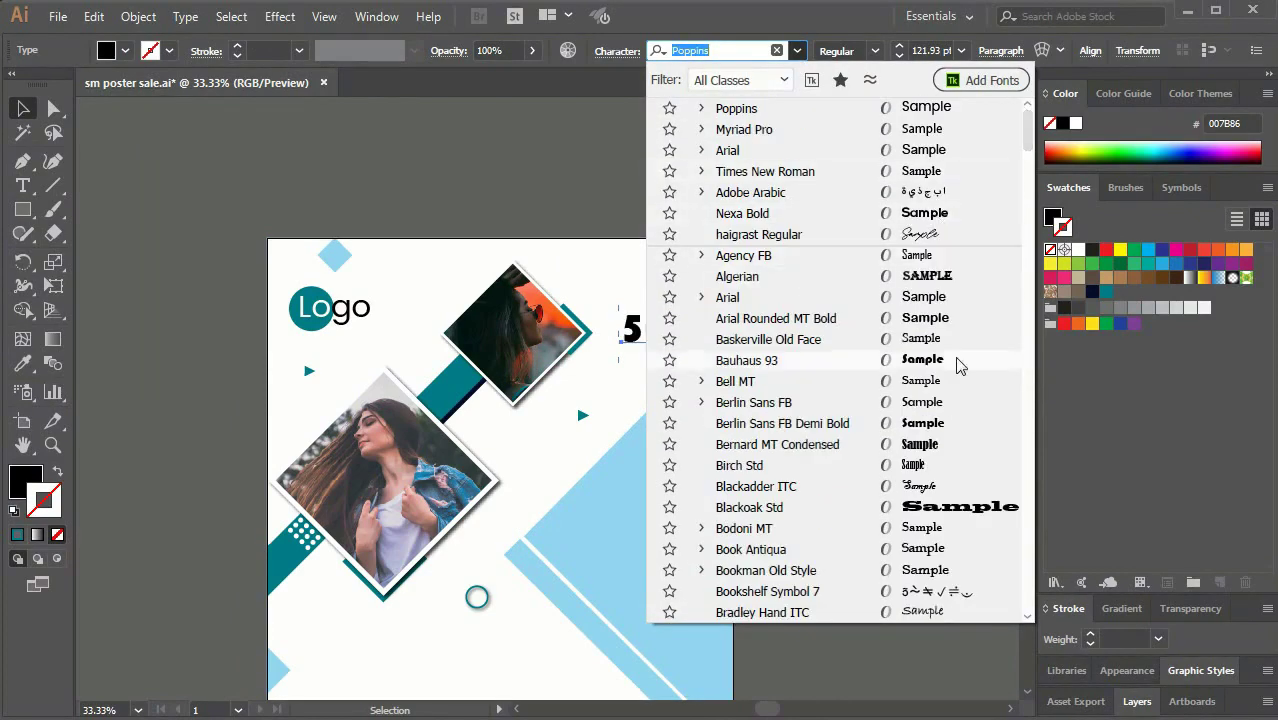
{"action": "left_click", "coordinate": [568, 191]}
{"action": "left_click_drag", "start_coordinate": [568, 191], "coordinate": [325, 133]}
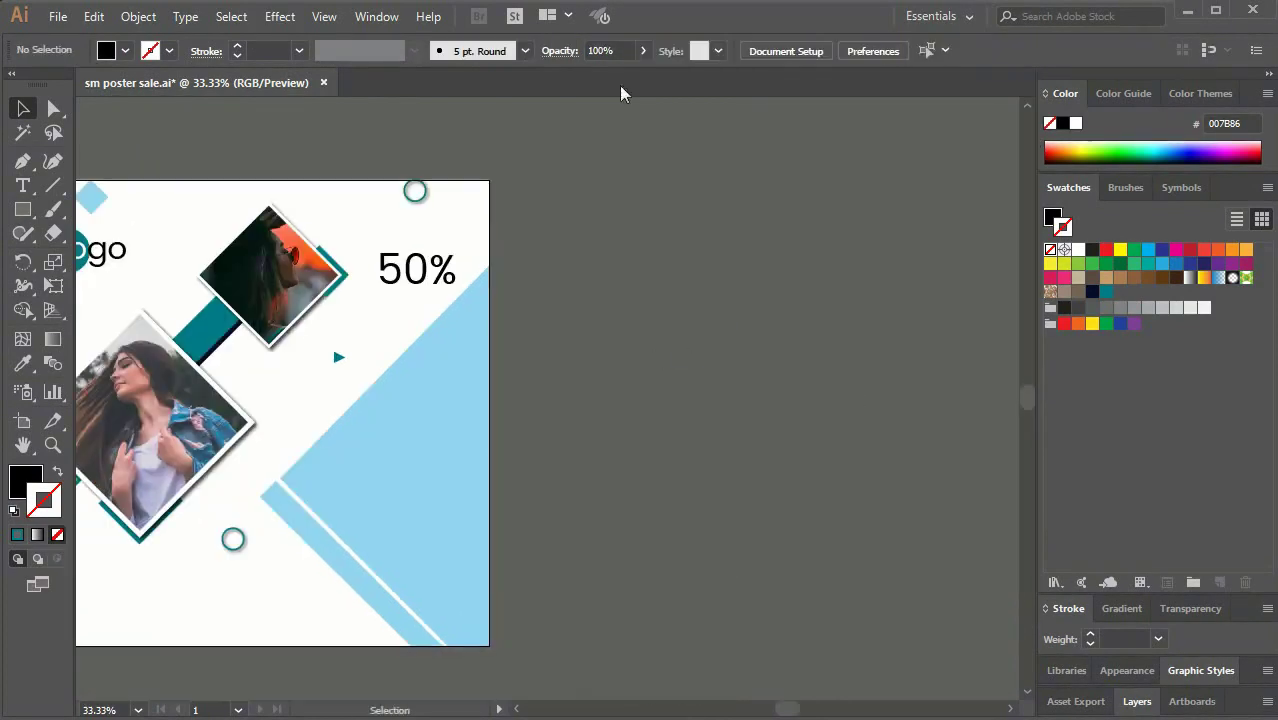
Step: Set 50% in teal Nexa Bold and move it up toward the top-right
{"action": "left_click", "coordinate": [420, 270]}
{"action": "left_click", "coordinate": [797, 50]}
{"action": "left_click", "coordinate": [928, 172]}
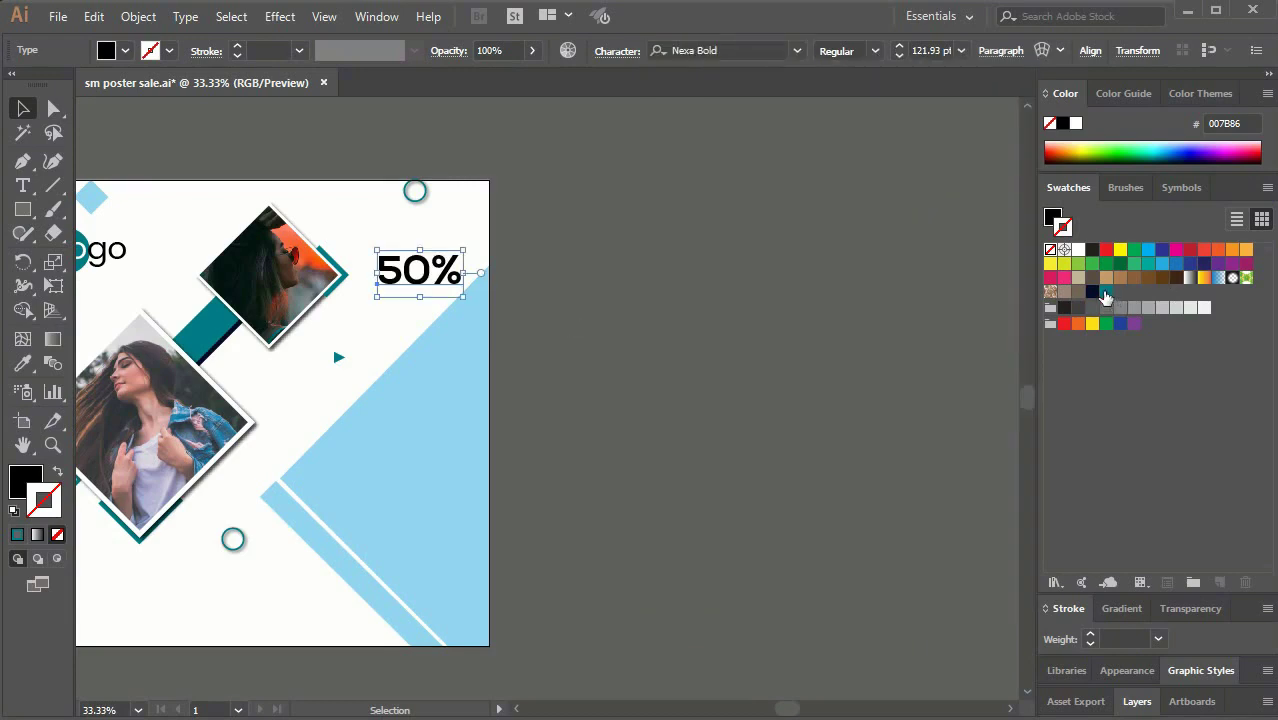
{"action": "left_click", "coordinate": [1106, 291]}
{"action": "left_click", "coordinate": [769, 320]}
{"action": "left_click_drag", "start_coordinate": [657, 365], "coordinate": [835, 381]}
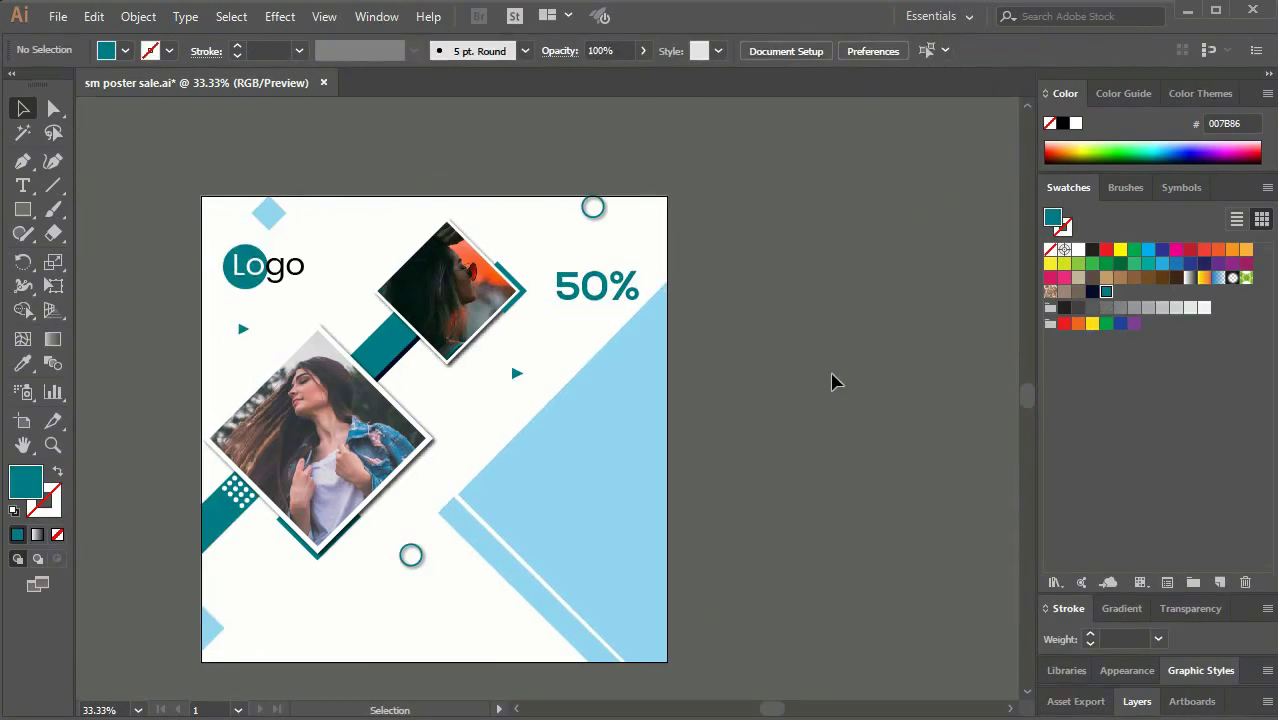
{"action": "left_click", "coordinate": [617, 306]}
{"action": "left_click_drag", "start_coordinate": [600, 290], "coordinate": [595, 274]}
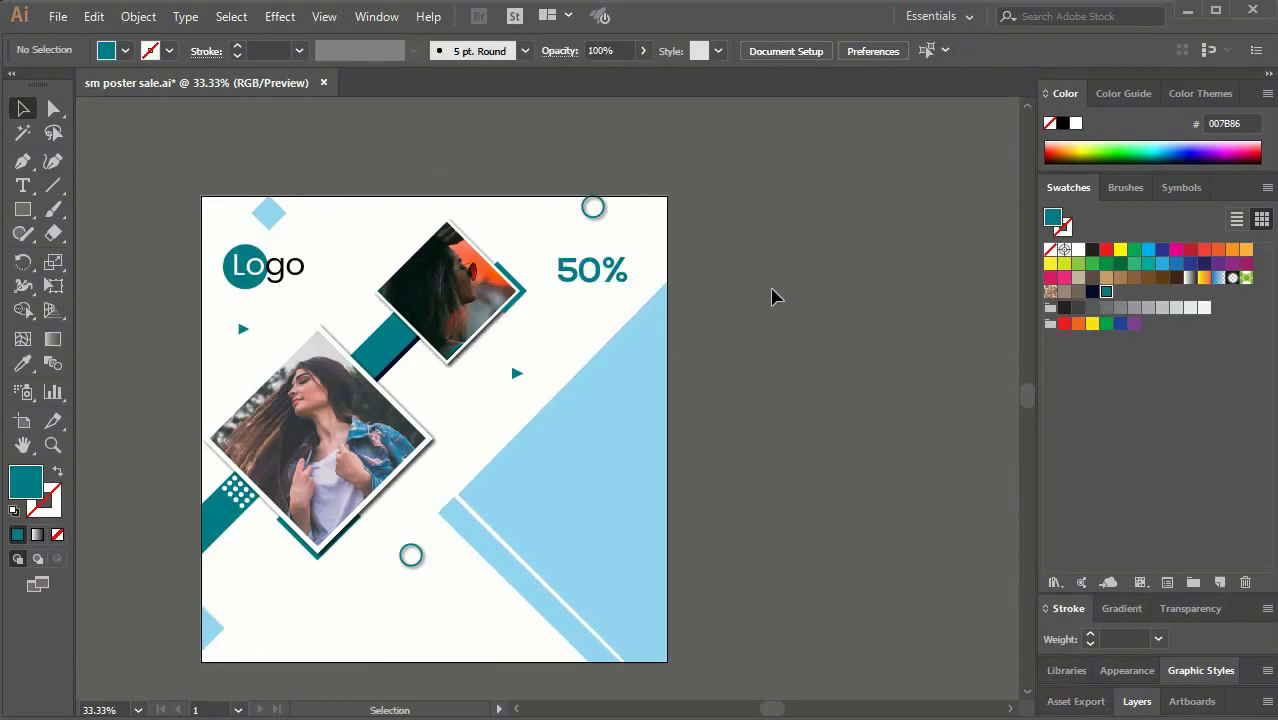
Step: Add a dark grey, enlarged 'OFF' and place it directly under 50%
{"action": "key", "text": "t"}
{"action": "left_click", "coordinate": [581, 317]}
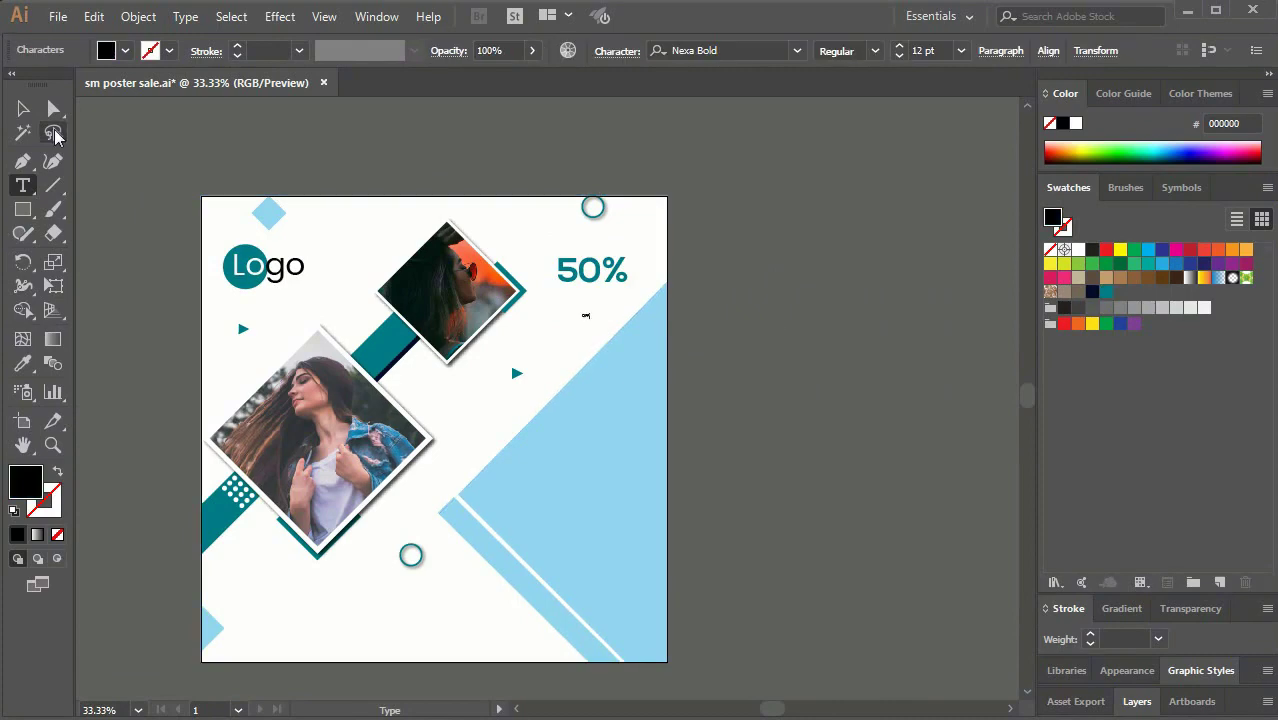
{"action": "left_click", "coordinate": [585, 316]}
{"action": "left_click_drag", "start_coordinate": [590, 320], "coordinate": [610, 330]}
{"action": "left_click", "coordinate": [1078, 307]}
{"action": "left_click", "coordinate": [716, 442]}
{"action": "key", "text": "ctrl+1"}
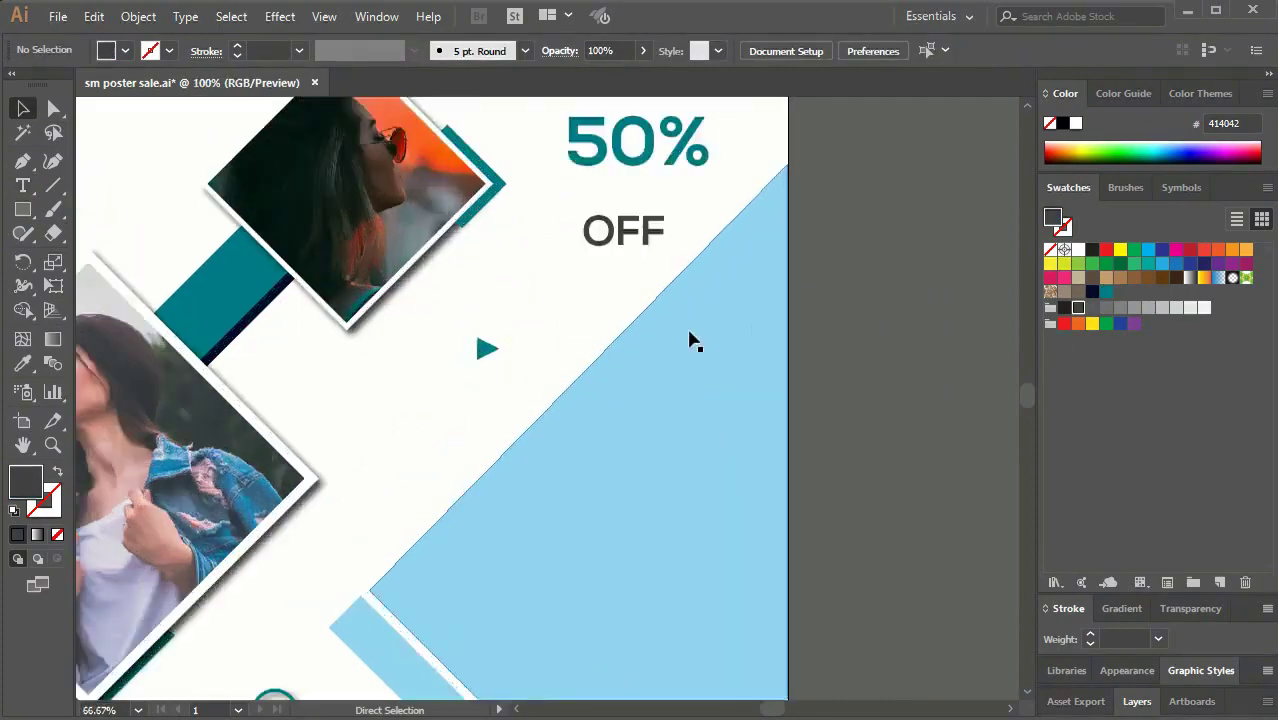
{"action": "left_click_drag", "start_coordinate": [440, 285], "coordinate": [482, 211]}
{"action": "key", "text": "ctrl+minus"}
{"action": "key", "text": "ctrl+minus"}
{"action": "key", "text": "ctrl+minus"}
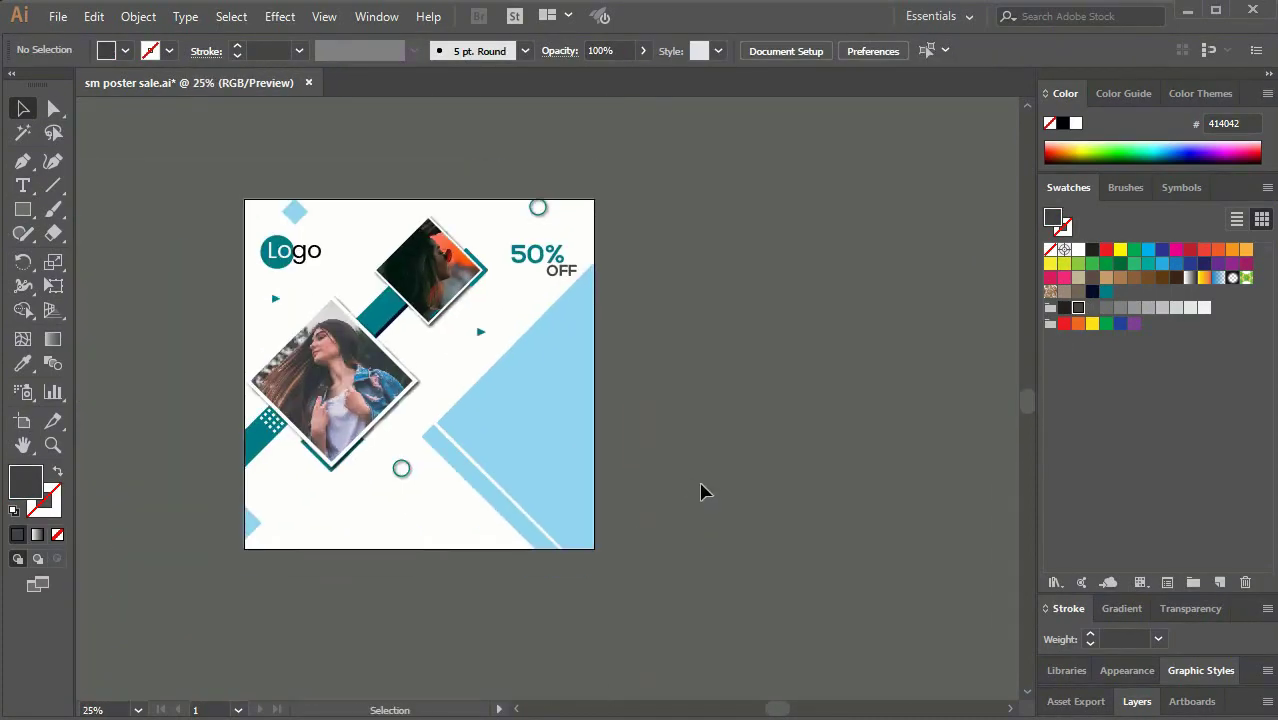
{"action": "left_click", "coordinate": [23, 185]}
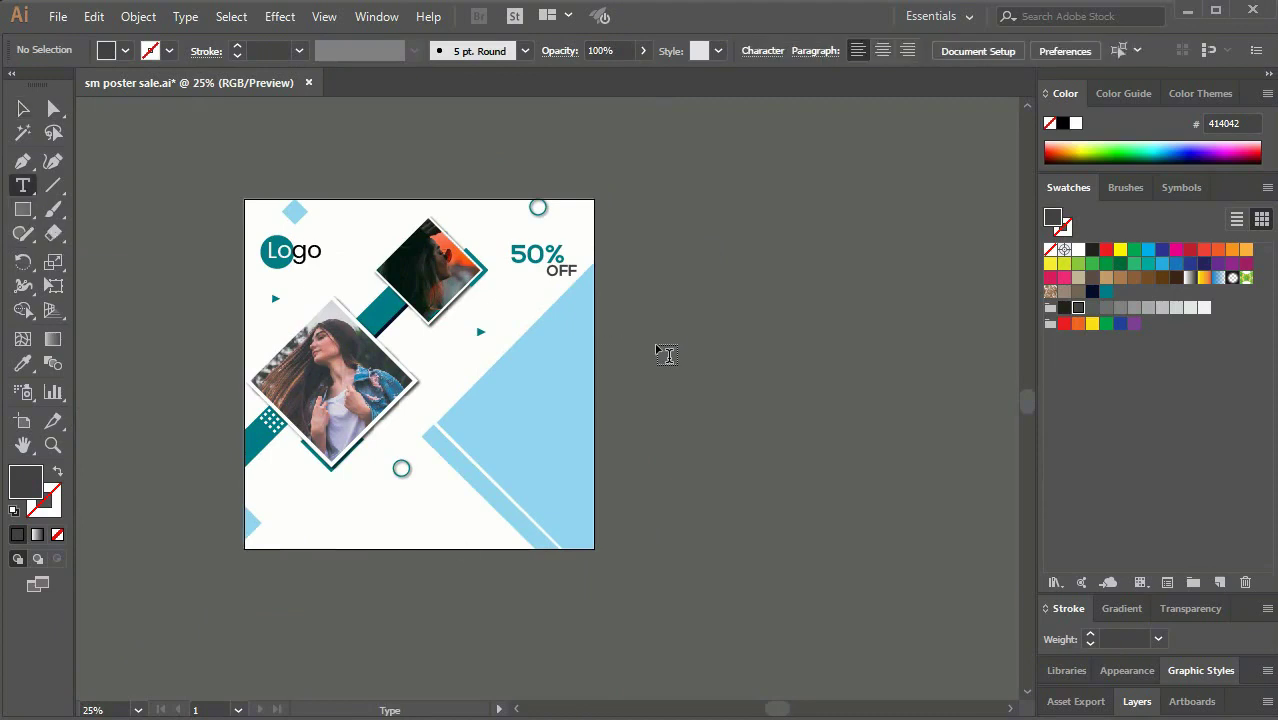
Step: Create a headline-size text object reading 'Special Offer' beside the poster
{"action": "left_click", "coordinate": [677, 334]}
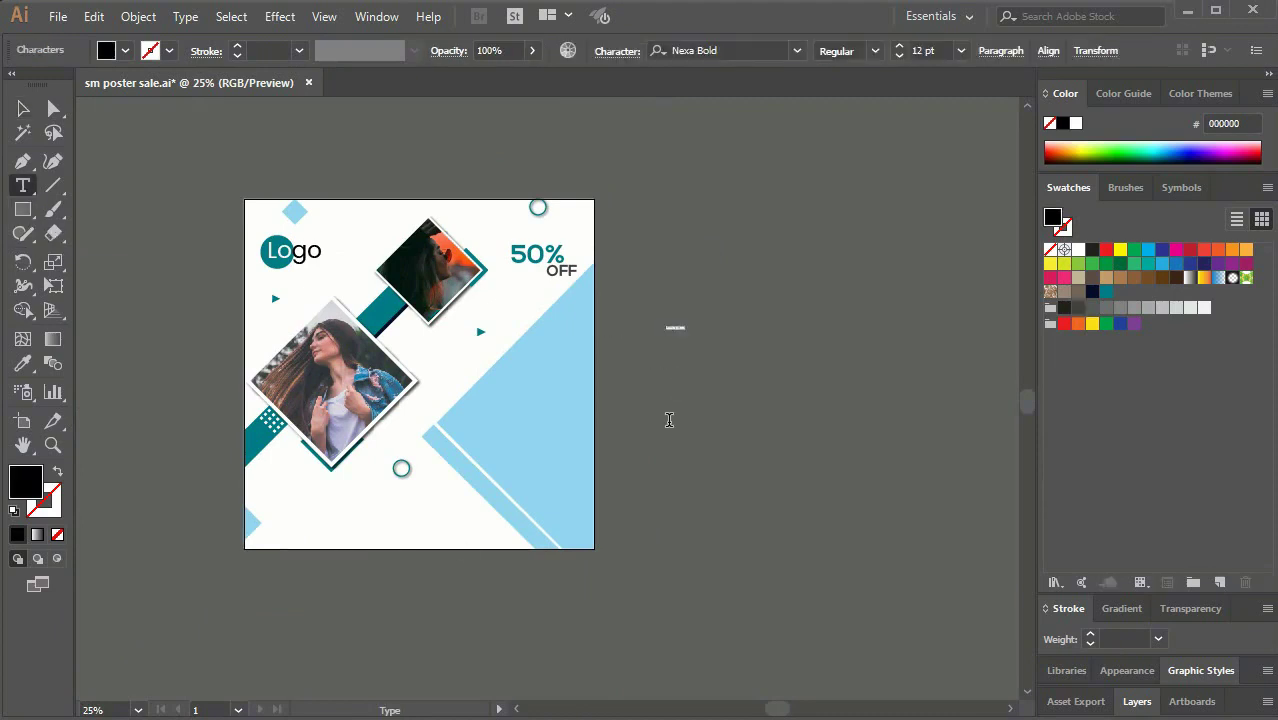
{"action": "left_click", "coordinate": [25, 109]}
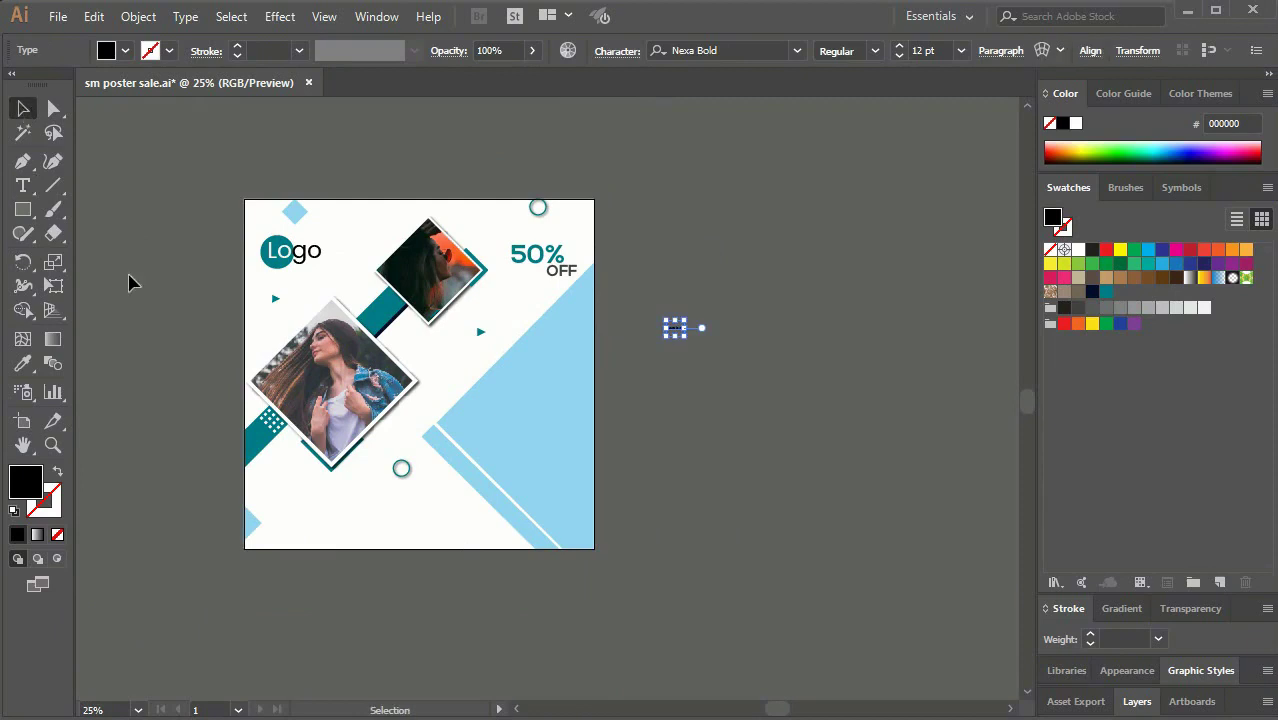
{"action": "left_click_drag", "start_coordinate": [686, 331], "coordinate": [780, 338]}
{"action": "key", "text": "t"}
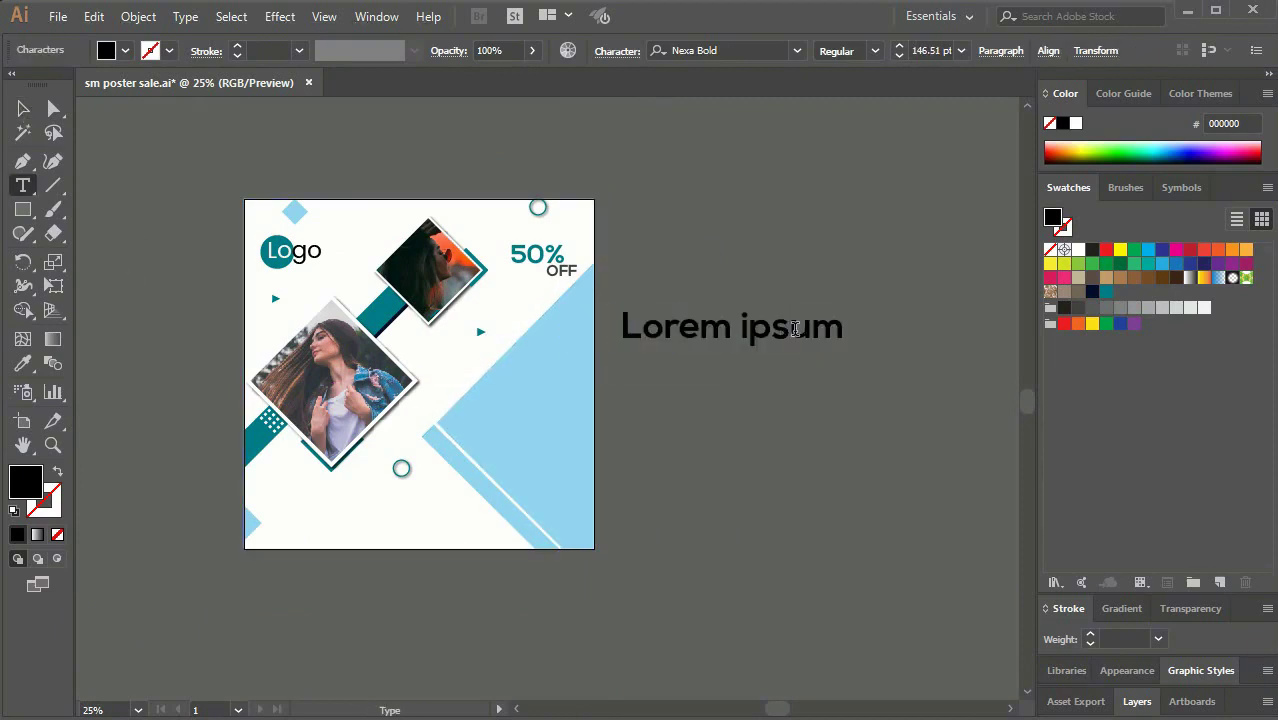
{"action": "key", "text": "Return"}
{"action": "type", "text": "Special Offer"}
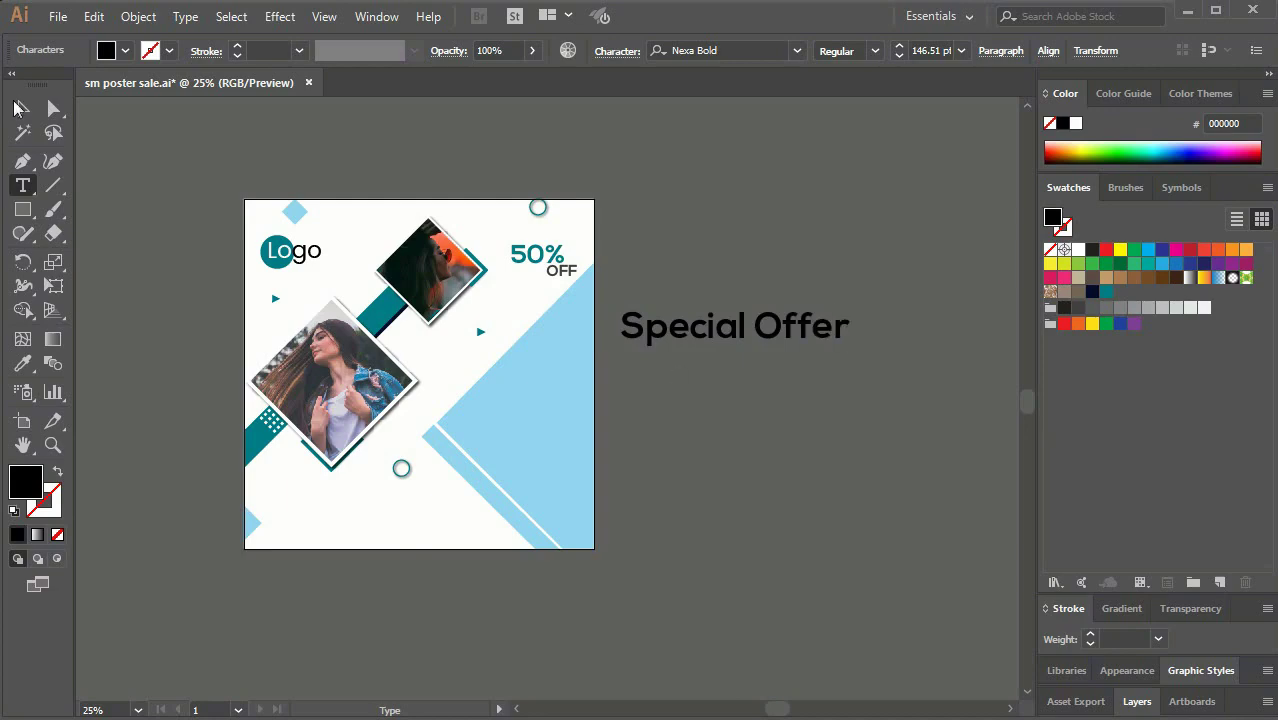
{"action": "left_click", "coordinate": [18, 108]}
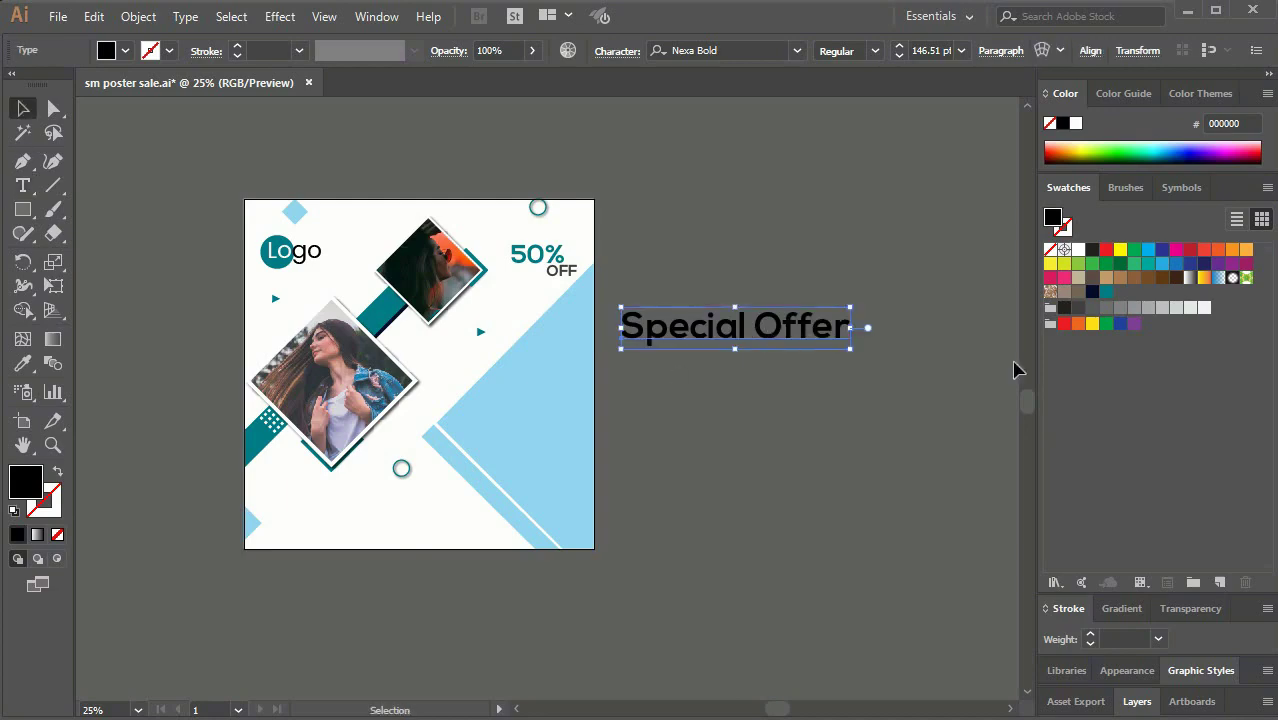
Step: Give Special Offer a dark fill, move it onto the poster, and apply haigrast Regular
{"action": "left_click", "coordinate": [1085, 314]}
{"action": "left_click", "coordinate": [611, 425]}
{"action": "left_click", "coordinate": [735, 327]}
{"action": "left_click", "coordinate": [1063, 310]}
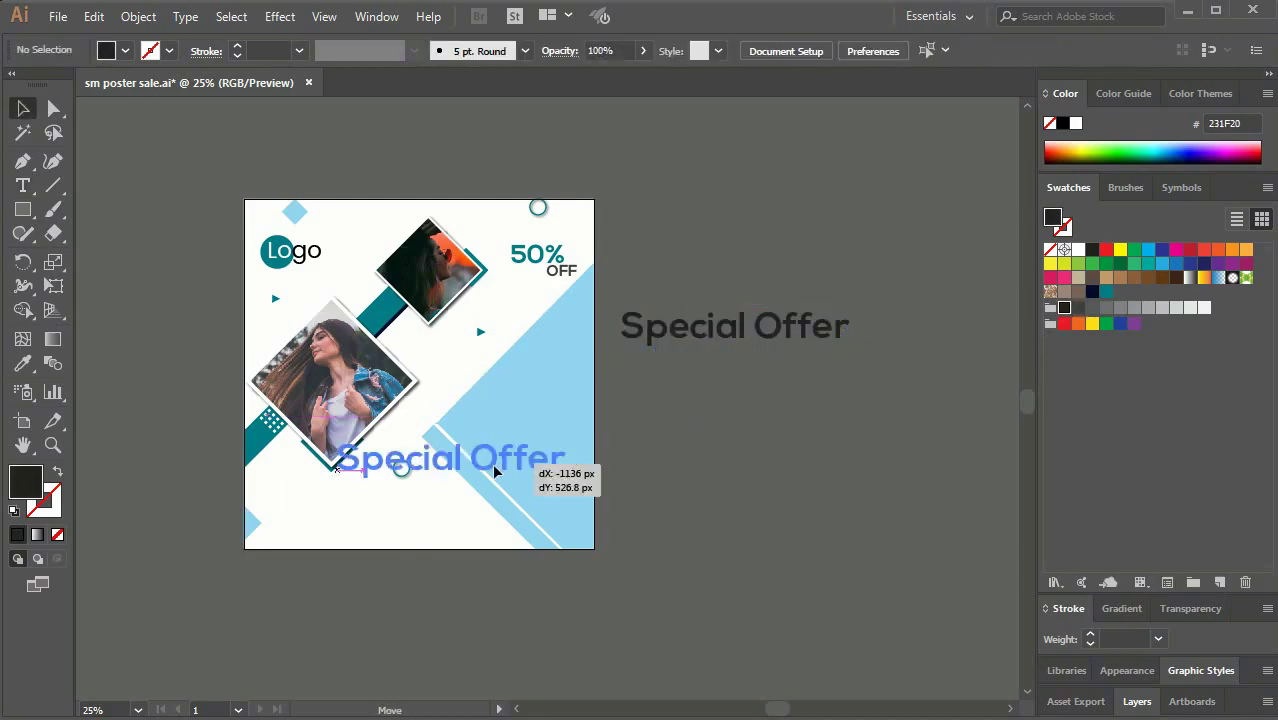
{"action": "left_click_drag", "start_coordinate": [735, 327], "coordinate": [455, 425]}
{"action": "left_click", "coordinate": [797, 50]}
{"action": "scroll", "coordinate": [925, 236], "scroll_direction": "up", "scroll_amount": 10}
{"action": "left_click", "coordinate": [925, 236]}
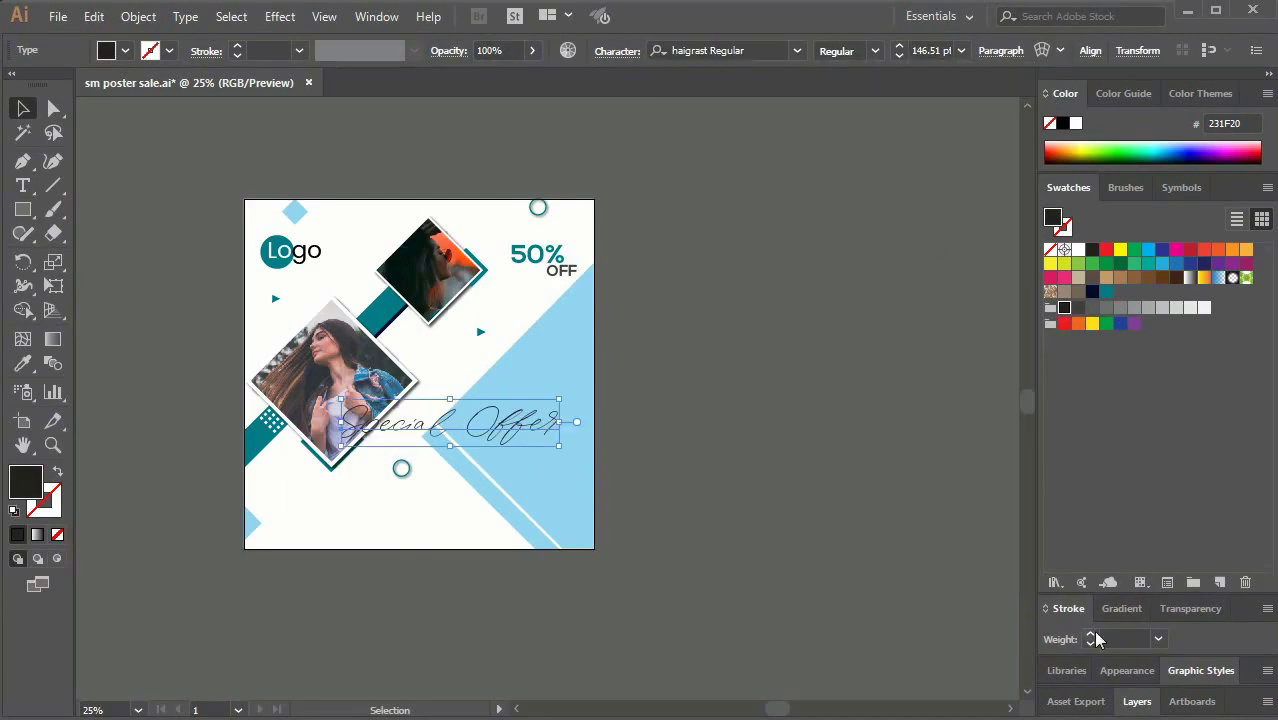
Step: Shrink Special Offer, place it beside the lower photo, and remove its outline
{"action": "left_click", "coordinate": [1090, 637]}
{"action": "left_click_drag", "start_coordinate": [500, 435], "coordinate": [734, 435]}
{"action": "left_click_drag", "start_coordinate": [812, 442], "coordinate": [537, 359]}
{"action": "left_click", "coordinate": [1050, 249]}
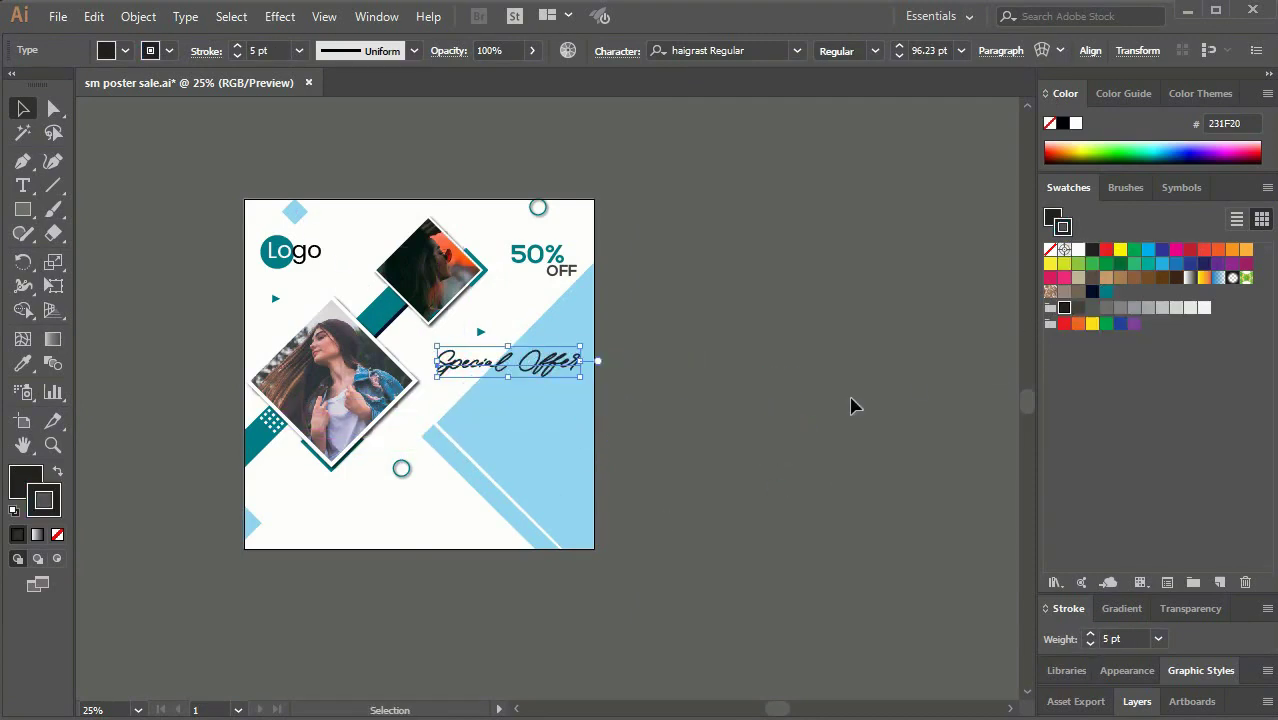
{"action": "left_click", "coordinate": [716, 482]}
{"action": "left_click", "coordinate": [23, 185]}
{"action": "left_click", "coordinate": [535, 440]}
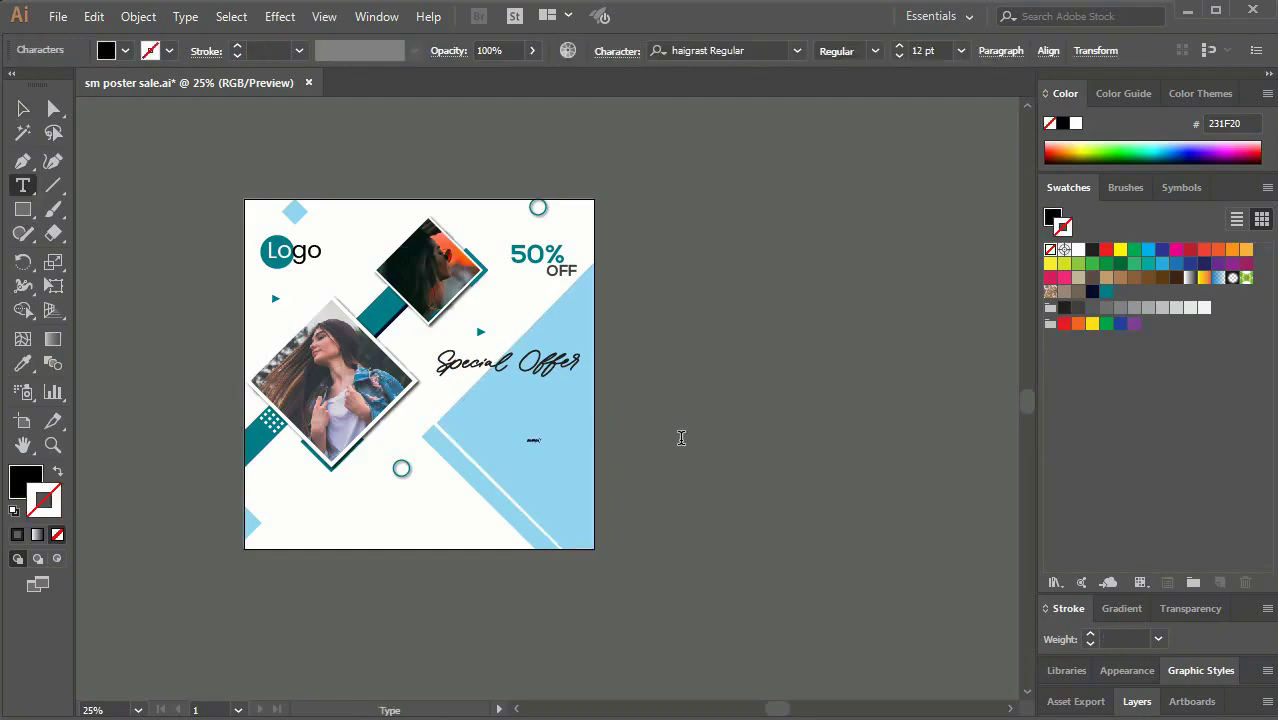
Step: Enlarge the SUPAR SALE text, set it in Nexa Bold, and centre-align its lines
{"action": "left_click", "coordinate": [23, 108]}
{"action": "left_click_drag", "start_coordinate": [537, 444], "coordinate": [685, 422]}
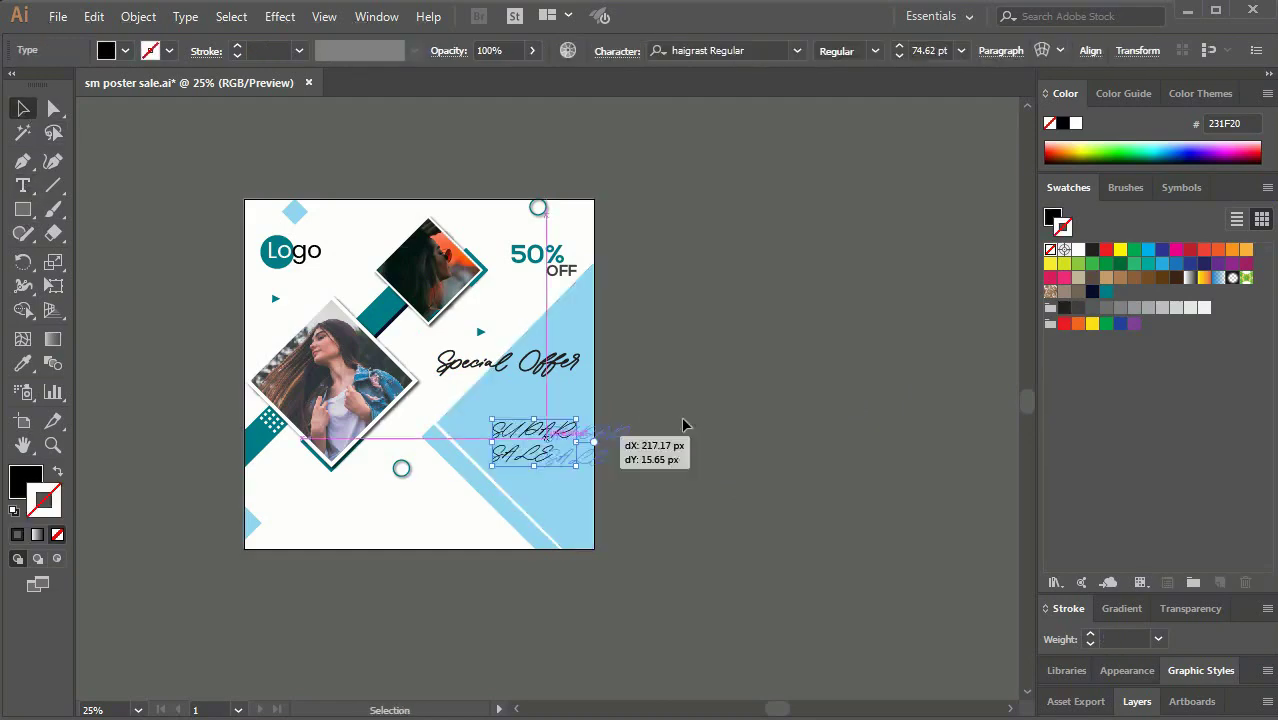
{"action": "left_click", "coordinate": [797, 50]}
{"action": "scroll", "coordinate": [1036, 117], "scroll_direction": "up", "scroll_amount": 10}
{"action": "left_click", "coordinate": [742, 129]}
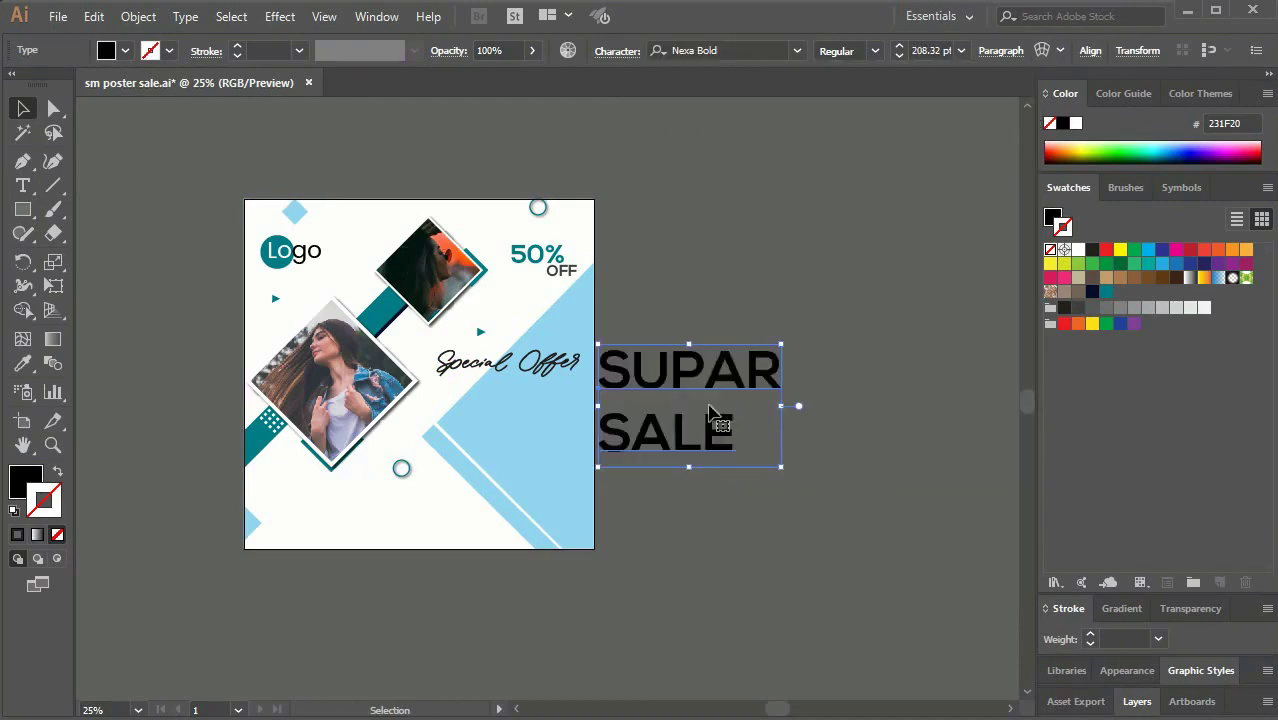
{"action": "left_click", "coordinate": [1001, 50]}
{"action": "left_click", "coordinate": [843, 87]}
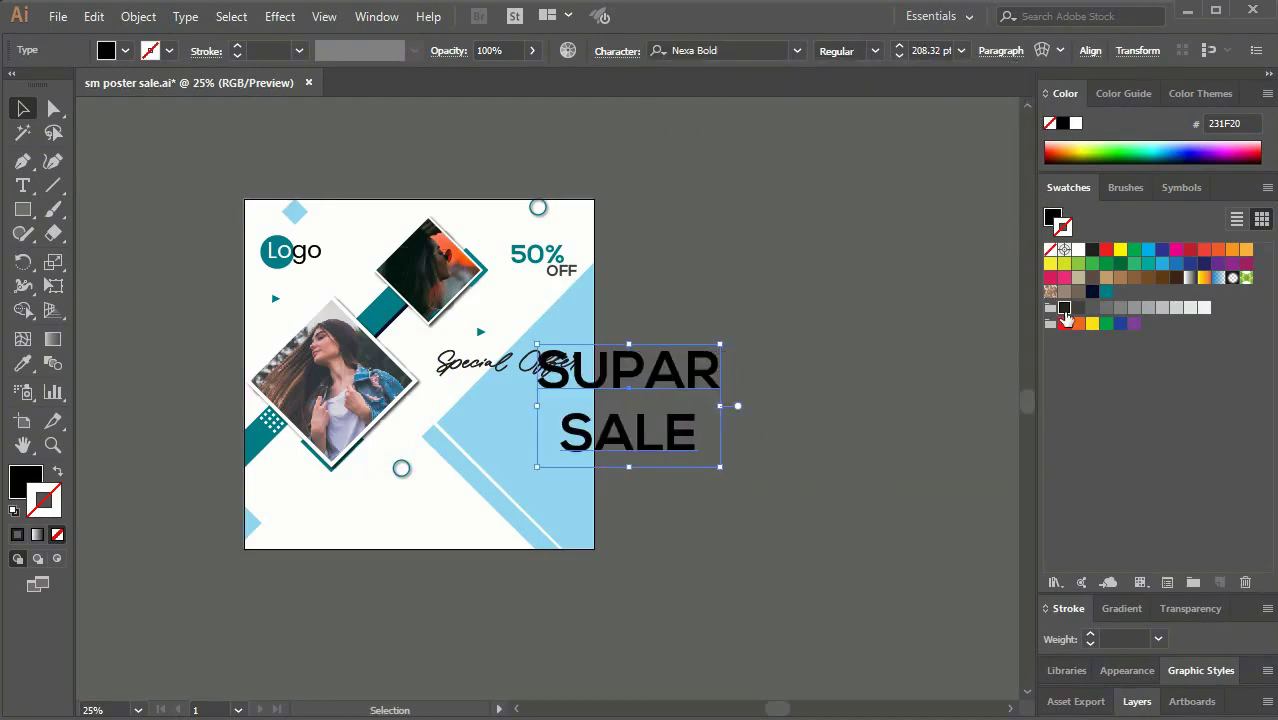
Step: Colour the title dark navy and tighten the leading between SUPAR and SALE
{"action": "left_click", "coordinate": [1055, 220]}
{"action": "left_click", "coordinate": [1066, 310]}
{"action": "left_click_drag", "start_coordinate": [700, 370], "coordinate": [700, 420]}
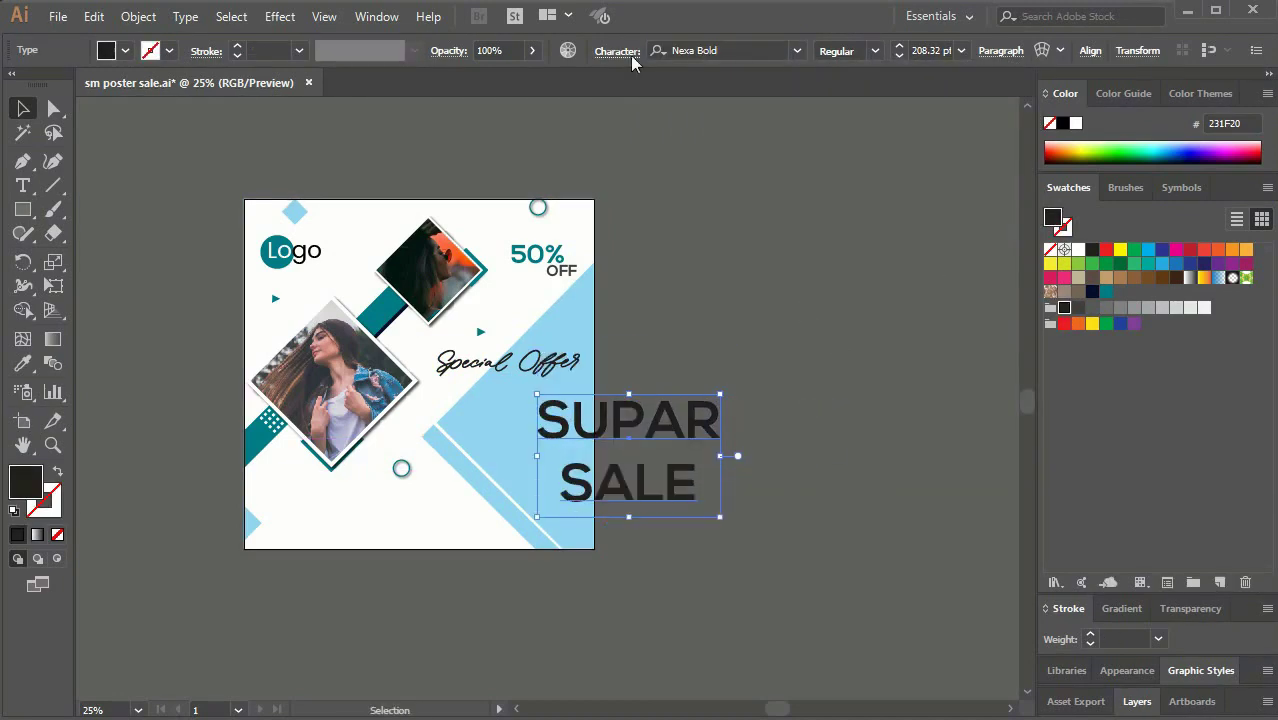
{"action": "left_click", "coordinate": [617, 50]}
{"action": "left_click", "coordinate": [562, 176]}
{"action": "left_click", "coordinate": [562, 176]}
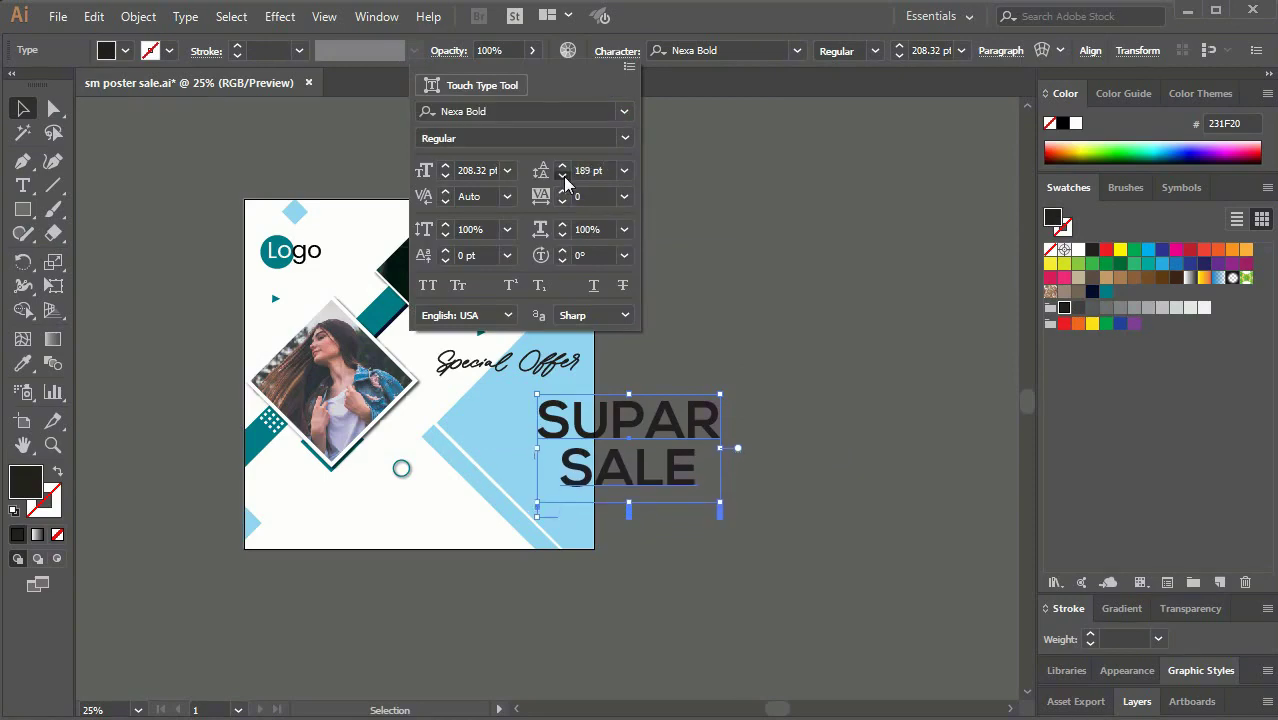
{"action": "left_click", "coordinate": [562, 176]}
Step: Switch the title to Poppins Bold and place it, slightly smaller, under Special Offer
{"action": "left_click", "coordinate": [760, 50]}
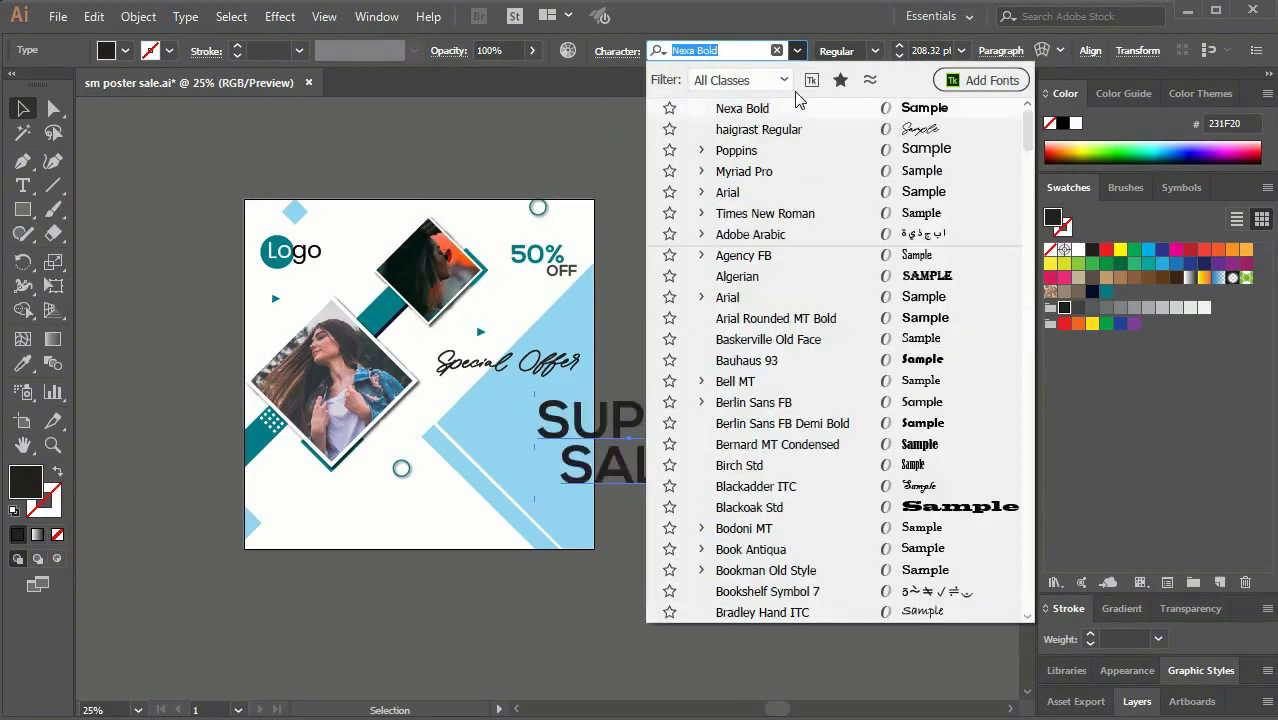
{"action": "type", "text": "pop"}
{"action": "left_click", "coordinate": [879, 210]}
{"action": "left_click_drag", "start_coordinate": [647, 465], "coordinate": [520, 465]}
{"action": "left_click", "coordinate": [556, 491]}
{"action": "left_click_drag", "start_coordinate": [590, 511], "coordinate": [578, 500]}
{"action": "left_click_drag", "start_coordinate": [518, 469], "coordinate": [518, 446]}
Step: Fine-tune the SUPAR SALE title's position beneath Special Offer
{"action": "left_click", "coordinate": [679, 431]}
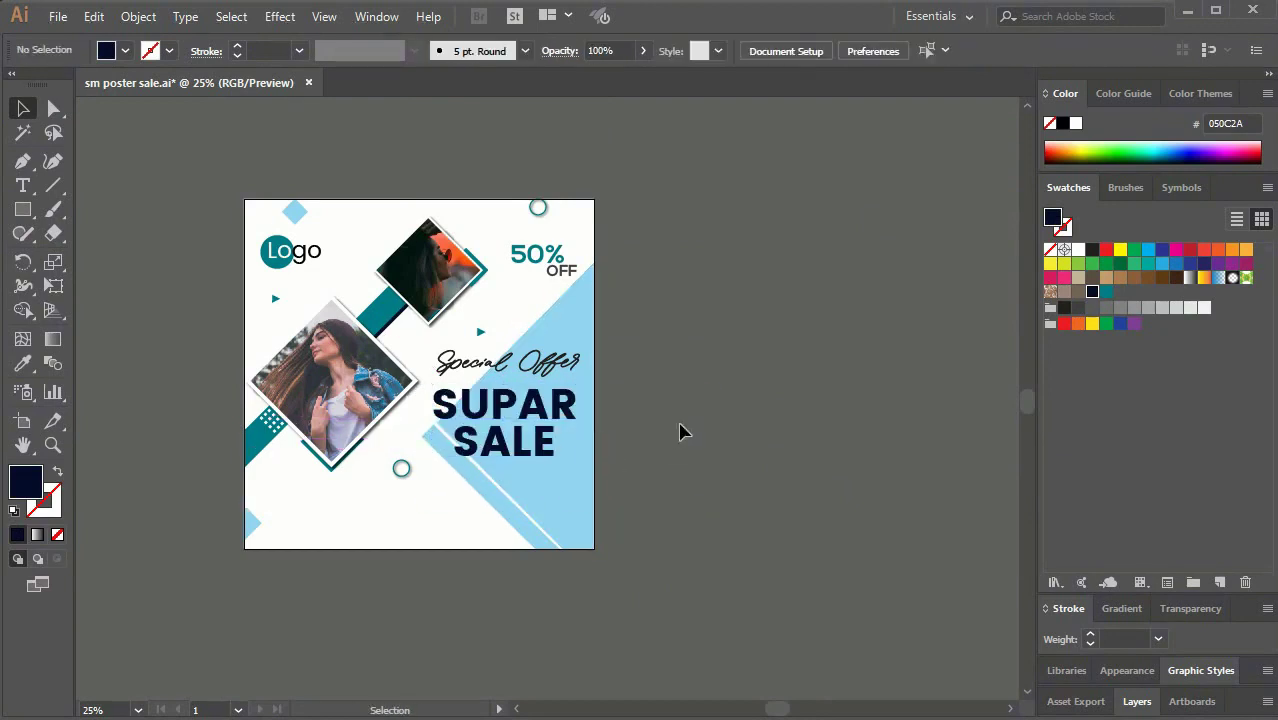
{"action": "left_click", "coordinate": [579, 471]}
{"action": "left_click", "coordinate": [678, 444]}
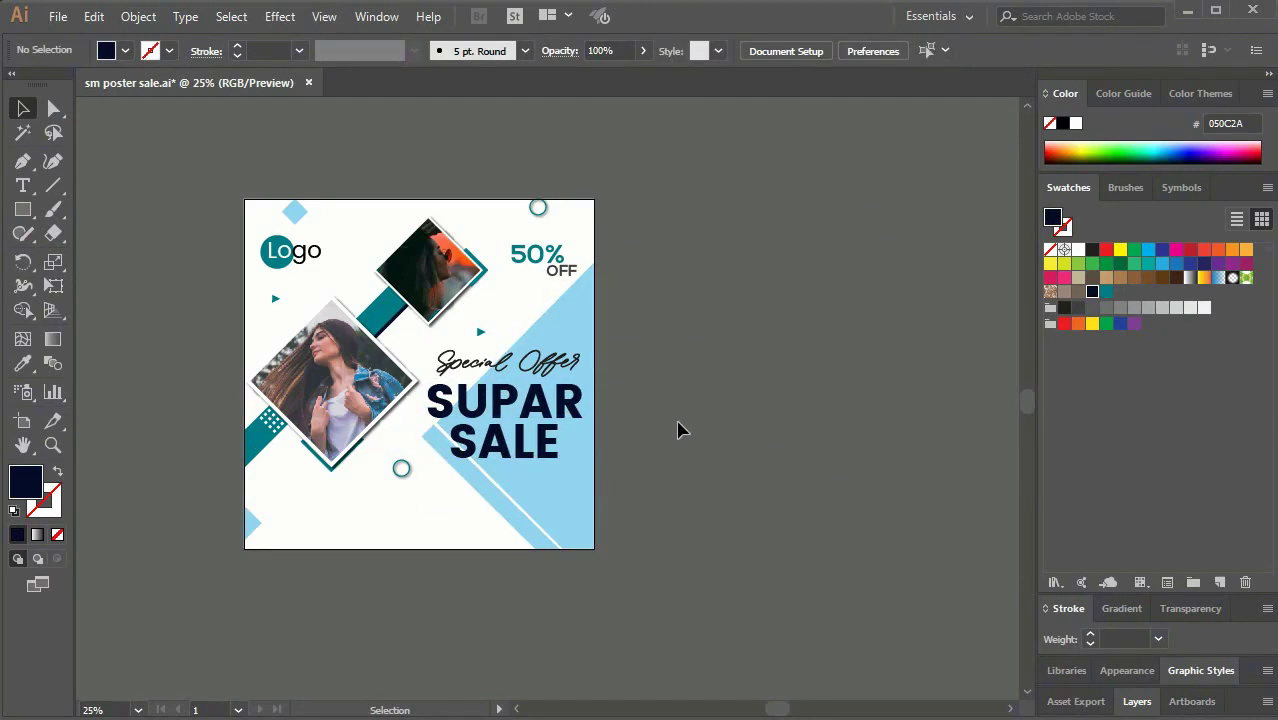
{"action": "left_click_drag", "start_coordinate": [510, 440], "coordinate": [523, 423]}
{"action": "left_click", "coordinate": [700, 400]}
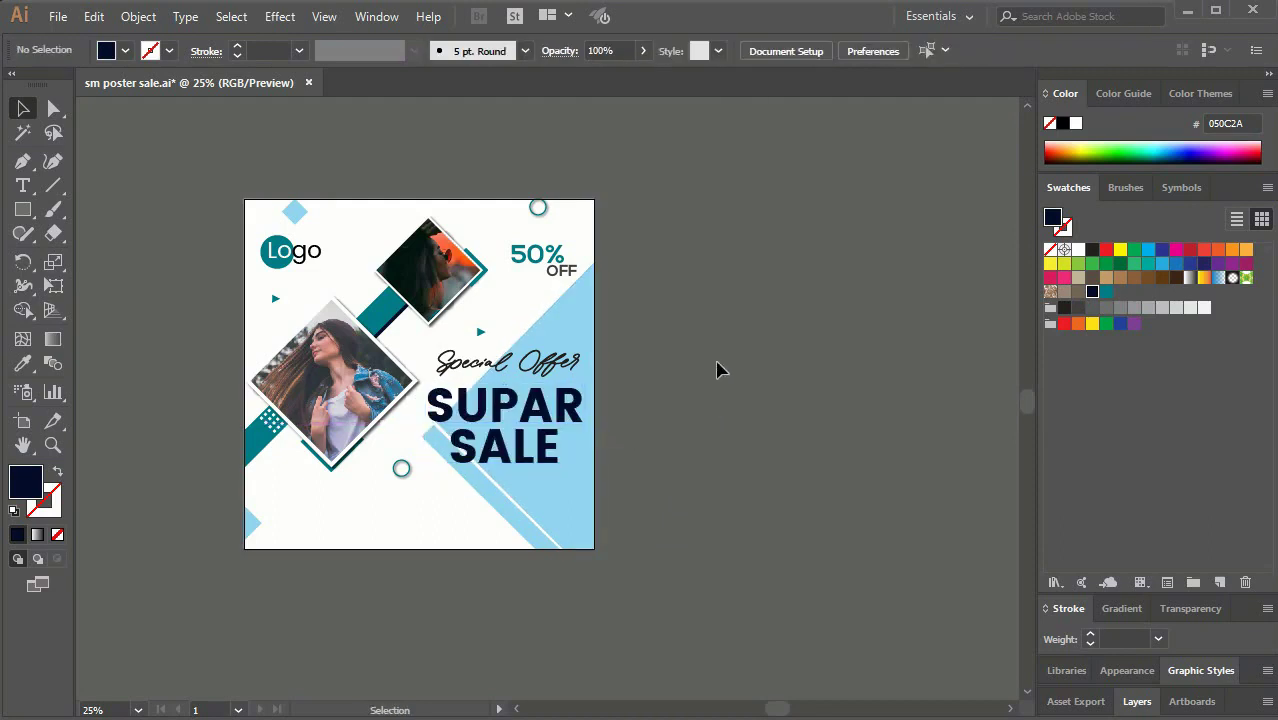
{"action": "right_click", "coordinate": [730, 340]}
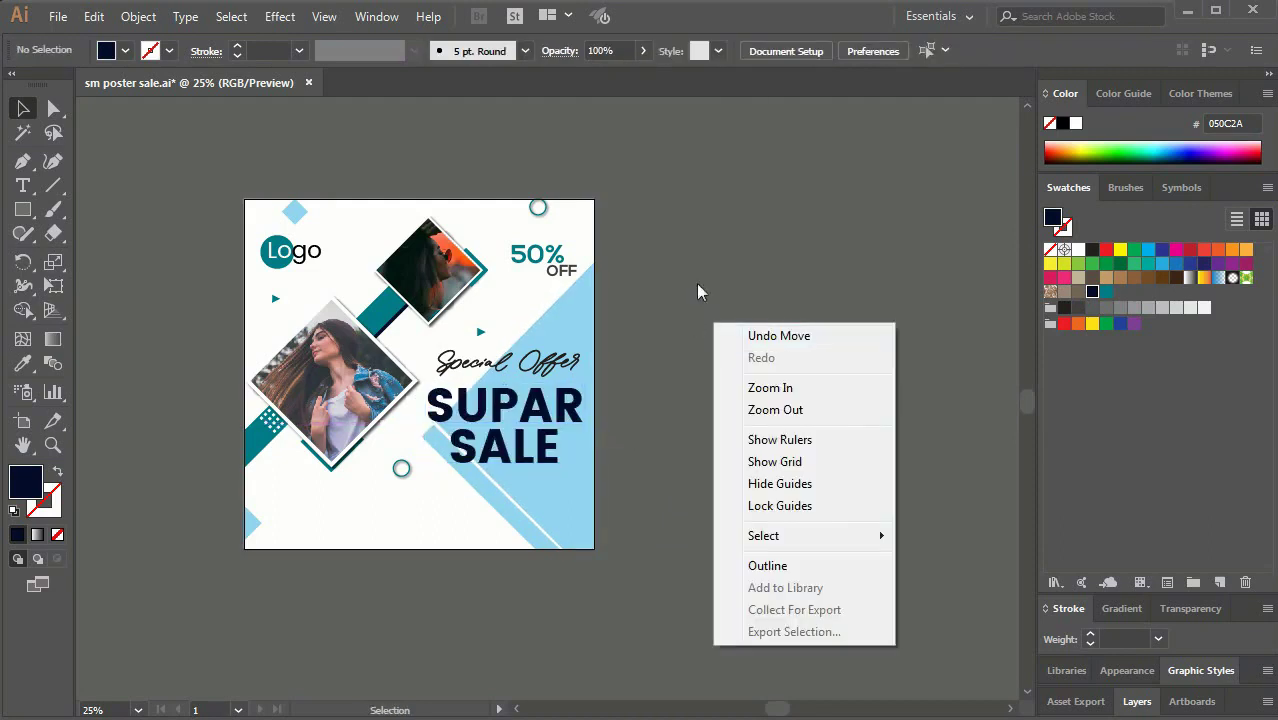
Step: Move the PHONE label to the poster's bottom-left in a smaller, regular weight
{"action": "key", "text": "t"}
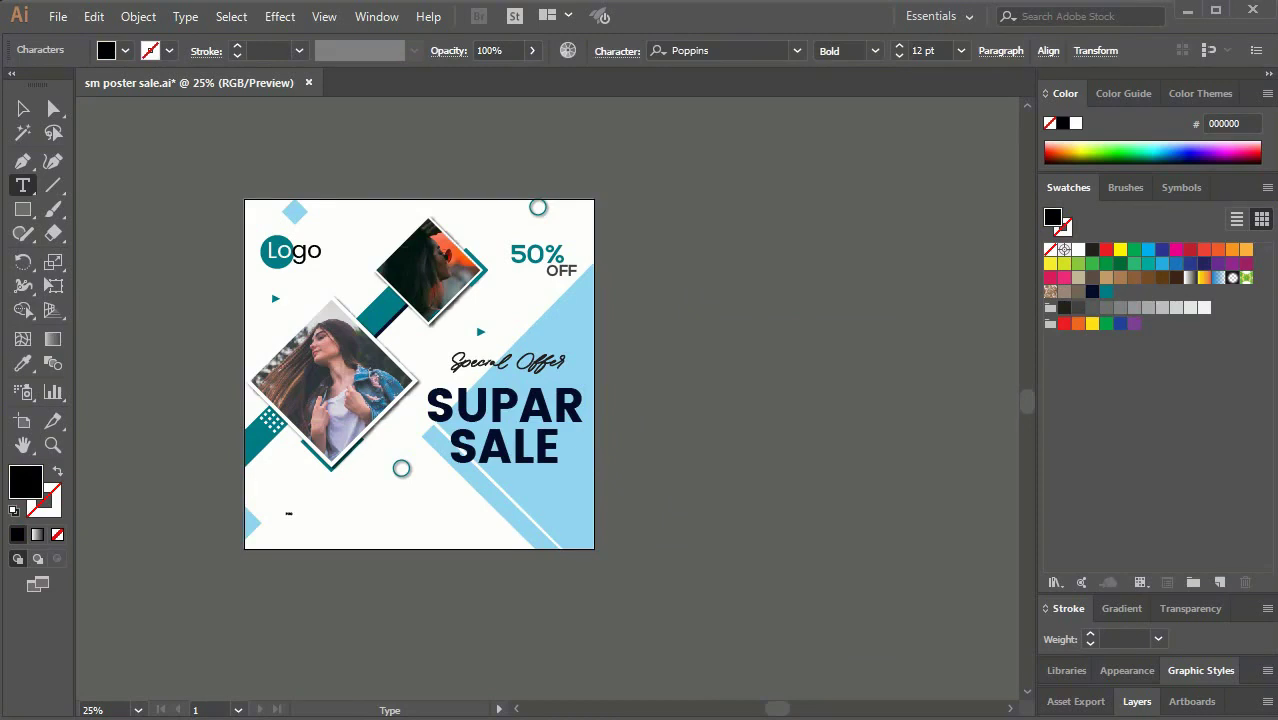
{"action": "left_click", "coordinate": [24, 108]}
{"action": "mouse_move", "coordinate": [294, 516]}
{"action": "left_mouse_down"}
{"action": "mouse_move", "coordinate": [357, 568]}
{"action": "mouse_move", "coordinate": [337, 608]}
{"action": "left_mouse_up"}
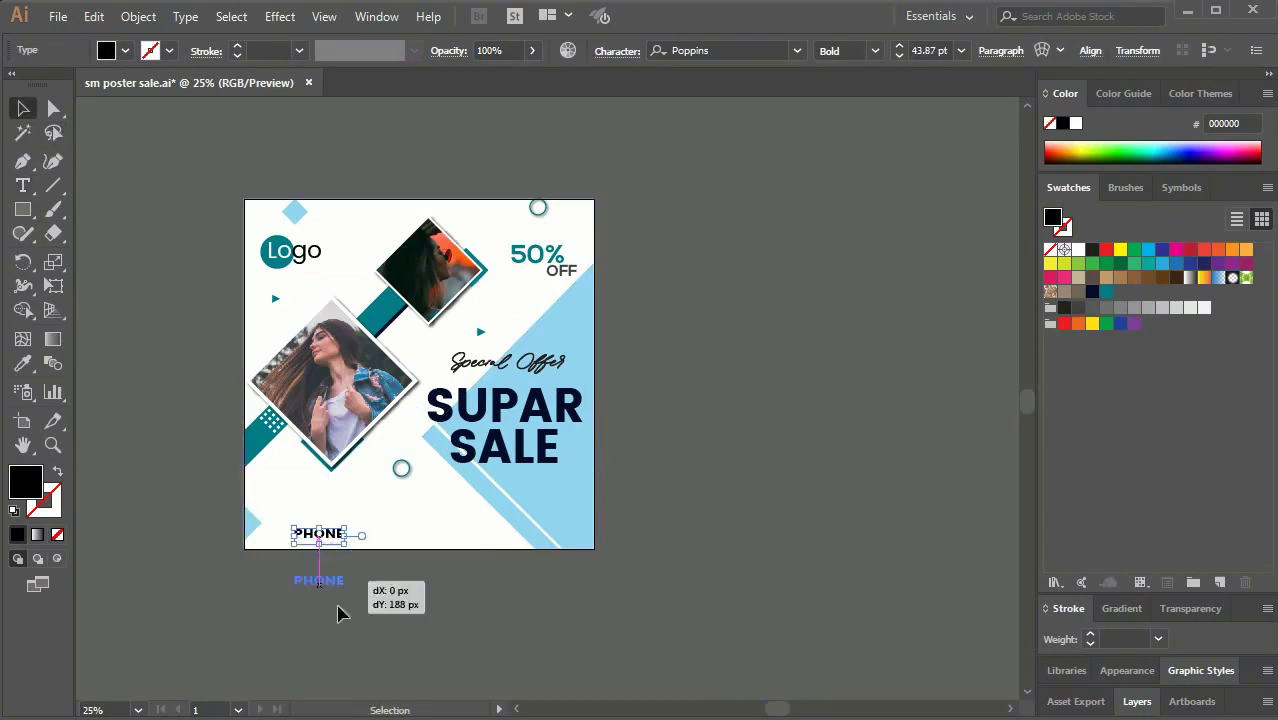
{"action": "key", "text": "ctrl+plus"}
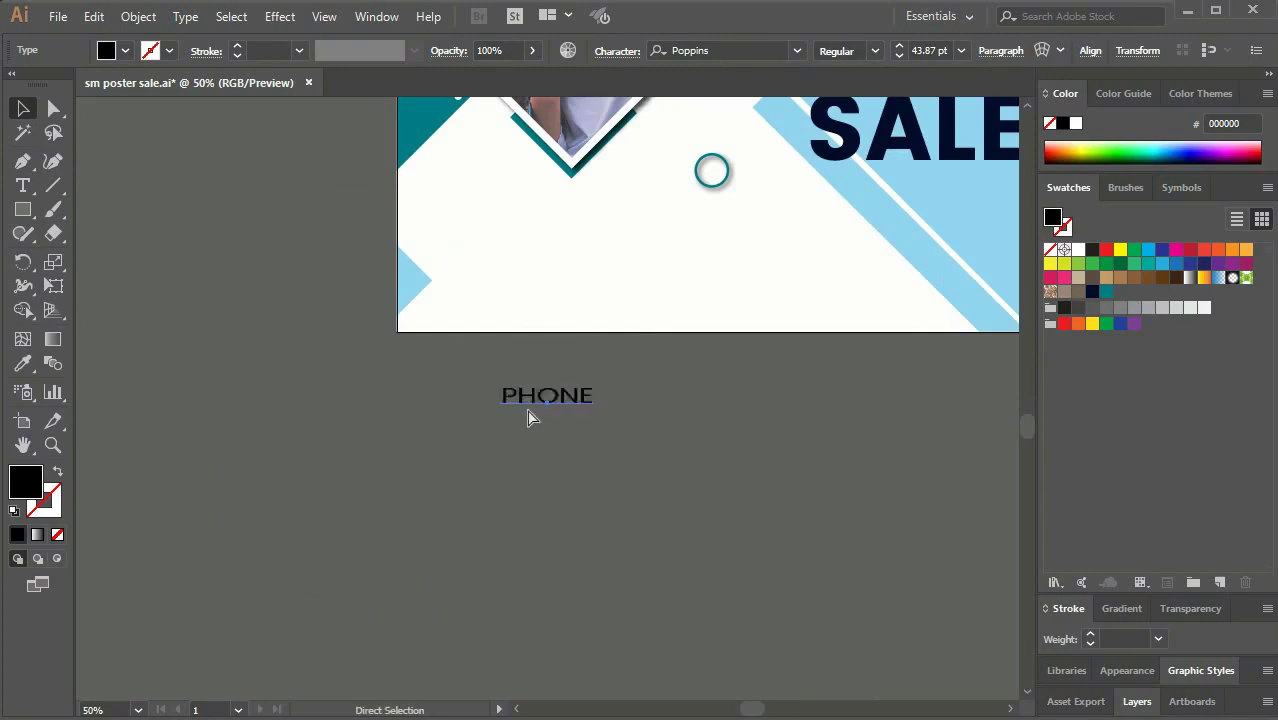
{"action": "mouse_move", "coordinate": [540, 392]}
{"action": "left_mouse_down"}
{"action": "mouse_move", "coordinate": [488, 262]}
{"action": "mouse_move", "coordinate": [540, 300]}
{"action": "left_mouse_up"}
{"action": "left_click", "coordinate": [875, 50]}
{"action": "left_click", "coordinate": [840, 100]}
{"action": "left_click", "coordinate": [472, 530]}
Step: Add a colon text right after the PHONE label
{"action": "scroll", "coordinate": [400, 450], "scroll_direction": "left", "scroll_amount": 5}
{"action": "scroll", "coordinate": [320, 370], "scroll_direction": "up", "scroll_amount": 1}
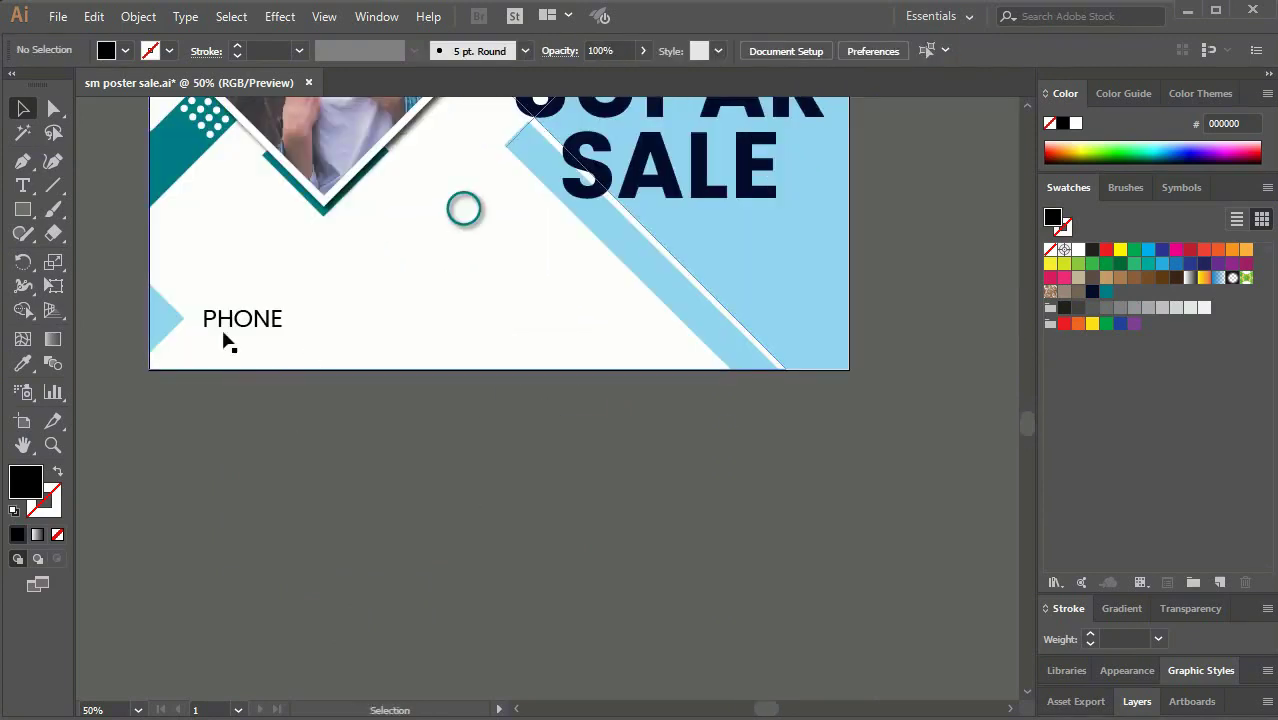
{"action": "left_click", "coordinate": [228, 342]}
{"action": "left_click", "coordinate": [596, 511]}
{"action": "key", "text": "t"}
{"action": "left_click", "coordinate": [342, 330]}
{"action": "type", "text": ":"}
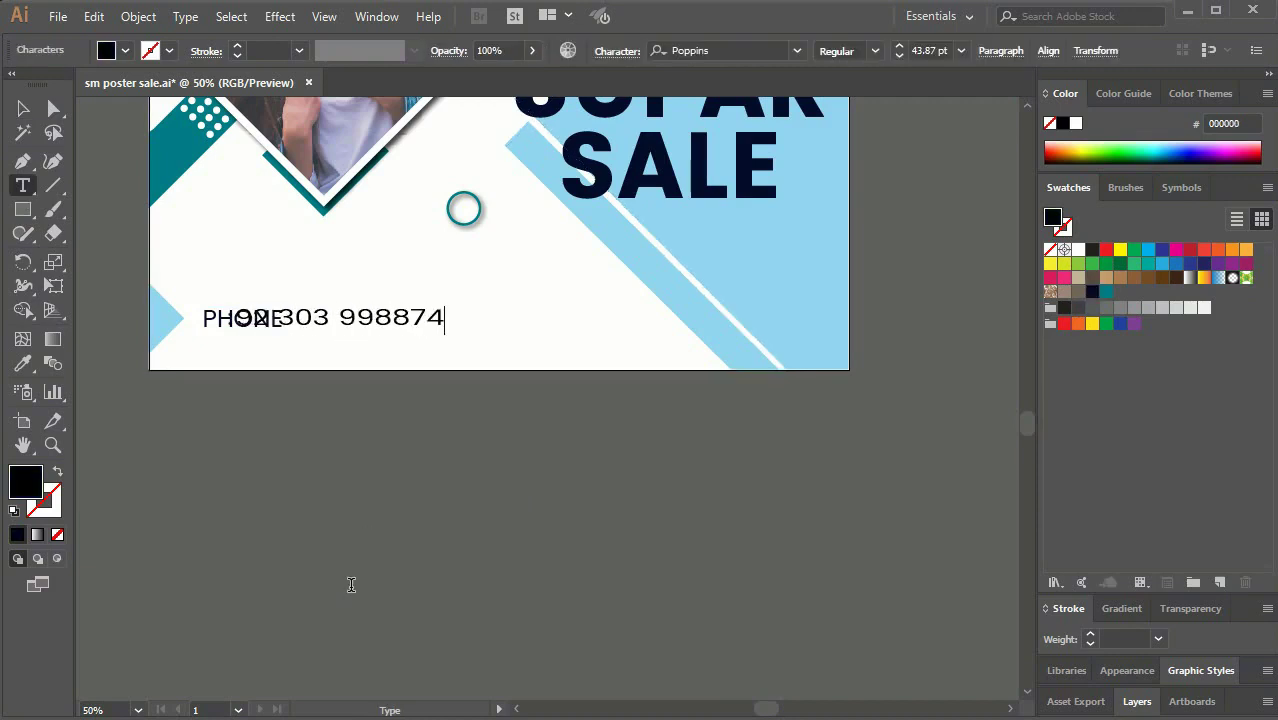
Step: Place the phone number right after PHONE and give it a new font
{"action": "left_click", "coordinate": [23, 107]}
{"action": "left_click_drag", "start_coordinate": [346, 318], "coordinate": [410, 318]}
{"action": "left_click", "coordinate": [797, 50]}
{"action": "scroll", "coordinate": [850, 300], "scroll_direction": "up", "scroll_amount": 10}
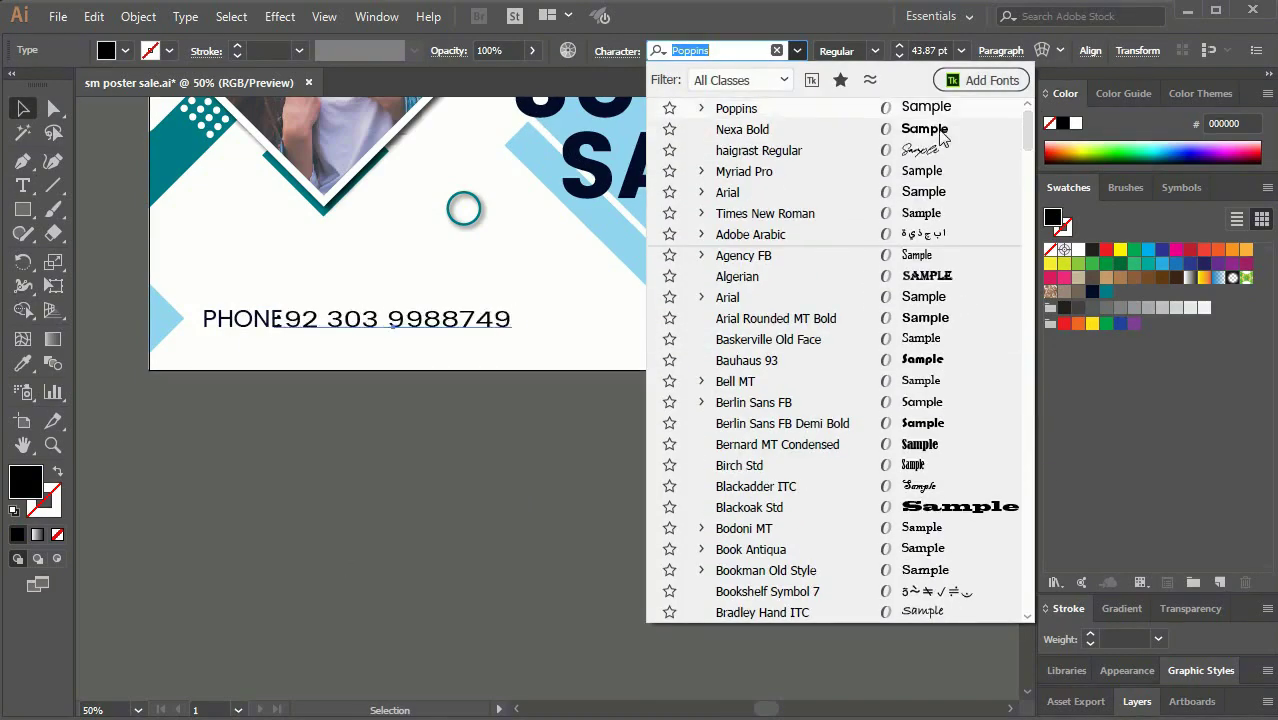
{"action": "left_click", "coordinate": [744, 171]}
{"action": "key", "text": "ctrl+equal"}
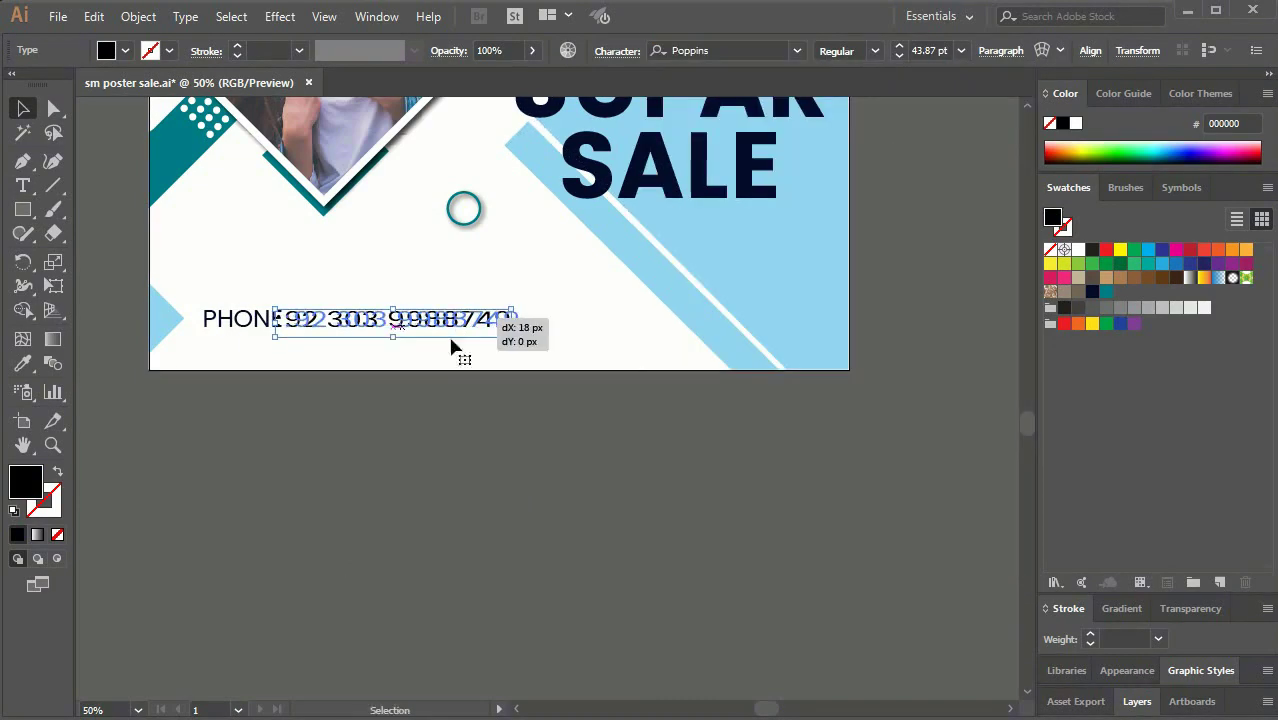
{"action": "left_click", "coordinate": [338, 440]}
Step: Shrink the phone number and move it left and down beside the label
{"action": "key", "text": "ctrl+equal"}
{"action": "key", "text": "ctrl+equal"}
{"action": "left_click", "coordinate": [841, 271]}
{"action": "left_click_drag", "start_coordinate": [360, 250], "coordinate": [340, 245]}
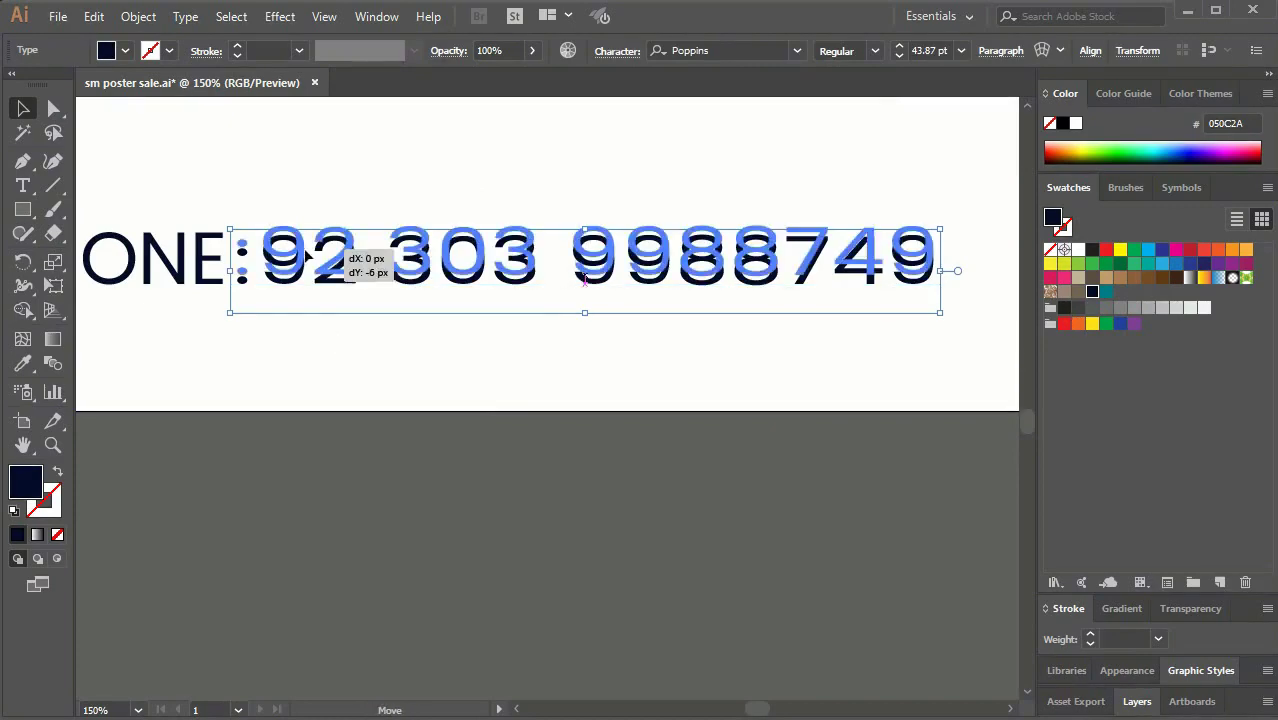
{"action": "scroll", "coordinate": [540, 530], "scroll_direction": "left", "scroll_amount": 3}
{"action": "left_click", "coordinate": [540, 530]}
{"action": "key", "text": "ctrl+equal"}
{"action": "key", "text": "ctrl+equal"}
{"action": "key", "text": "ctrl+equal"}
{"action": "left_click", "coordinate": [465, 209]}
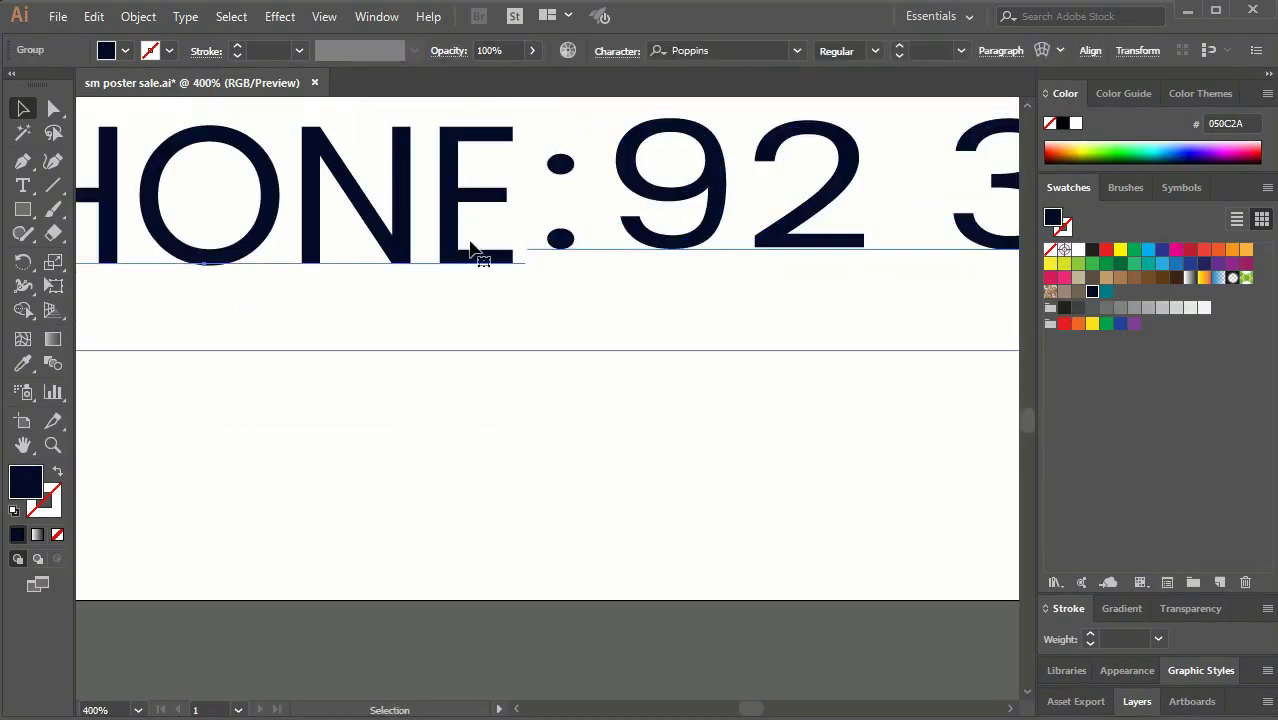
{"action": "key", "text": "ctrl+minus"}
{"action": "key", "text": "ctrl+minus"}
{"action": "key", "text": "ctrl+minus"}
{"action": "left_click_drag", "start_coordinate": [867, 436], "coordinate": [800, 424]}
{"action": "left_click_drag", "start_coordinate": [454, 403], "coordinate": [419, 422]}
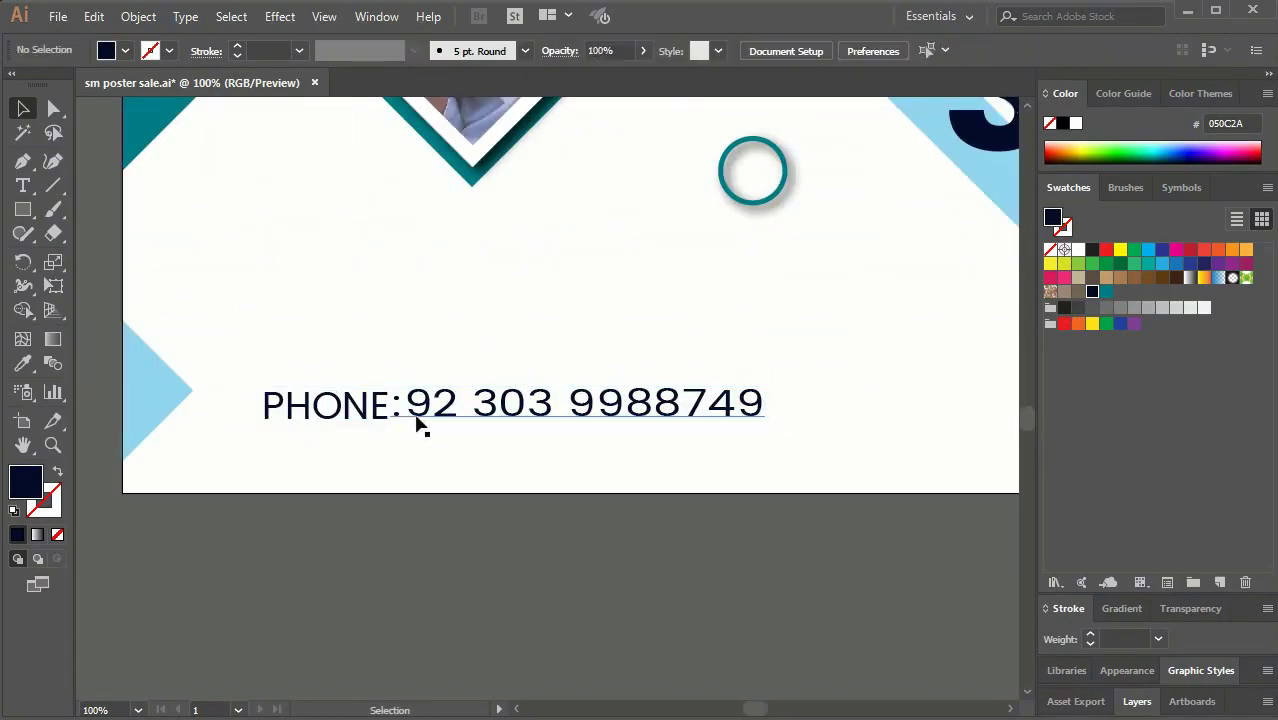
Step: Ungroup the phone number and set it in Nexa Bold
{"action": "right_click", "coordinate": [425, 411]}
{"action": "left_click", "coordinate": [482, 557]}
{"action": "left_click", "coordinate": [797, 51]}
{"action": "left_click", "coordinate": [630, 555]}
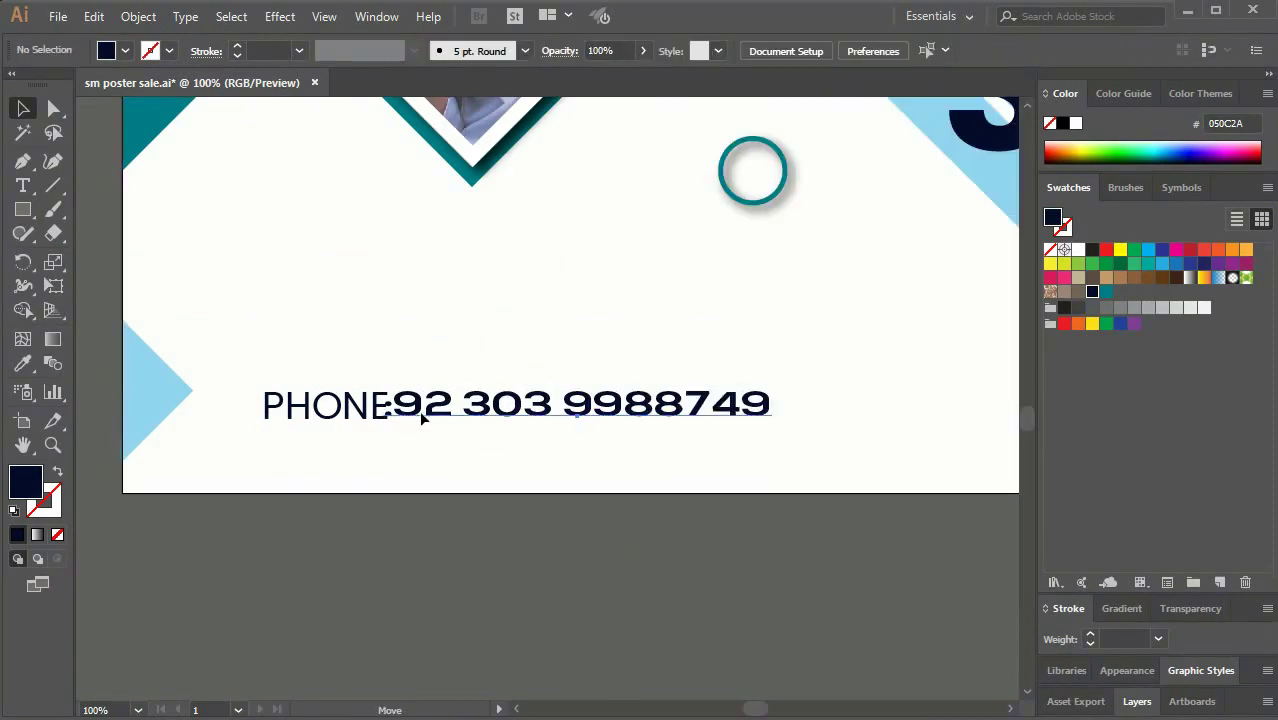
{"action": "left_click_drag", "start_coordinate": [405, 416], "coordinate": [414, 422]}
Step: Re-add the colon after PHONE and nudge the number closer to the label
{"action": "double_click", "coordinate": [397, 420]}
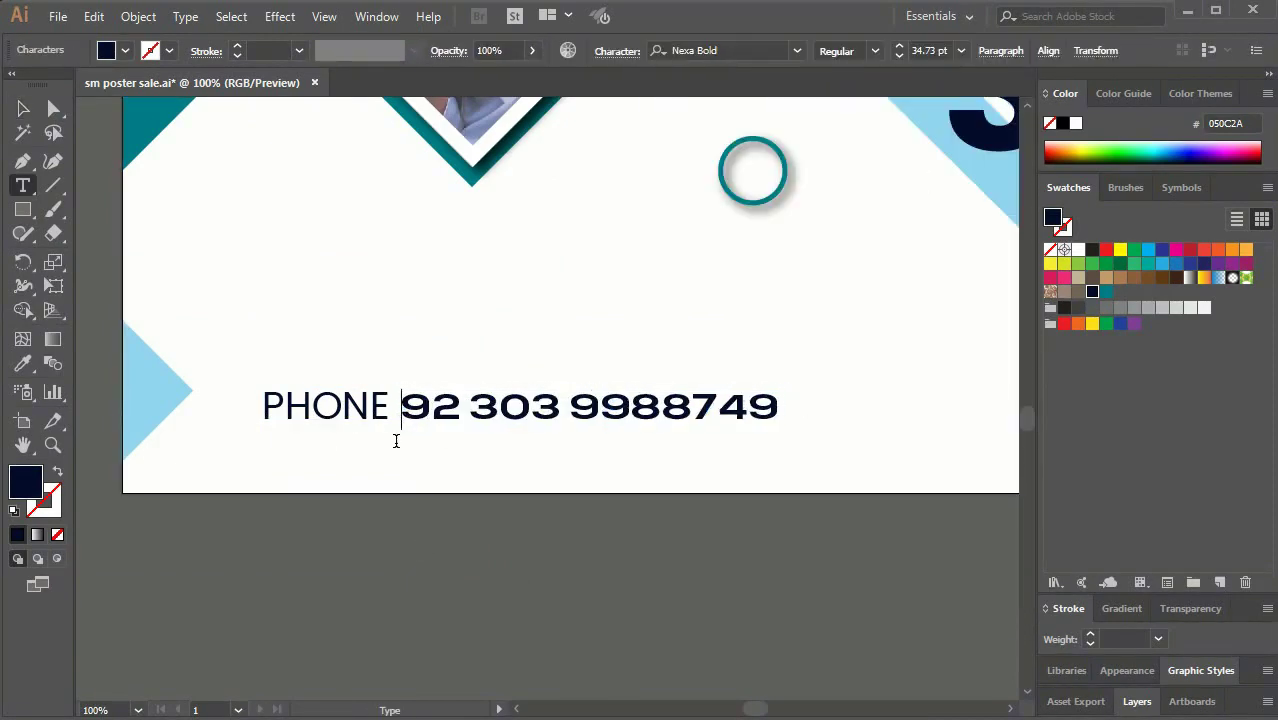
{"action": "key", "text": "Escape"}
{"action": "double_click", "coordinate": [357, 405]}
{"action": "type", "text": ":"}
{"action": "key", "text": "Escape"}
{"action": "scroll", "coordinate": [251, 430], "scroll_direction": "up", "scroll_amount": 2}
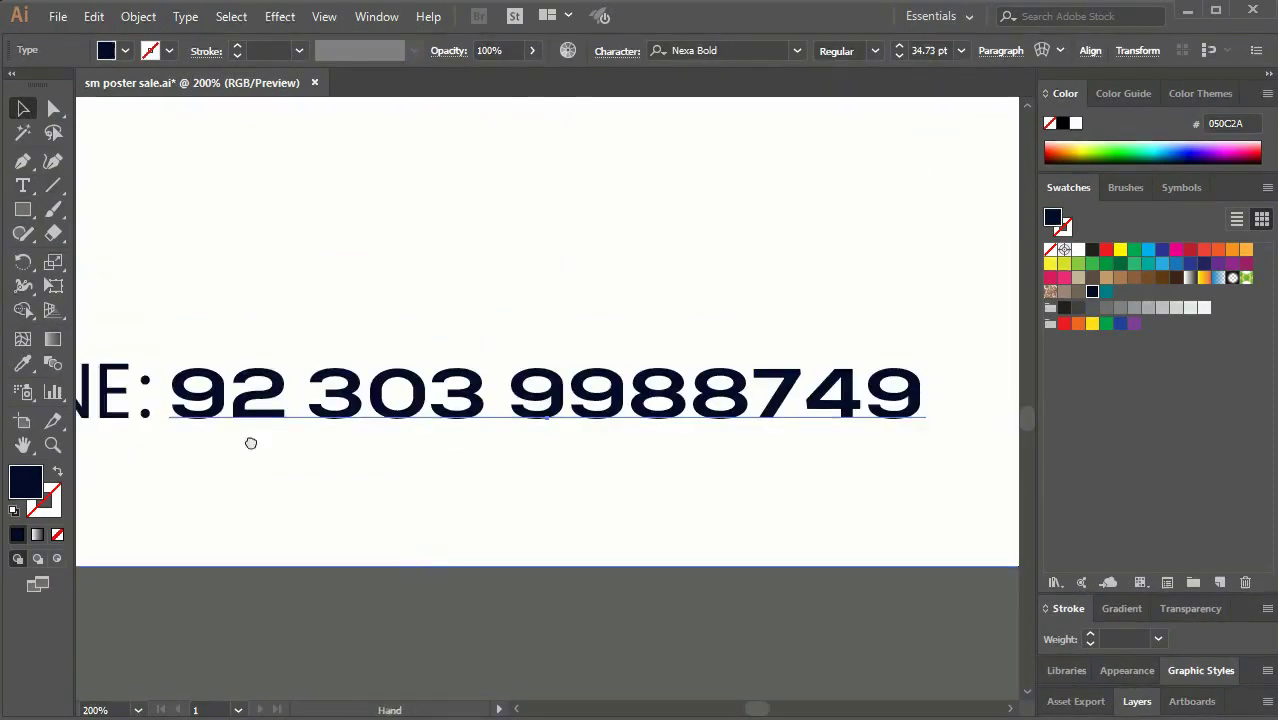
{"action": "left_click_drag", "start_coordinate": [581, 408], "coordinate": [585, 414]}
{"action": "key", "text": "ctrl+0"}
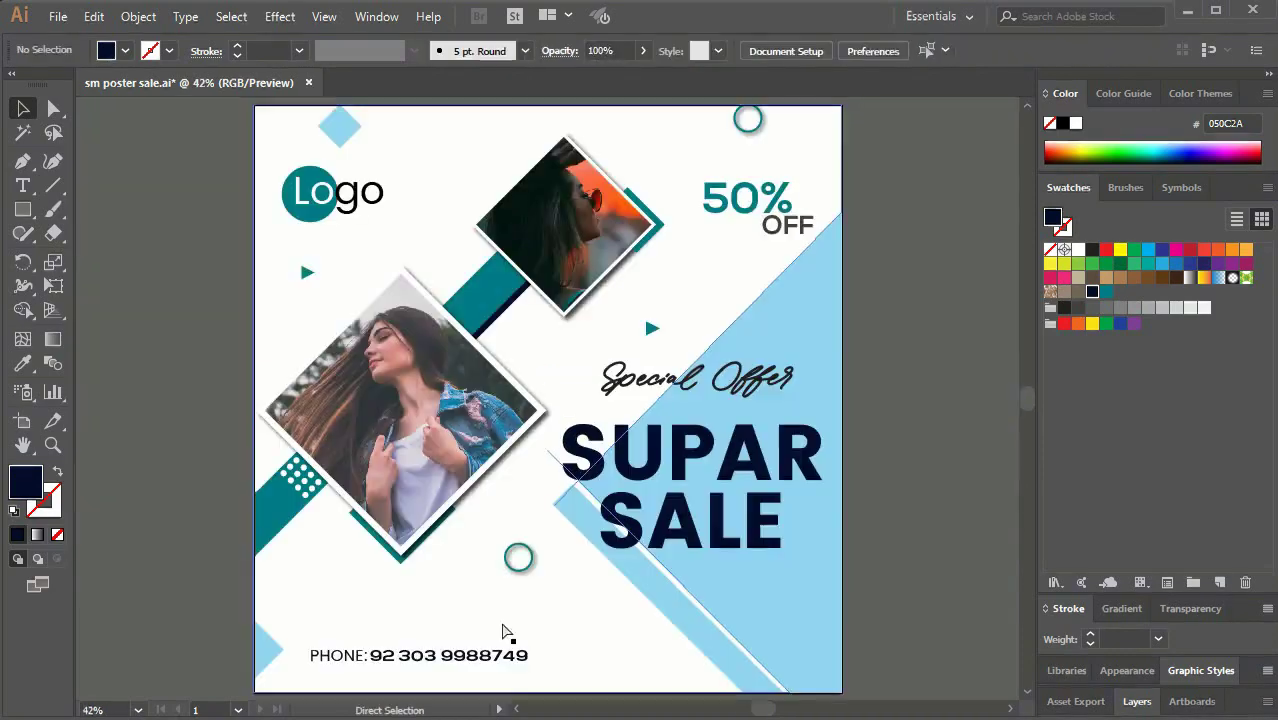
{"action": "left_click", "coordinate": [910, 588]}
{"action": "key", "text": "ctrl+minus"}
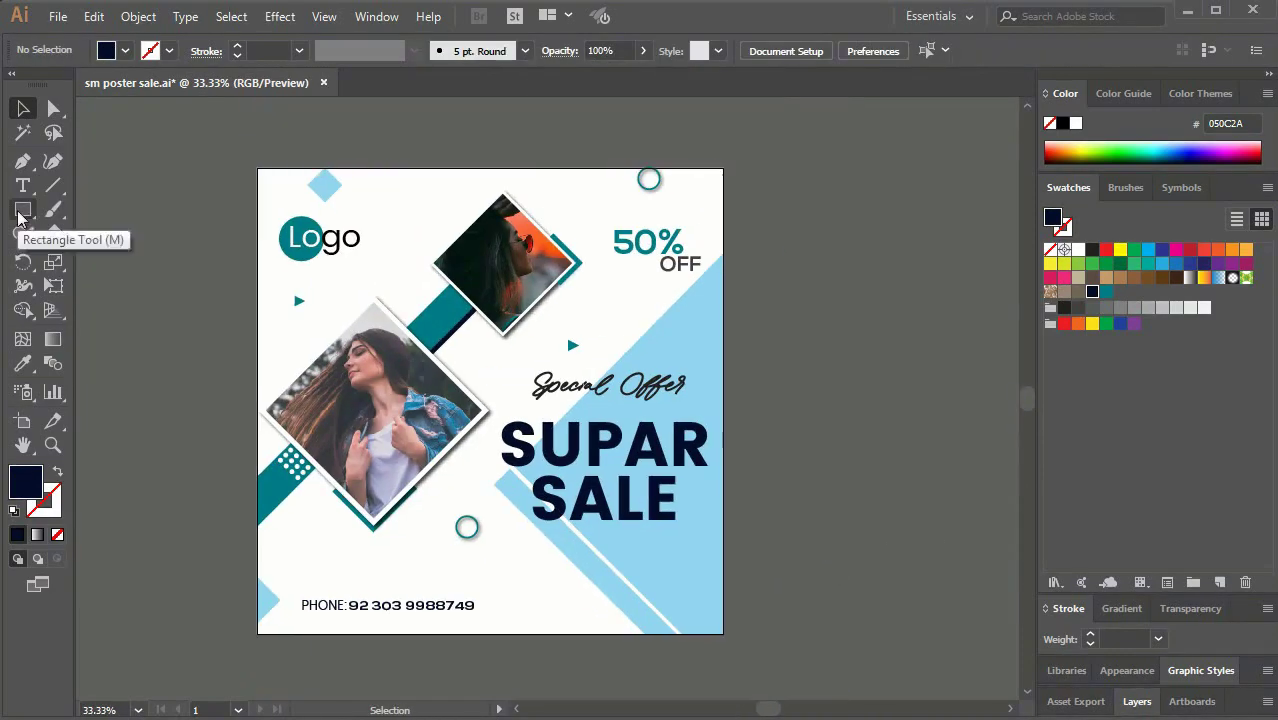
Step: Draw a pill-shaped rounded rectangle with fully rounded ends beside the poster
{"action": "left_click_drag", "start_coordinate": [23, 209], "coordinate": [80, 232]}
{"action": "left_click", "coordinate": [766, 352]}
{"action": "key", "text": "Escape"}
{"action": "scroll", "coordinate": [562, 337], "scroll_direction": "right", "scroll_amount": 3}
{"action": "left_click", "coordinate": [562, 337]}
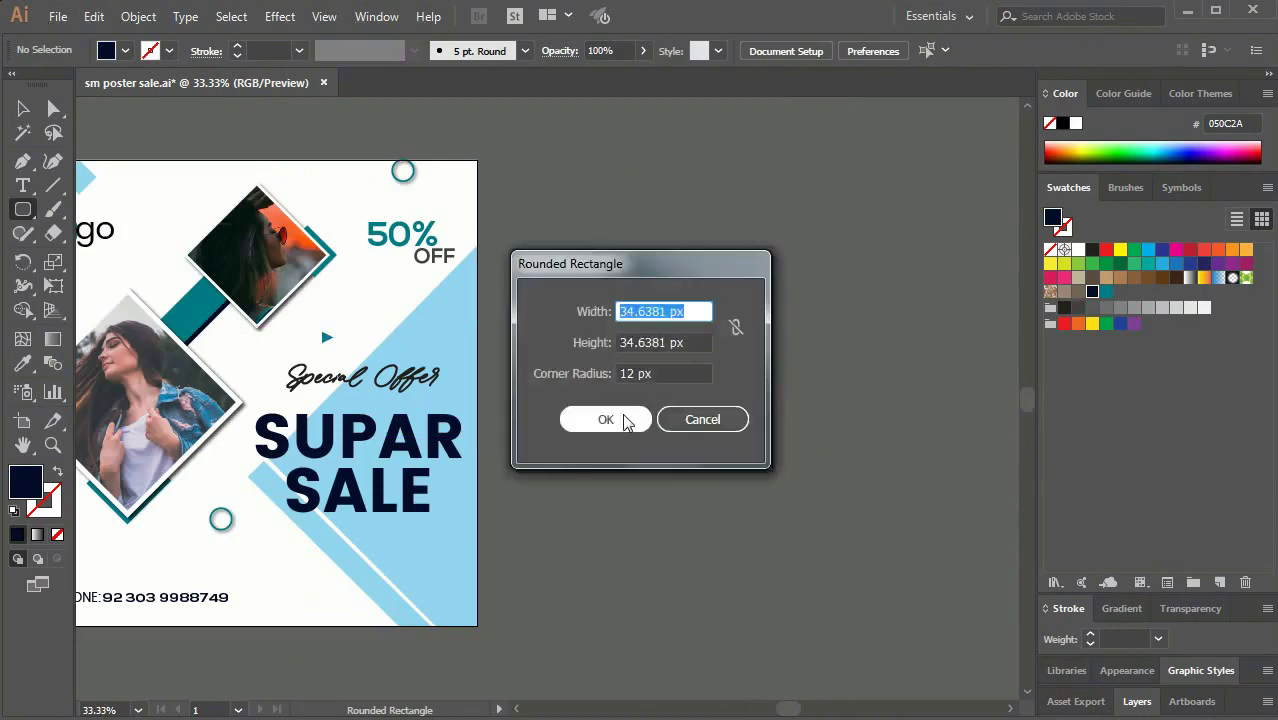
{"action": "left_click", "coordinate": [702, 419]}
{"action": "mouse_move", "coordinate": [571, 315]}
{"action": "left_mouse_down"}
{"action": "mouse_move", "coordinate": [687, 347]}
{"action": "mouse_move", "coordinate": [571, 315]}
{"action": "left_mouse_up"}
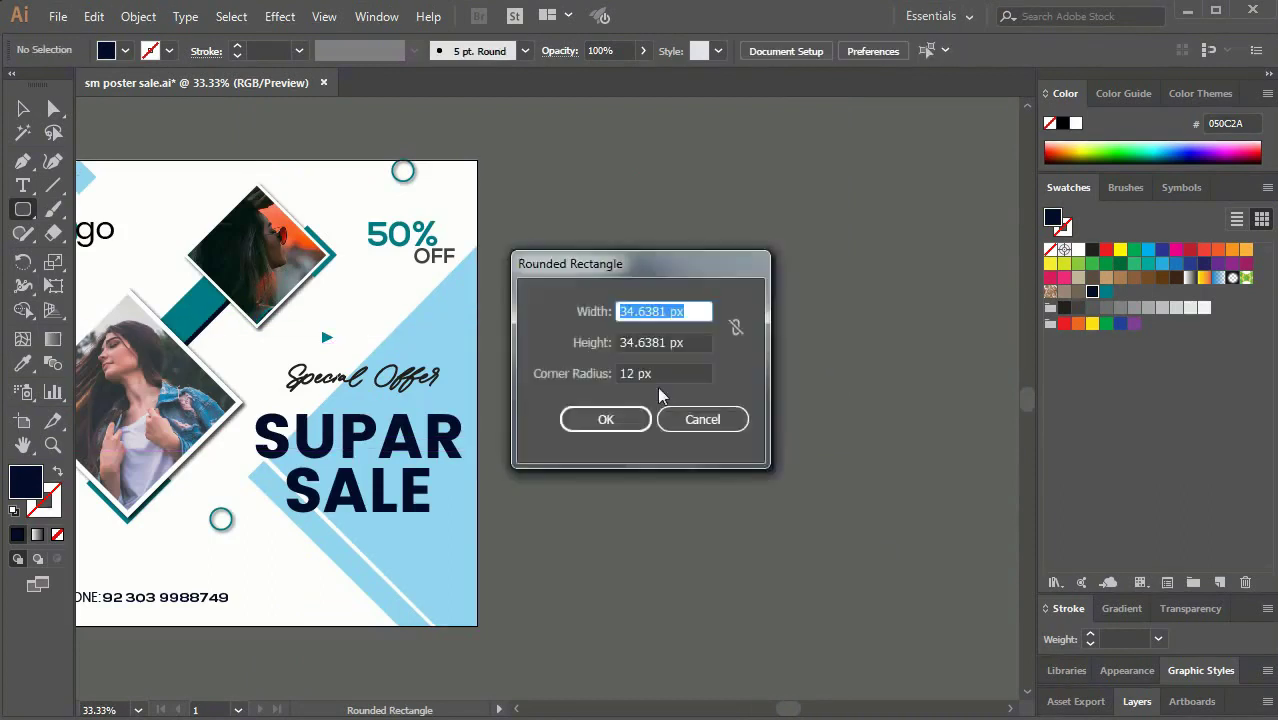
{"action": "left_click", "coordinate": [693, 417]}
{"action": "left_click_drag", "start_coordinate": [23, 209], "coordinate": [114, 208]}
{"action": "mouse_move", "coordinate": [551, 314]}
{"action": "left_mouse_down"}
{"action": "mouse_move", "coordinate": [732, 355]}
{"action": "mouse_move", "coordinate": [714, 366]}
{"action": "left_mouse_up"}
Step: Fill the pill shape with teal
{"action": "left_click", "coordinate": [55, 108]}
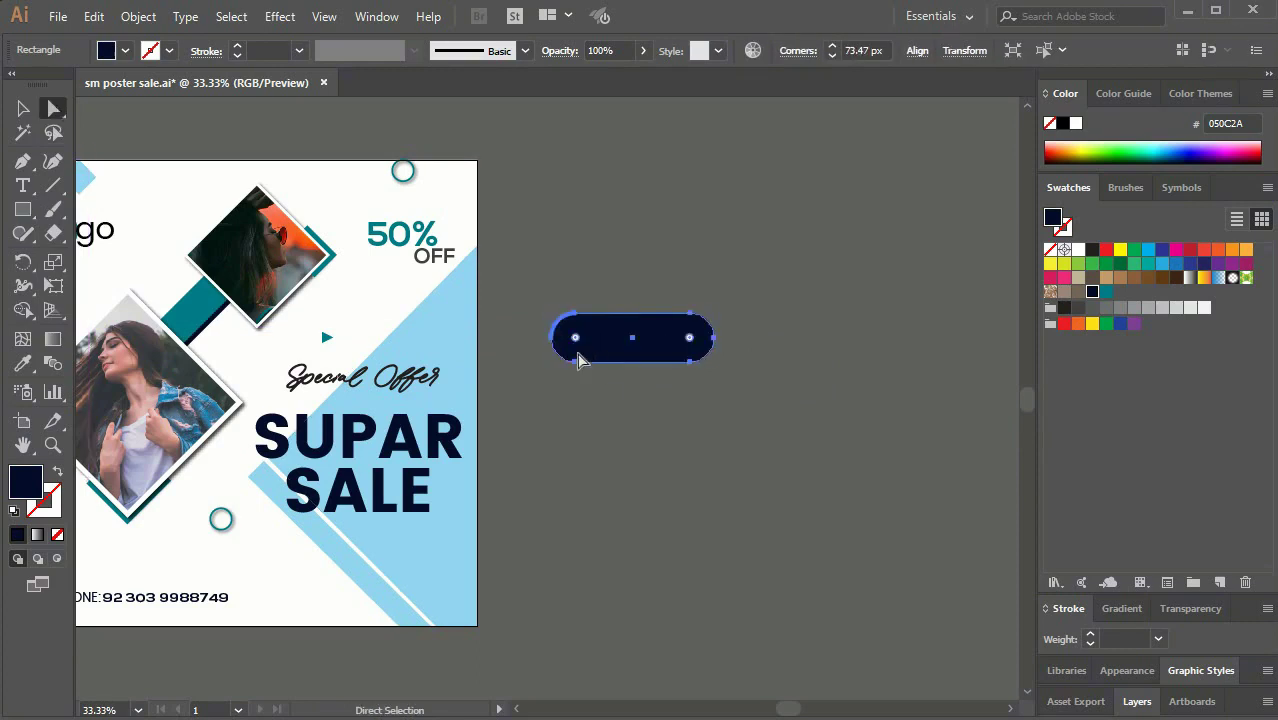
{"action": "left_click", "coordinate": [518, 456]}
{"action": "key", "text": "v"}
{"action": "left_click", "coordinate": [670, 358]}
{"action": "left_click", "coordinate": [1106, 292]}
{"action": "left_click", "coordinate": [491, 431]}
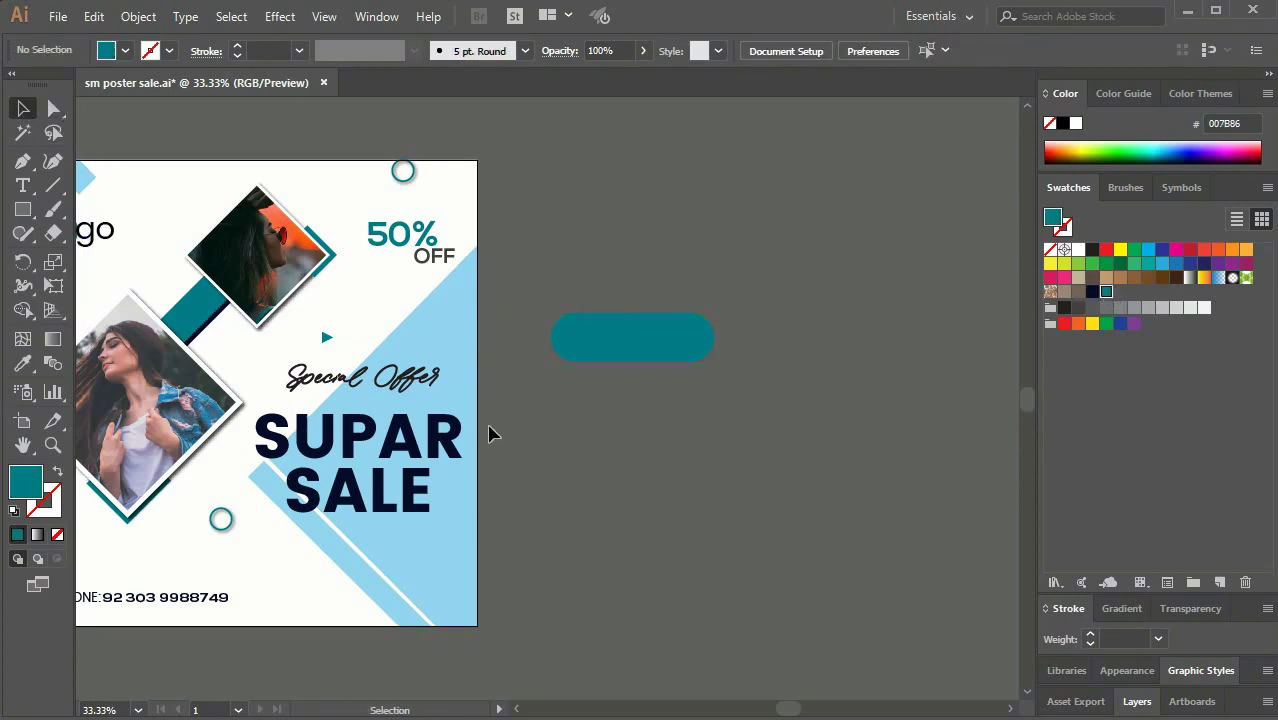
Step: Add the SHOP NOW text in white Poppins Bold and enlarge it
{"action": "key", "text": "t"}
{"action": "left_click", "coordinate": [561, 413]}
{"action": "type", "text": "SH"}
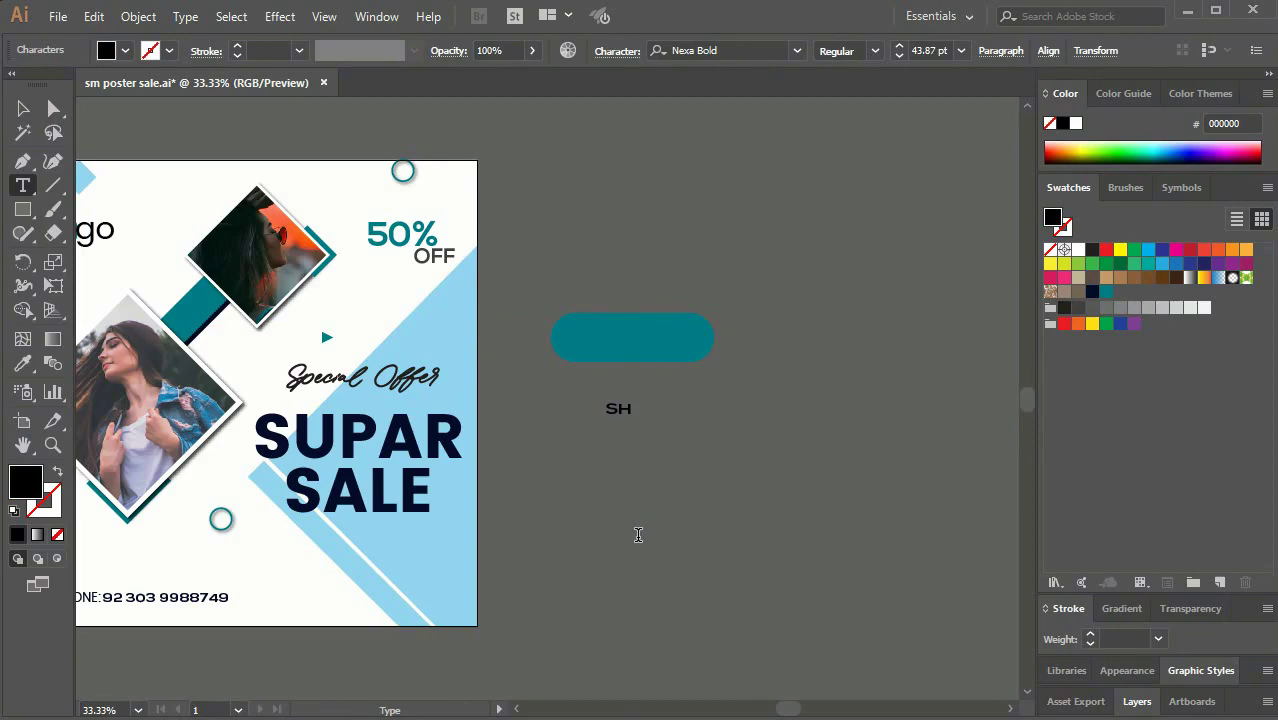
{"action": "type", "text": "OP NOW"}
{"action": "key", "text": "Escape"}
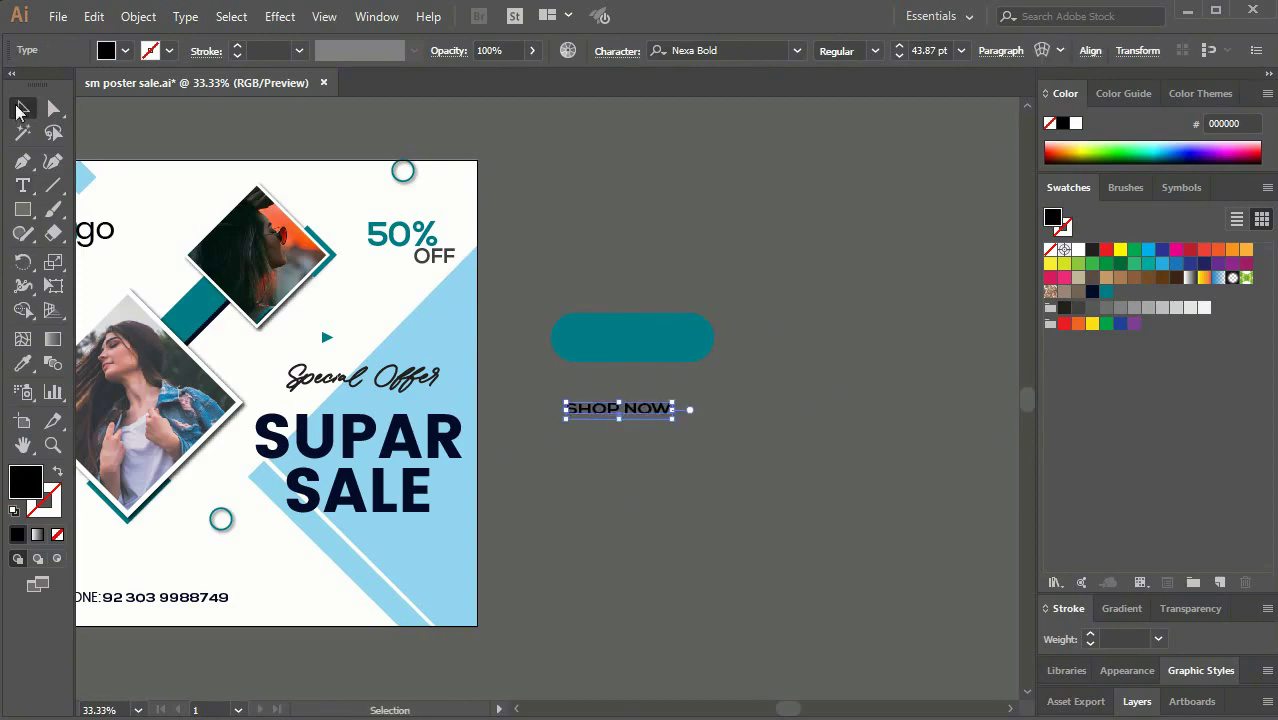
{"action": "left_click", "coordinate": [1078, 250]}
{"action": "left_click", "coordinate": [797, 50]}
{"action": "type", "text": "Po"}
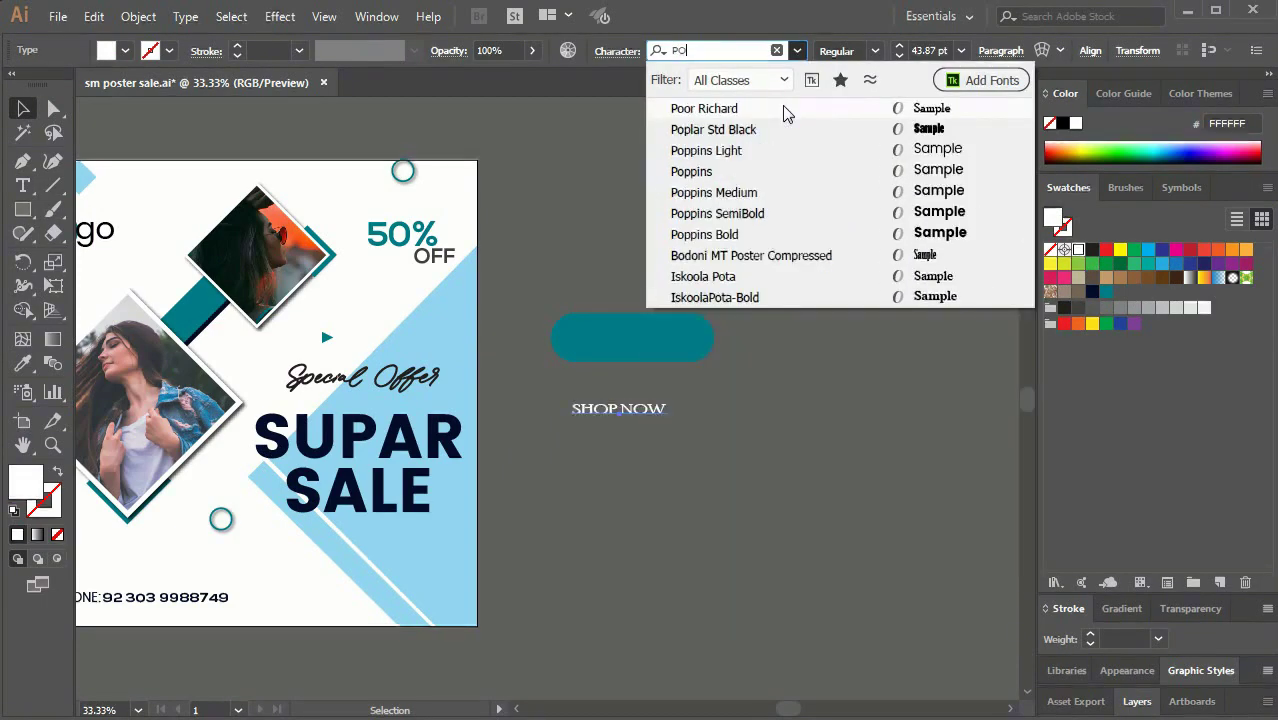
{"action": "type", "text": "p"}
{"action": "left_click", "coordinate": [746, 210]}
{"action": "mouse_move", "coordinate": [676, 427]}
{"action": "left_mouse_down"}
{"action": "mouse_move", "coordinate": [724, 424]}
{"action": "mouse_move", "coordinate": [707, 357]}
{"action": "left_mouse_up"}
{"action": "left_click", "coordinate": [672, 453]}
Step: Center the SHOP NOW text vertically on the teal button
{"action": "key", "text": "ctrl+plus"}
{"action": "left_click", "coordinate": [705, 290]}
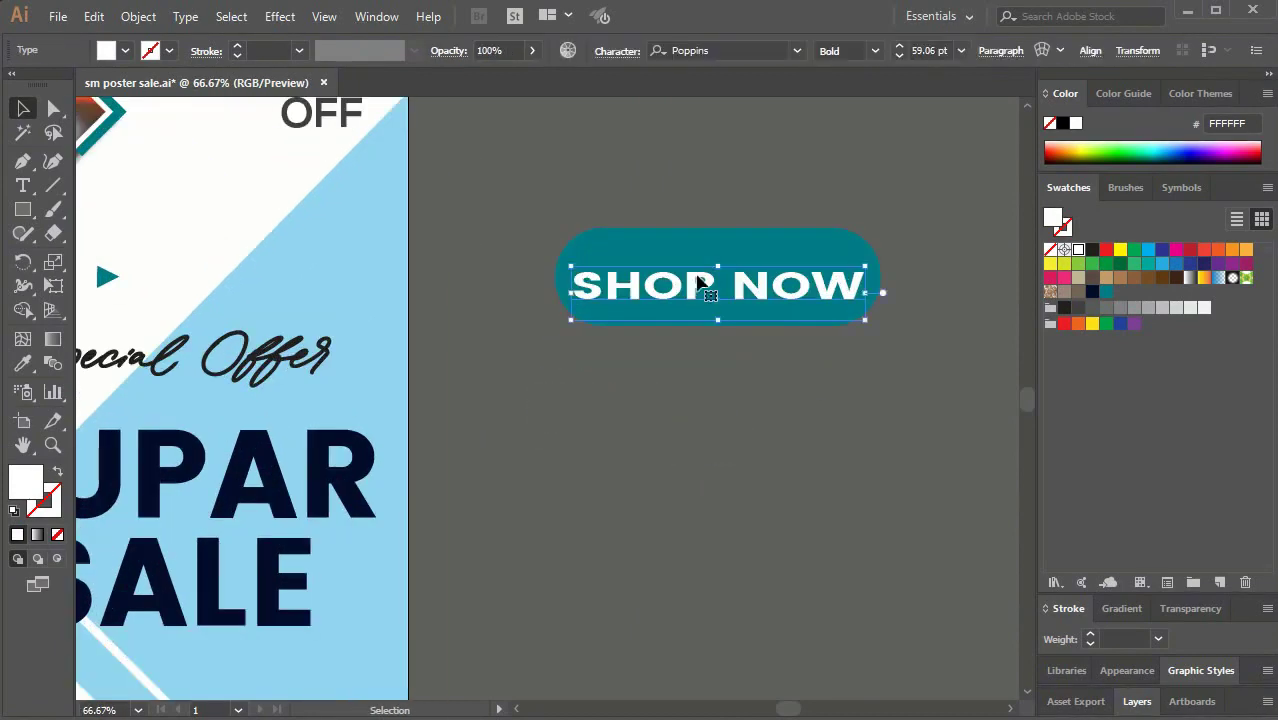
{"action": "left_click", "coordinate": [724, 343]}
{"action": "left_click", "coordinate": [724, 318]}
{"action": "left_click", "coordinate": [712, 282], "text": "shift"}
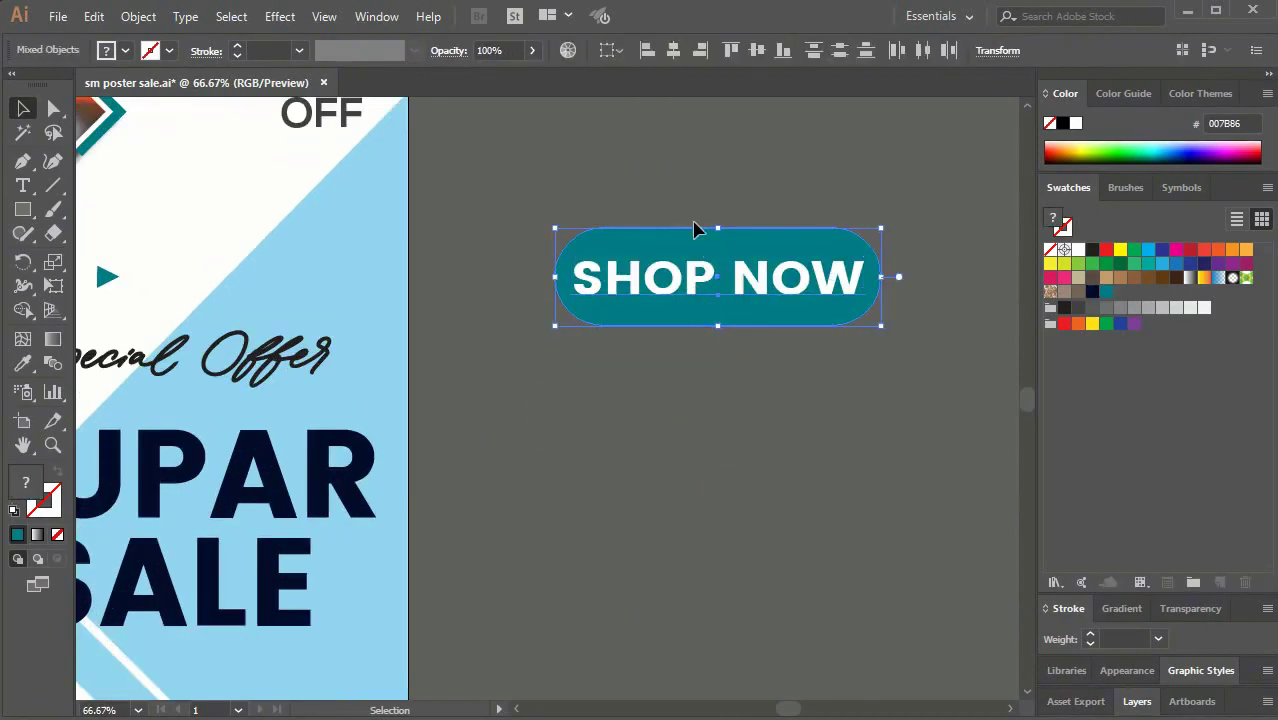
{"action": "left_click", "coordinate": [755, 51]}
{"action": "left_click", "coordinate": [742, 195]}
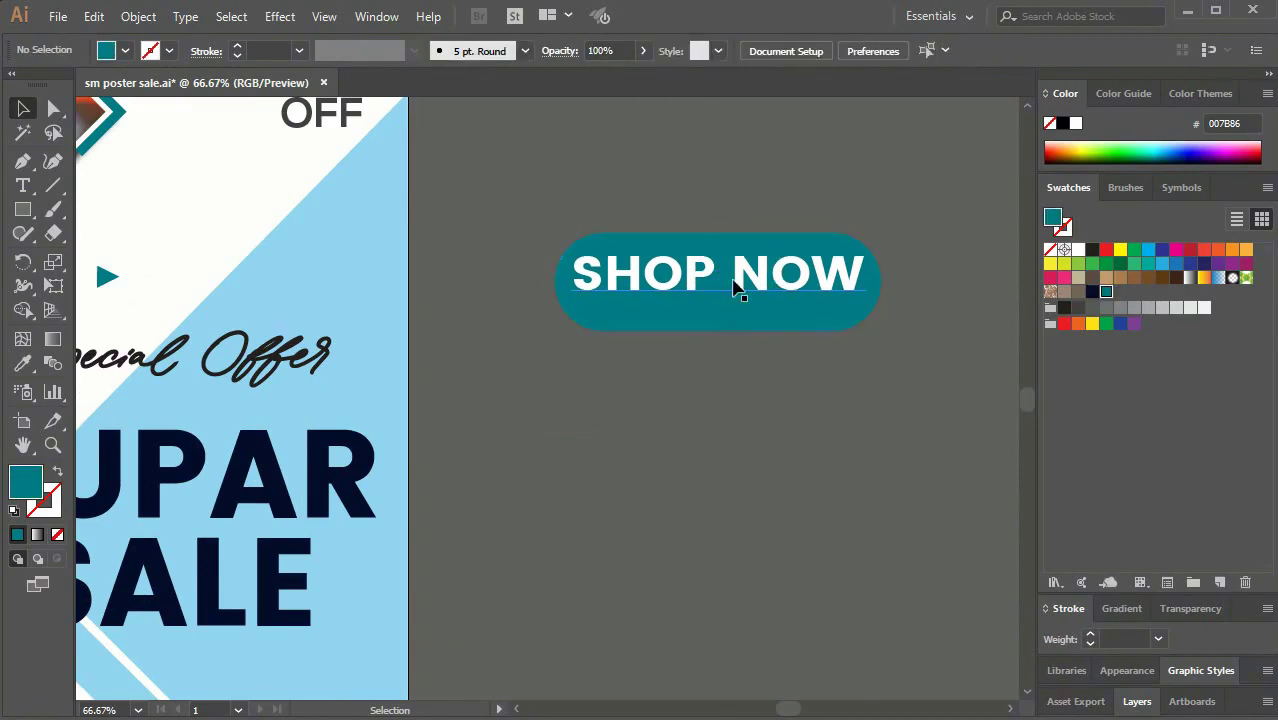
Step: Shrink the text slightly, group it with the button, and move it onto the poster
{"action": "left_click", "coordinate": [735, 285]}
{"action": "left_click", "coordinate": [728, 412]}
{"action": "left_click", "coordinate": [735, 297]}
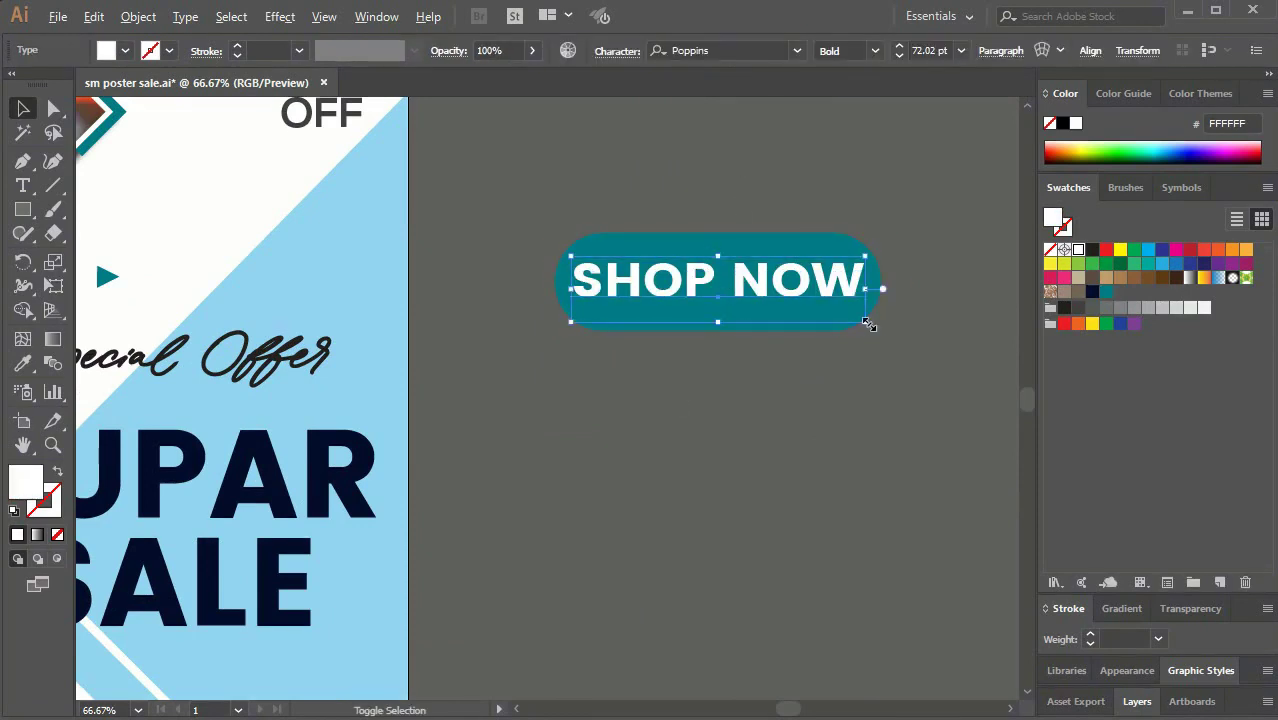
{"action": "mouse_move", "coordinate": [867, 324]}
{"action": "left_mouse_down"}
{"action": "mouse_move", "coordinate": [864, 337]}
{"action": "mouse_move", "coordinate": [838, 300]}
{"action": "left_mouse_up"}
{"action": "left_click_drag", "start_coordinate": [536, 237], "coordinate": [919, 386]}
{"action": "key", "text": "ctrl+g"}
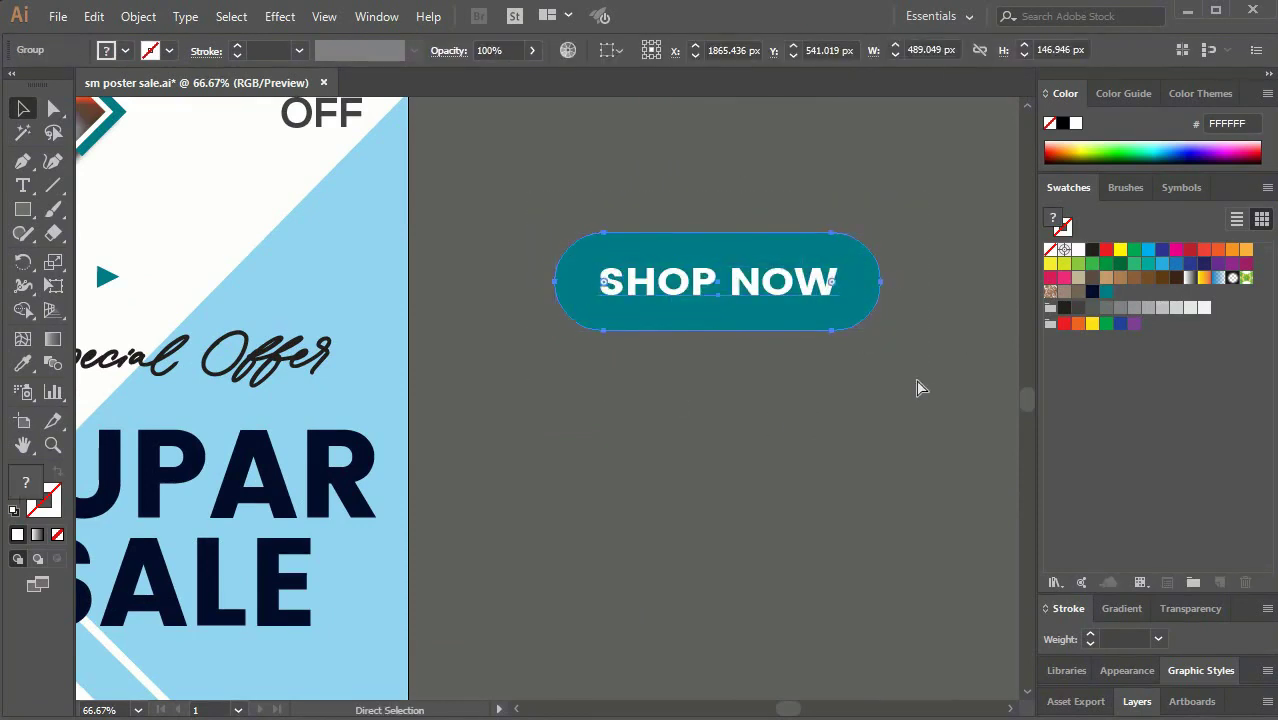
{"action": "key", "text": "ctrl+minus"}
{"action": "key", "text": "ctrl+minus"}
{"action": "mouse_move", "coordinate": [647, 205]}
{"action": "left_mouse_down"}
{"action": "mouse_move", "coordinate": [380, 416]}
{"action": "mouse_move", "coordinate": [419, 416]}
{"action": "mouse_move", "coordinate": [399, 395]}
{"action": "left_mouse_up"}
Step: Place the button below SUPAR SALE and give it a drop shadow
{"action": "left_click", "coordinate": [488, 476]}
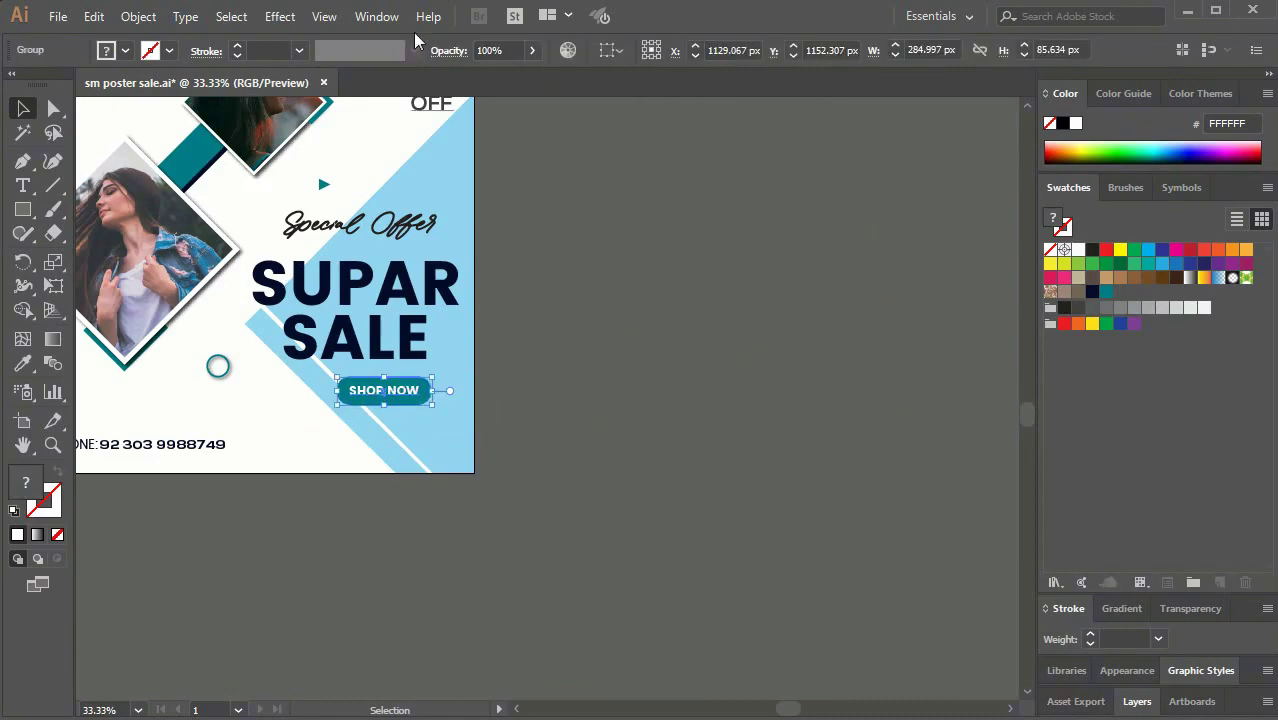
{"action": "left_click", "coordinate": [280, 16]}
{"action": "left_click", "coordinate": [542, 245]}
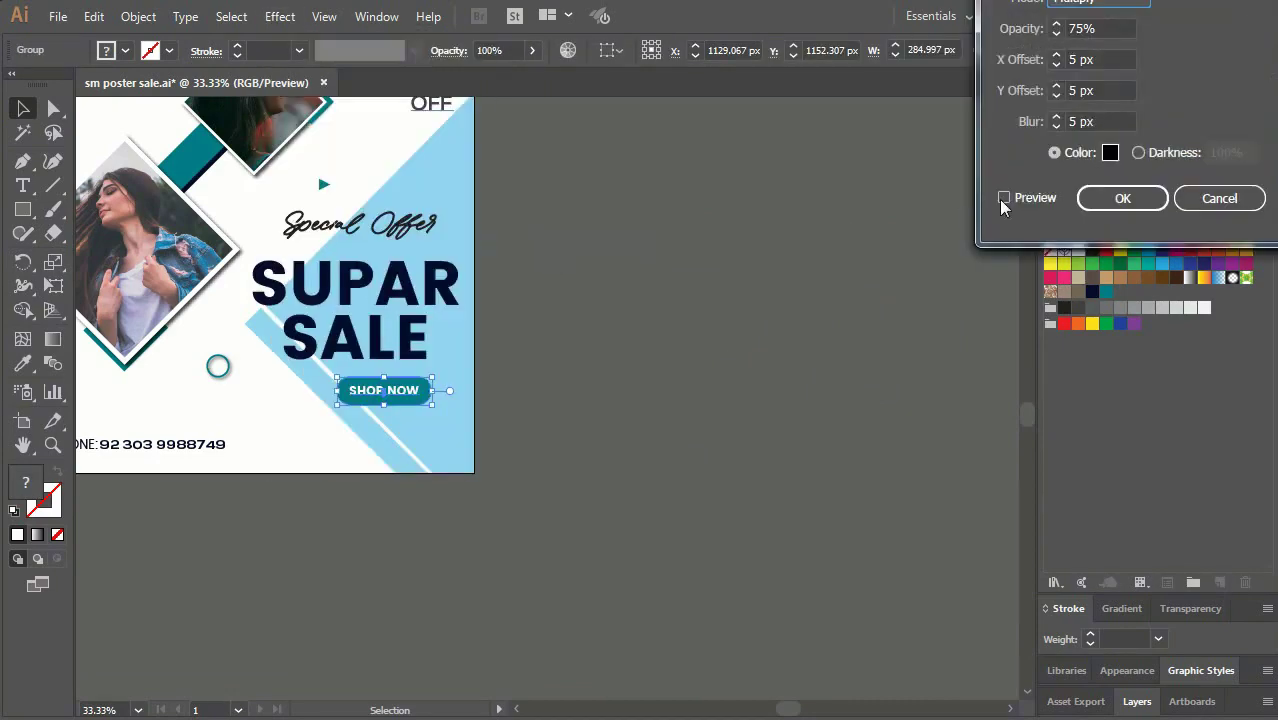
{"action": "left_click", "coordinate": [1127, 197]}
{"action": "left_click", "coordinate": [585, 580]}
{"action": "key", "text": "ctrl+0"}
{"action": "left_click_drag", "start_coordinate": [862, 452], "coordinate": [838, 444]}
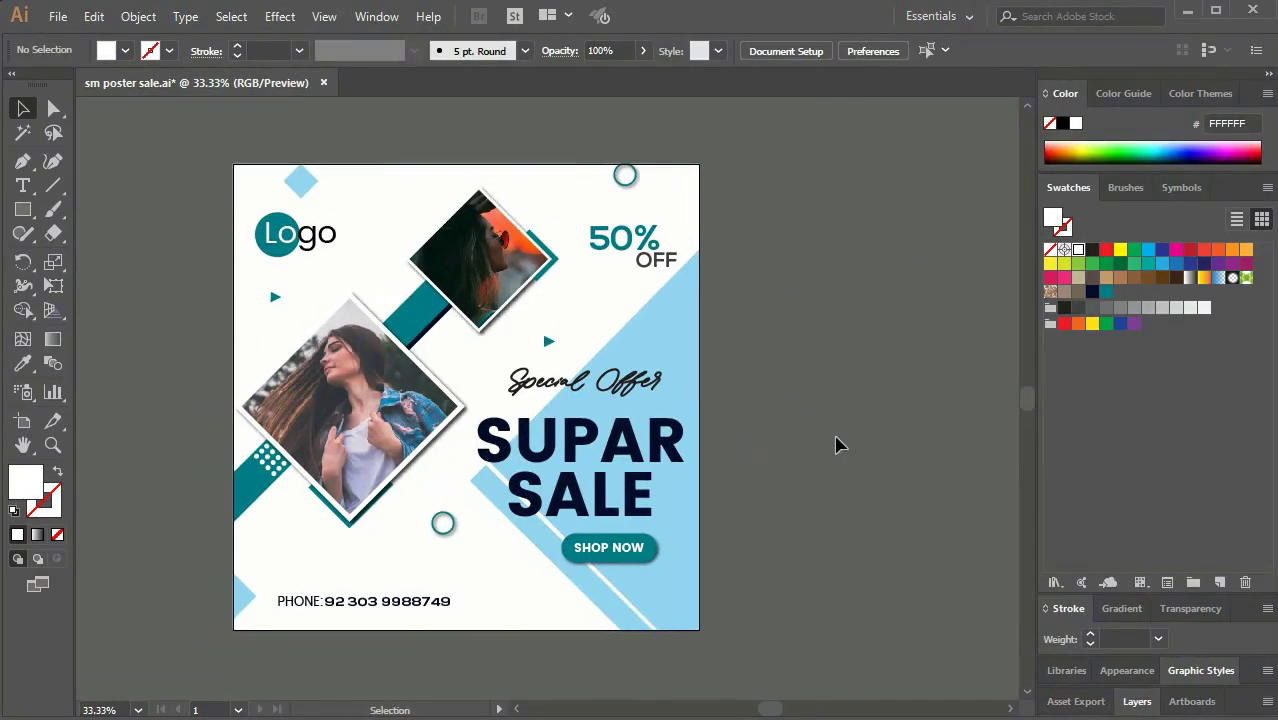
Step: Open the Save As dialog, cancel it, and fit the poster in view
{"action": "left_click", "coordinate": [58, 16]}
{"action": "left_click", "coordinate": [138, 201]}
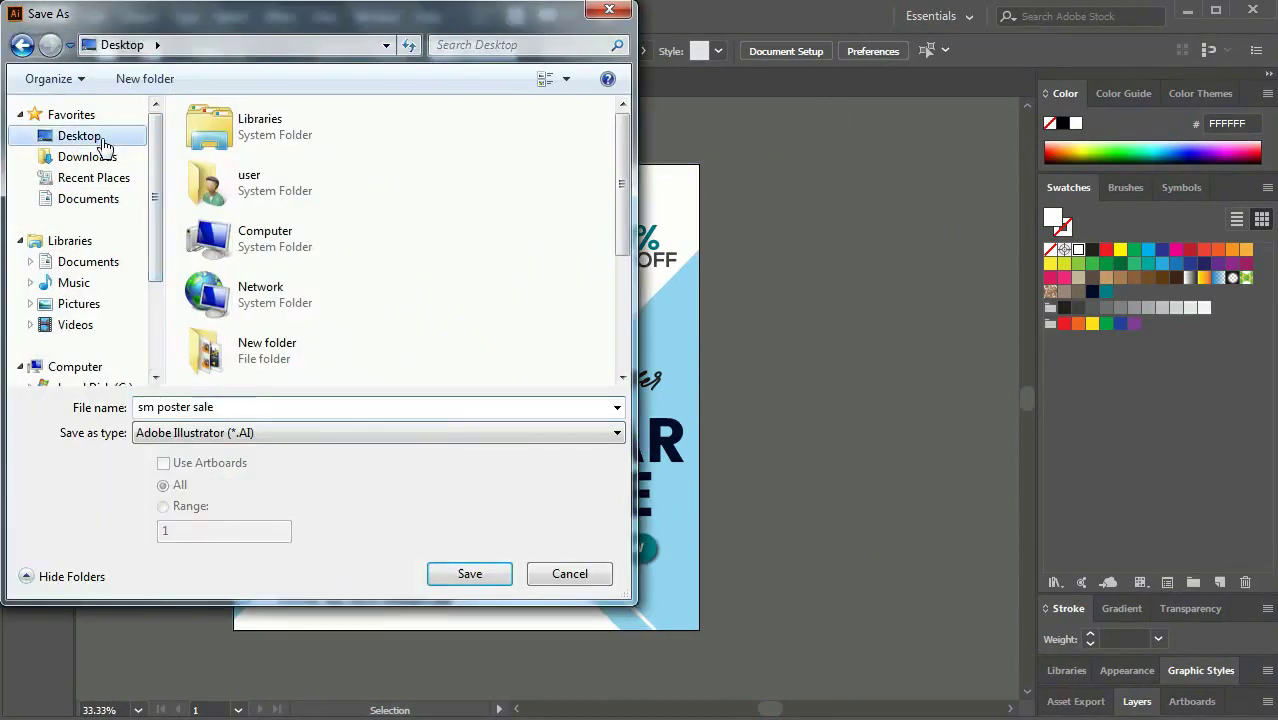
{"action": "left_click", "coordinate": [570, 573]}
{"action": "key", "text": "ctrl+0"}
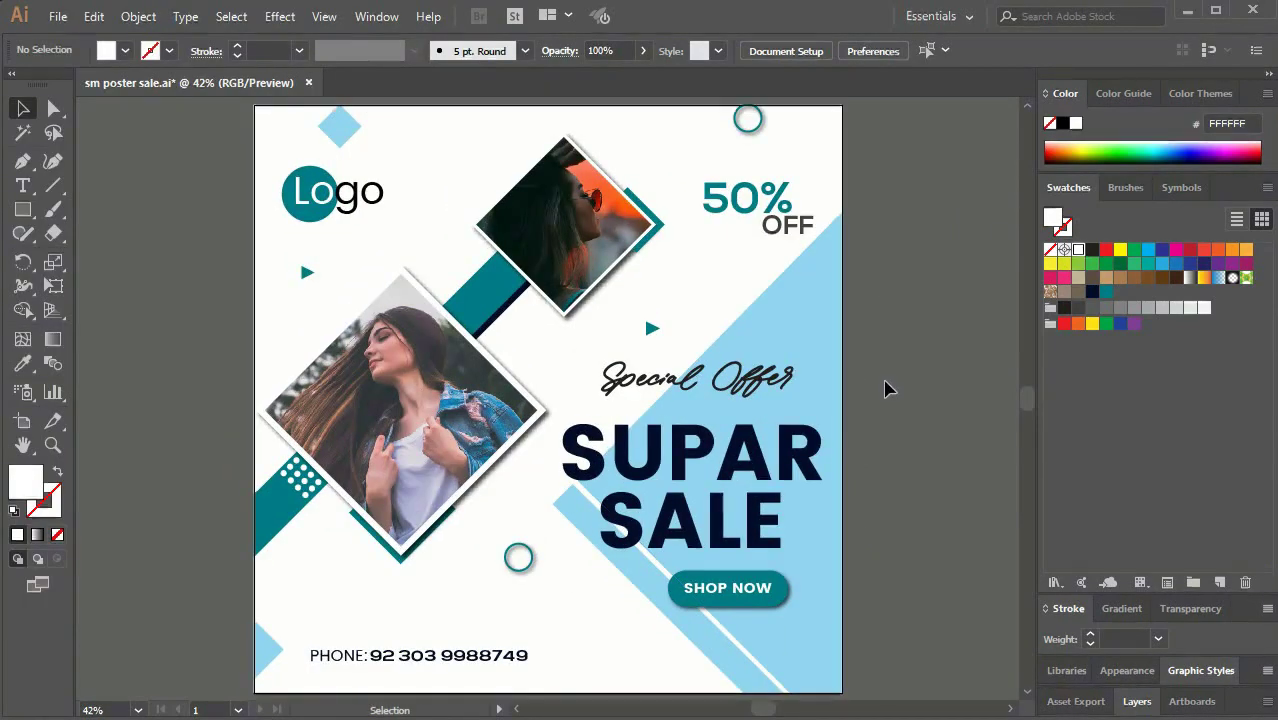